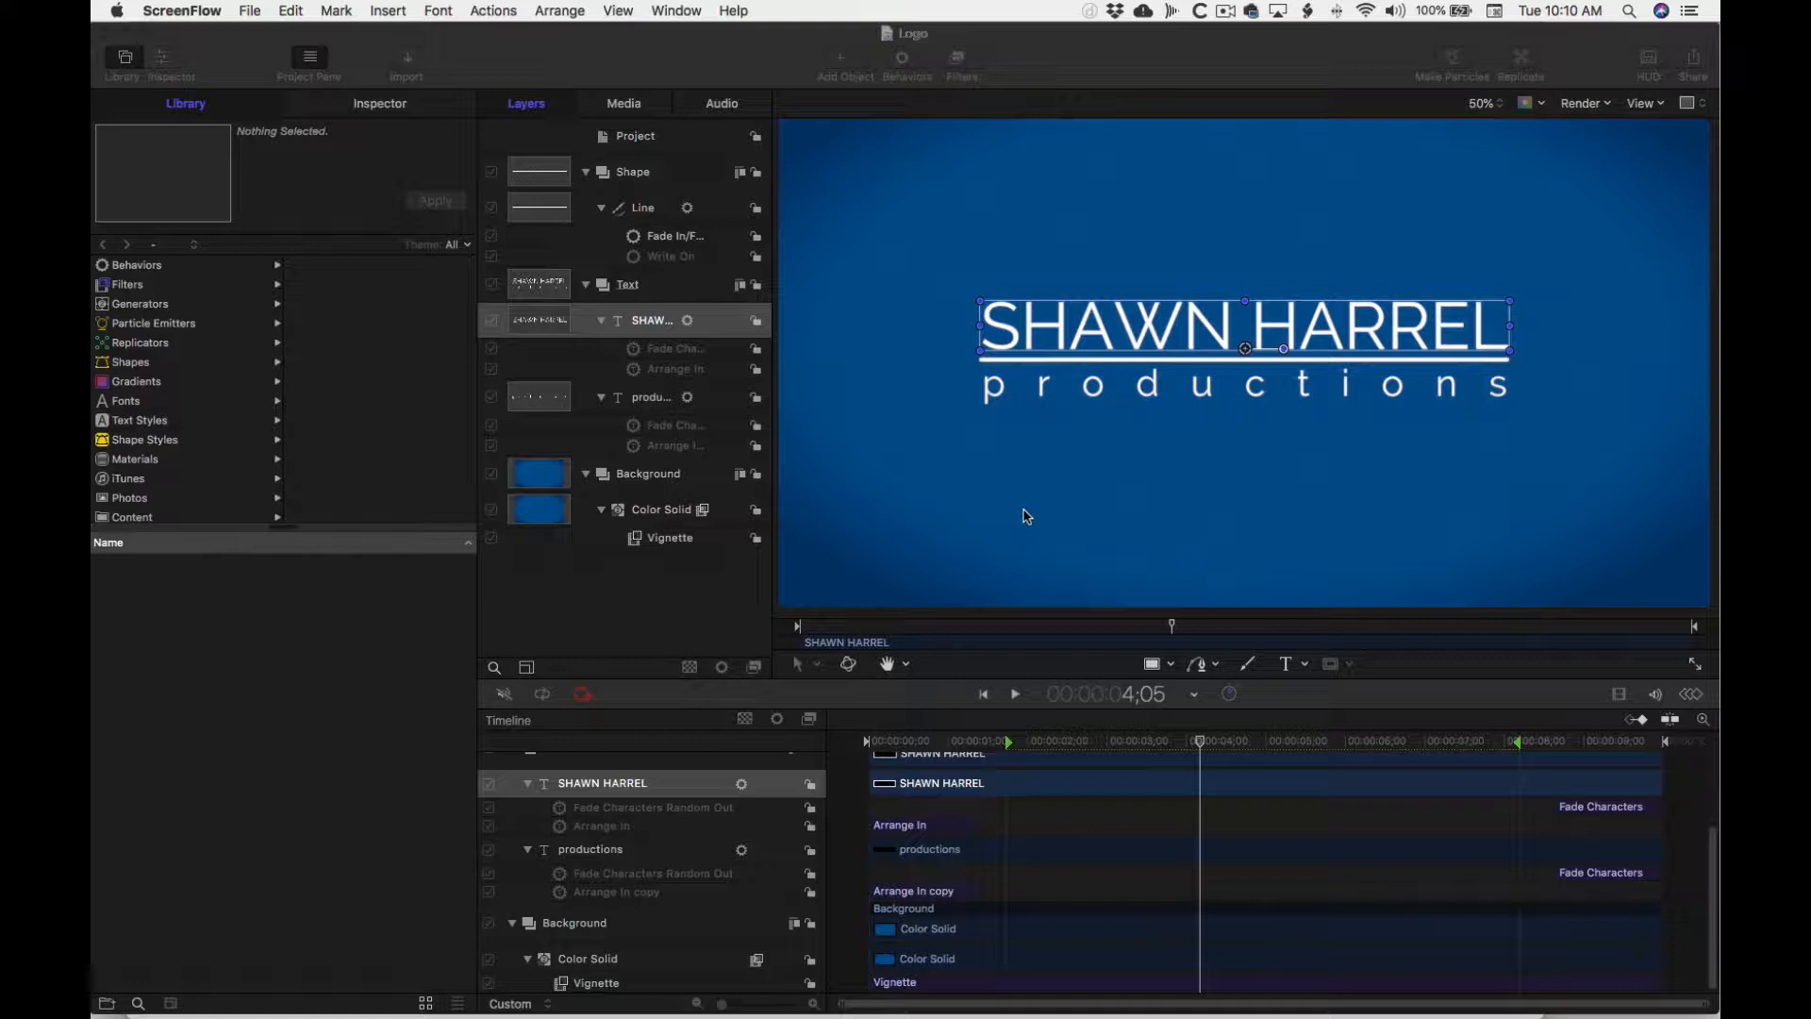
- Play the finished logo animation from the start of its timeline
left_click(962, 735)
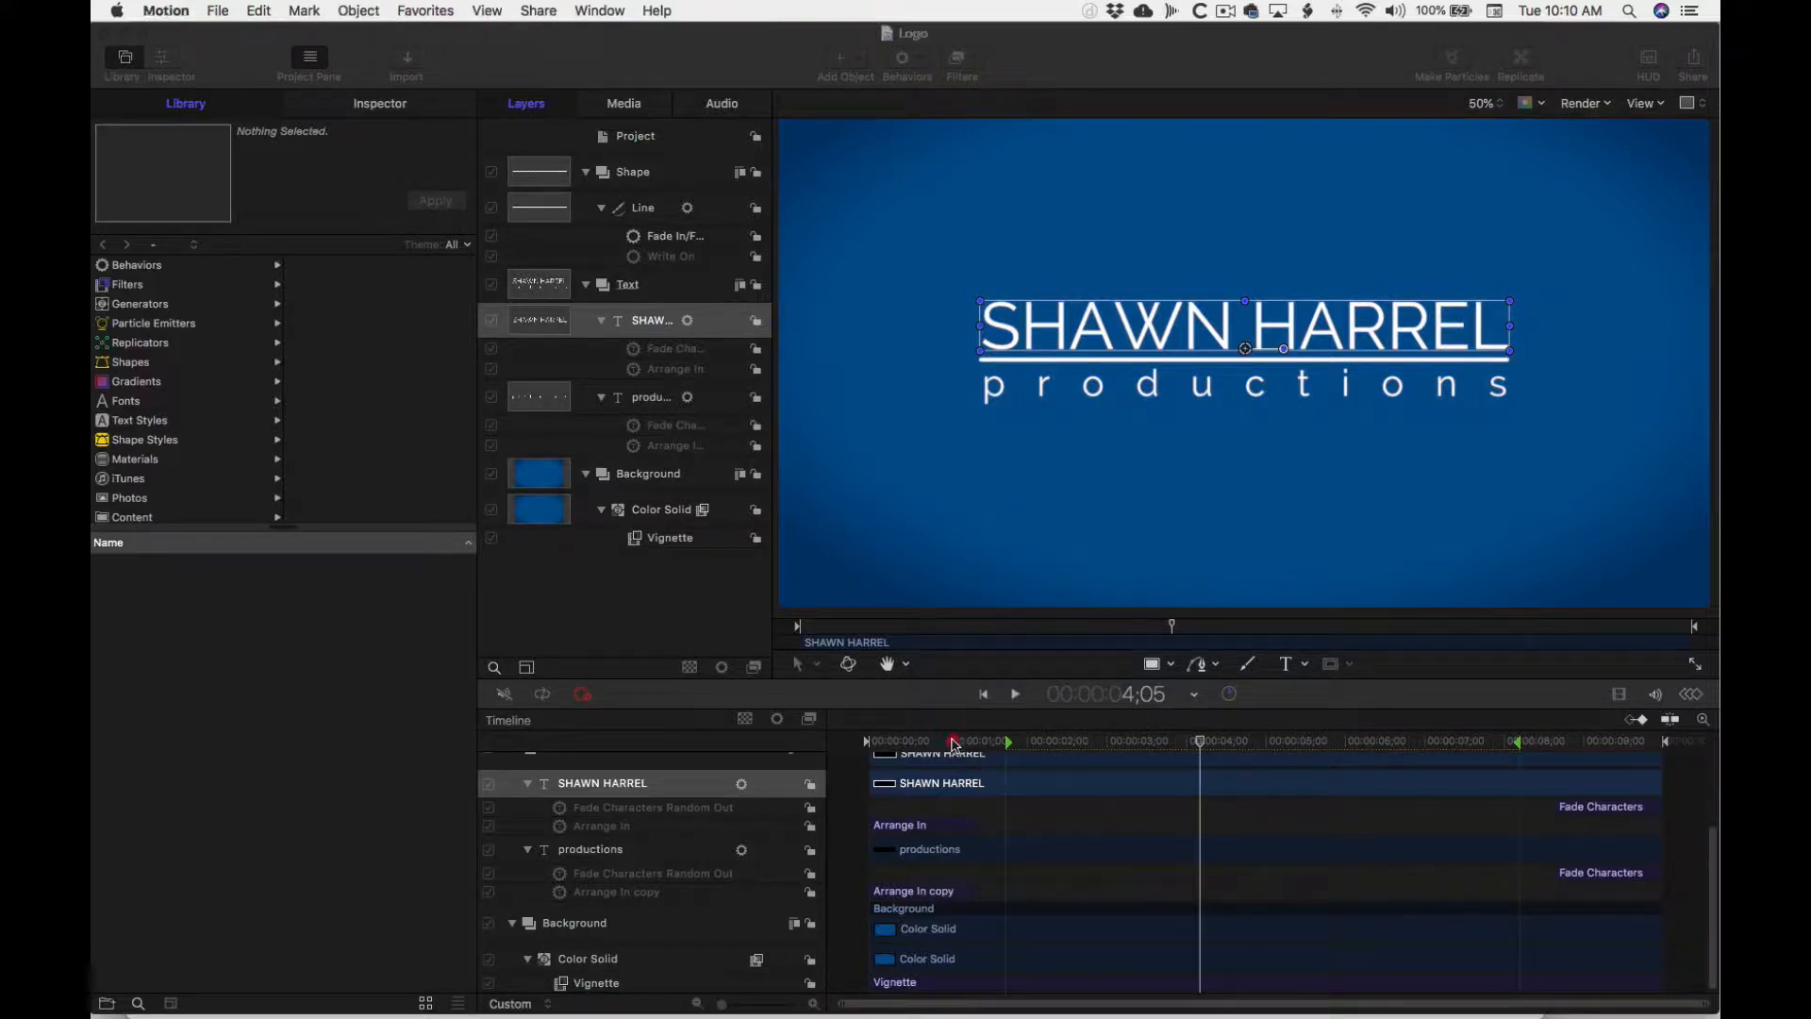
left_click_drag(948, 741, 817, 744)
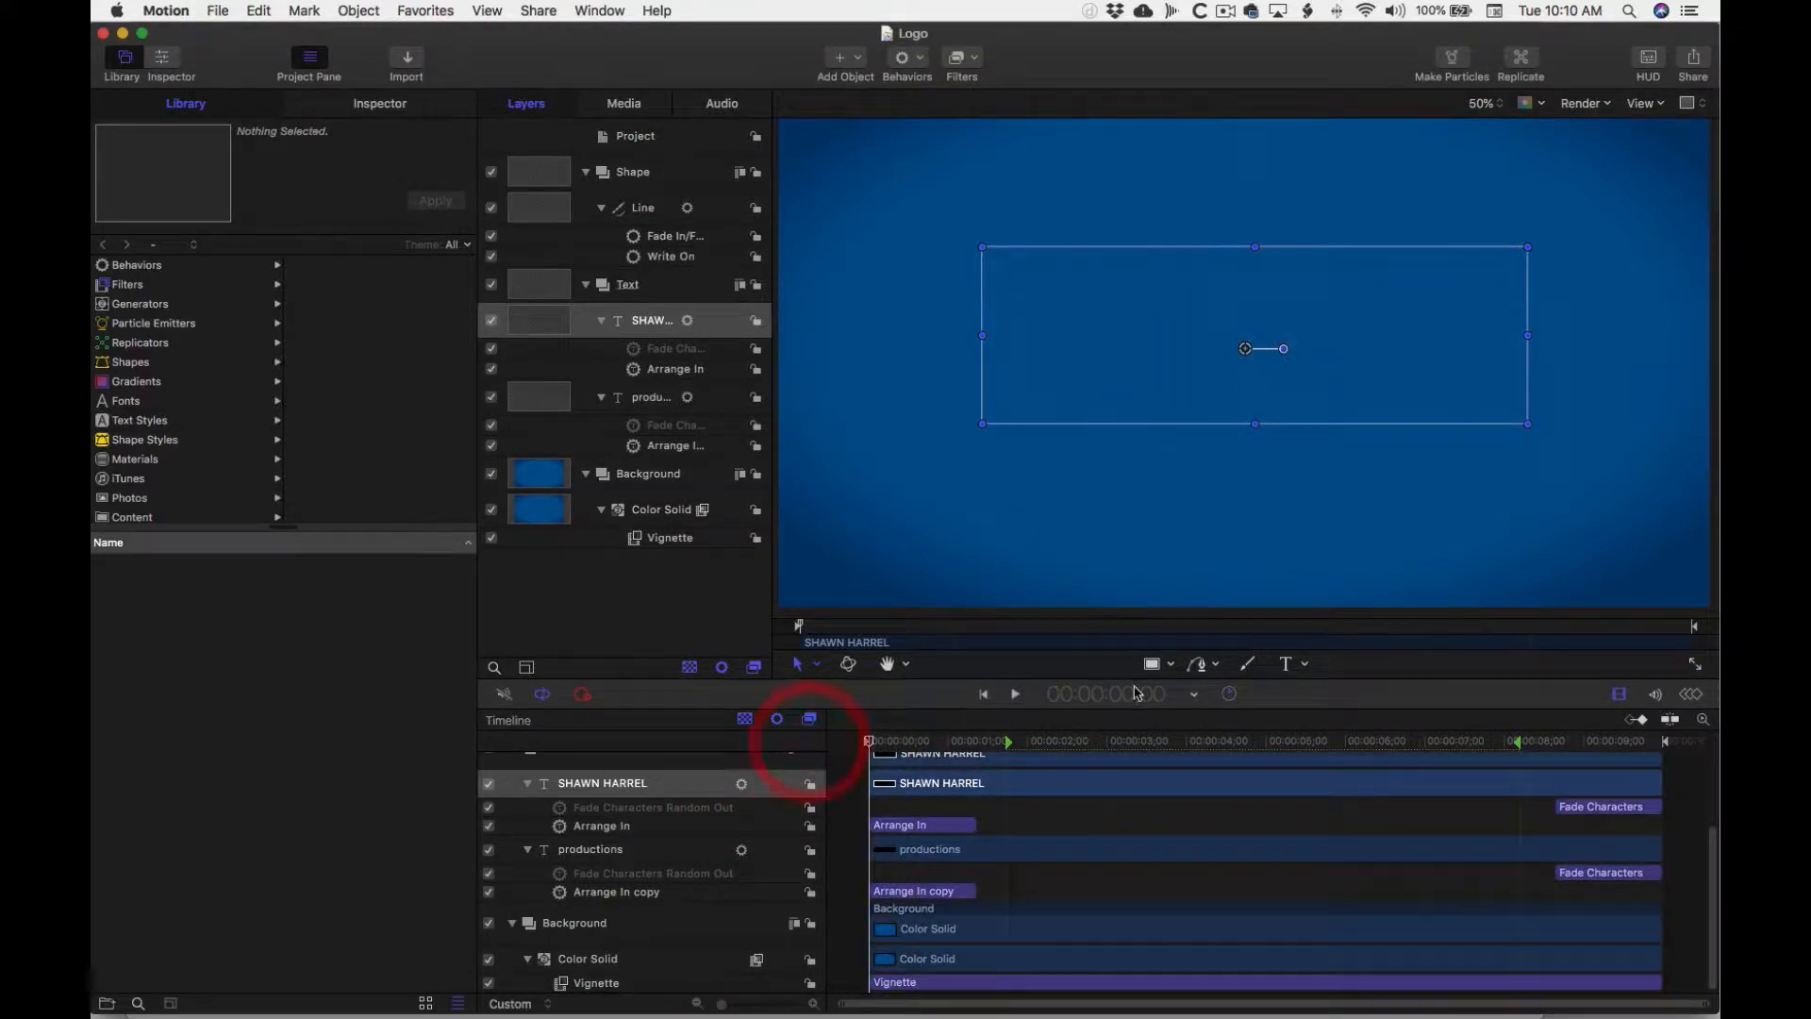
left_click(1015, 694)
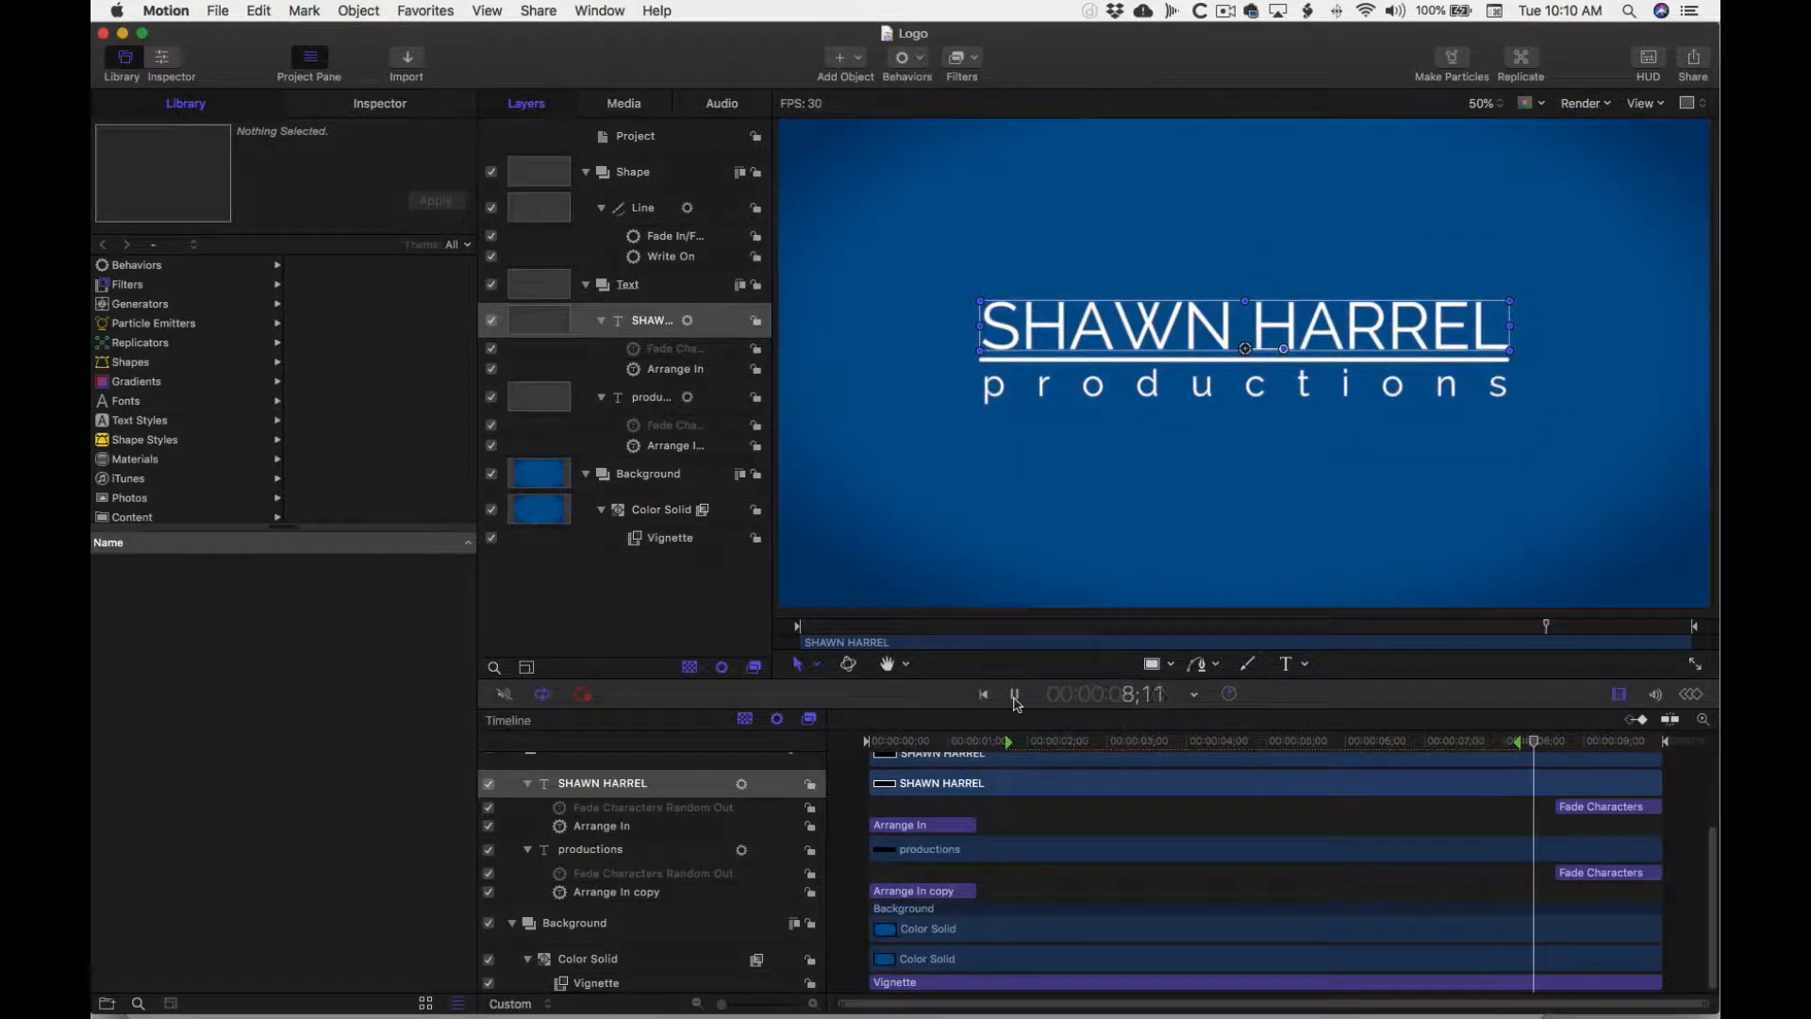
left_click(1015, 695)
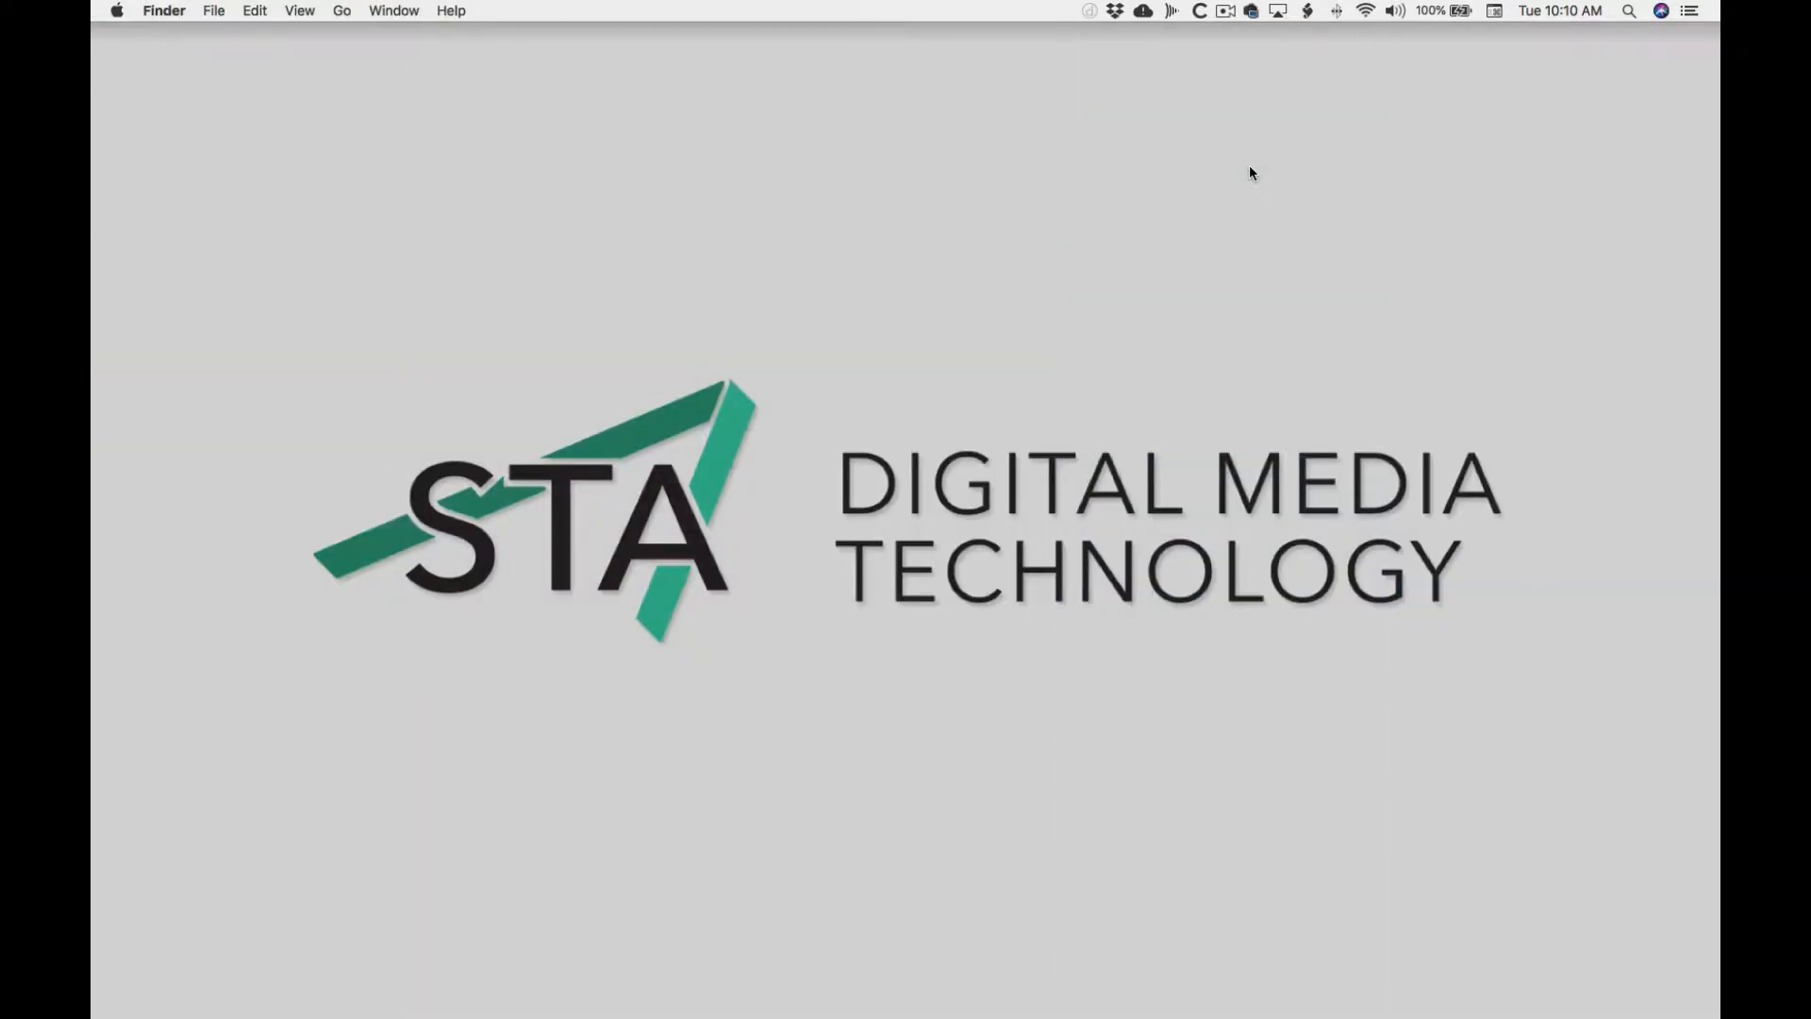
- Launch Motion and create a blank Motion Project using Broadcast HD 1080 at 23.98 fps - NTSC with a 10-second duration
mouse_move(1217, 1013)
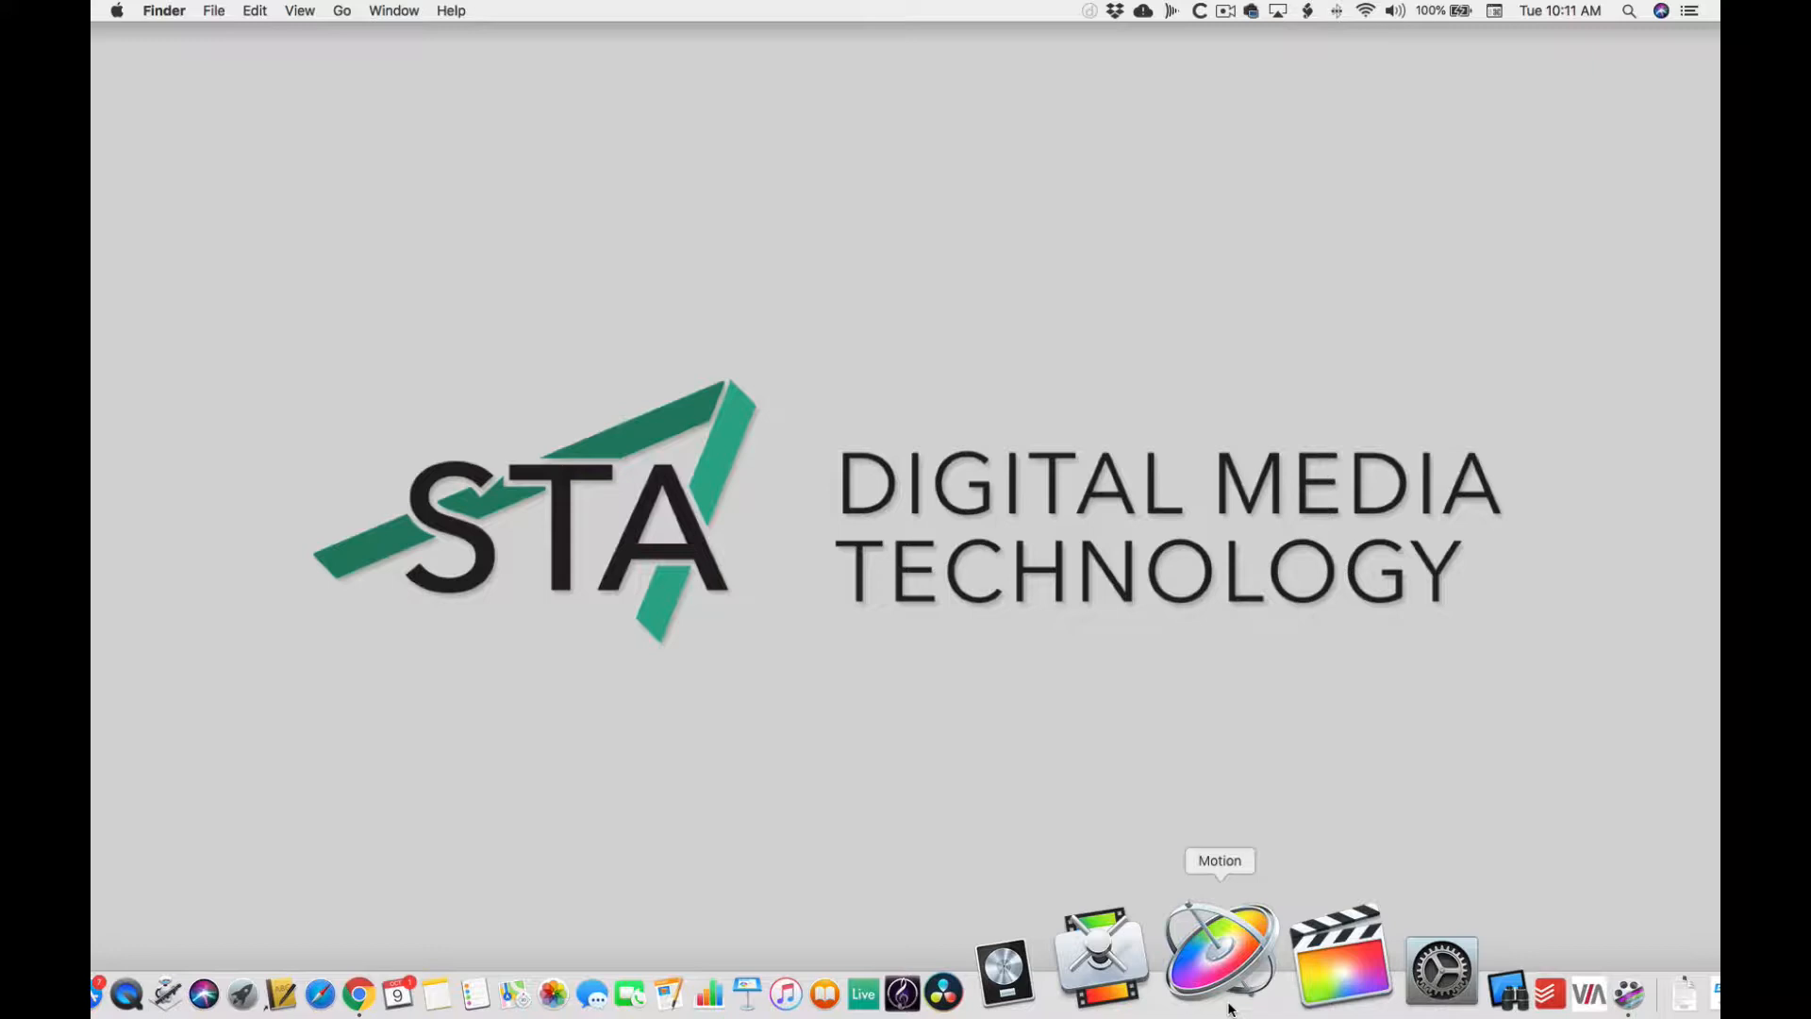
left_click(1229, 1009)
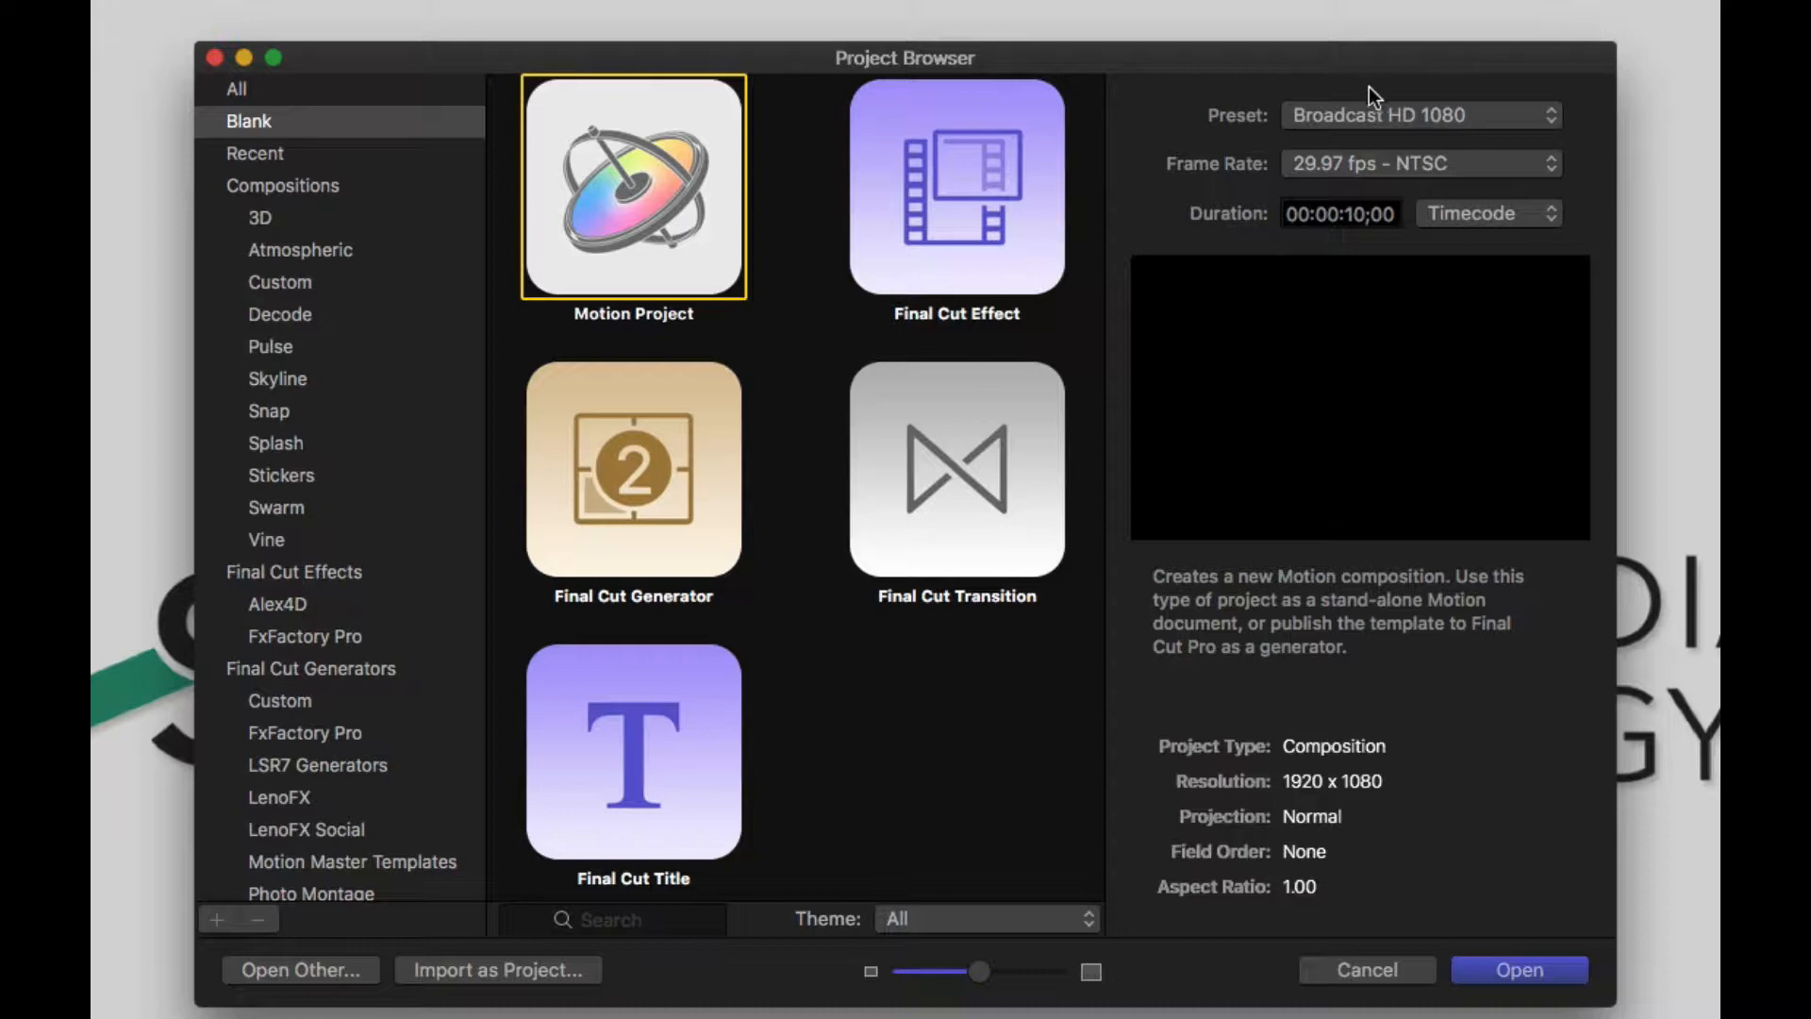
left_click(1485, 117)
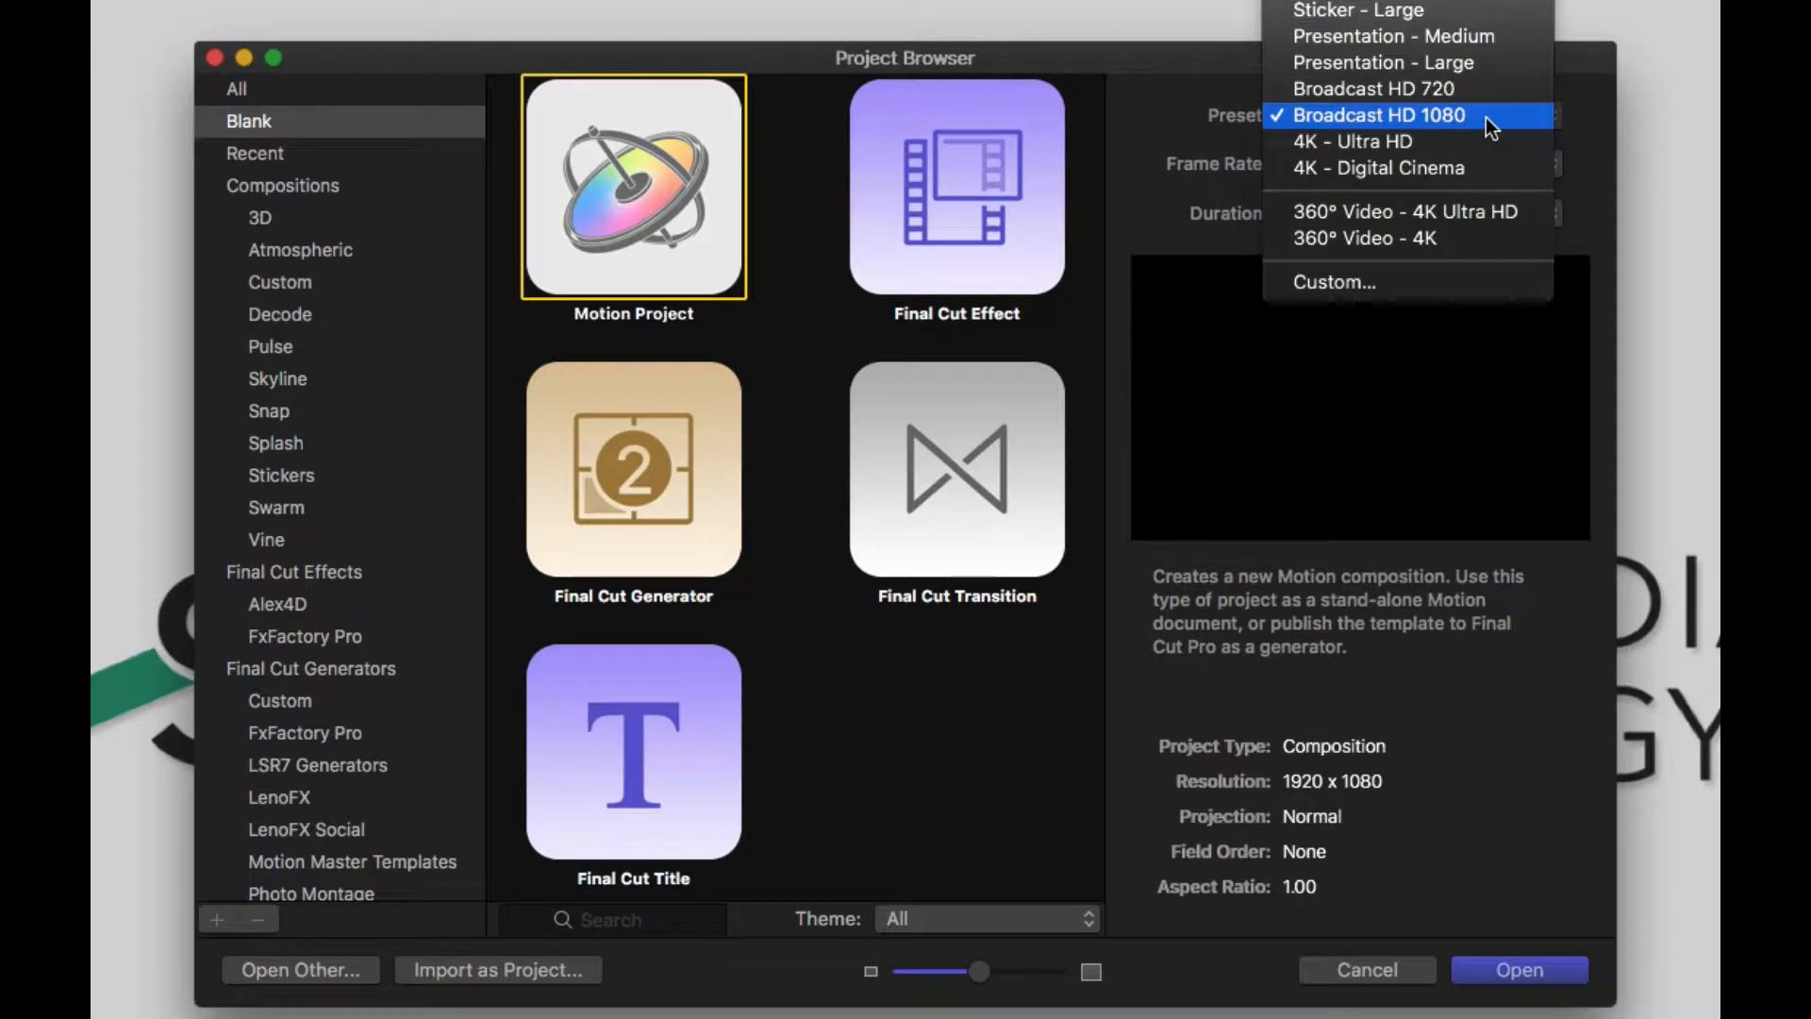
left_click(1412, 113)
left_click(1419, 163)
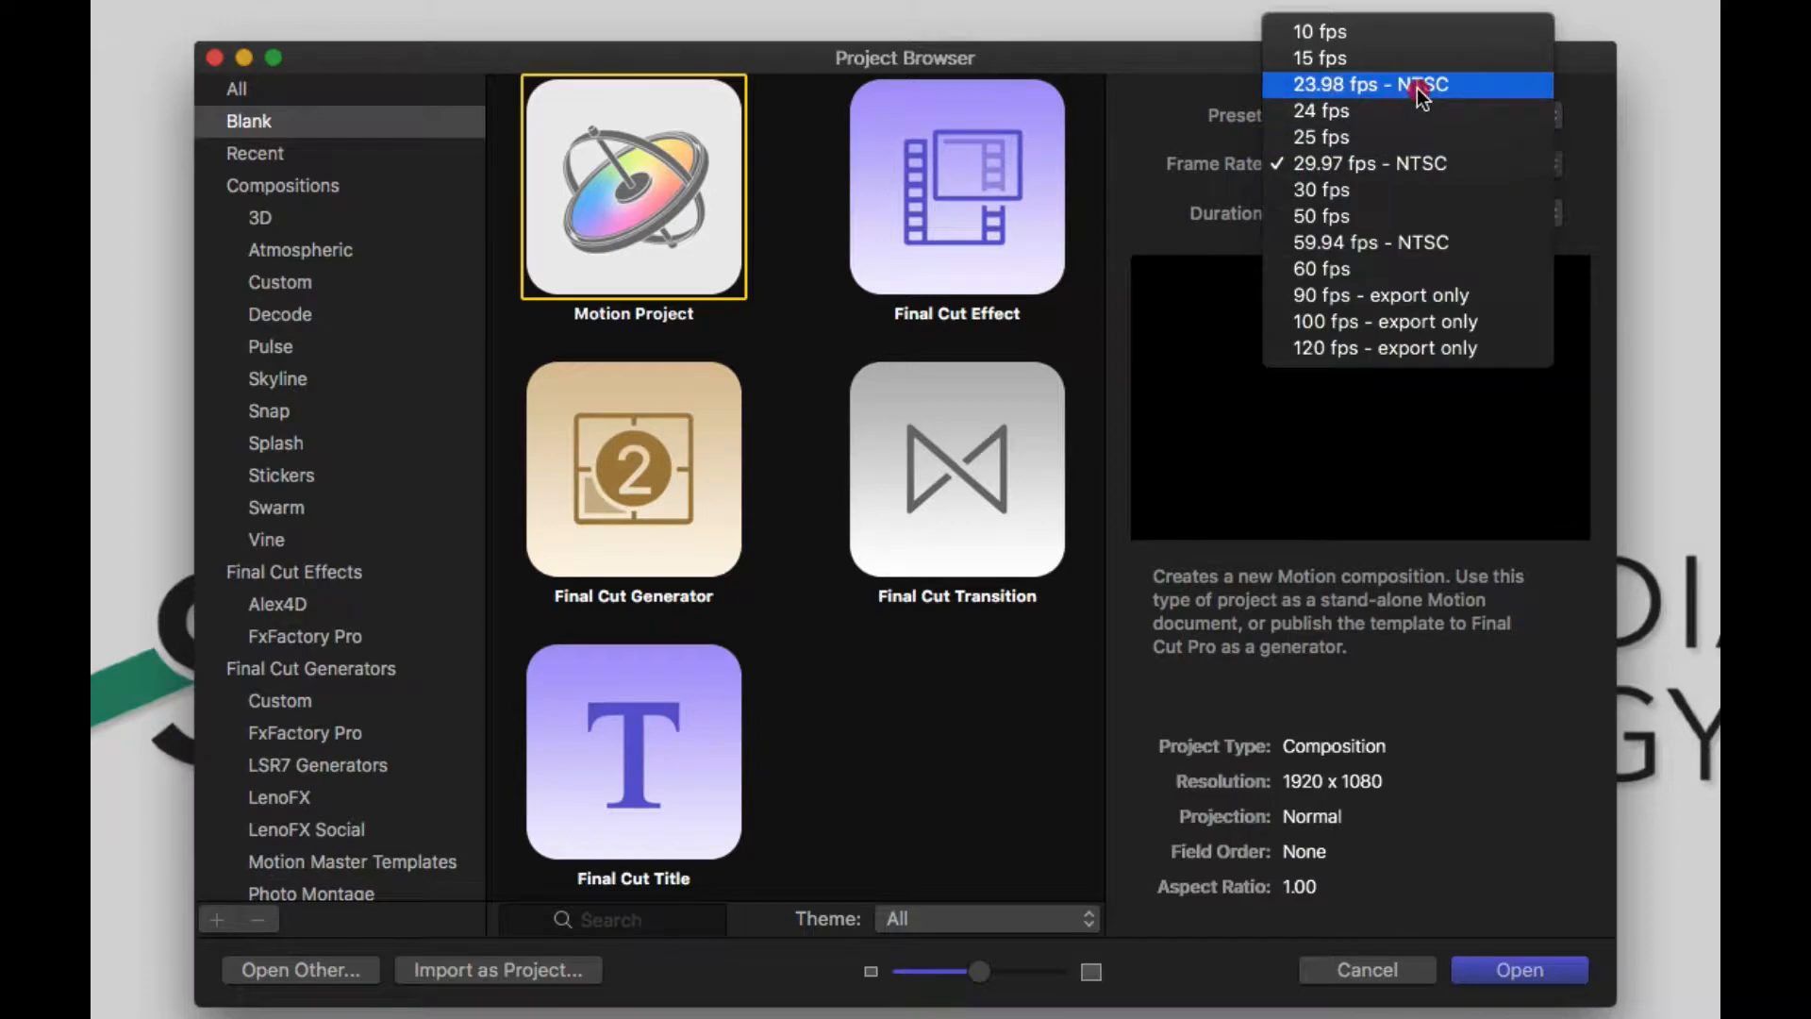
left_click(1363, 89)
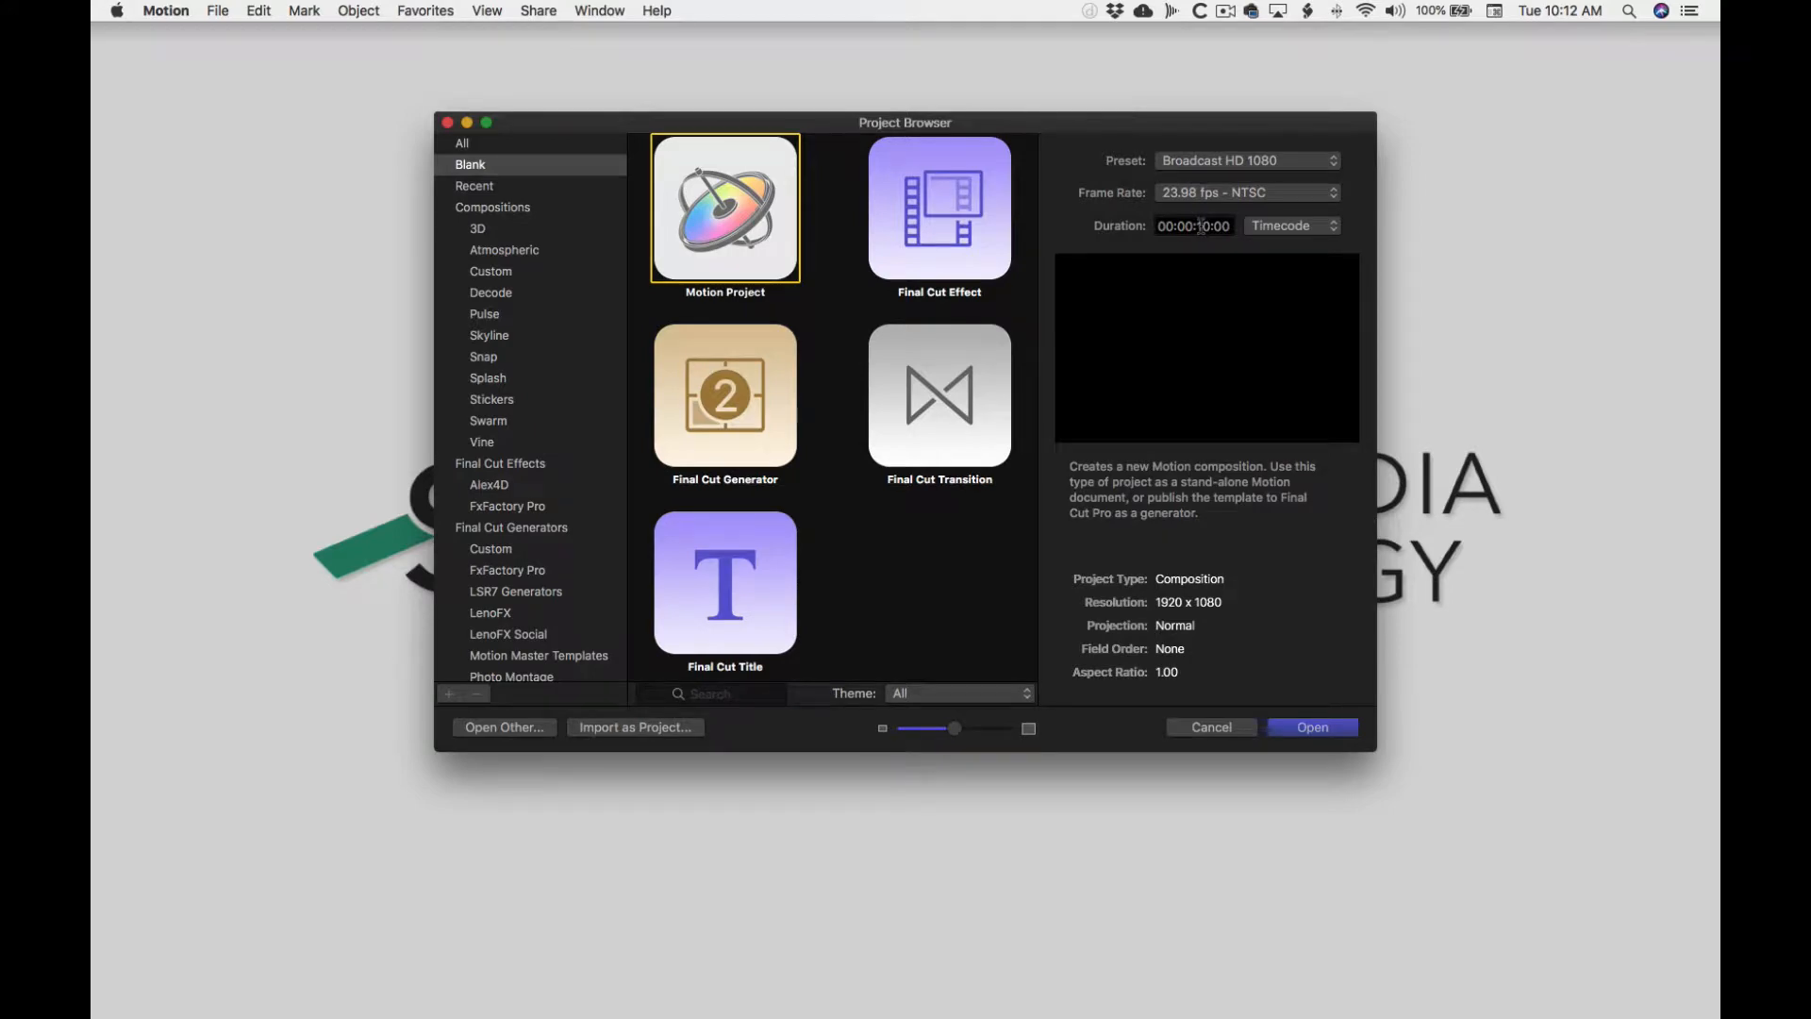
left_click(1313, 731)
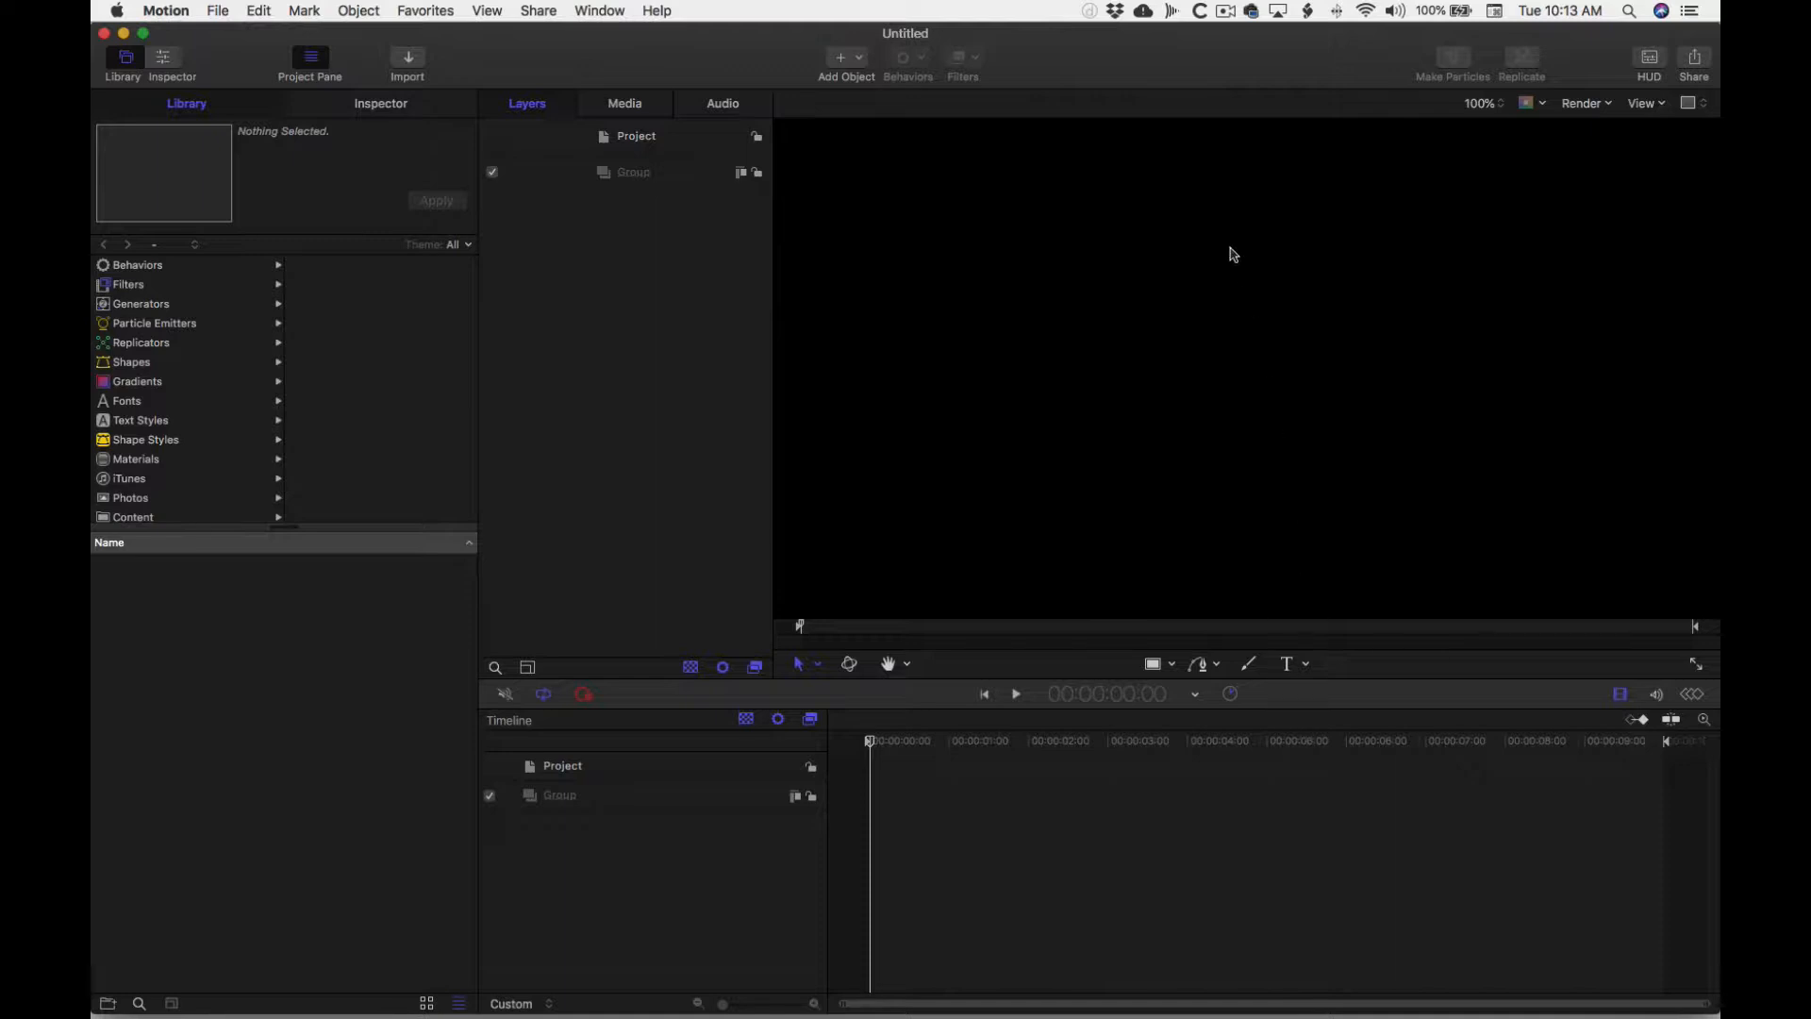
- Set the window layout to Classic
left_click(604, 11)
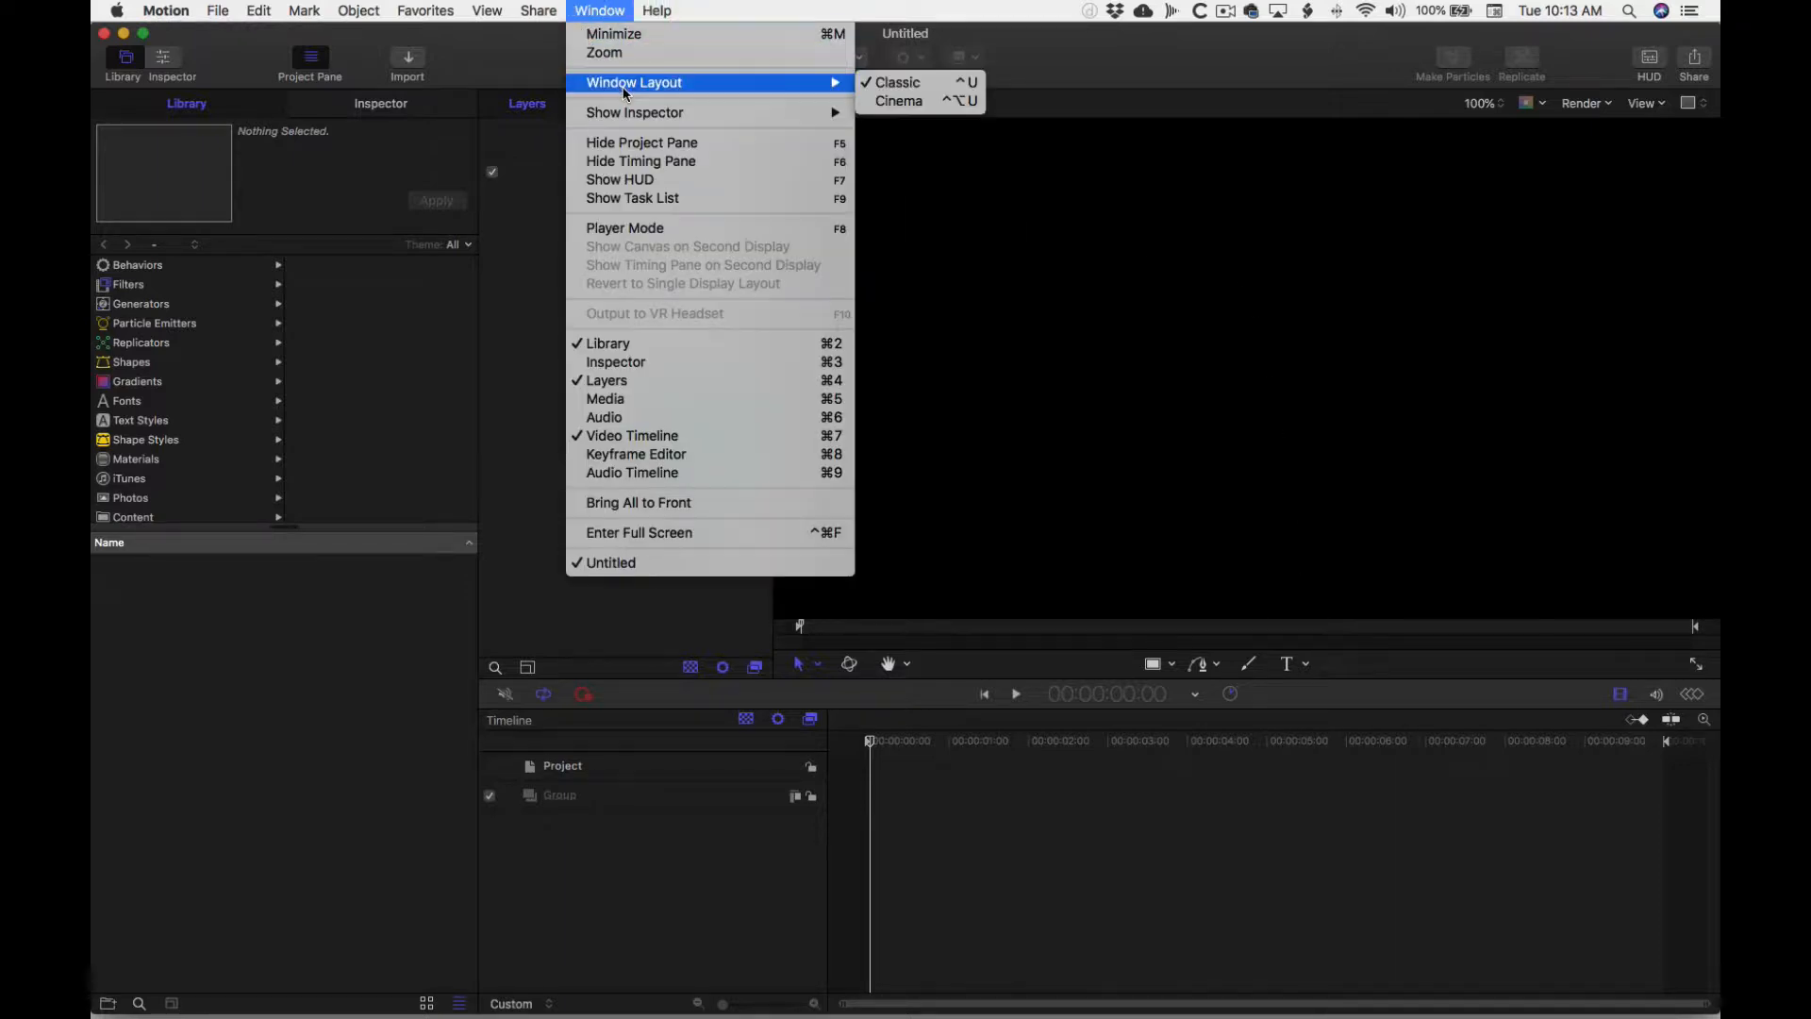
left_click(873, 94)
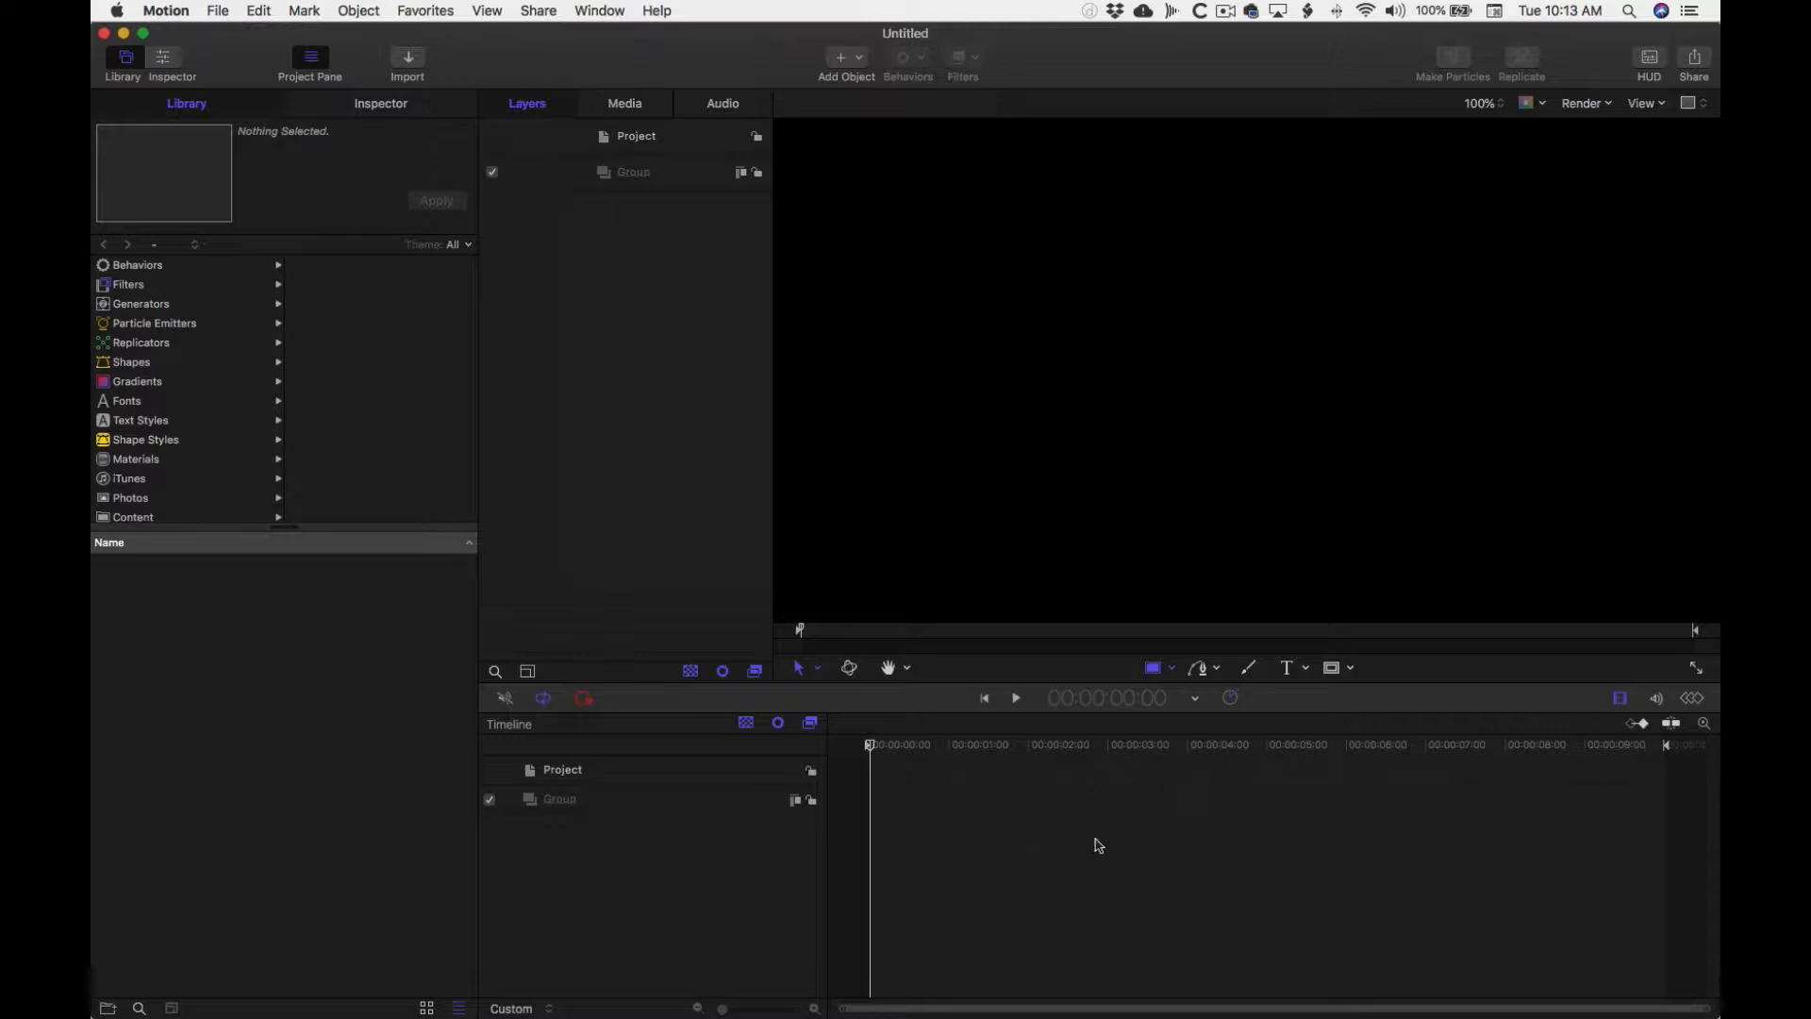
left_click(259, 11)
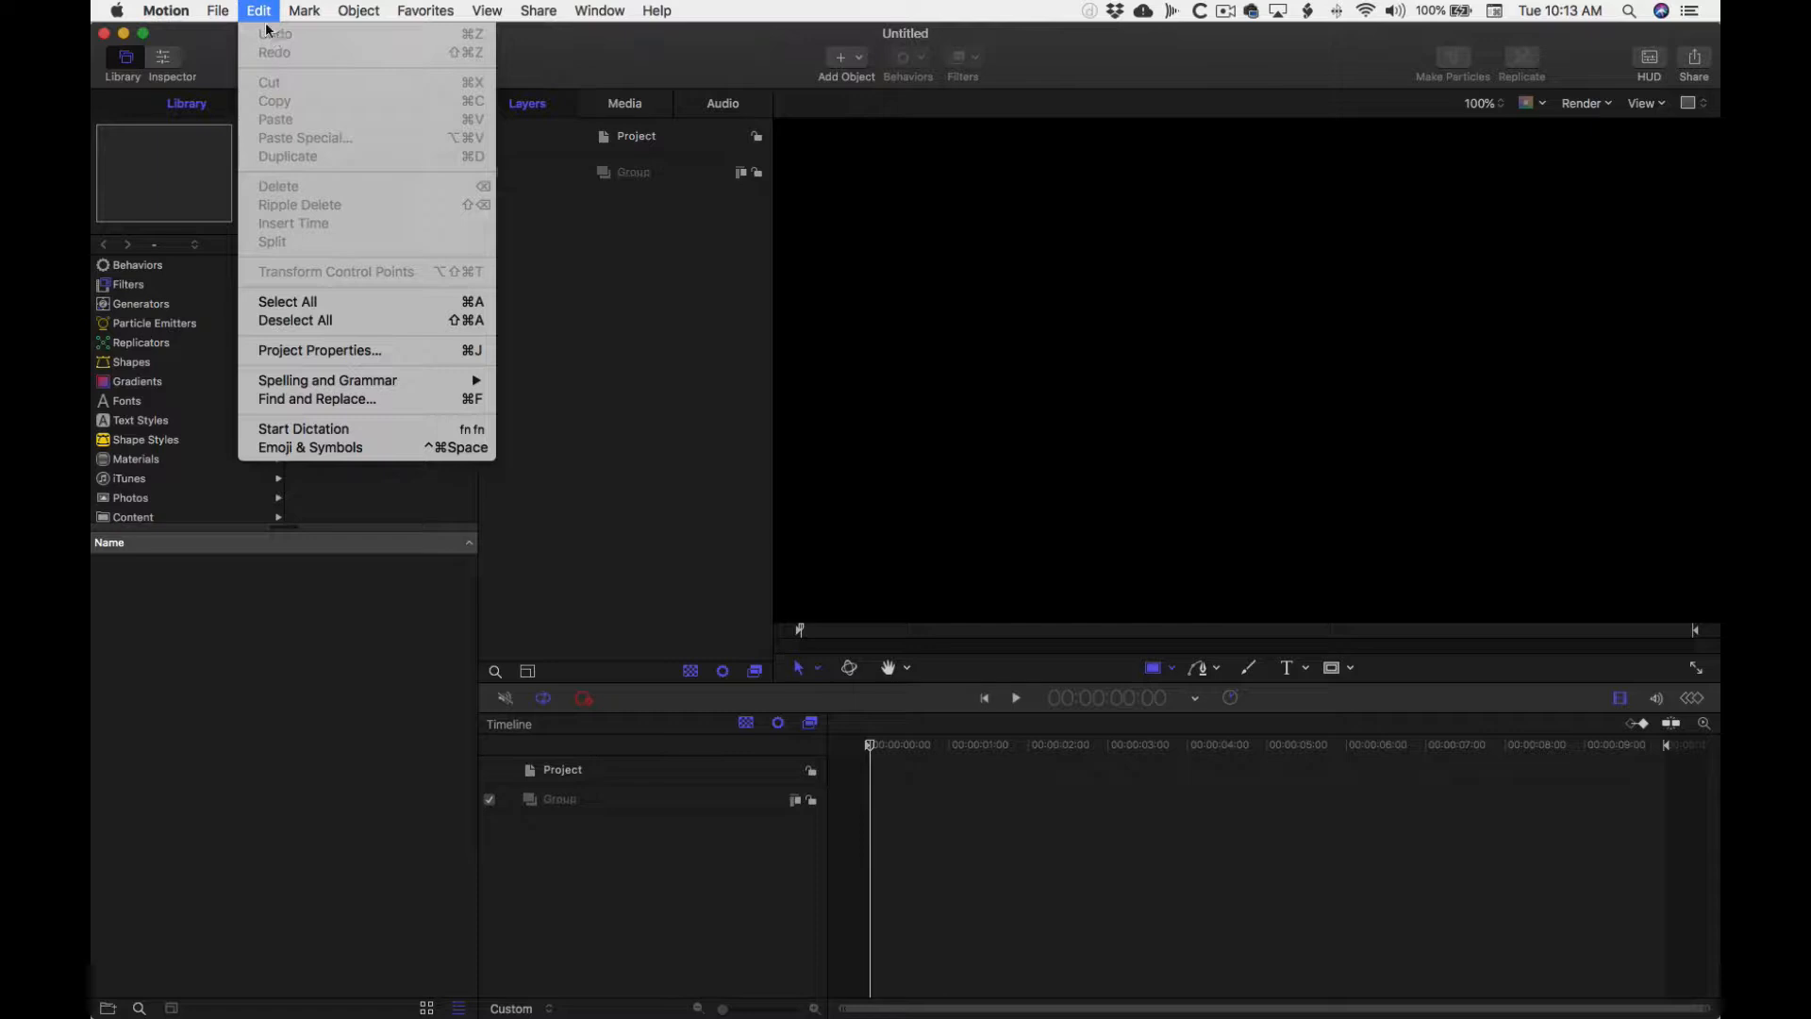
left_click(258, 13)
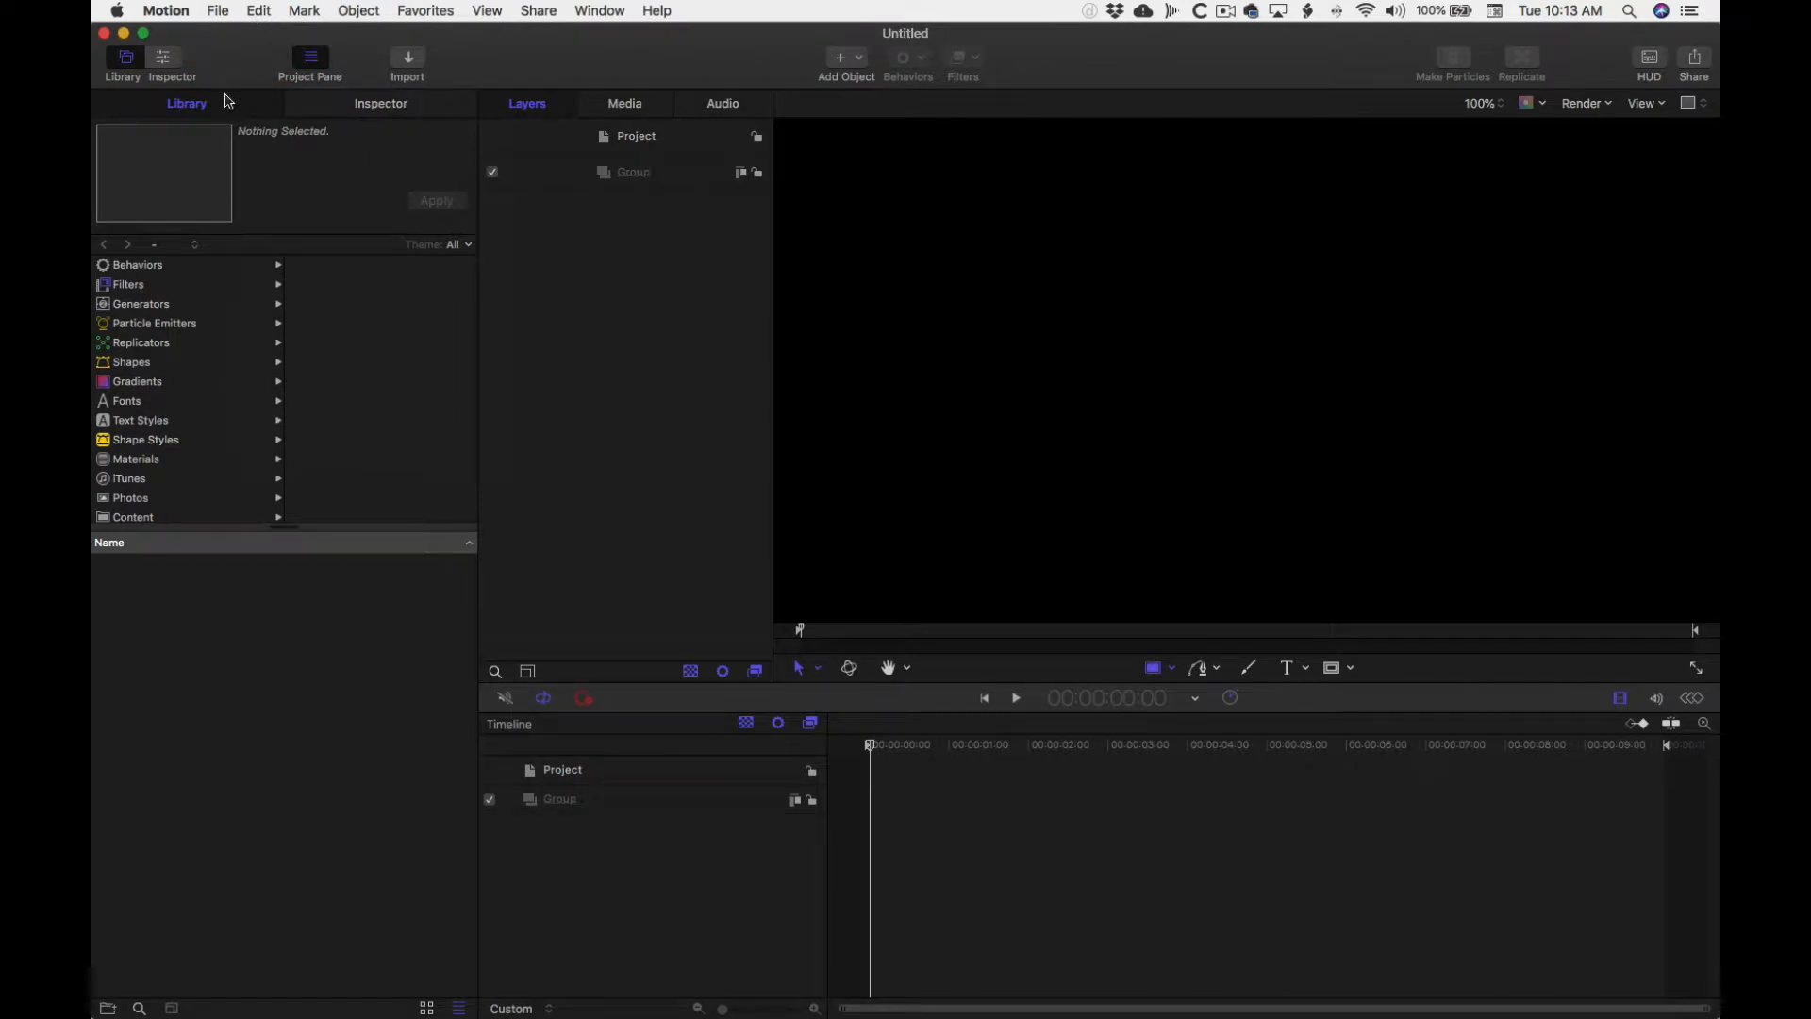
- Add the Color Solid generator at the centre of the canvas and fit the canvas to the window
left_click(178, 304)
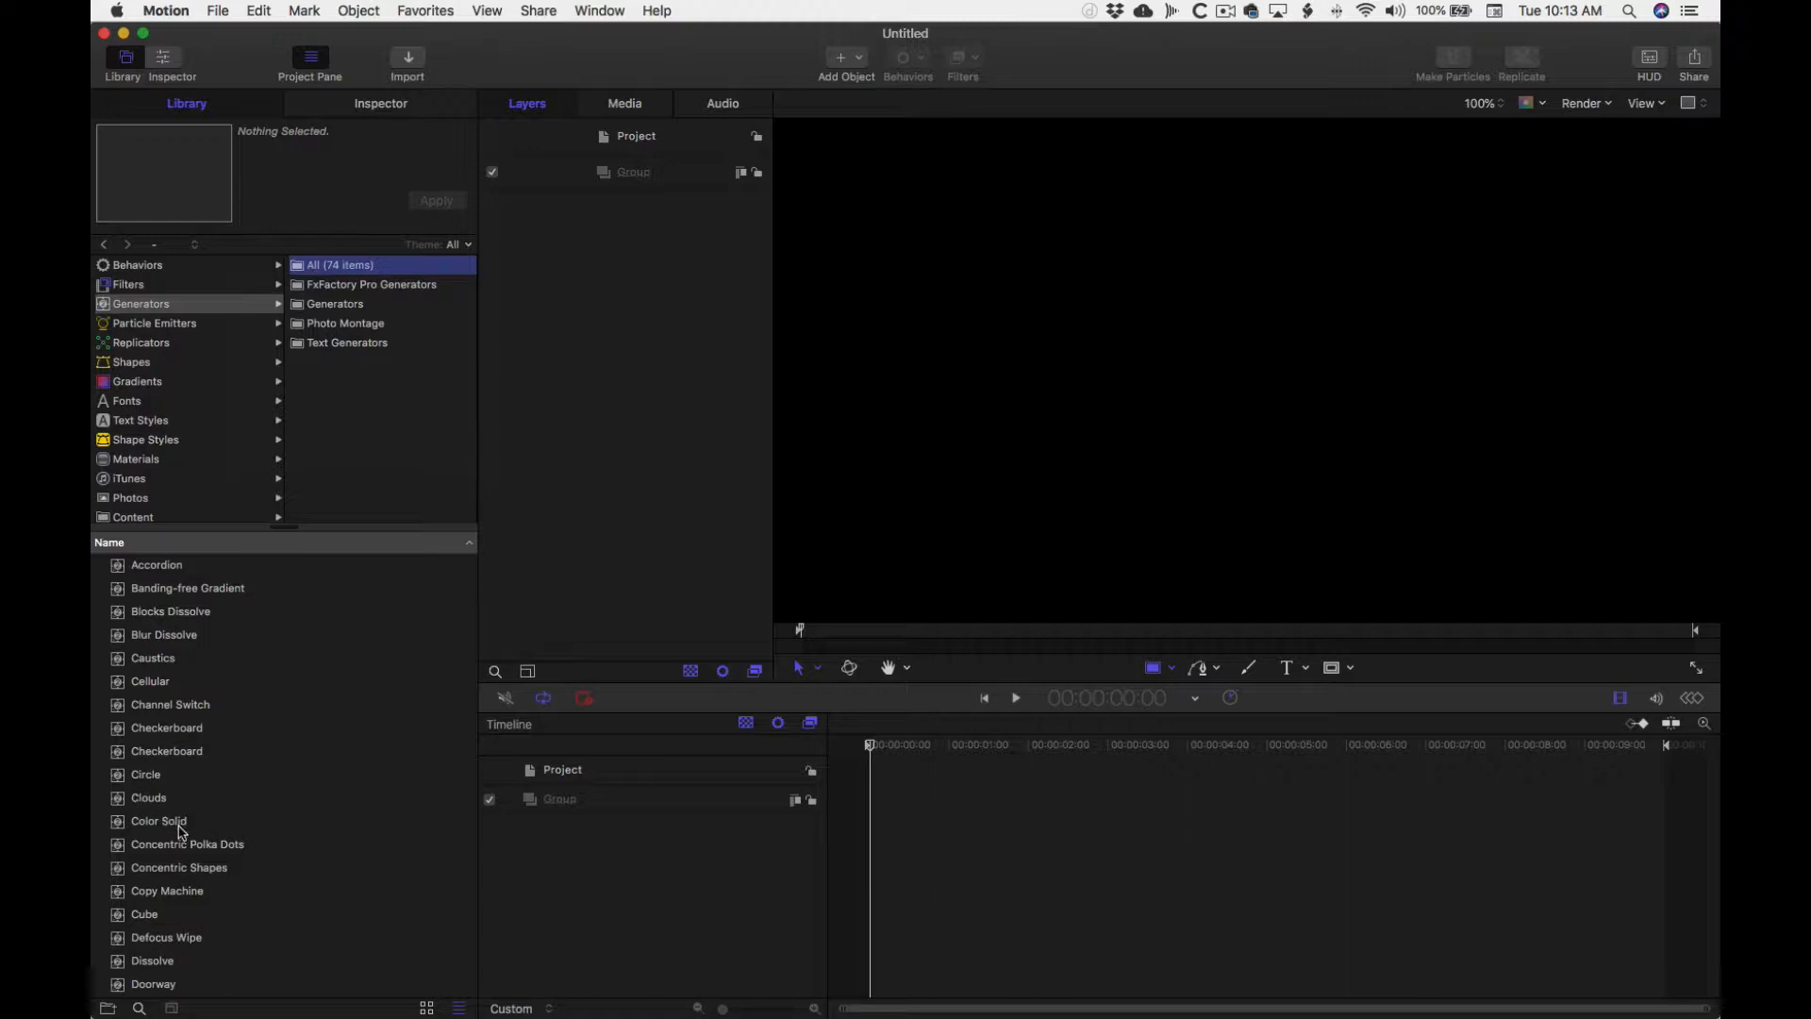
left_click(180, 829)
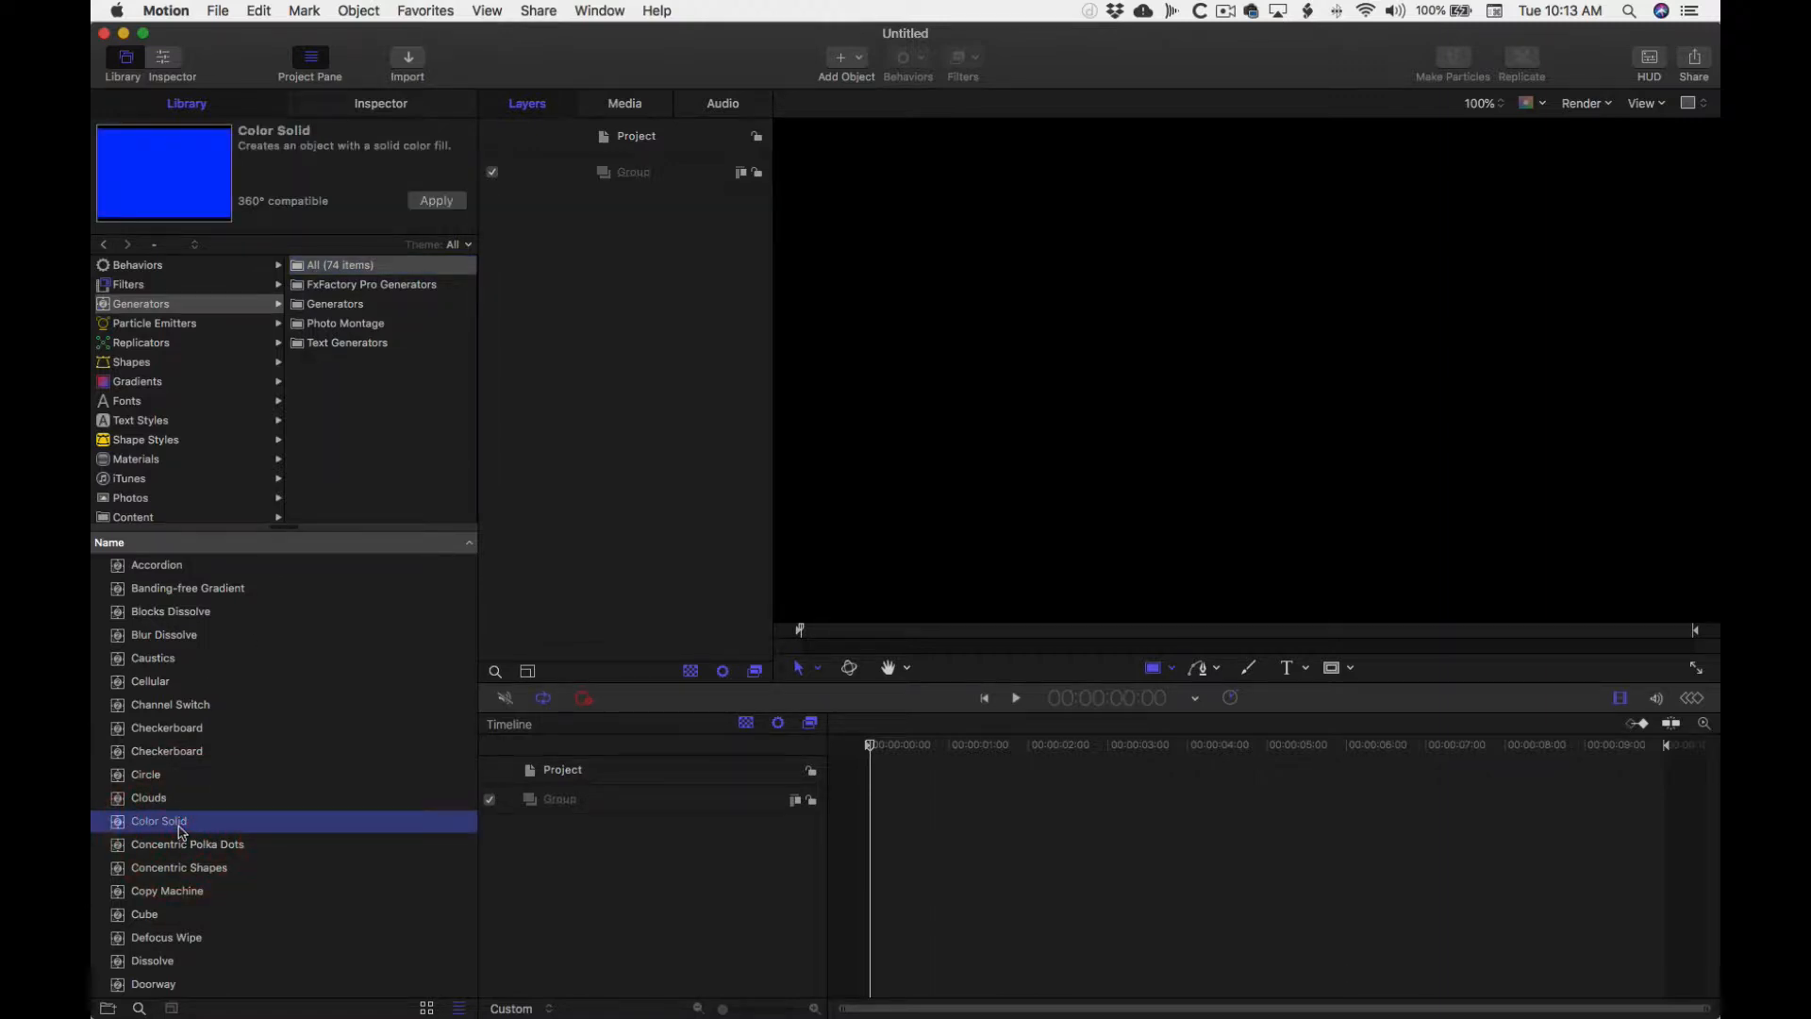
left_click_drag(182, 831, 1252, 368)
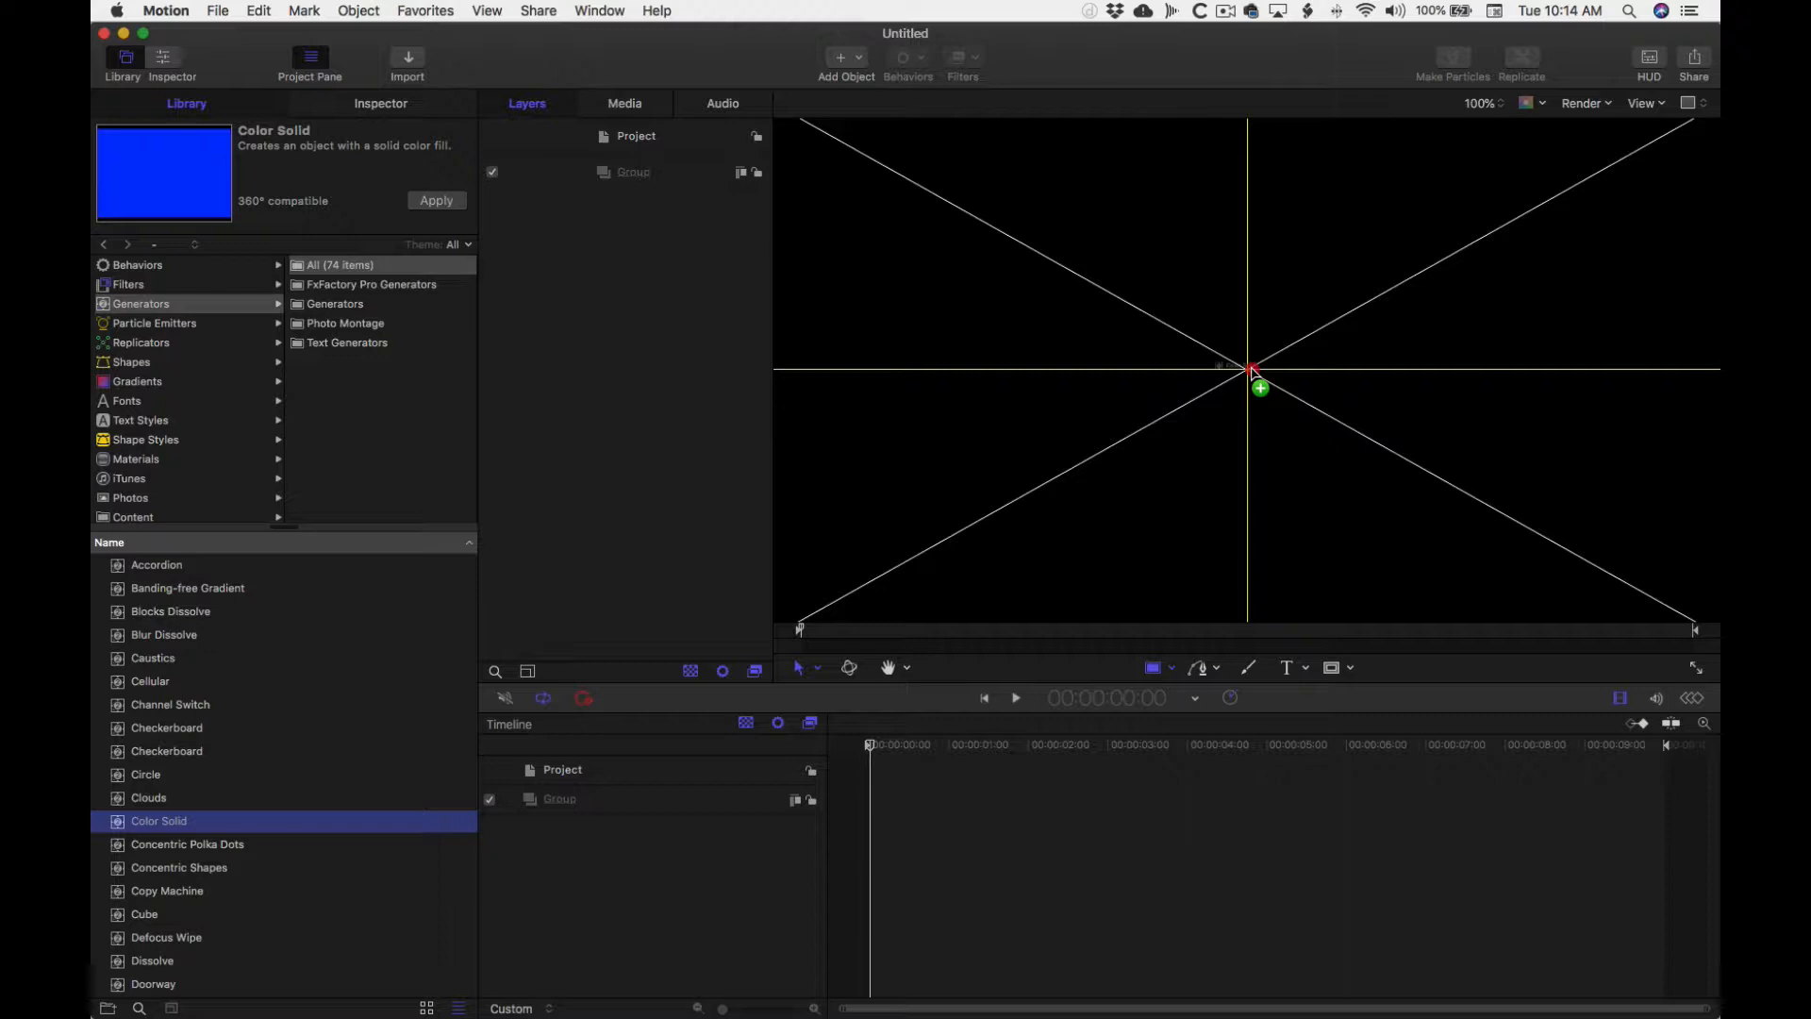
left_click_drag(1252, 369, 1252, 369)
left_click_drag(1249, 369, 1249, 369)
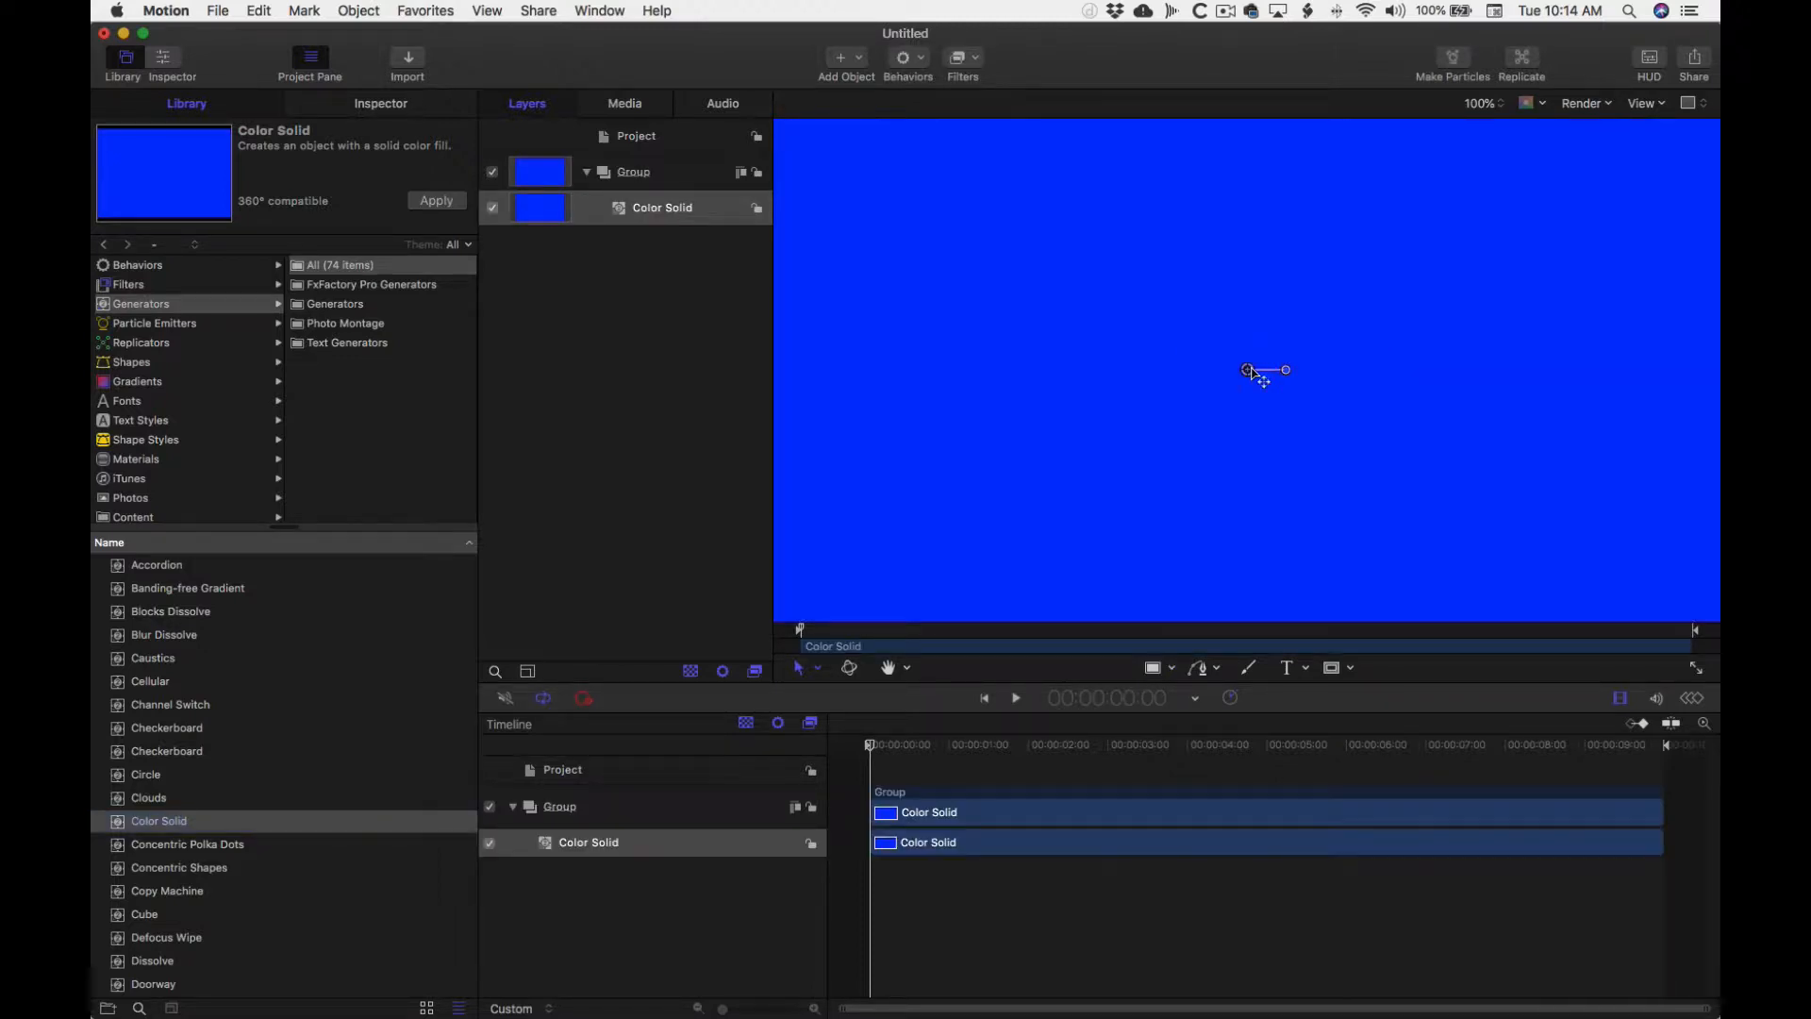
key("shift+z")
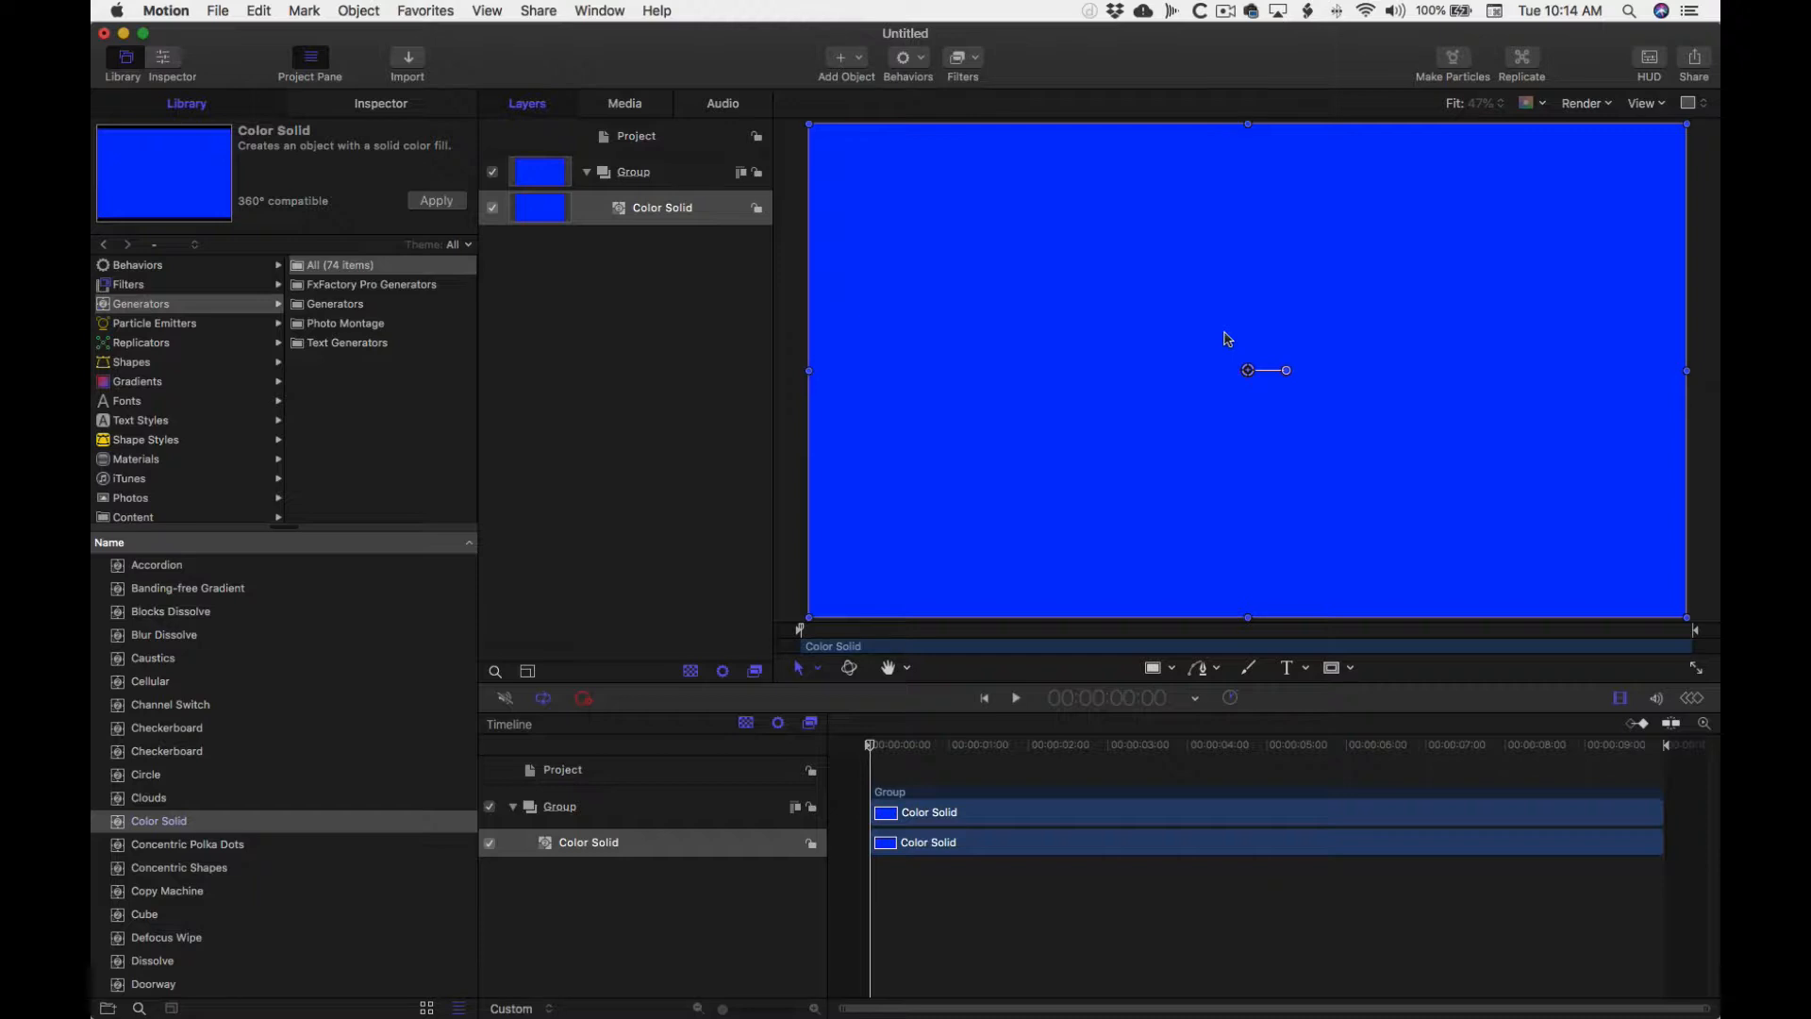
- Show the HUD for the Color Solid layer and move it just below the layer list entries
left_click(667, 216)
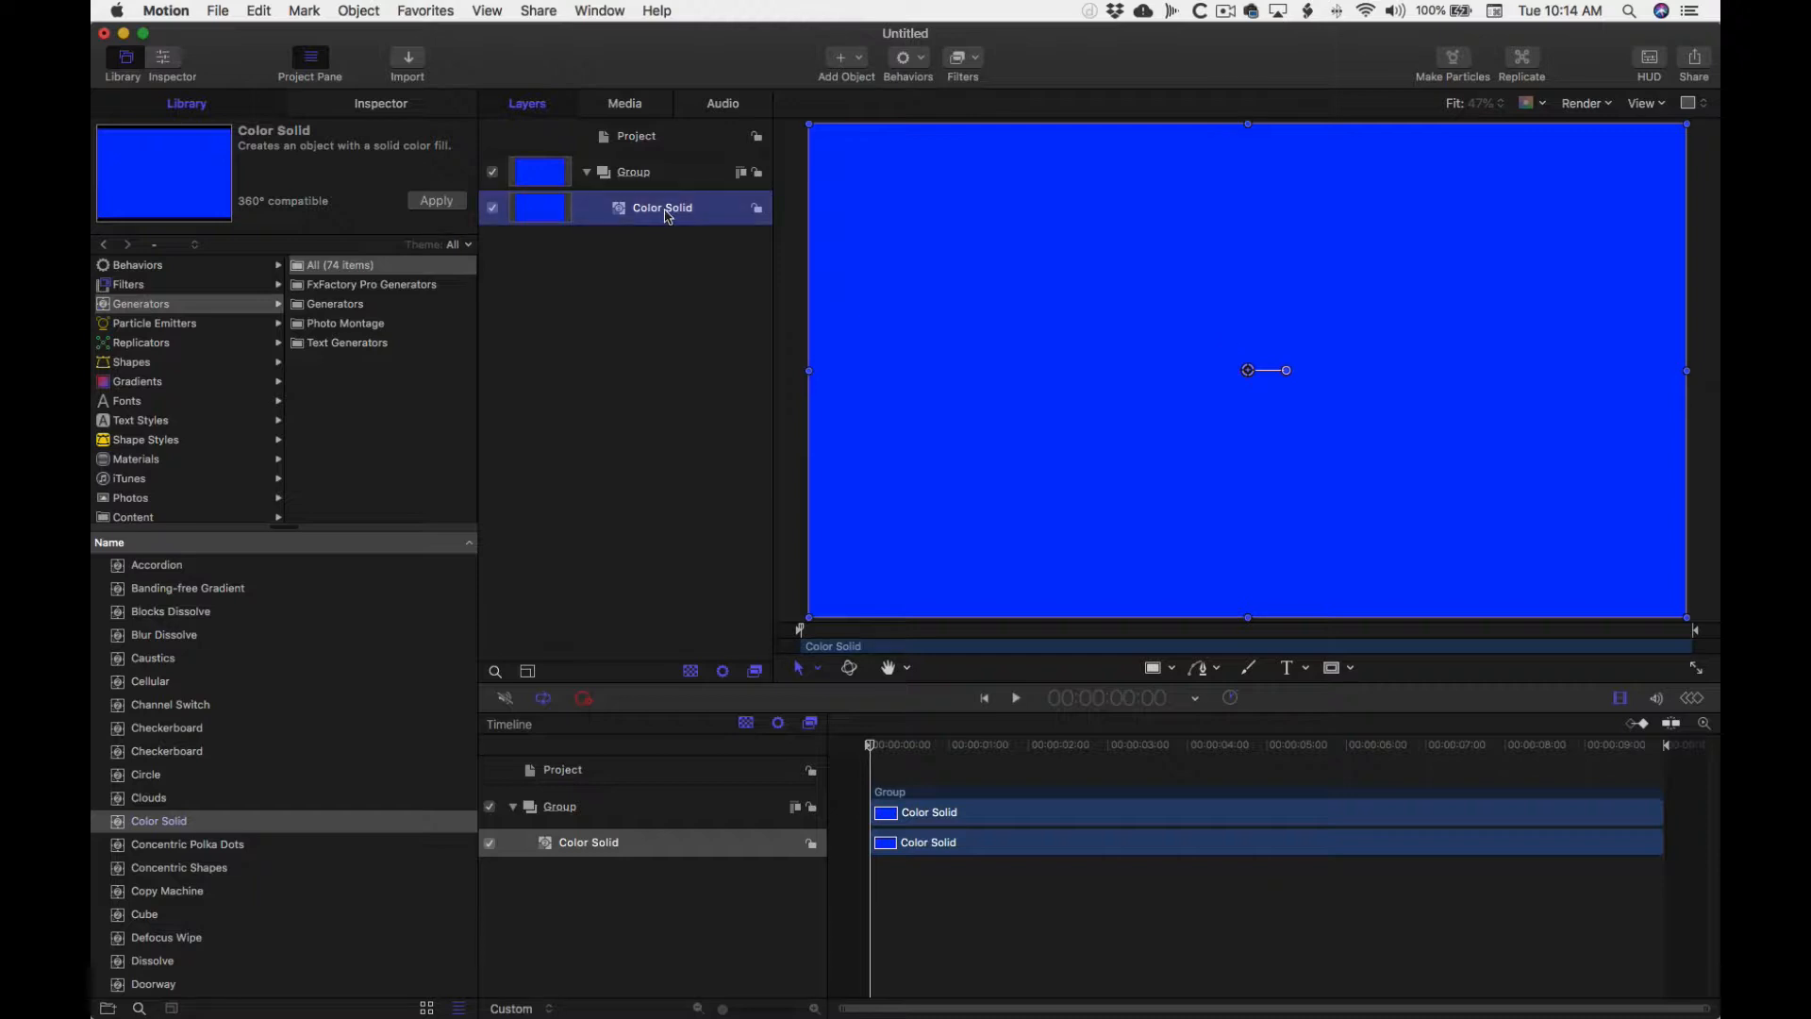
double_click(666, 210)
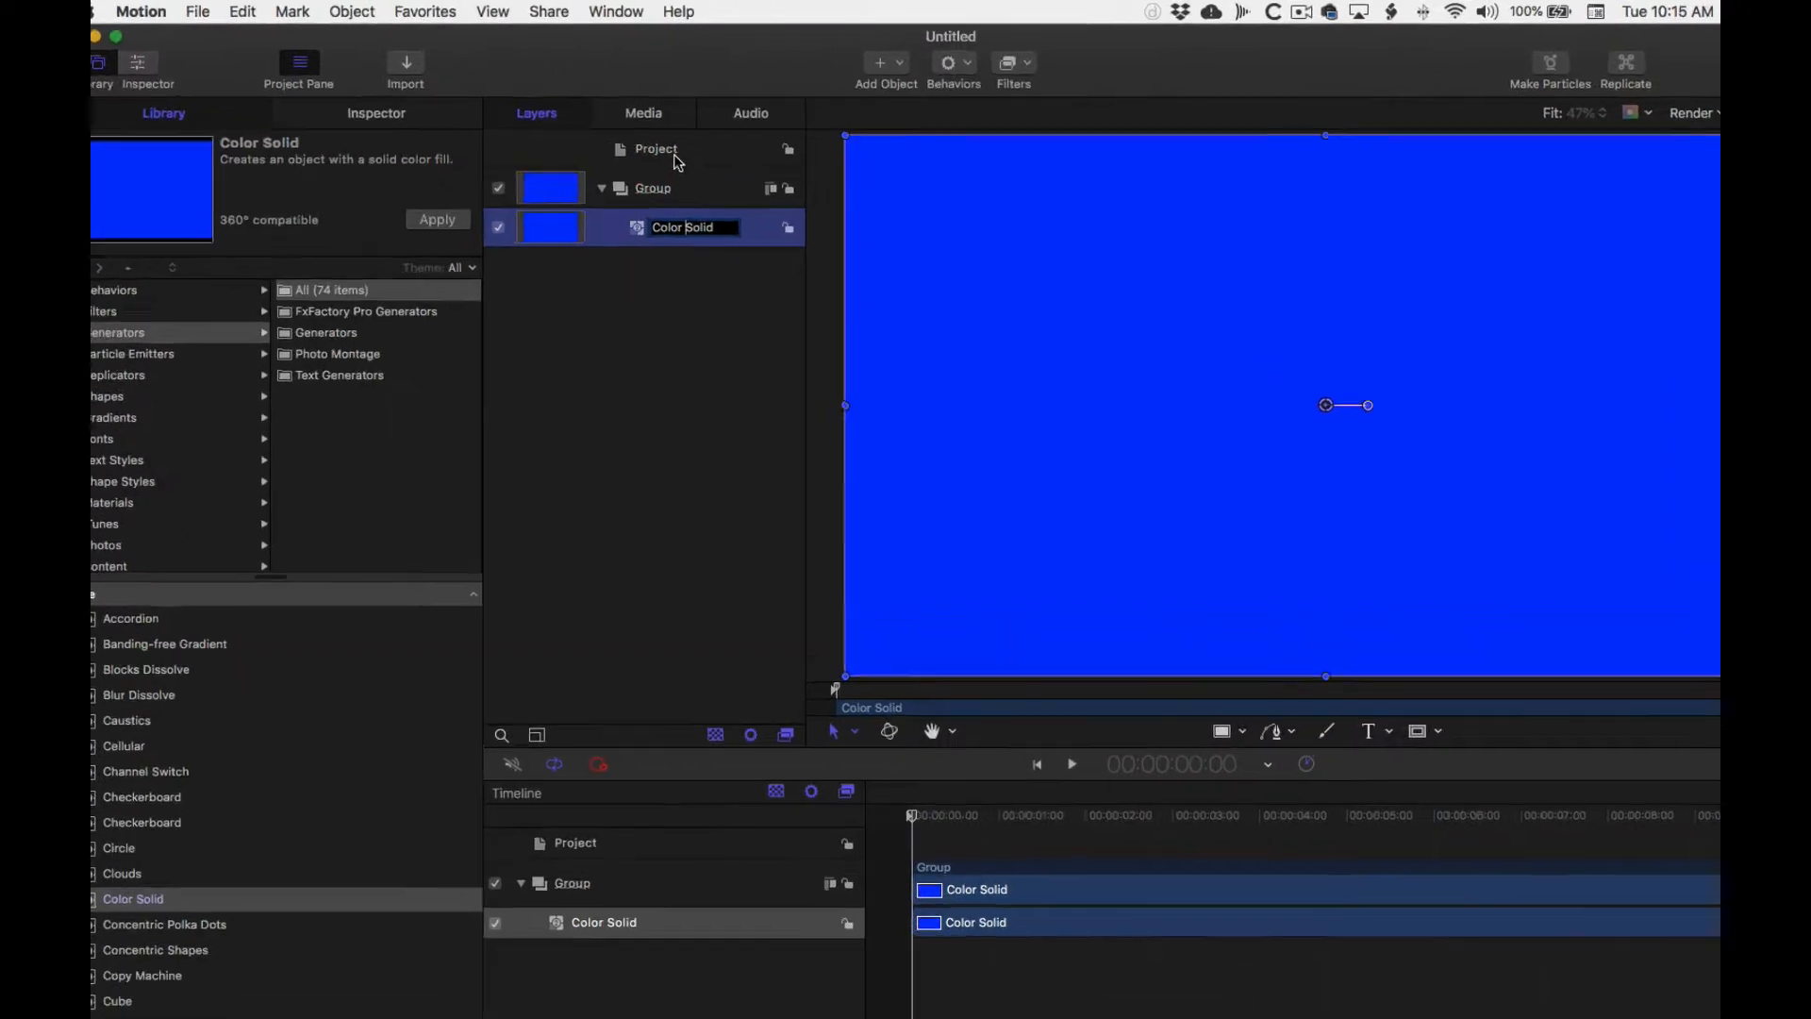
left_click(602, 202)
left_click(681, 16)
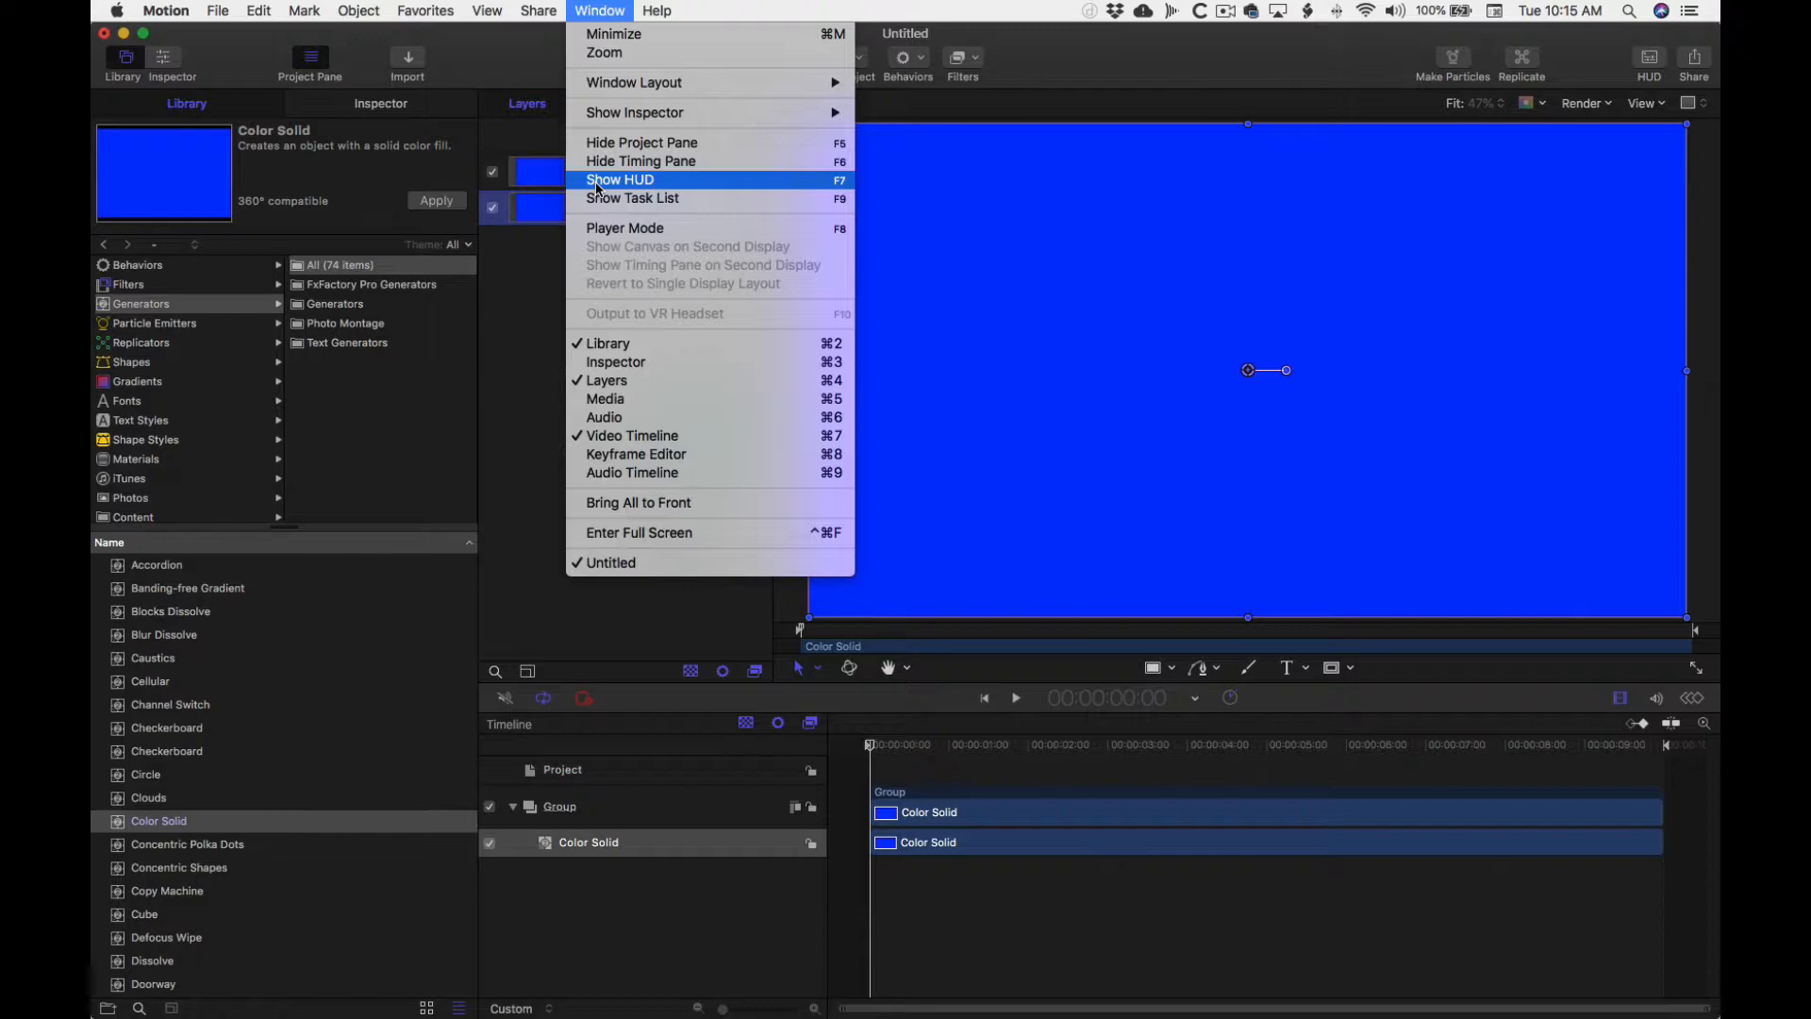
left_click(596, 187)
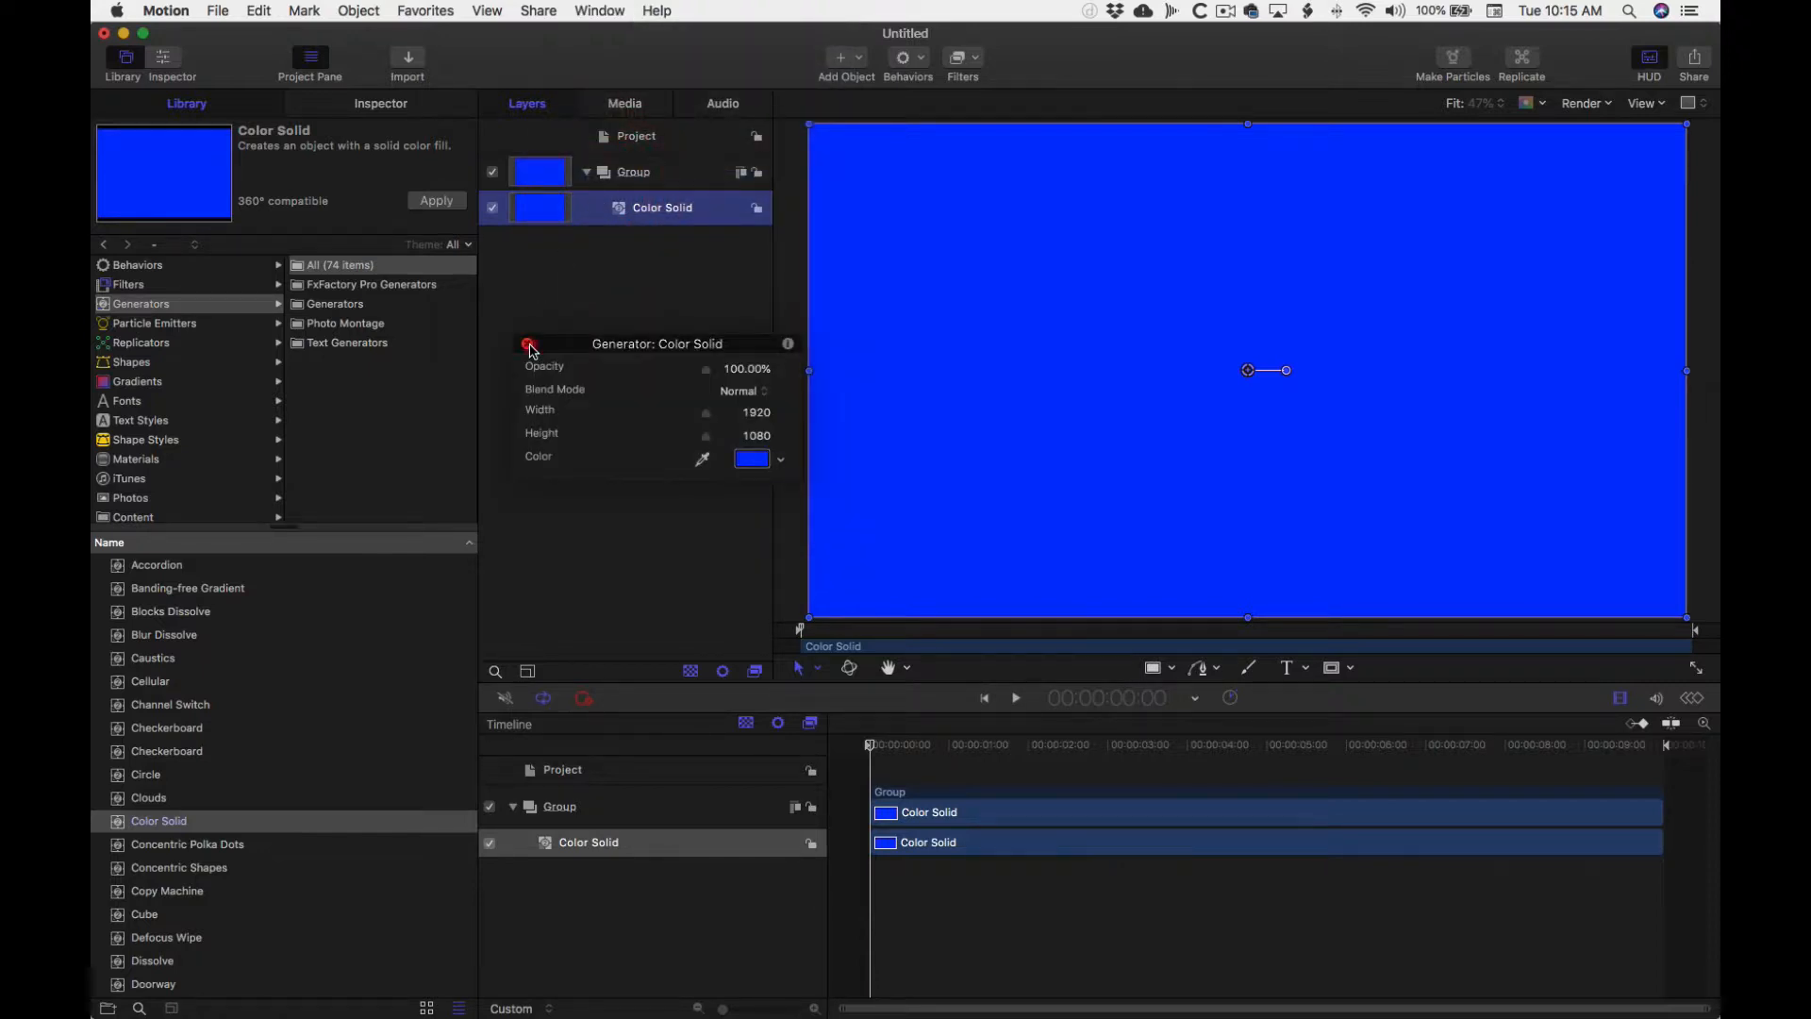
left_click(528, 345)
key("d")
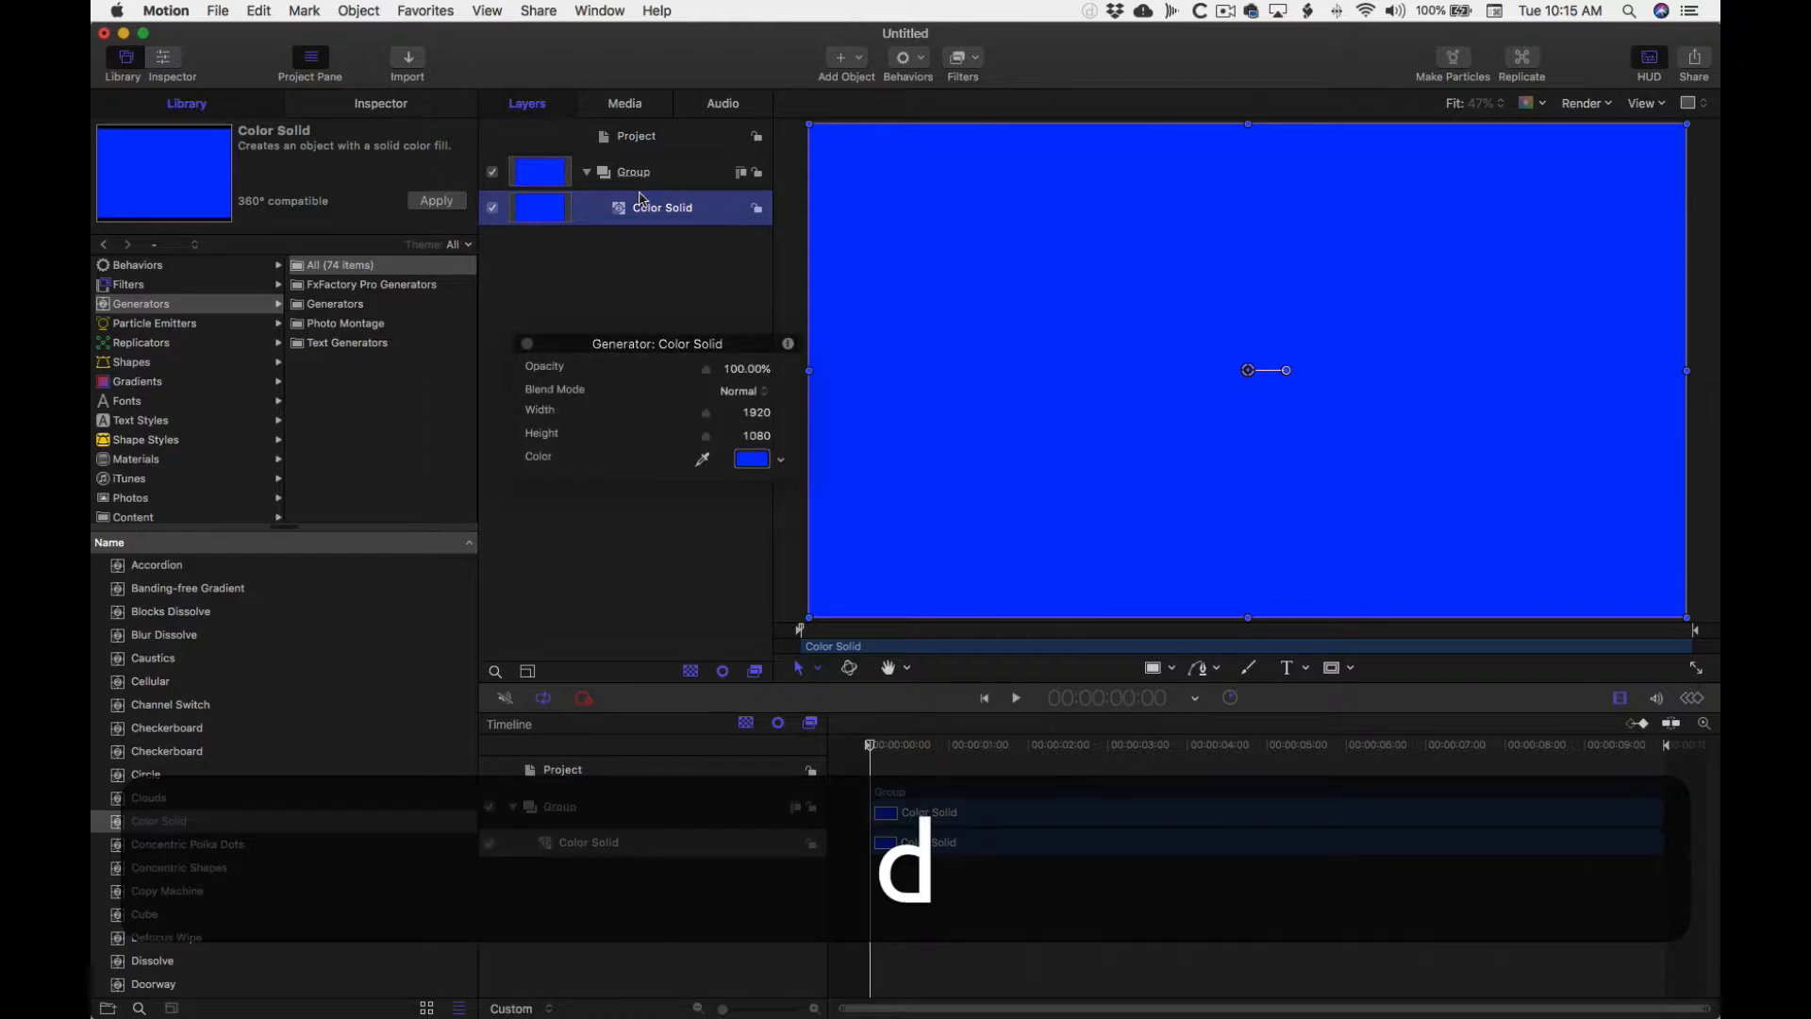
left_click_drag(612, 343, 584, 308)
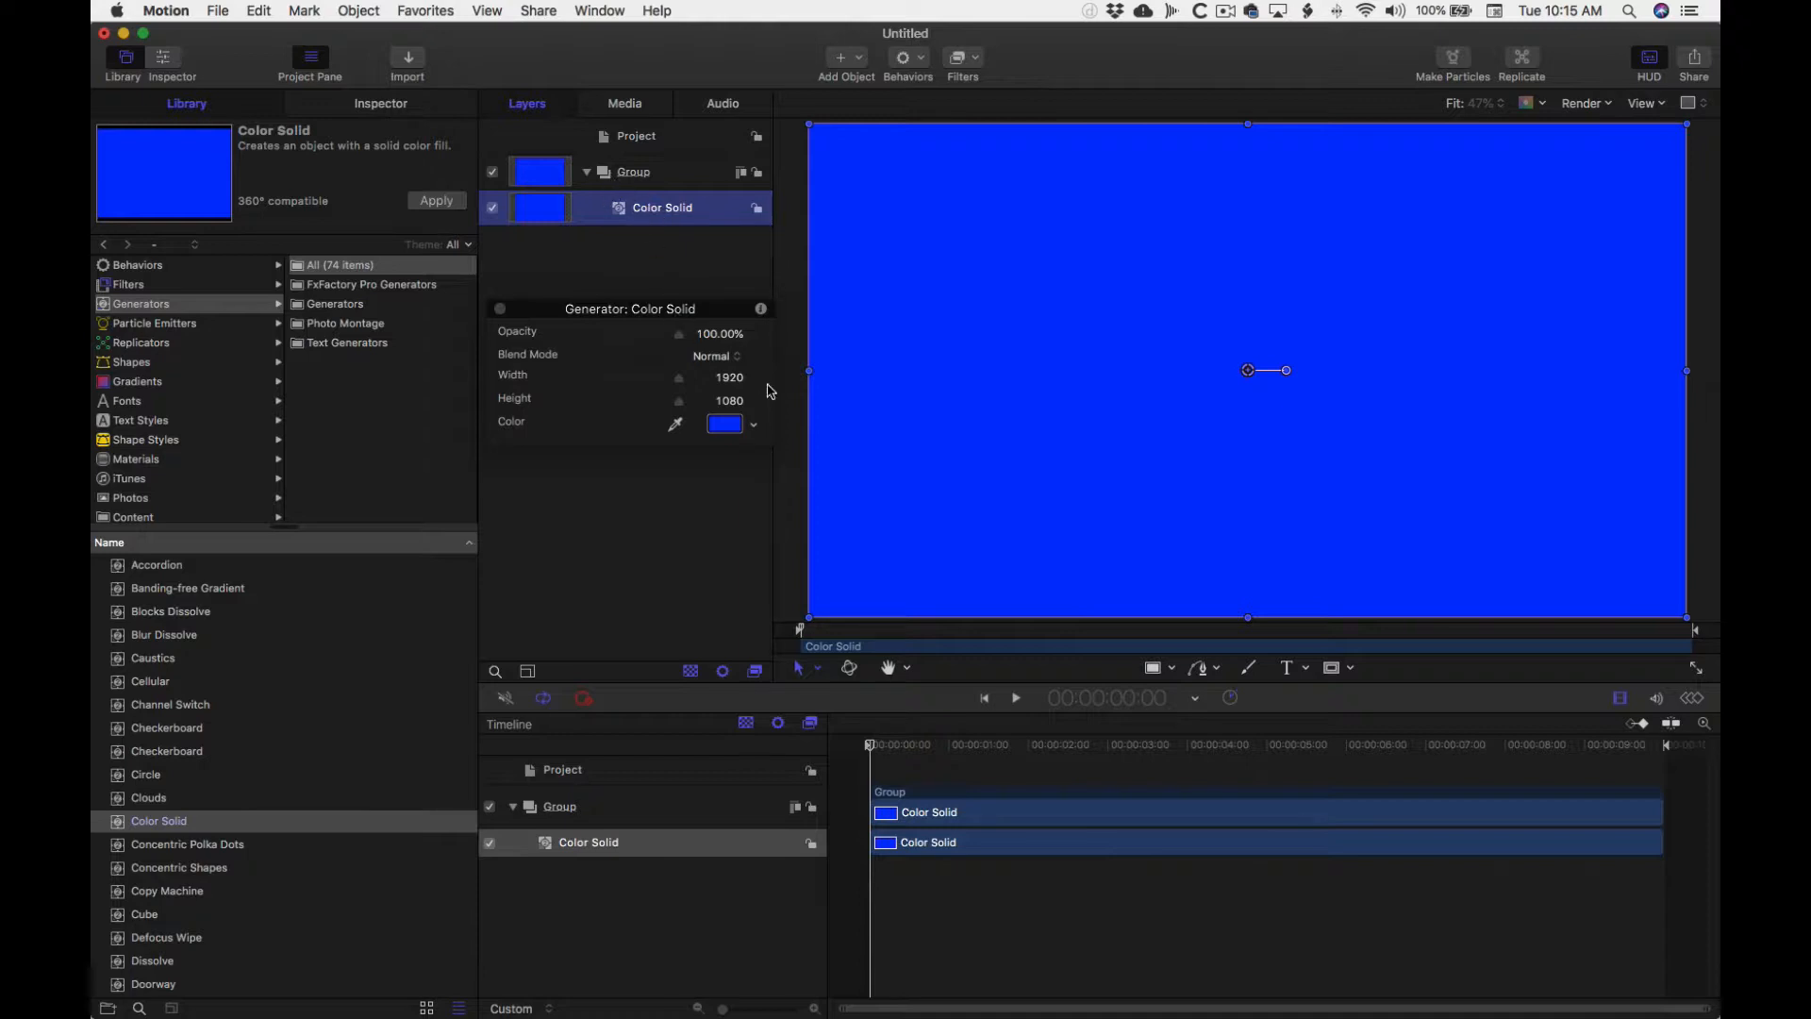
- Set the color solid's fill to the Ocean pencil color, look through the other color pickers, and close the color window
left_click(723, 424)
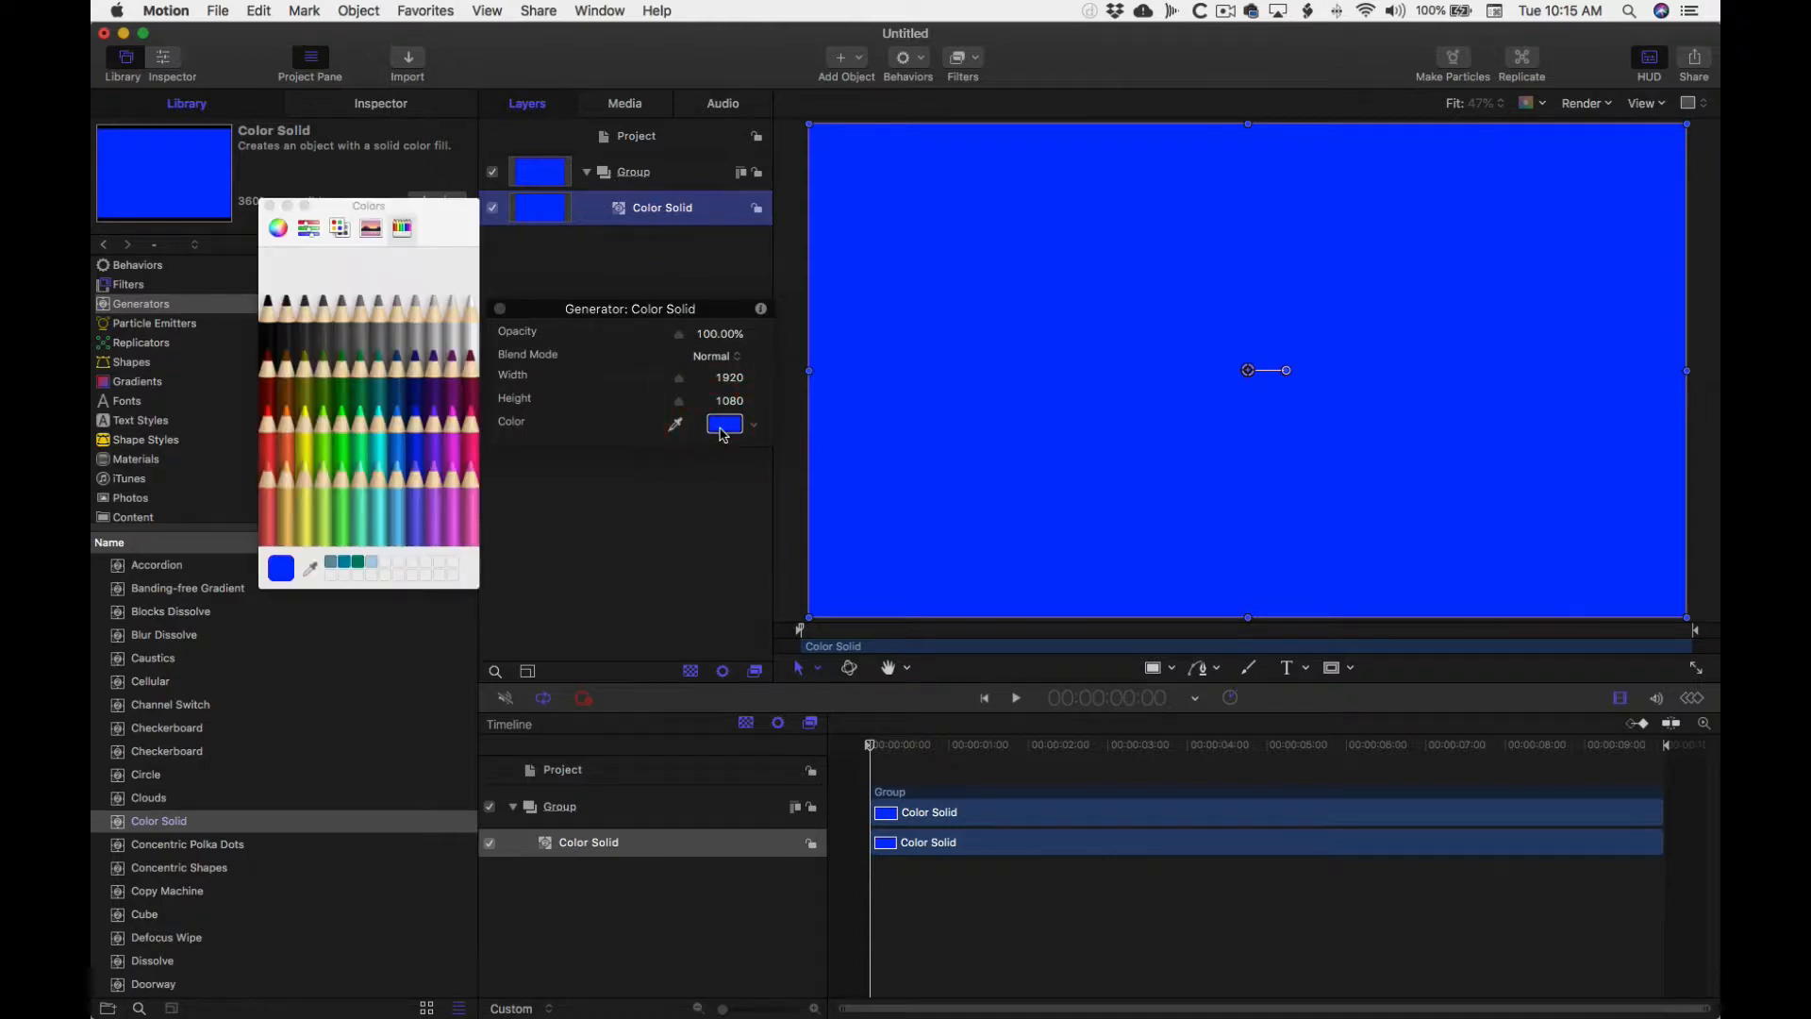
left_click(401, 379)
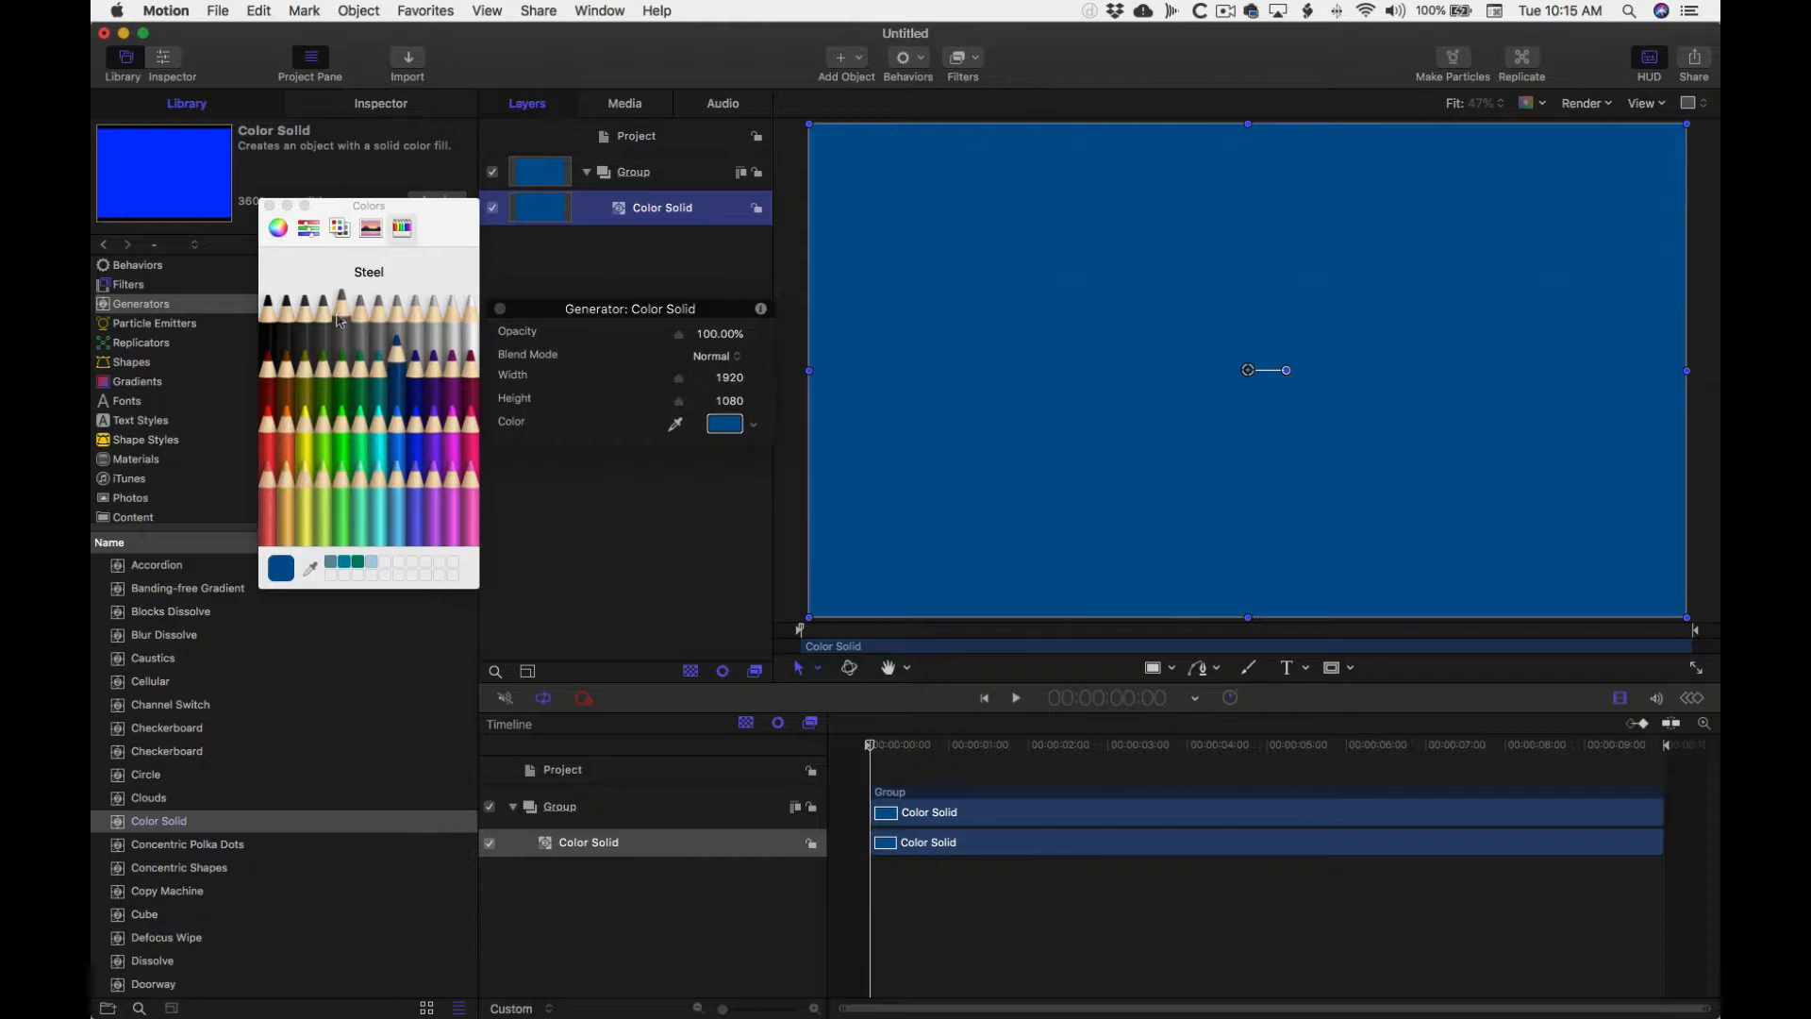
left_click(277, 227)
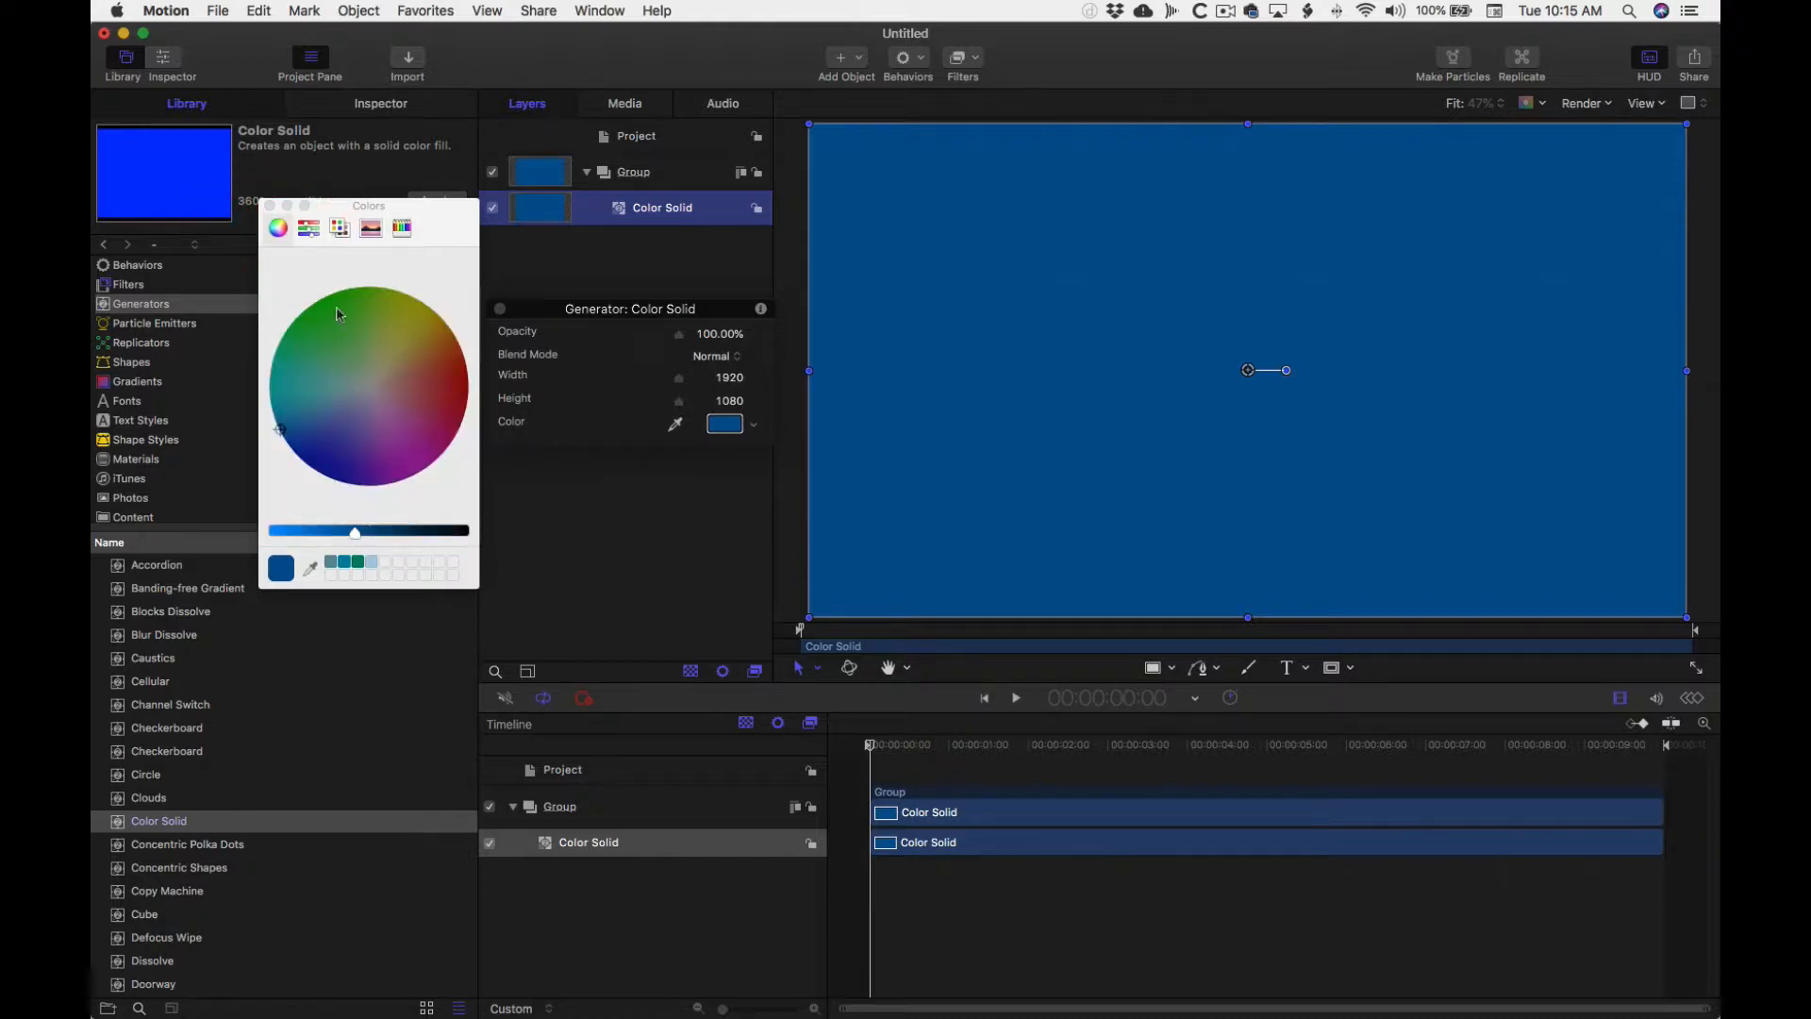
left_click(307, 229)
left_click(341, 230)
left_click(364, 233)
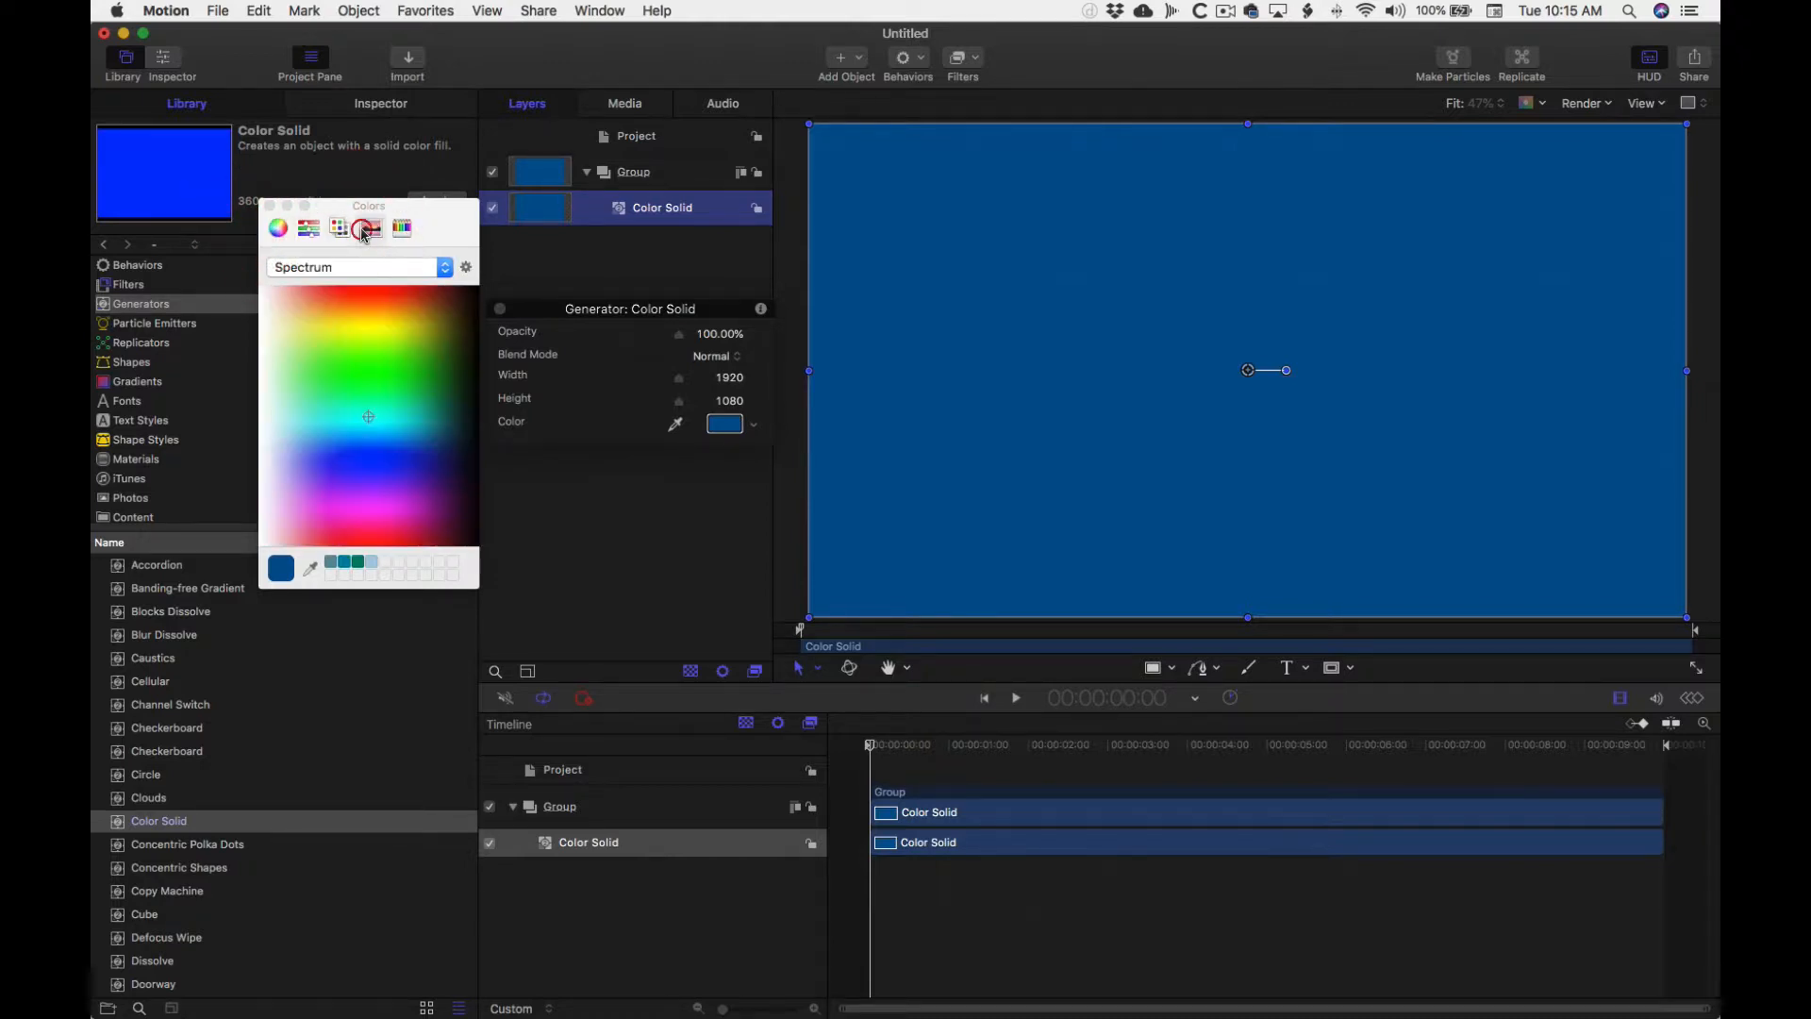
left_click(401, 230)
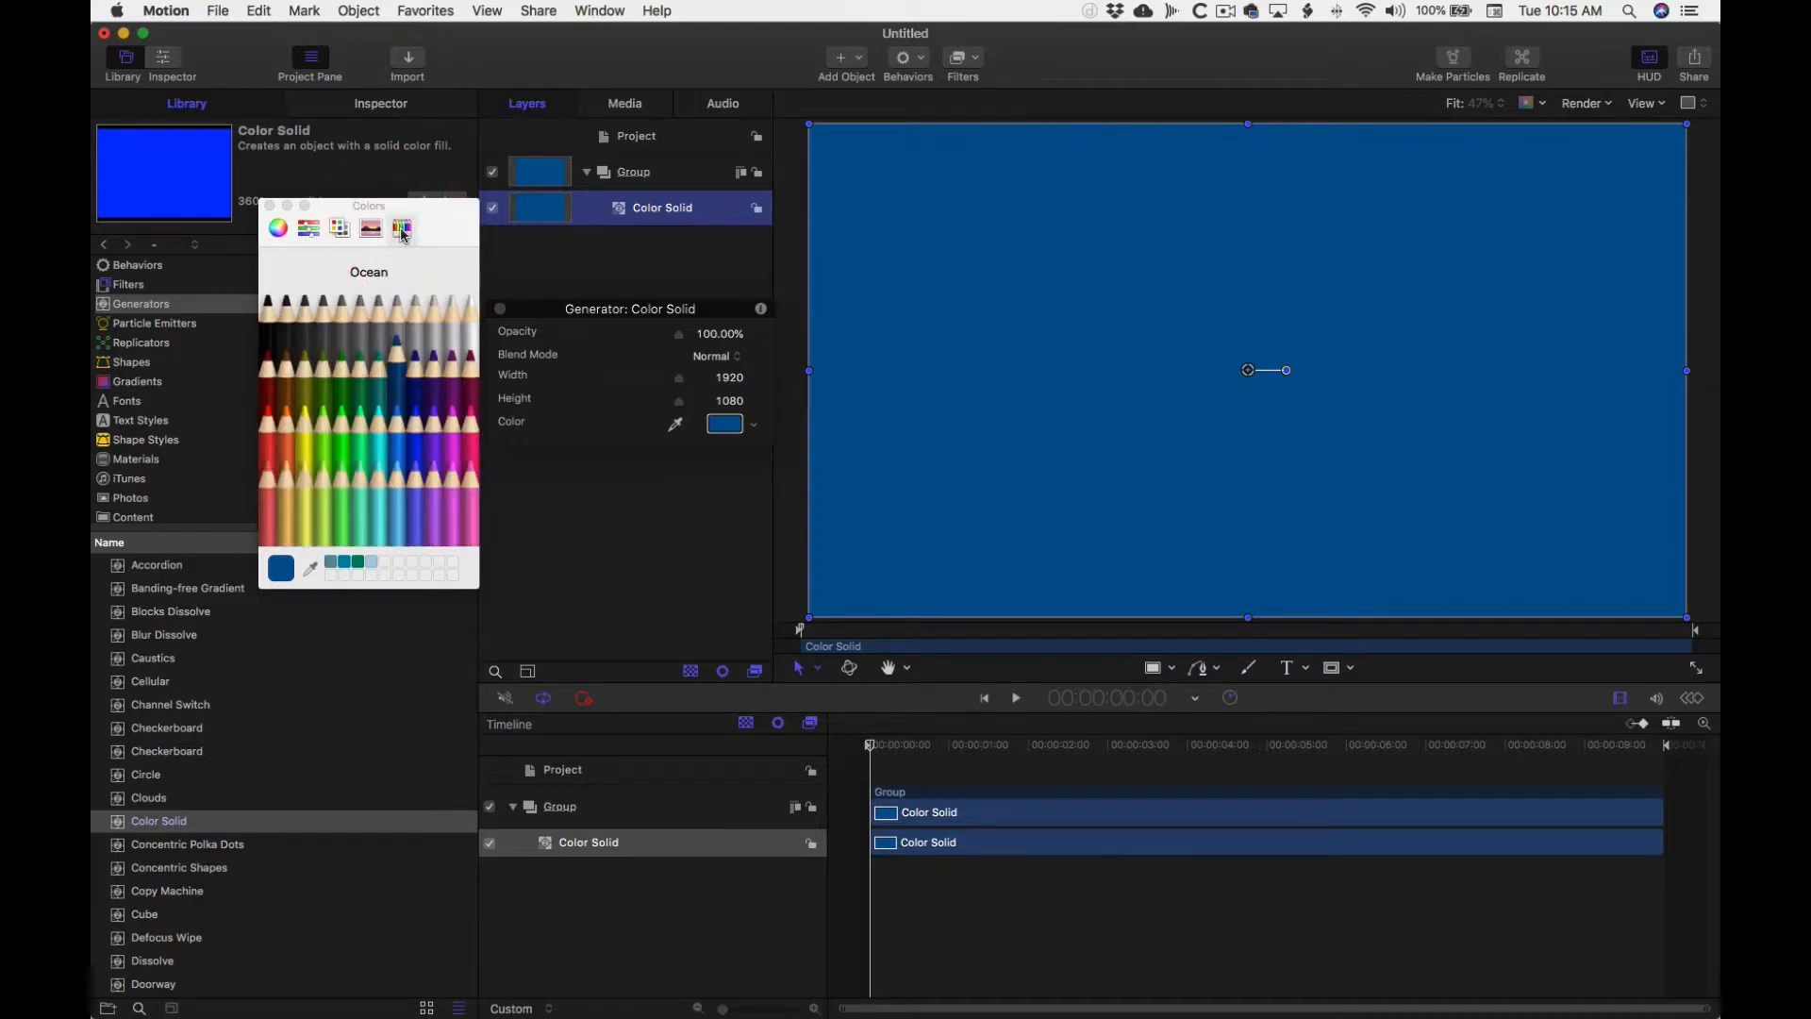
left_click(269, 205)
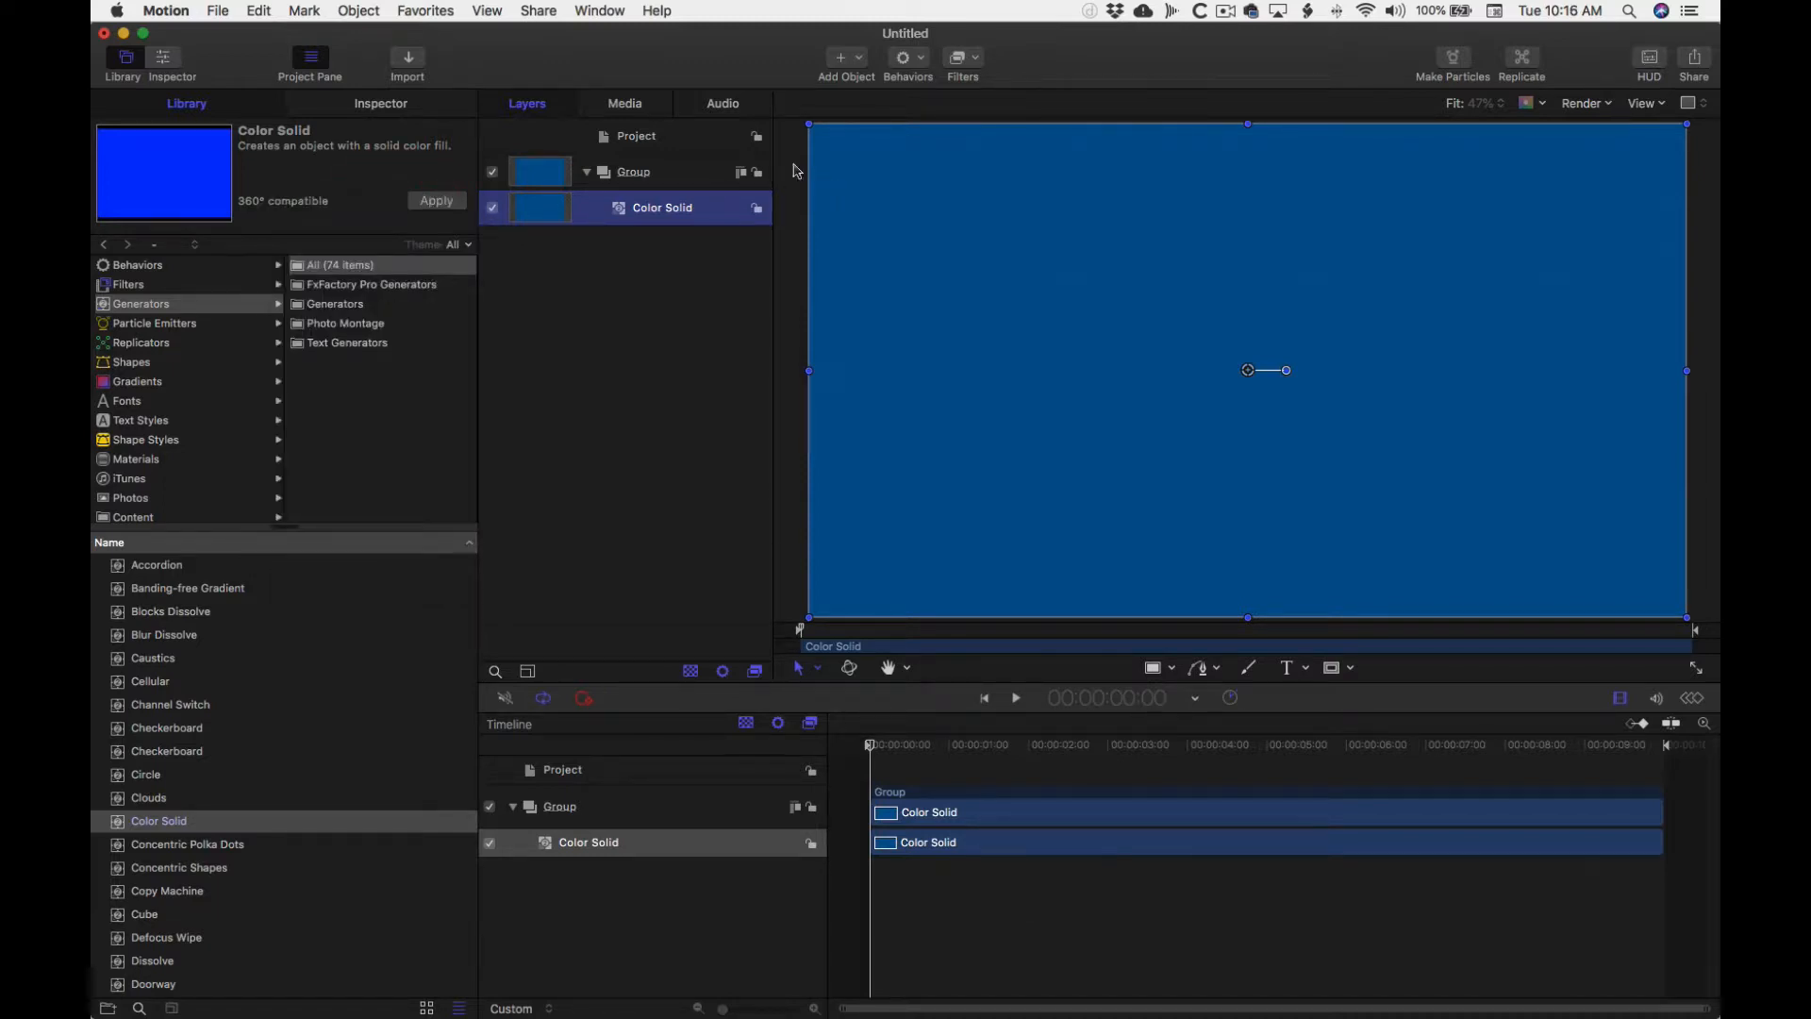
- Apply the Stylize filter Vignette to the color solid
left_click(960, 60)
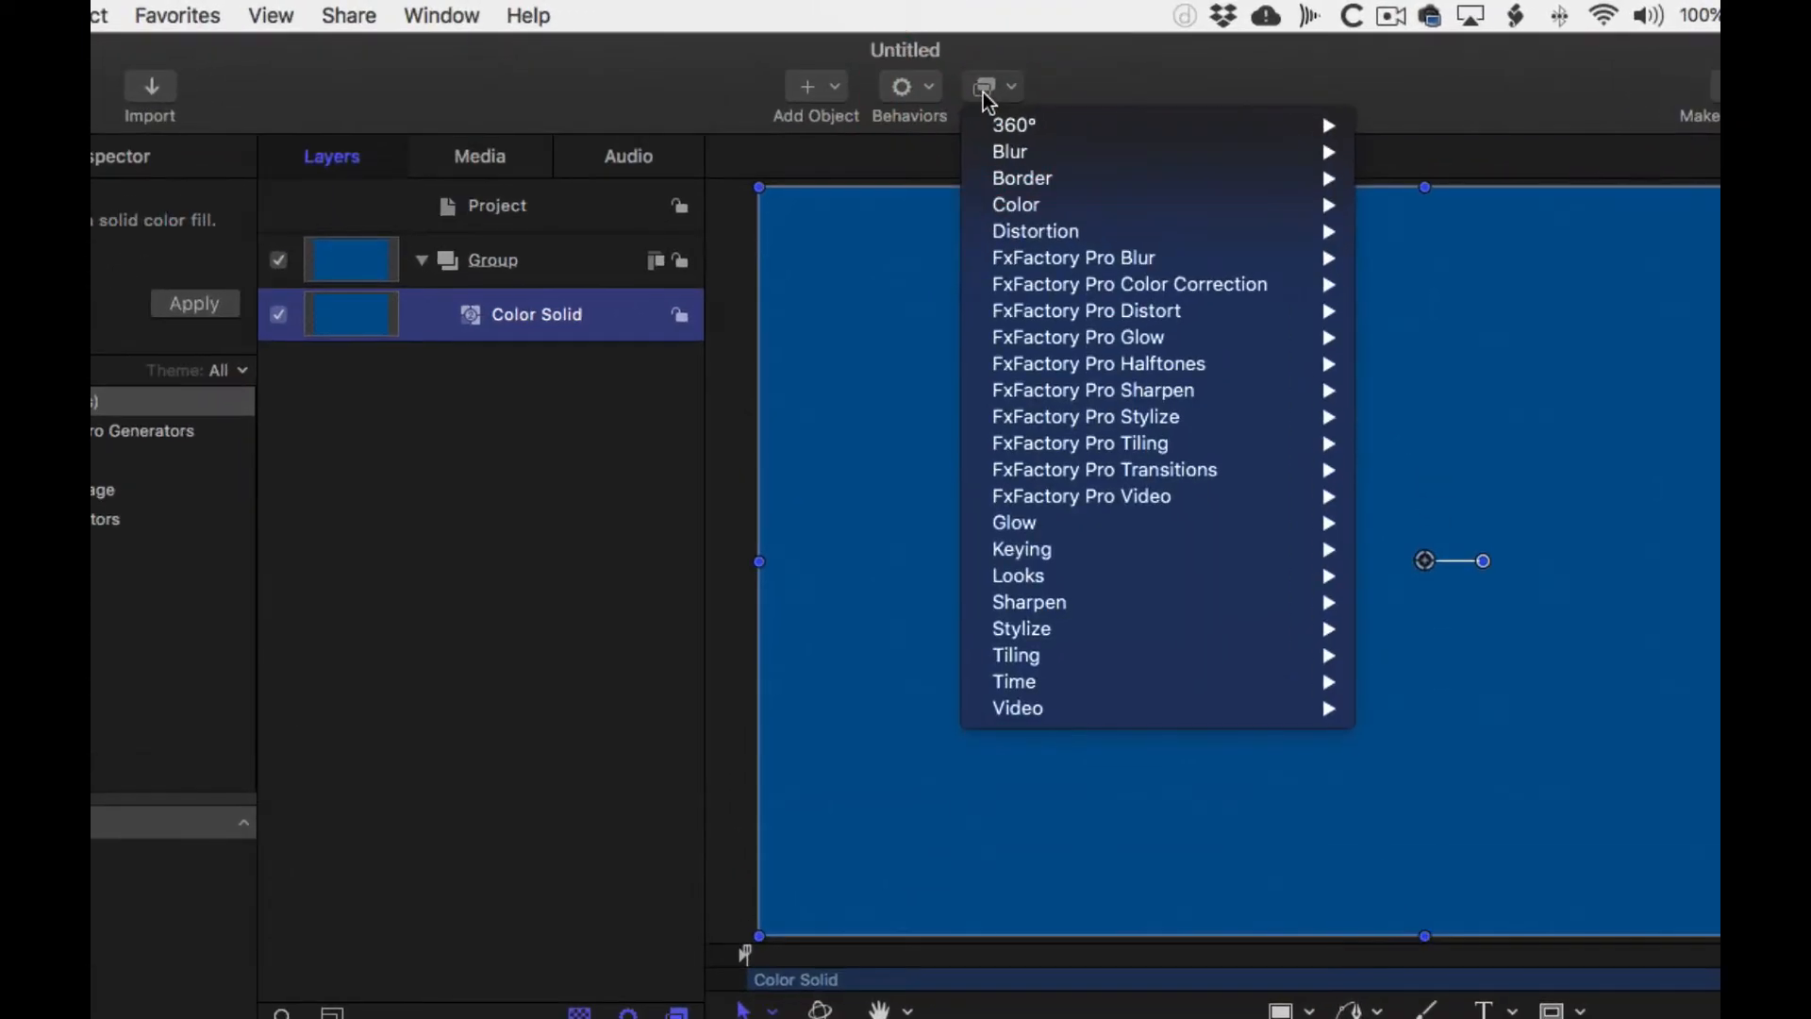
mouse_move(1047, 629)
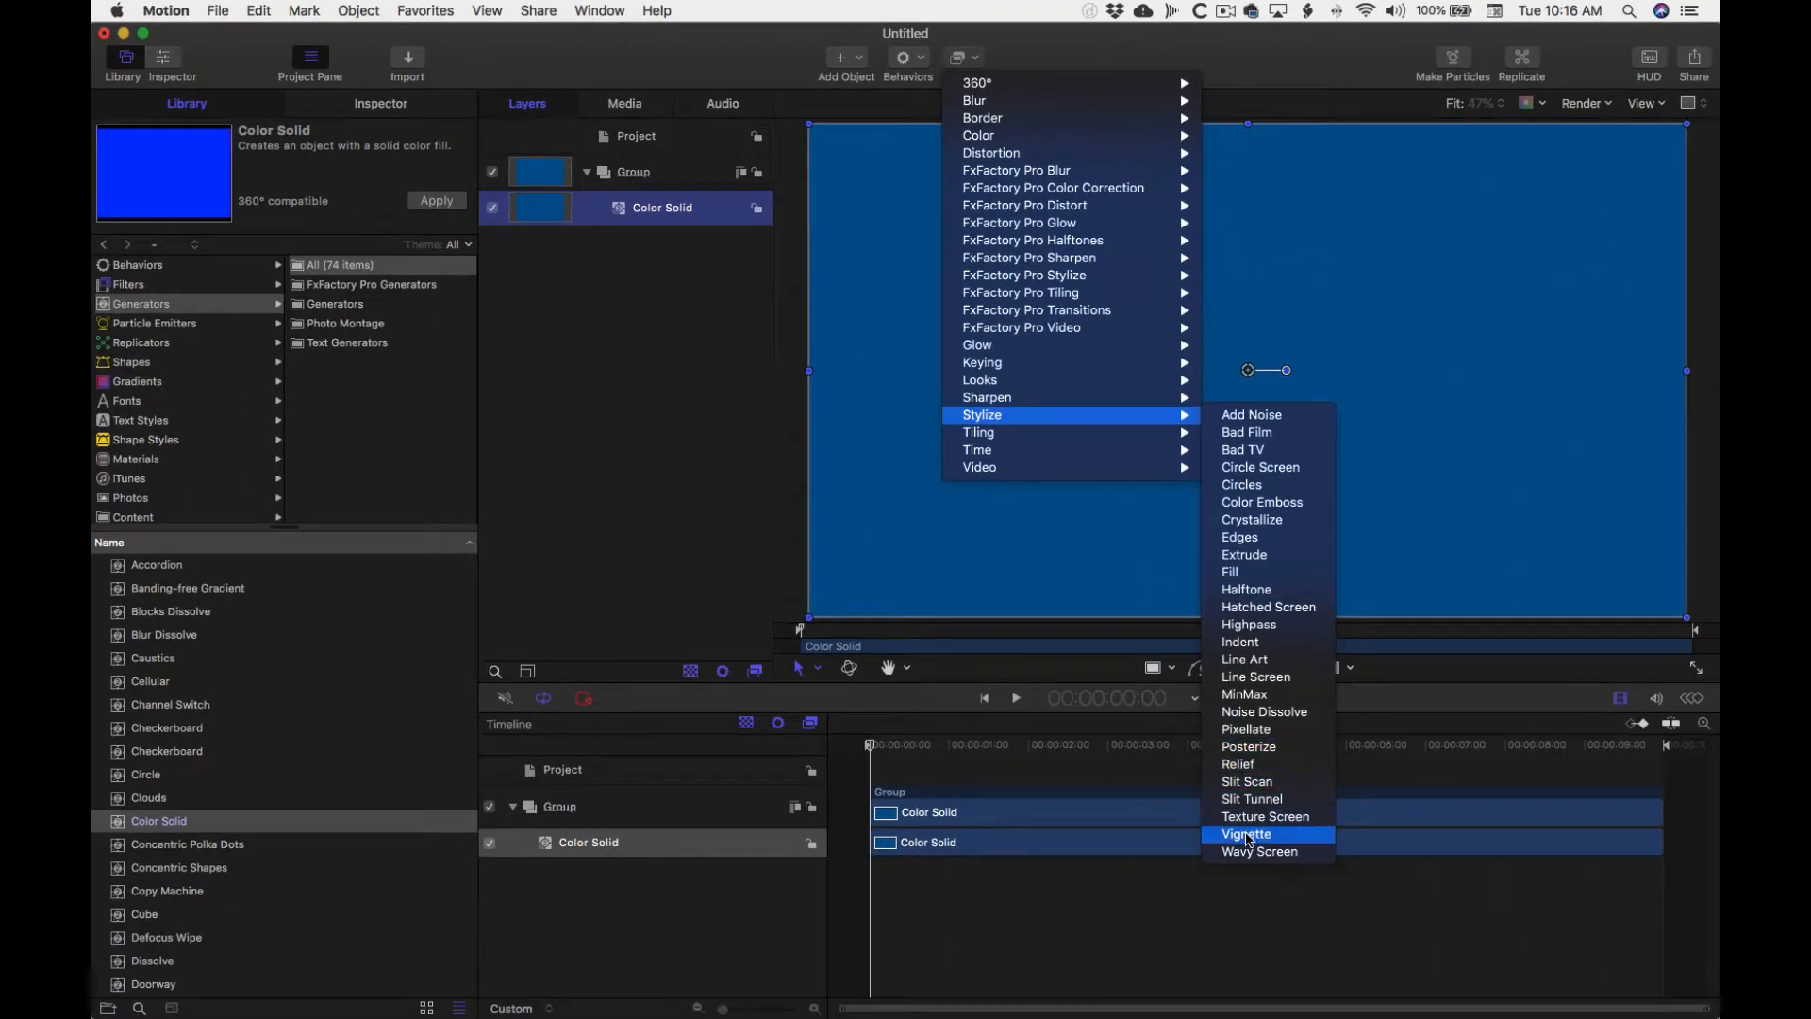
left_click(1247, 835)
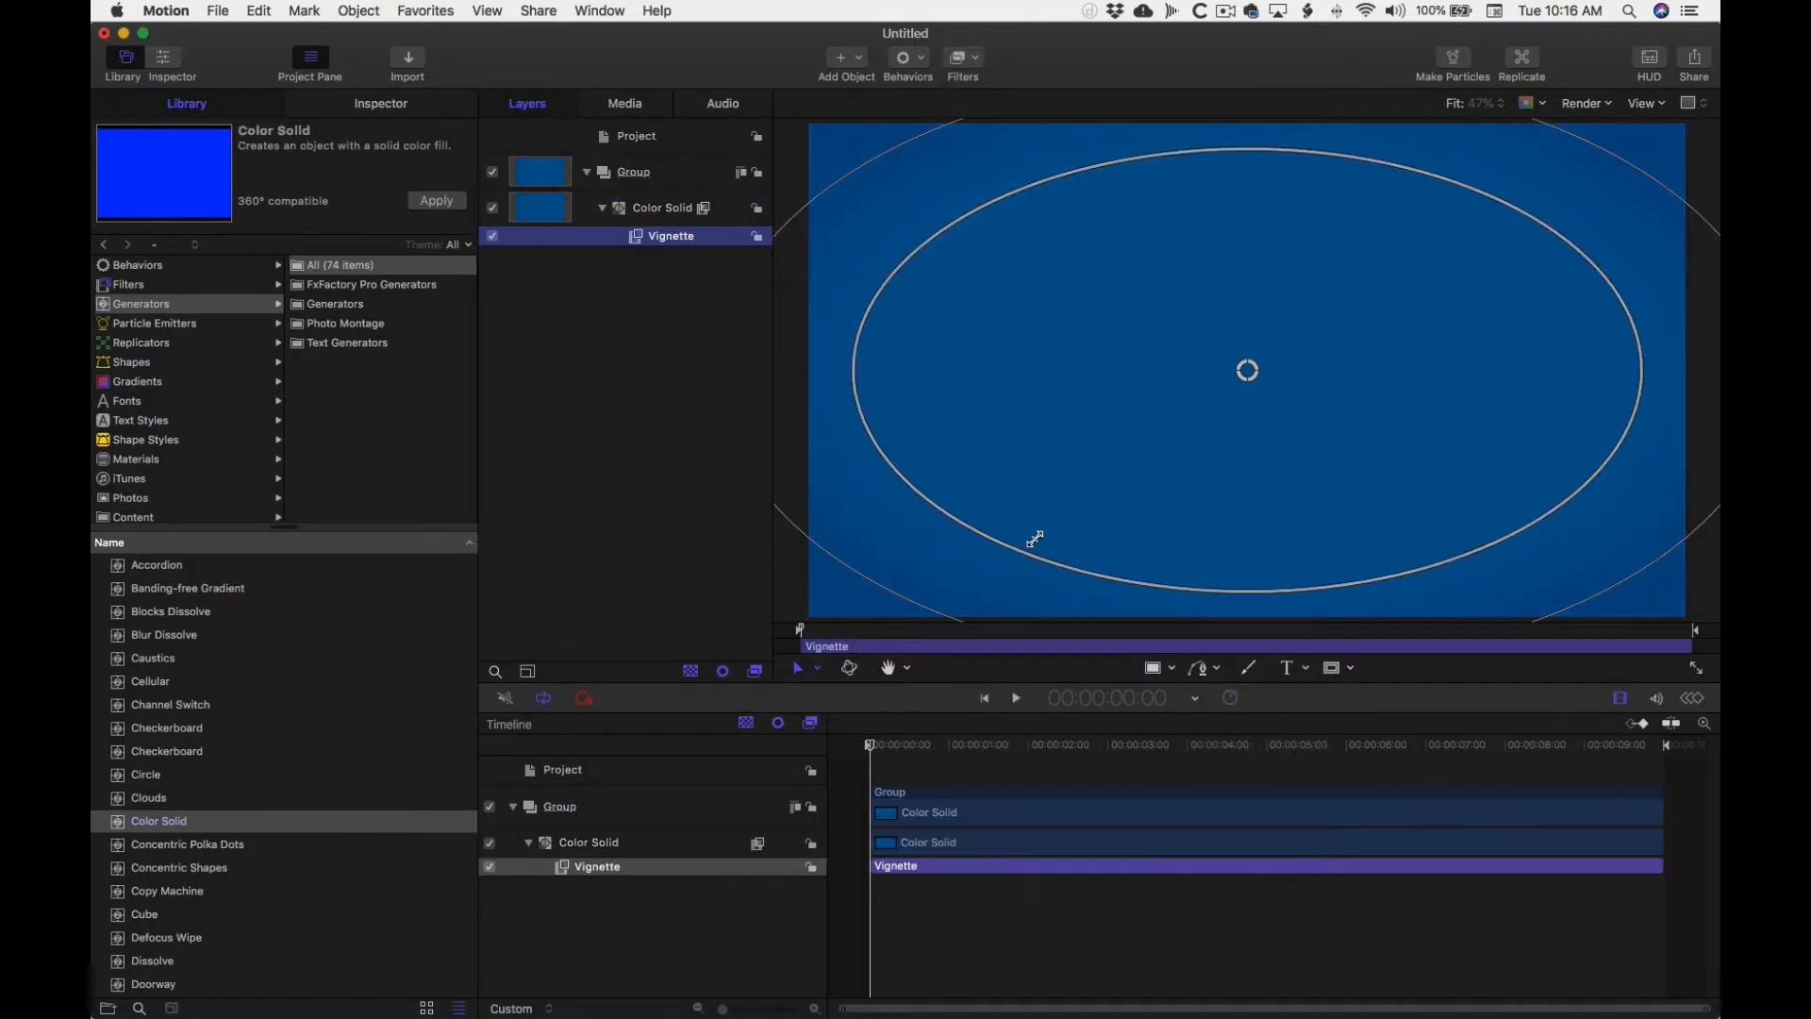
- Set the Vignette filter's Darken amount to 0.64 in the HUD and close the HUD
key("d")
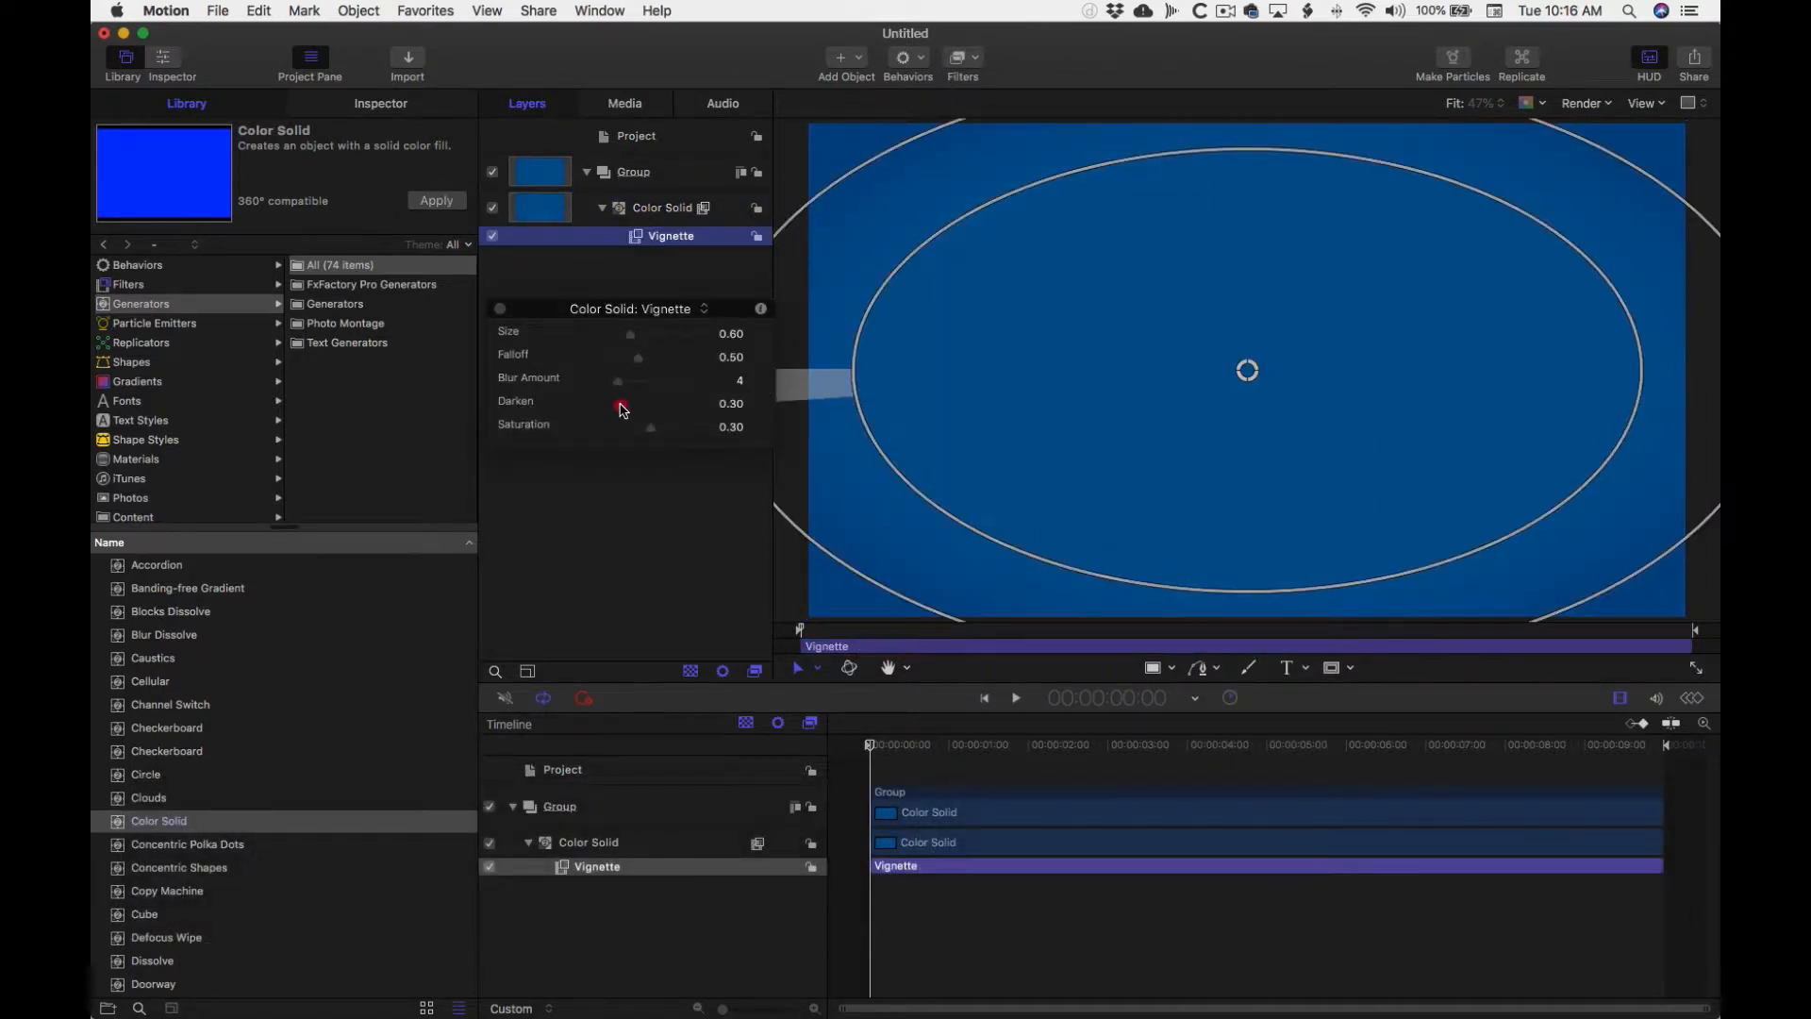
left_click_drag(623, 406, 651, 408)
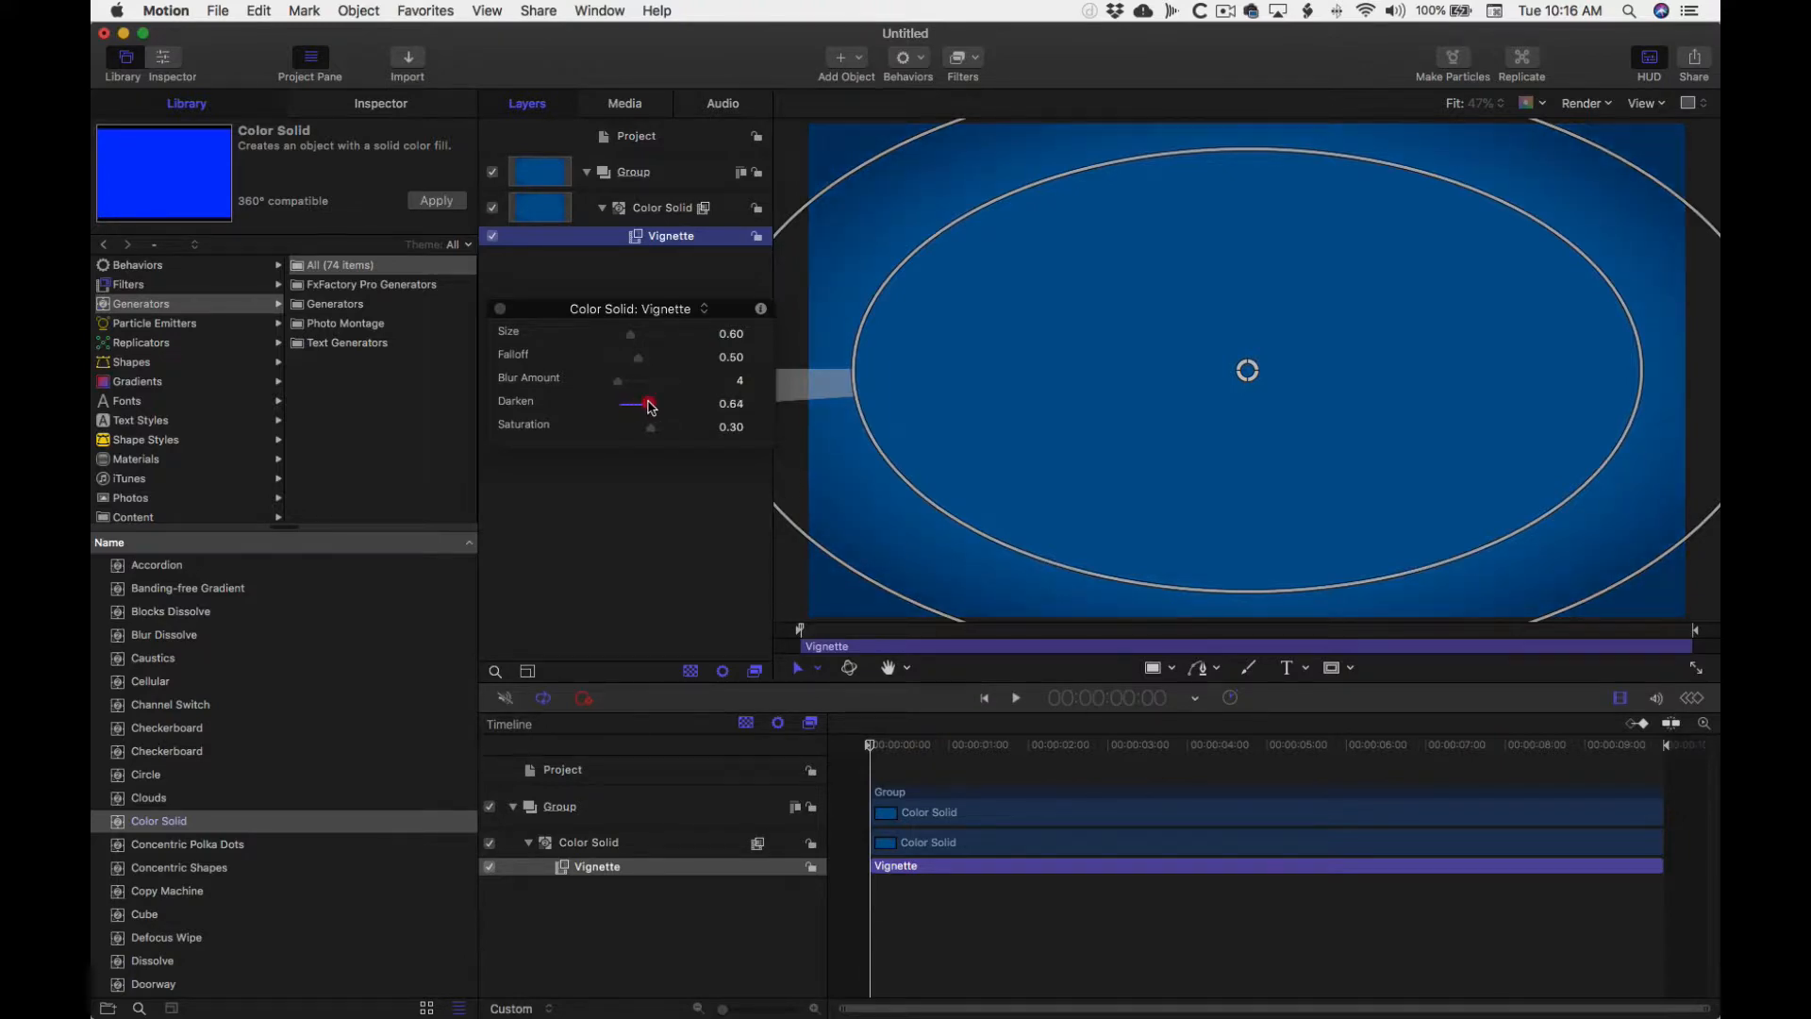
left_click(500, 309)
- Rename the group that holds the color solid as Background
left_click(642, 171)
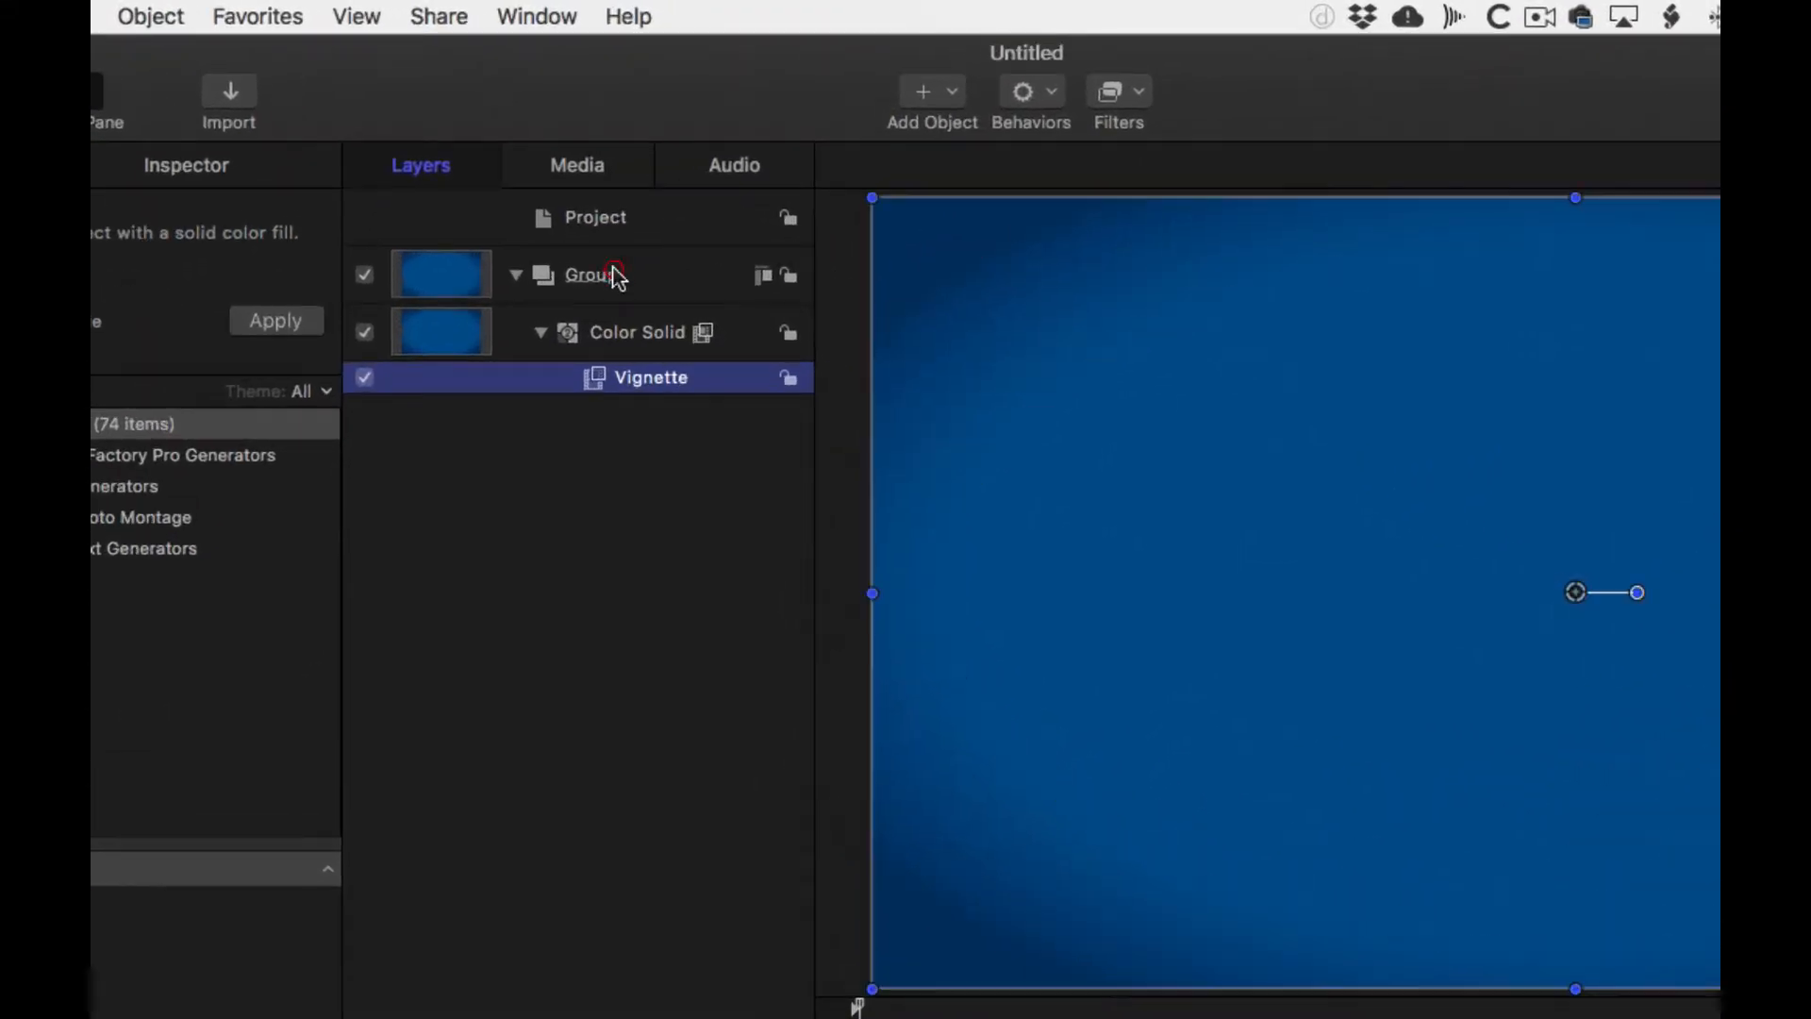
double_click(608, 273)
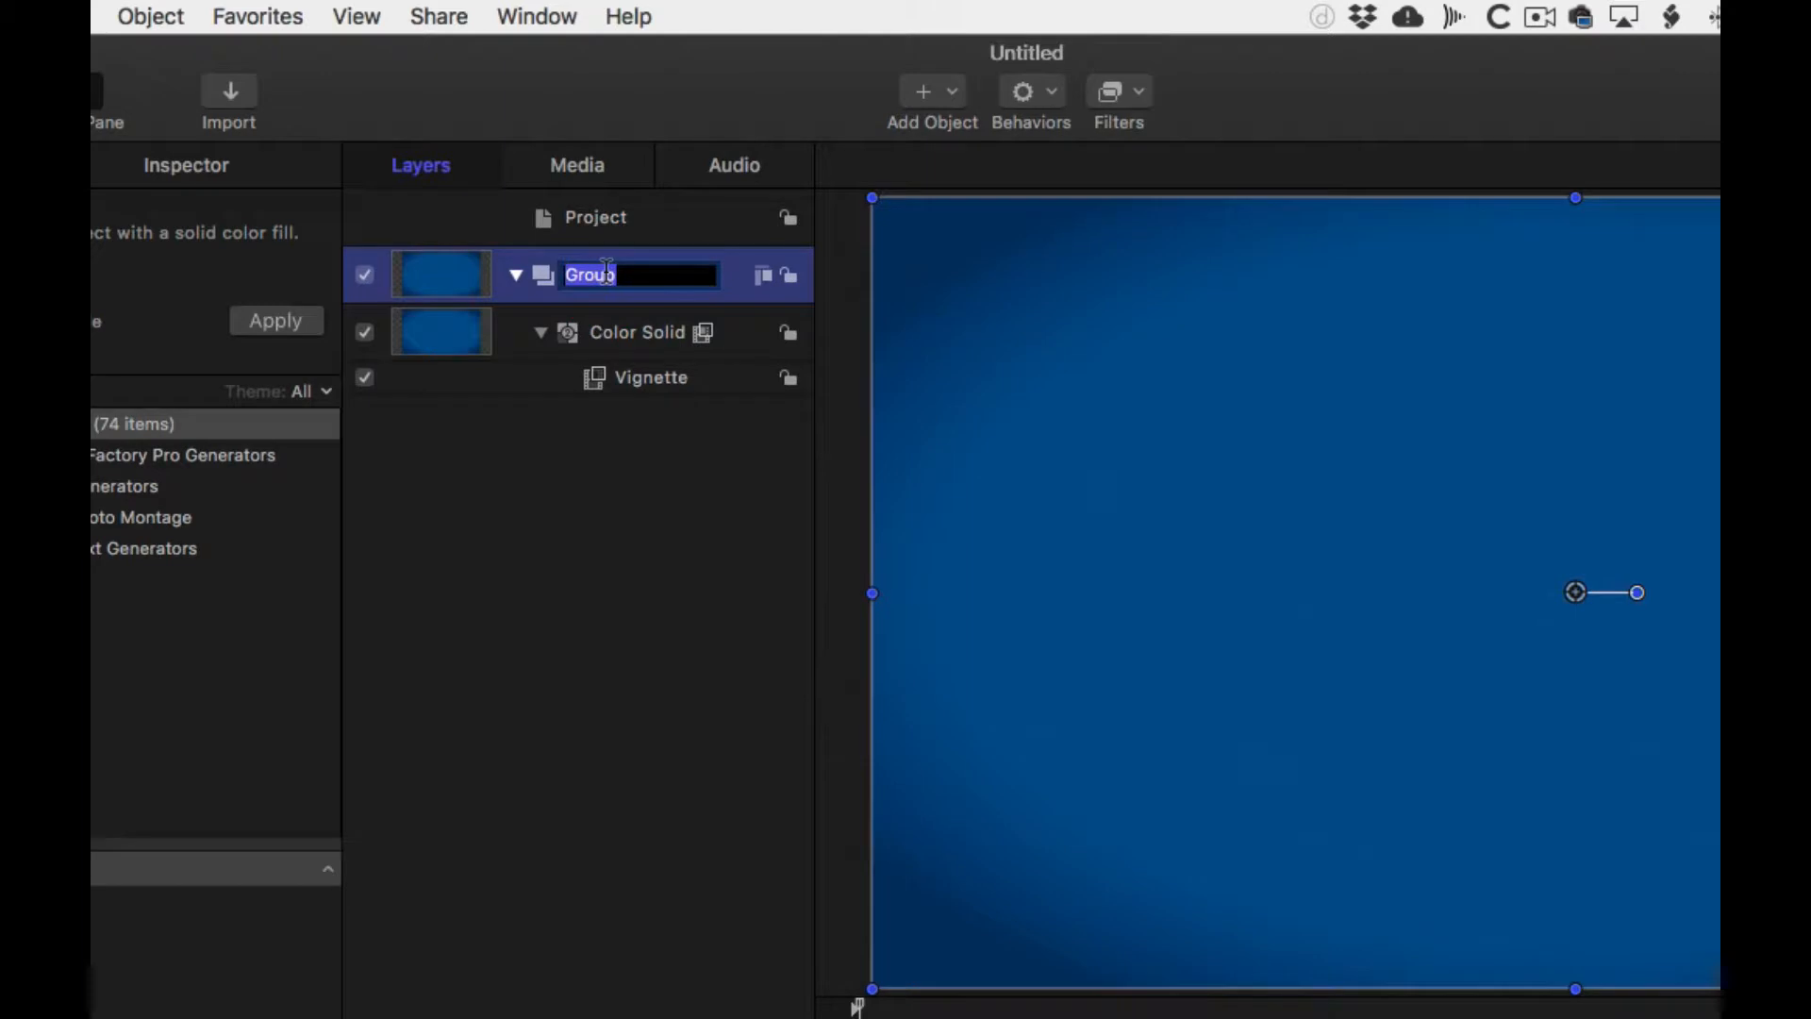
type("Background")
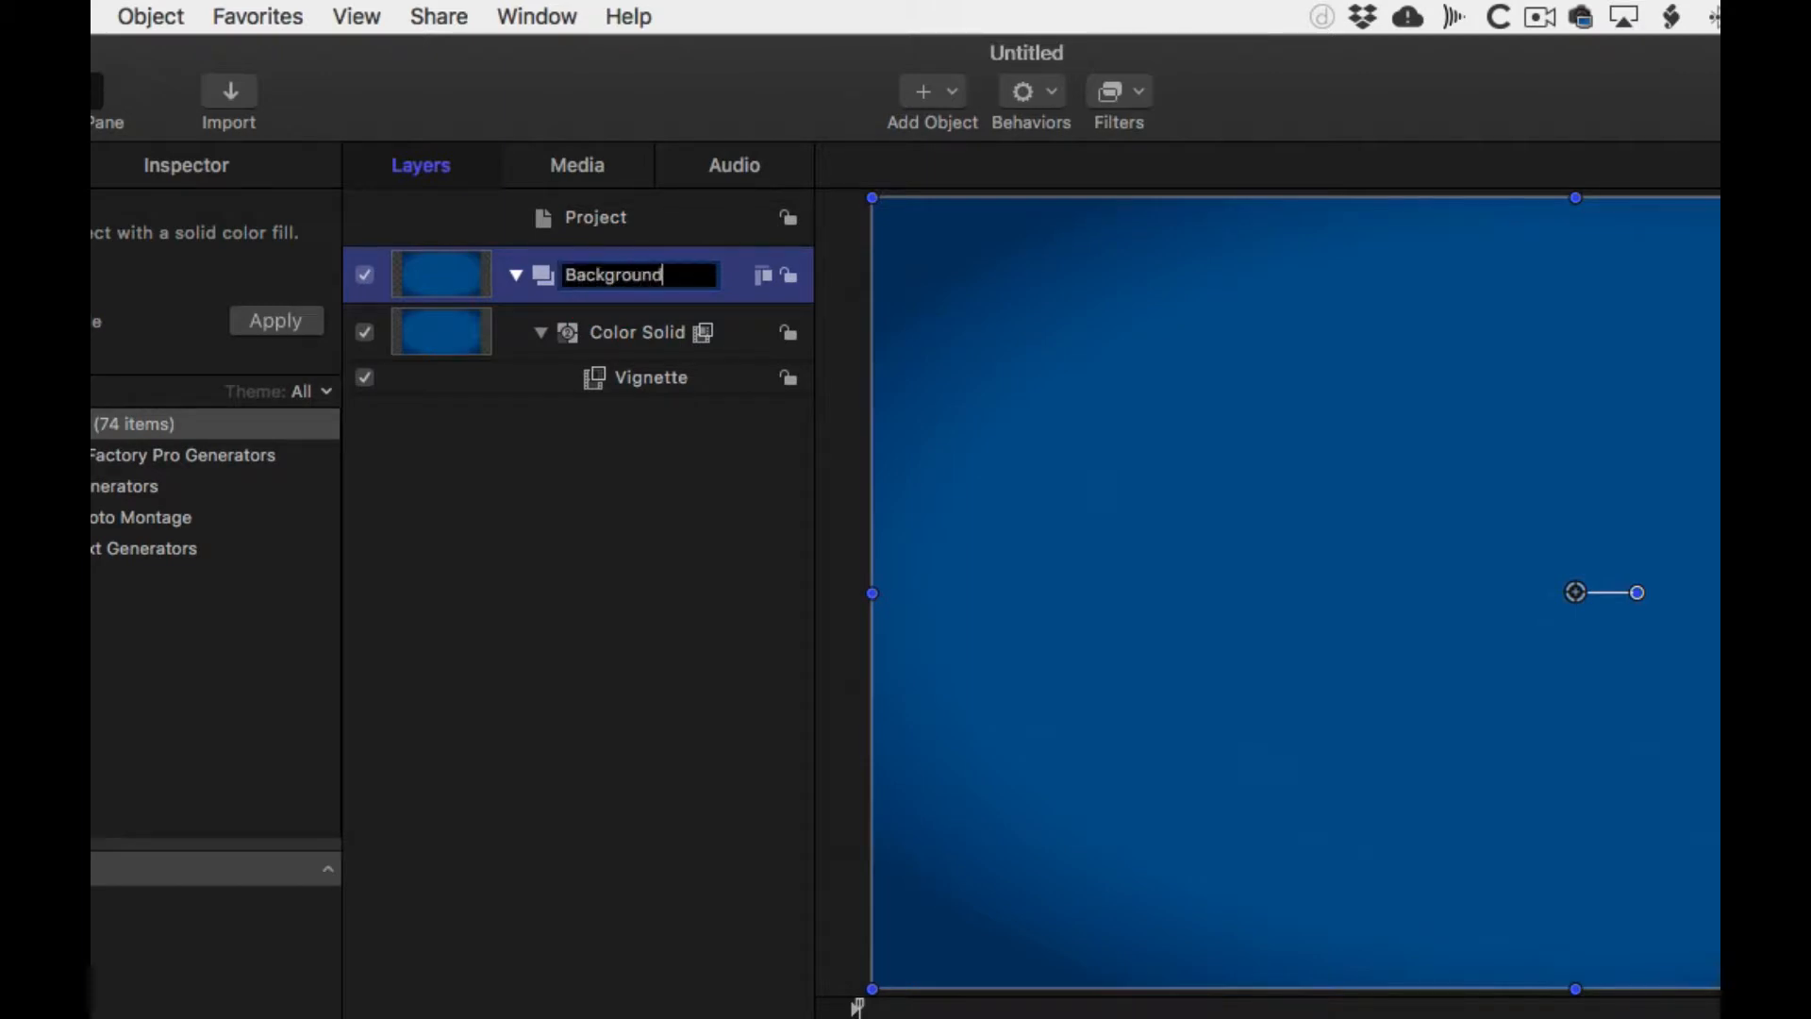
key("Return")
- Add a new group above Background and name it Text
right_click(579, 449)
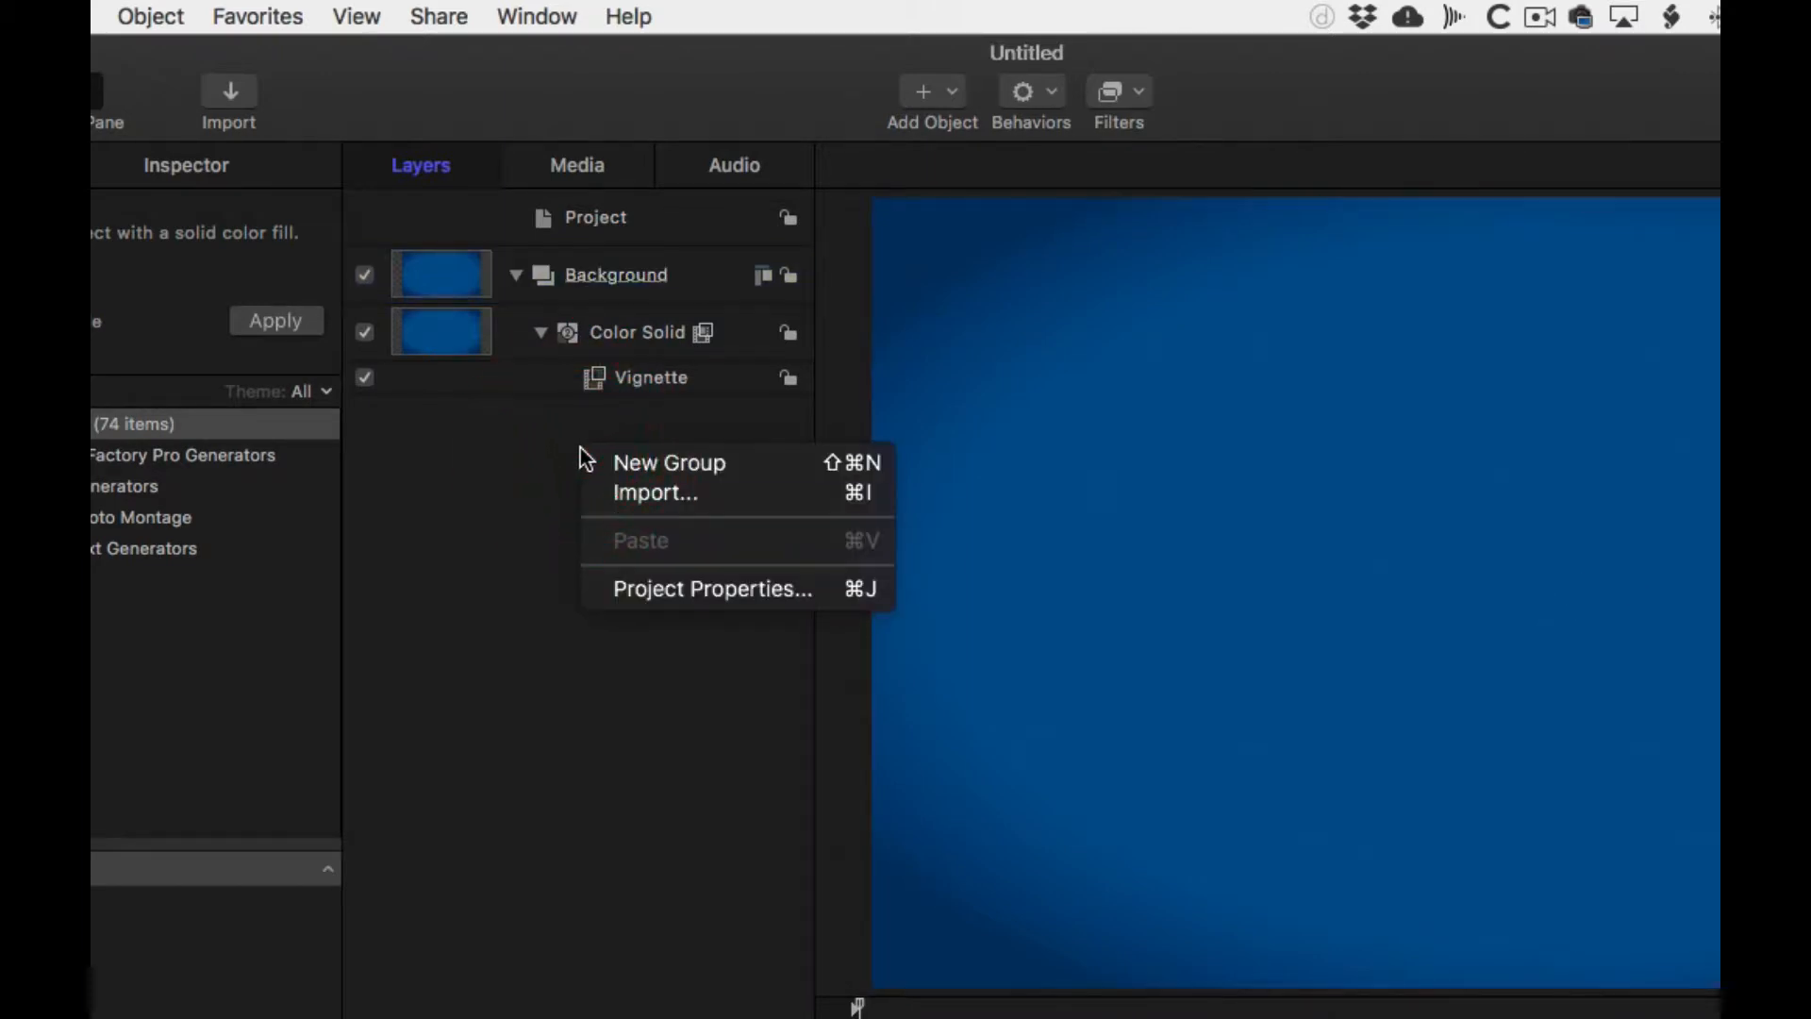
left_click(596, 461)
double_click(598, 275)
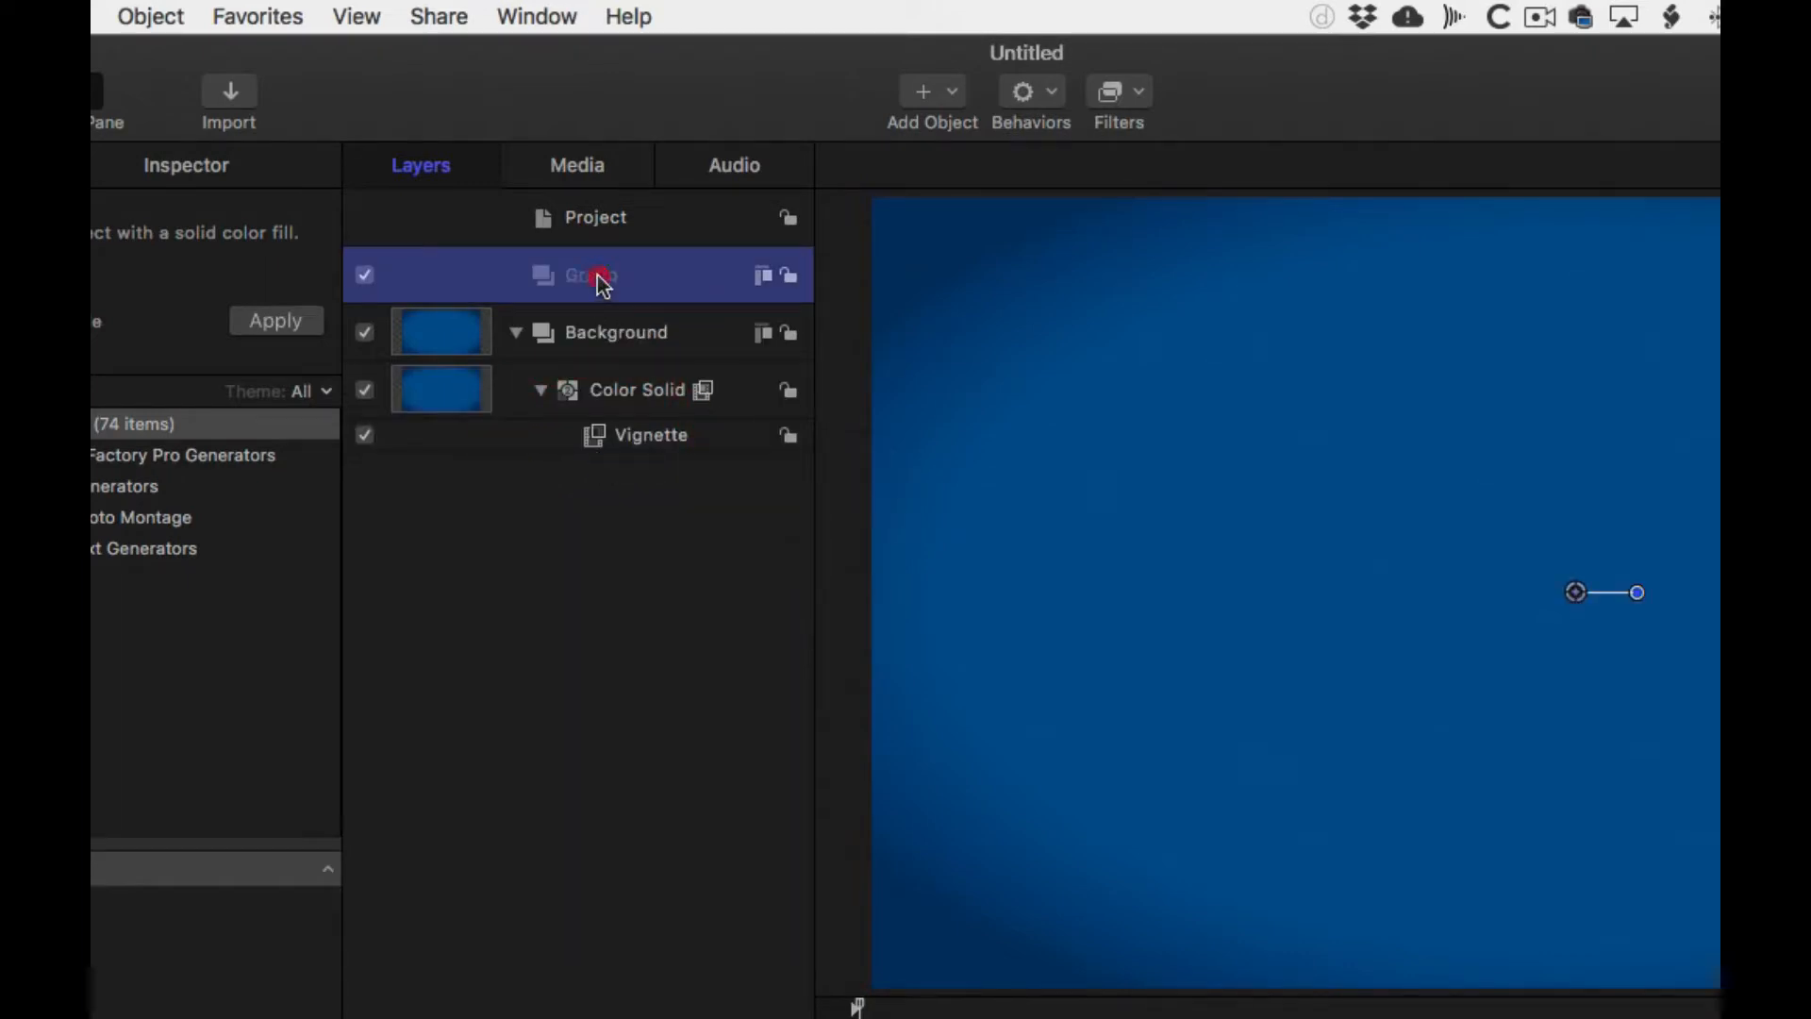
type("Text")
key("Return")
- Add another new group above the Text group and name it Shape
right_click(609, 561)
left_click(633, 577)
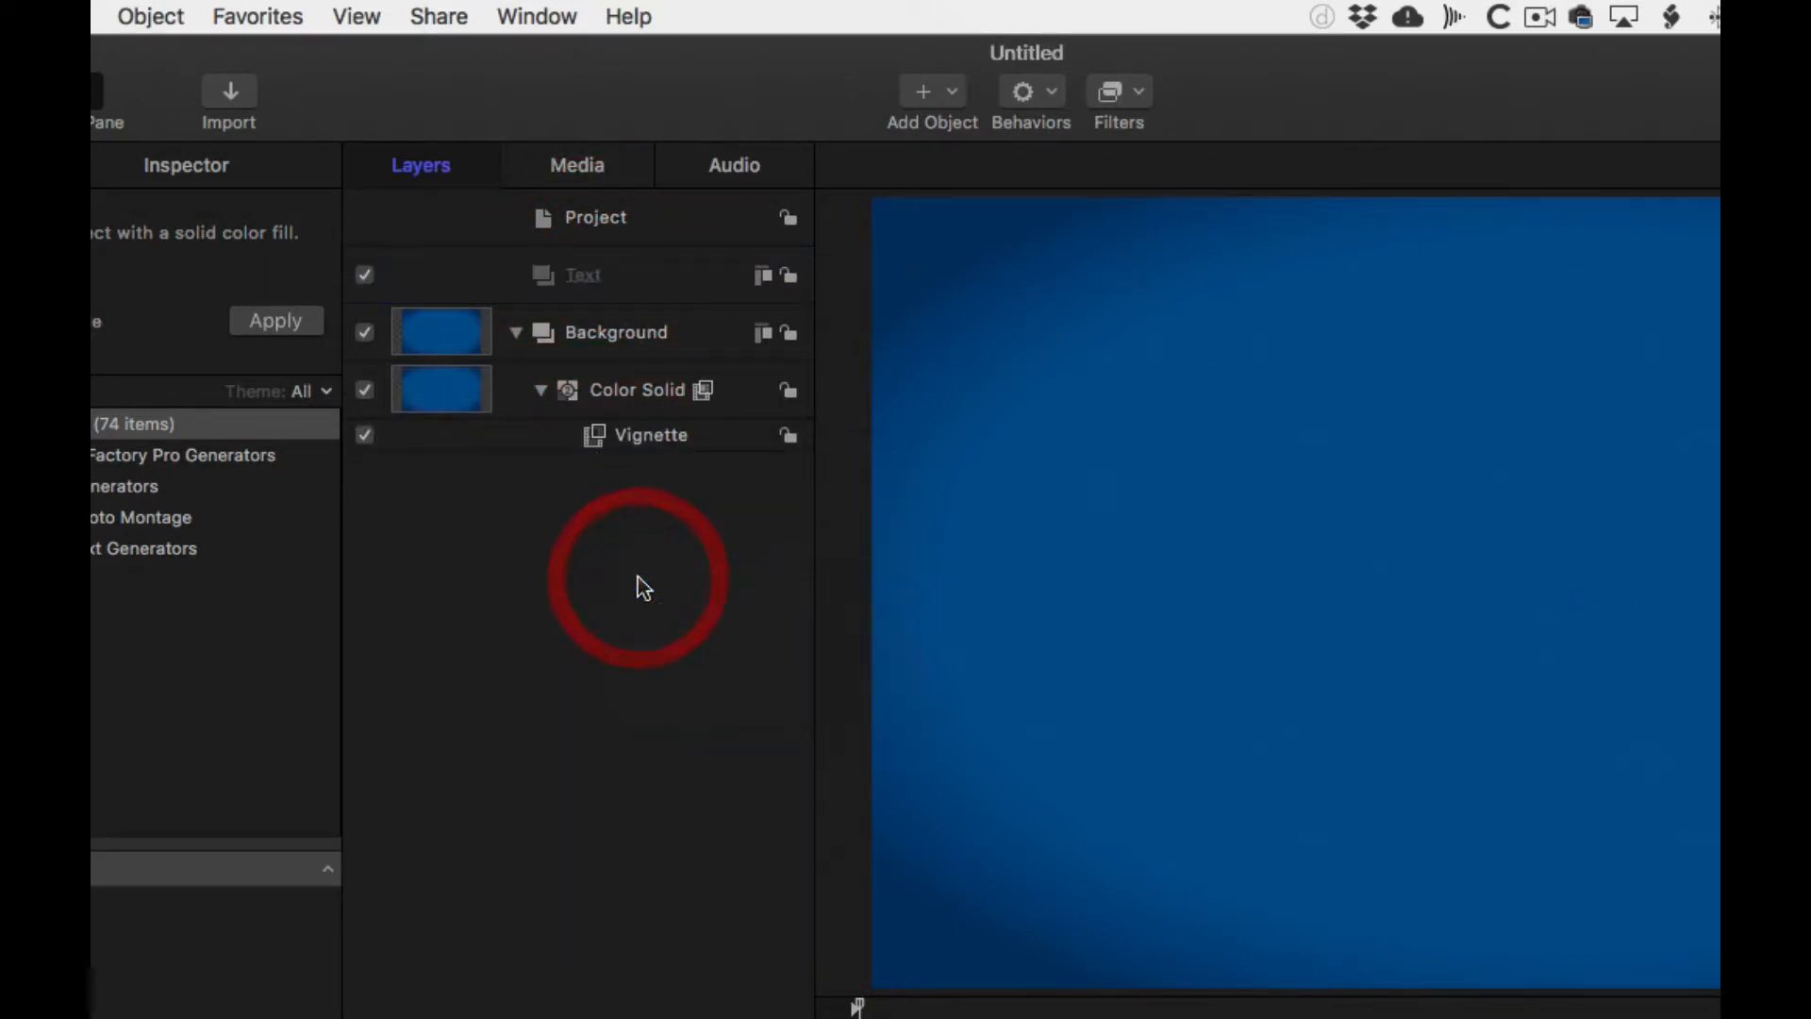
double_click(604, 278)
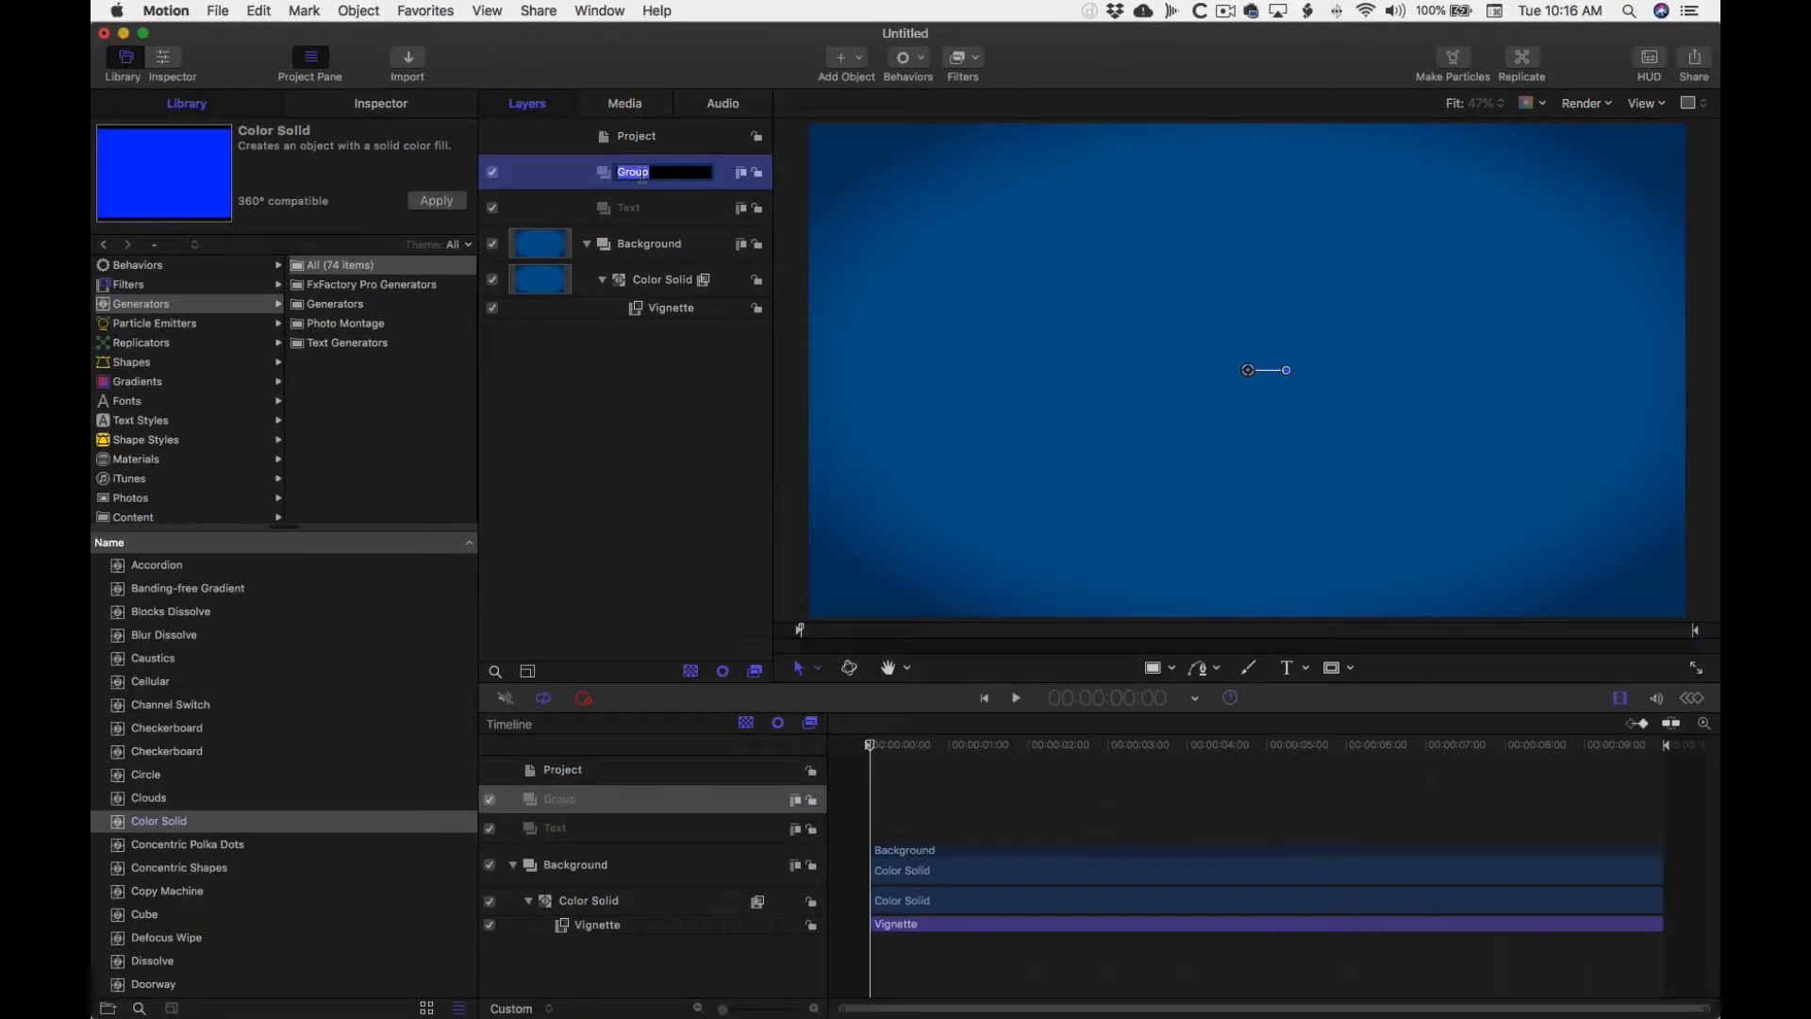
type("Shape")
key("Return")
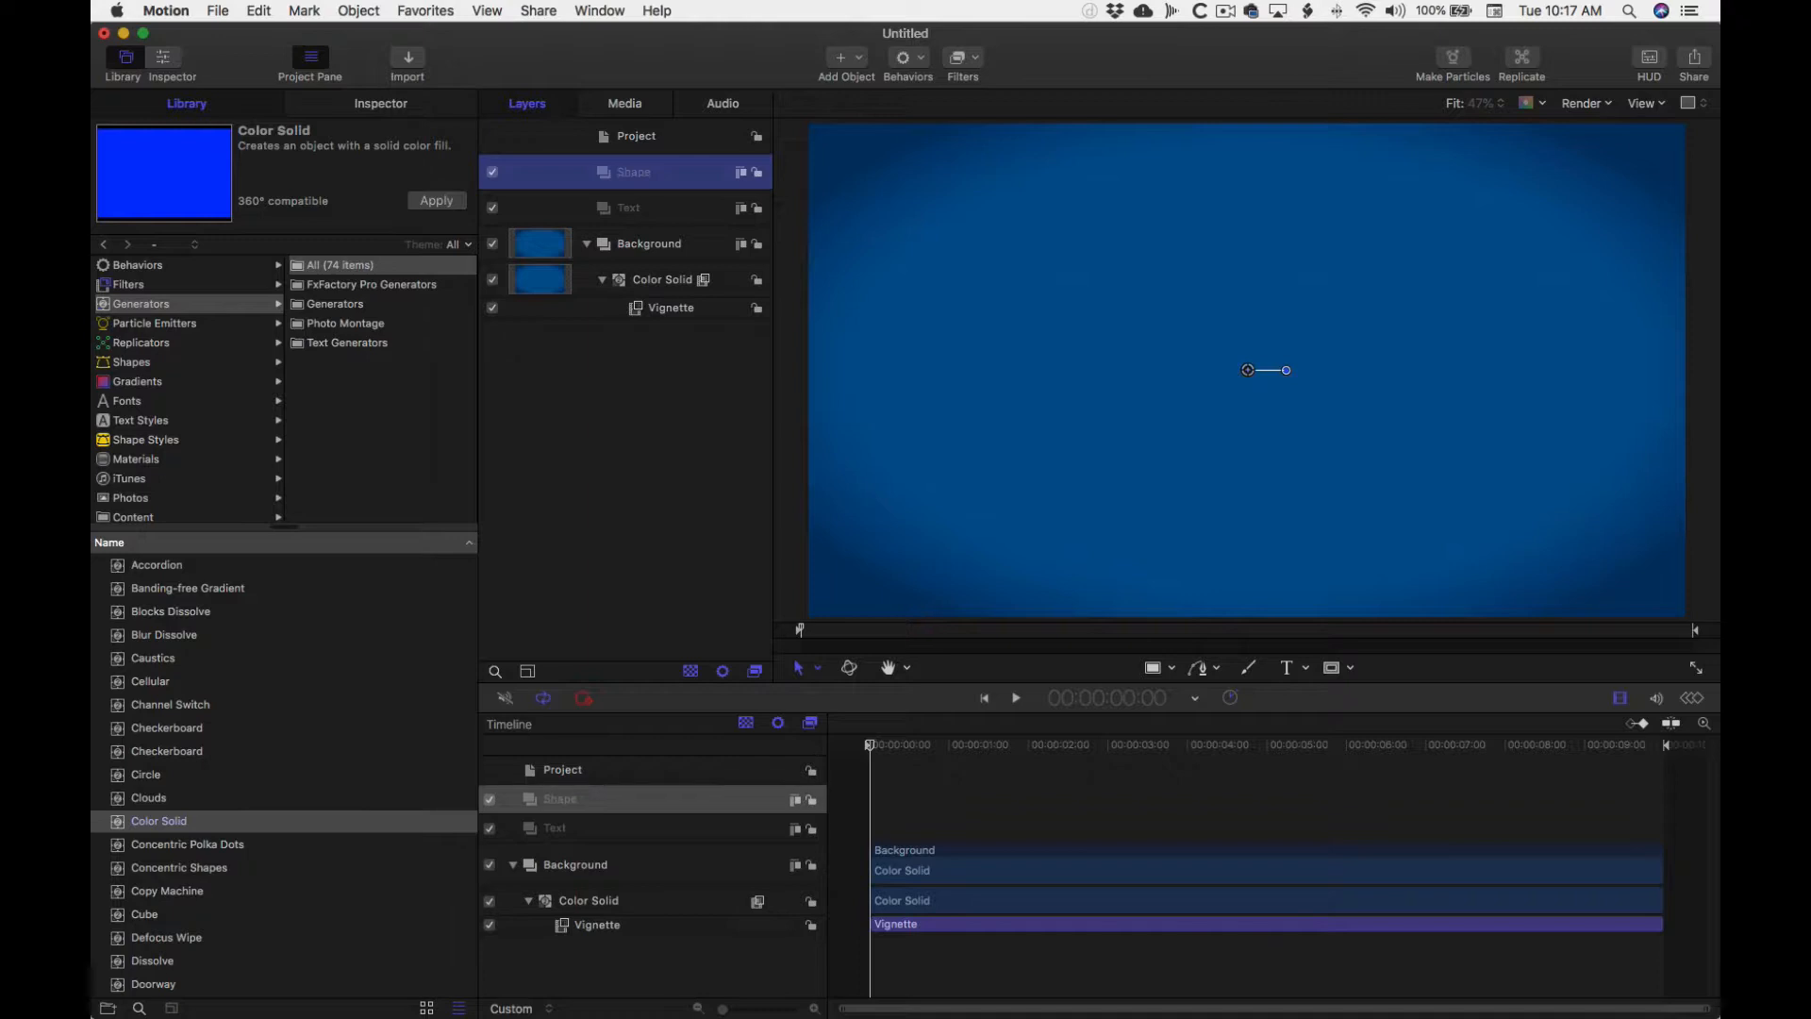
- With the playhead at the project start, add two text objects to the Text group: the production owner's name in capitals and "productions" below it
left_click(659, 217)
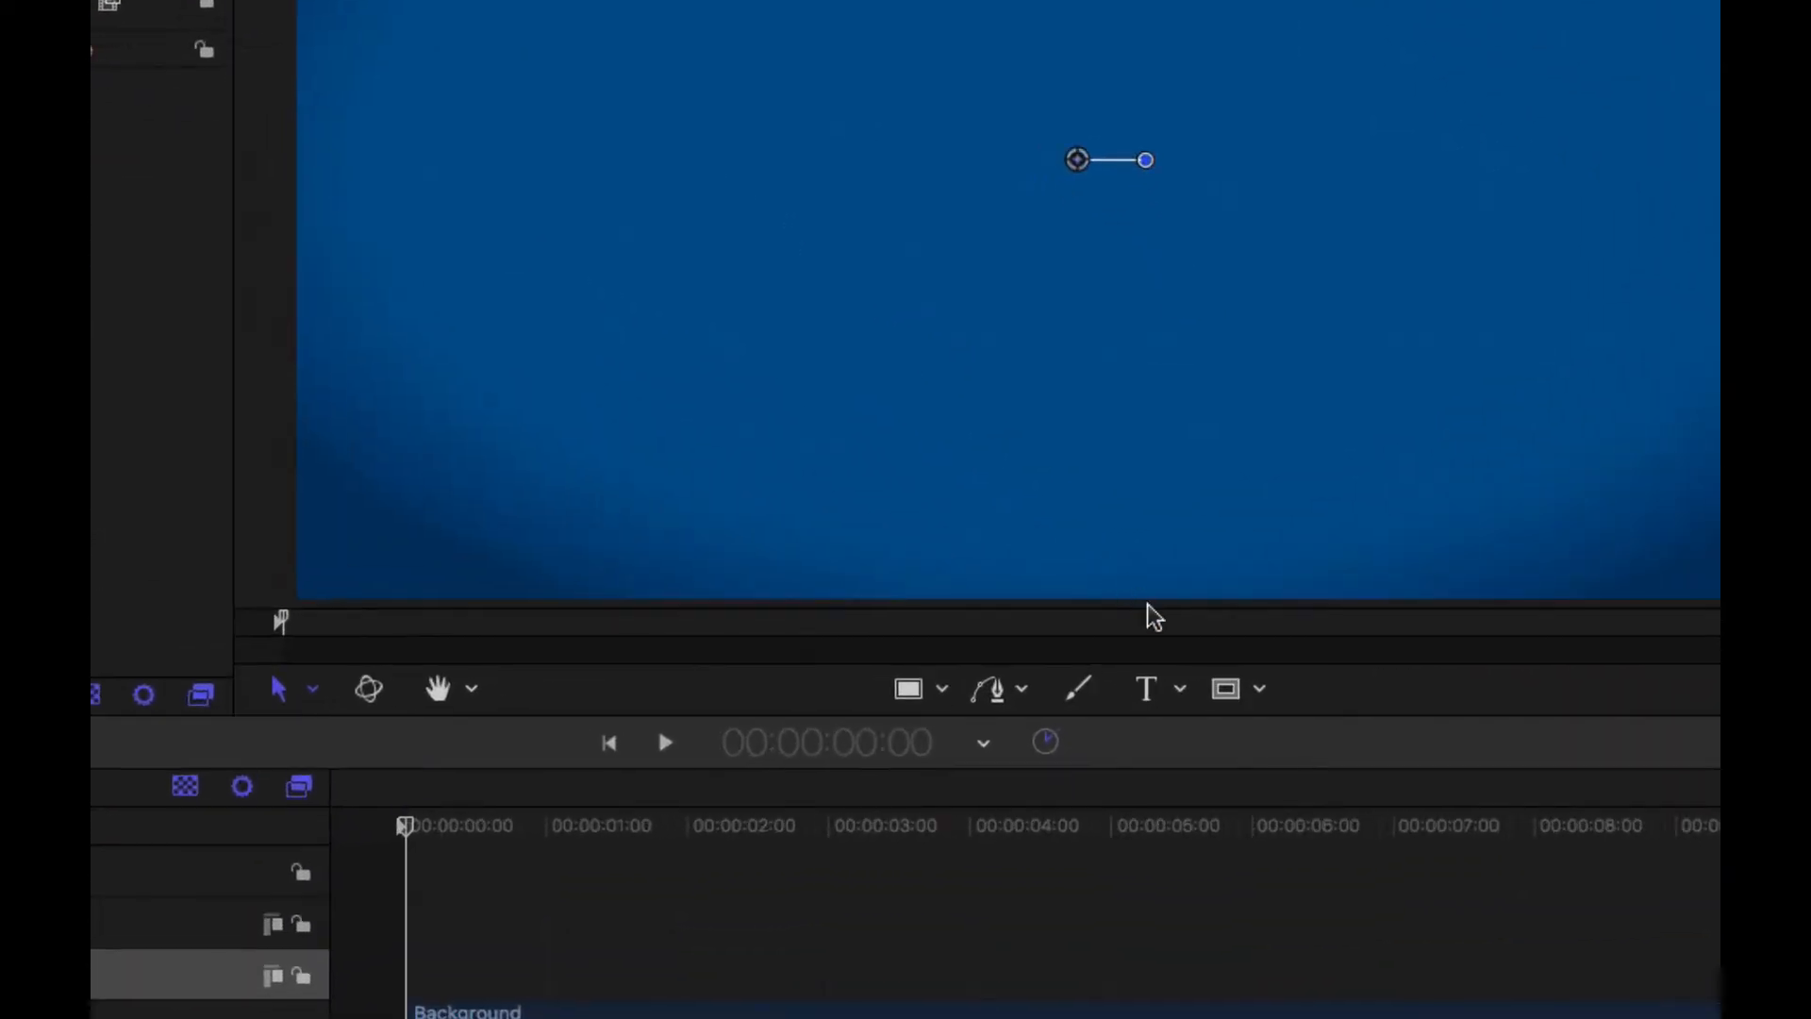
left_click(1147, 690)
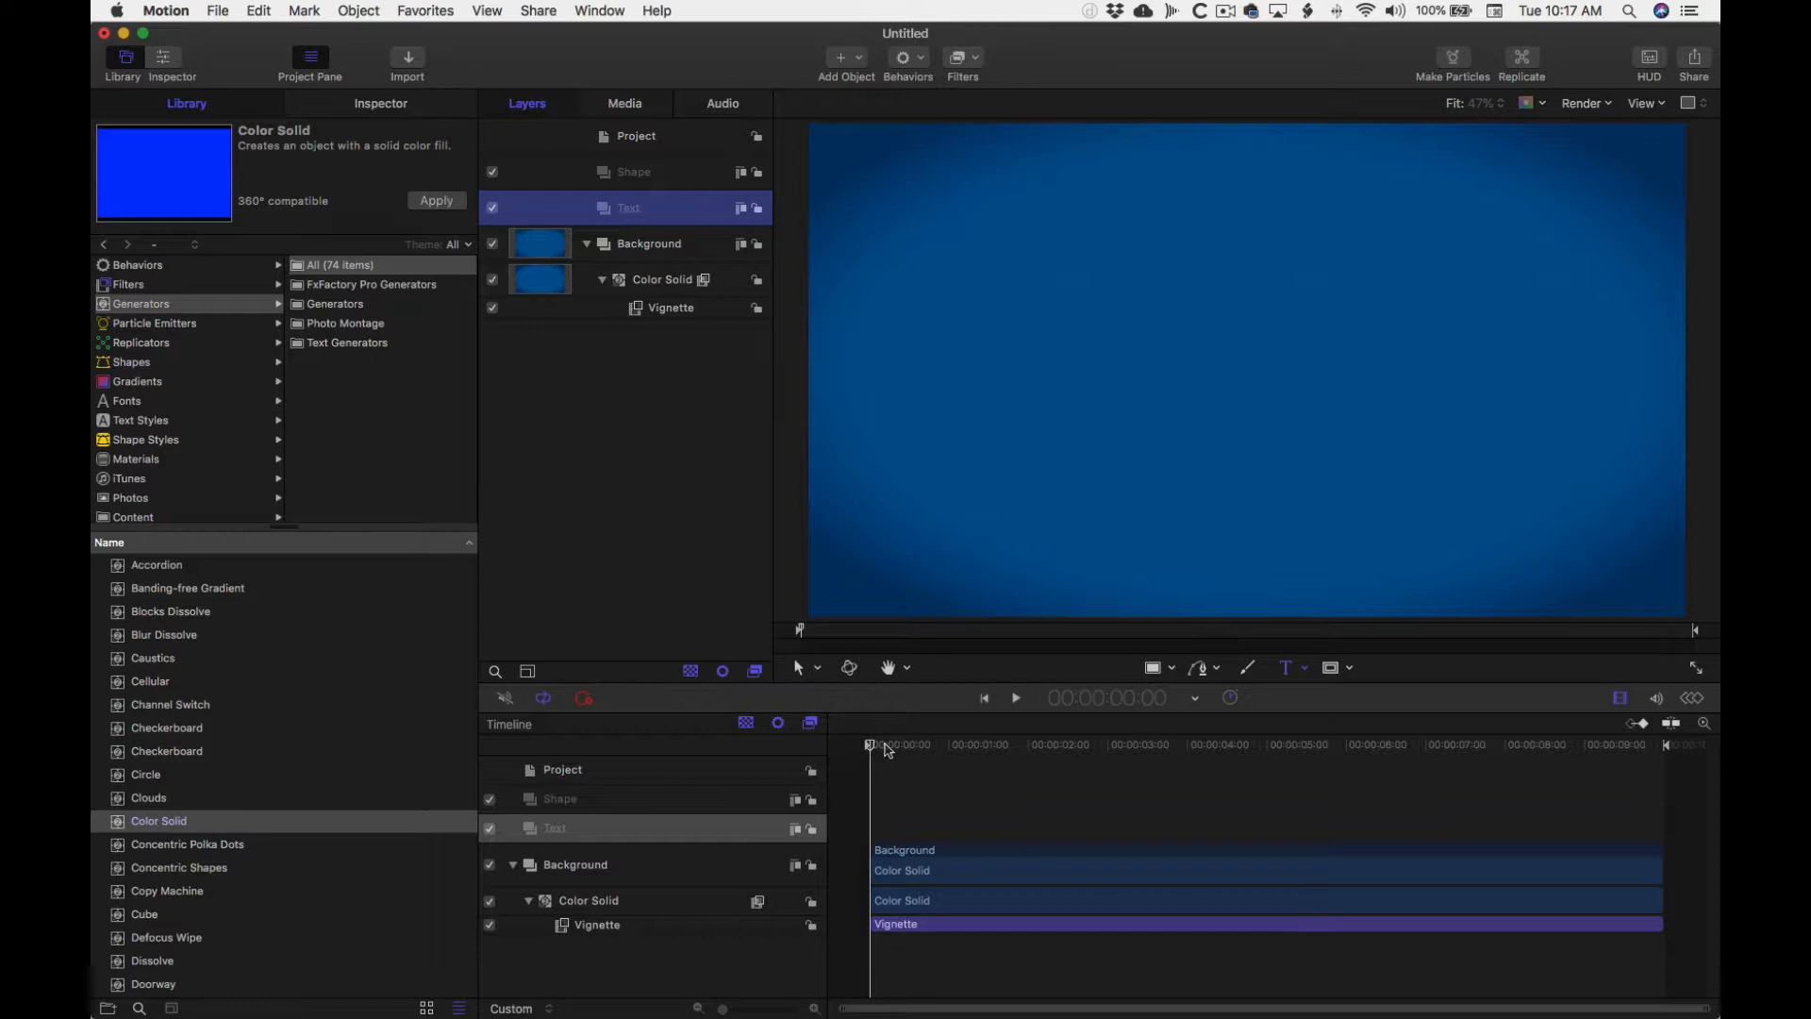
left_click_drag(888, 747, 1168, 739)
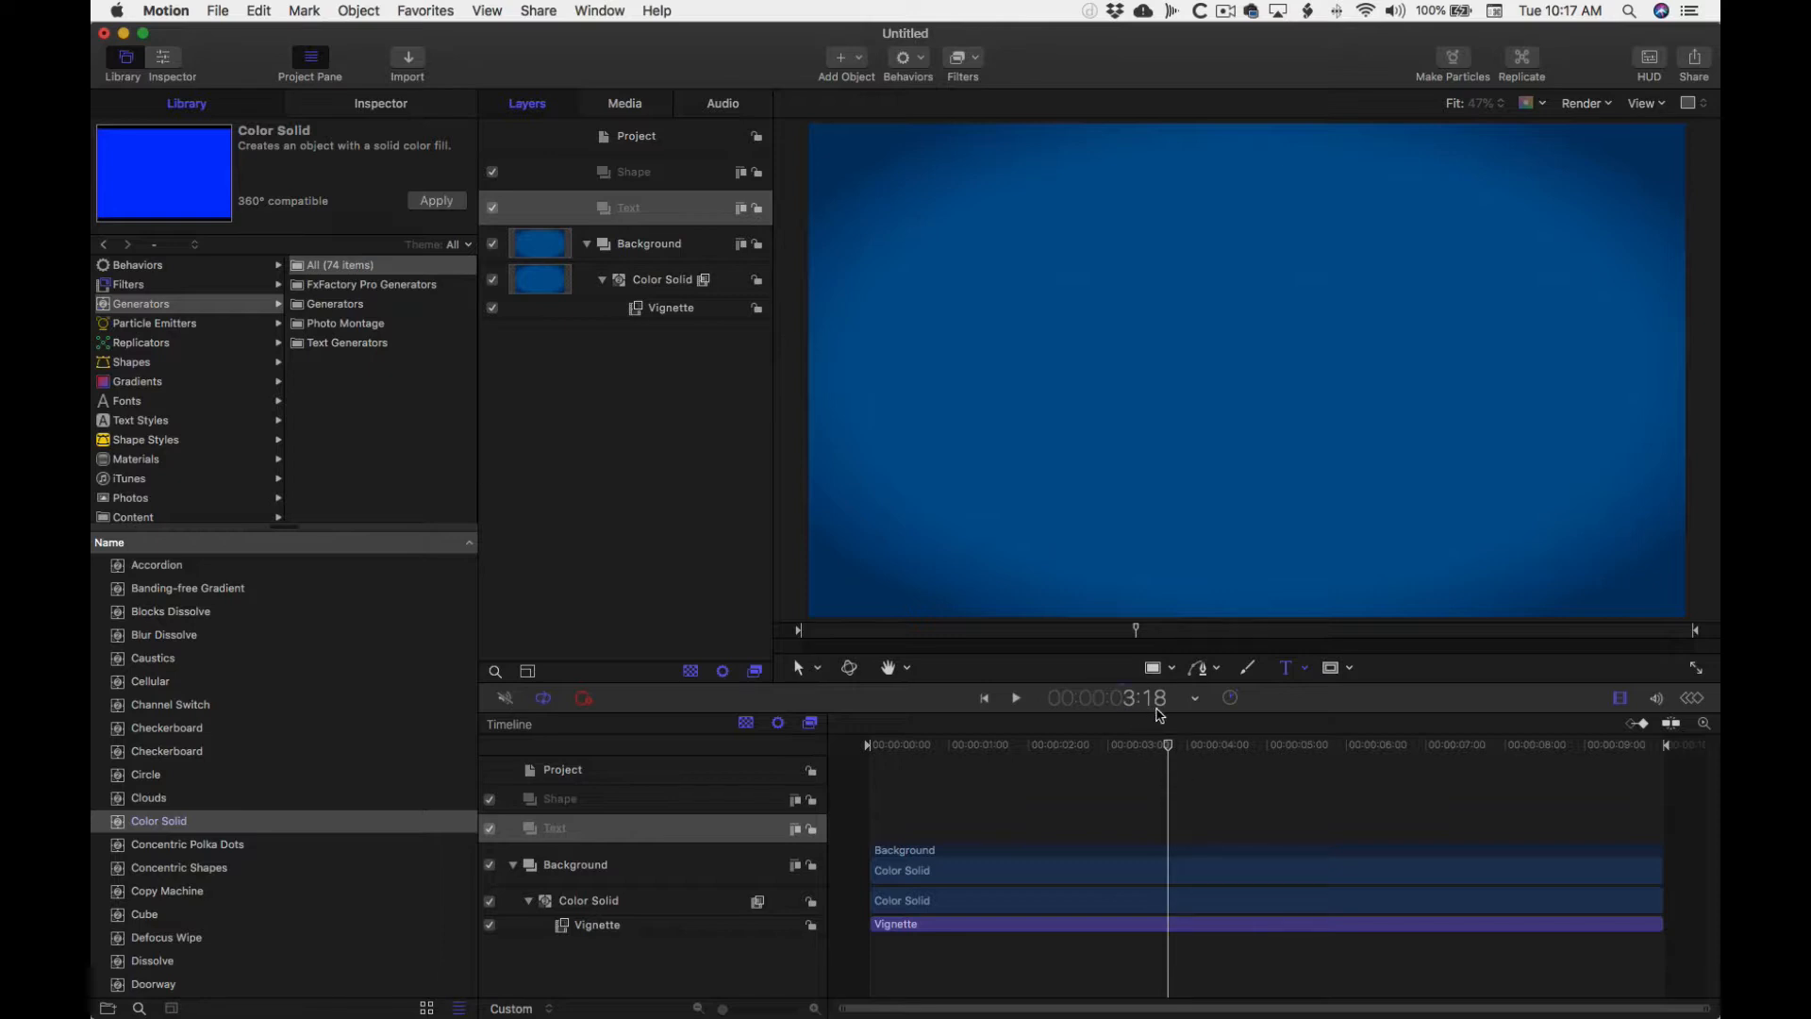
left_click_drag(1170, 745, 810, 740)
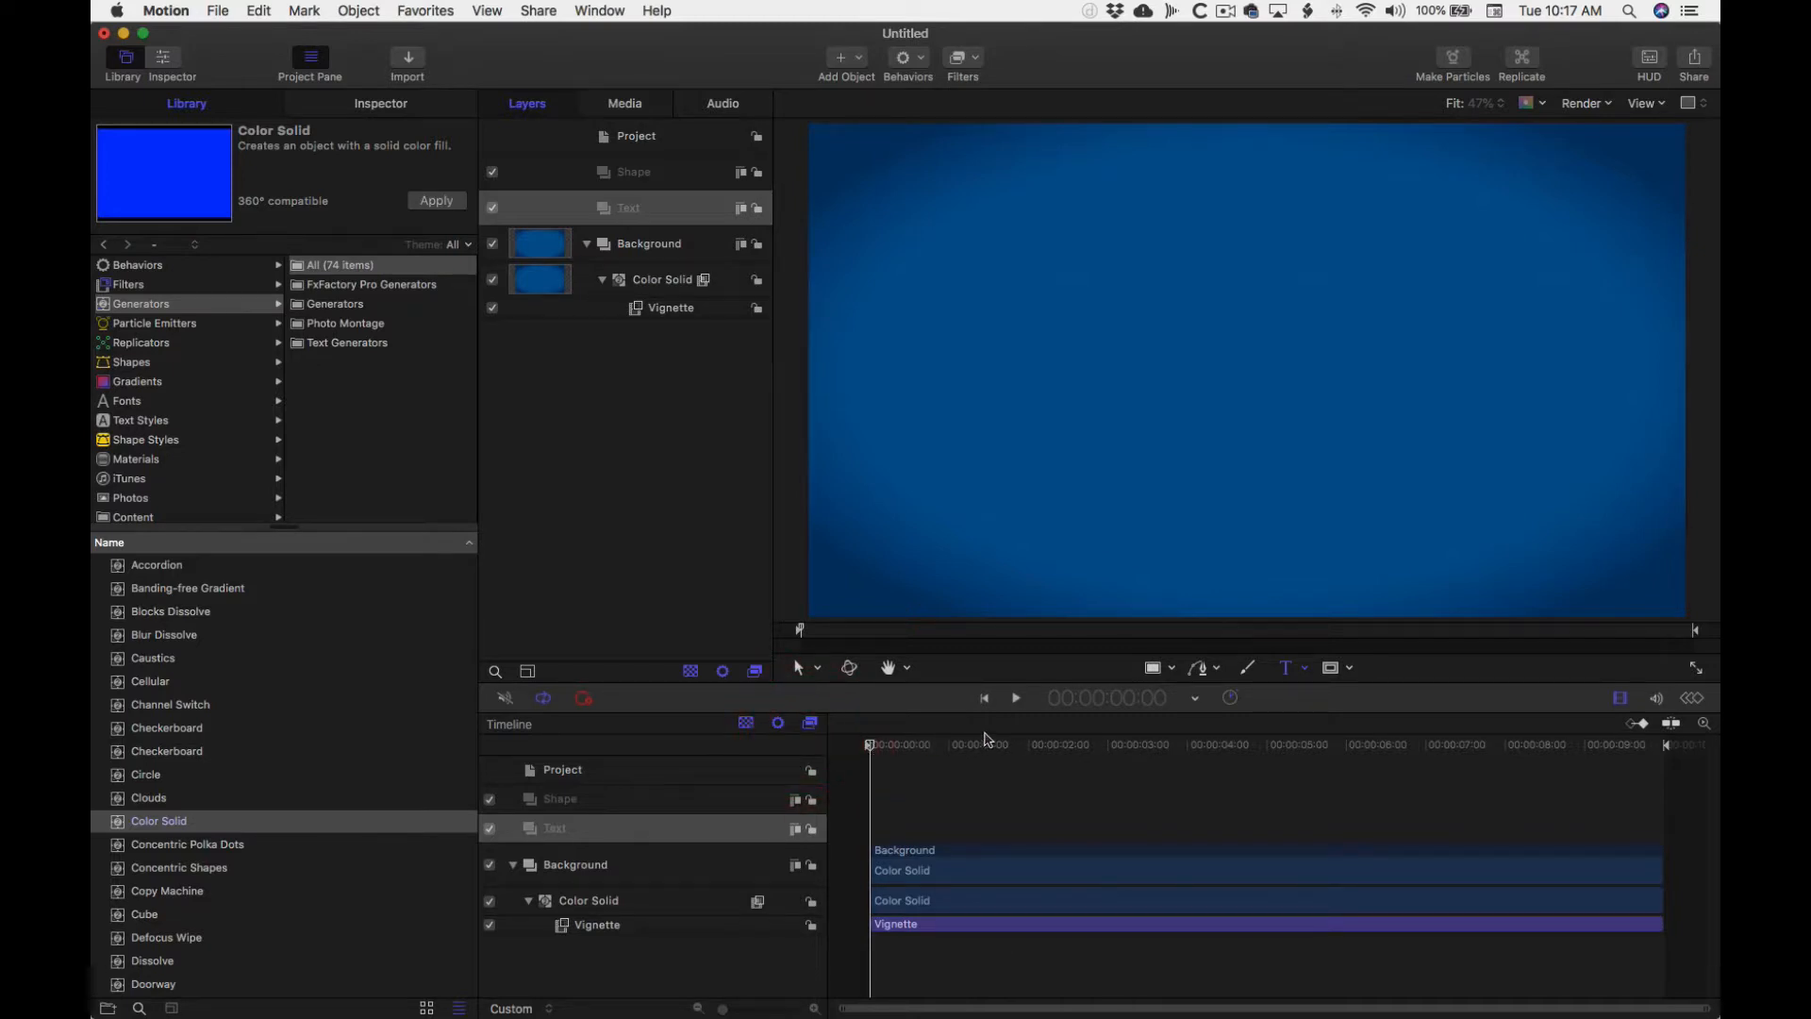
left_click(1167, 328)
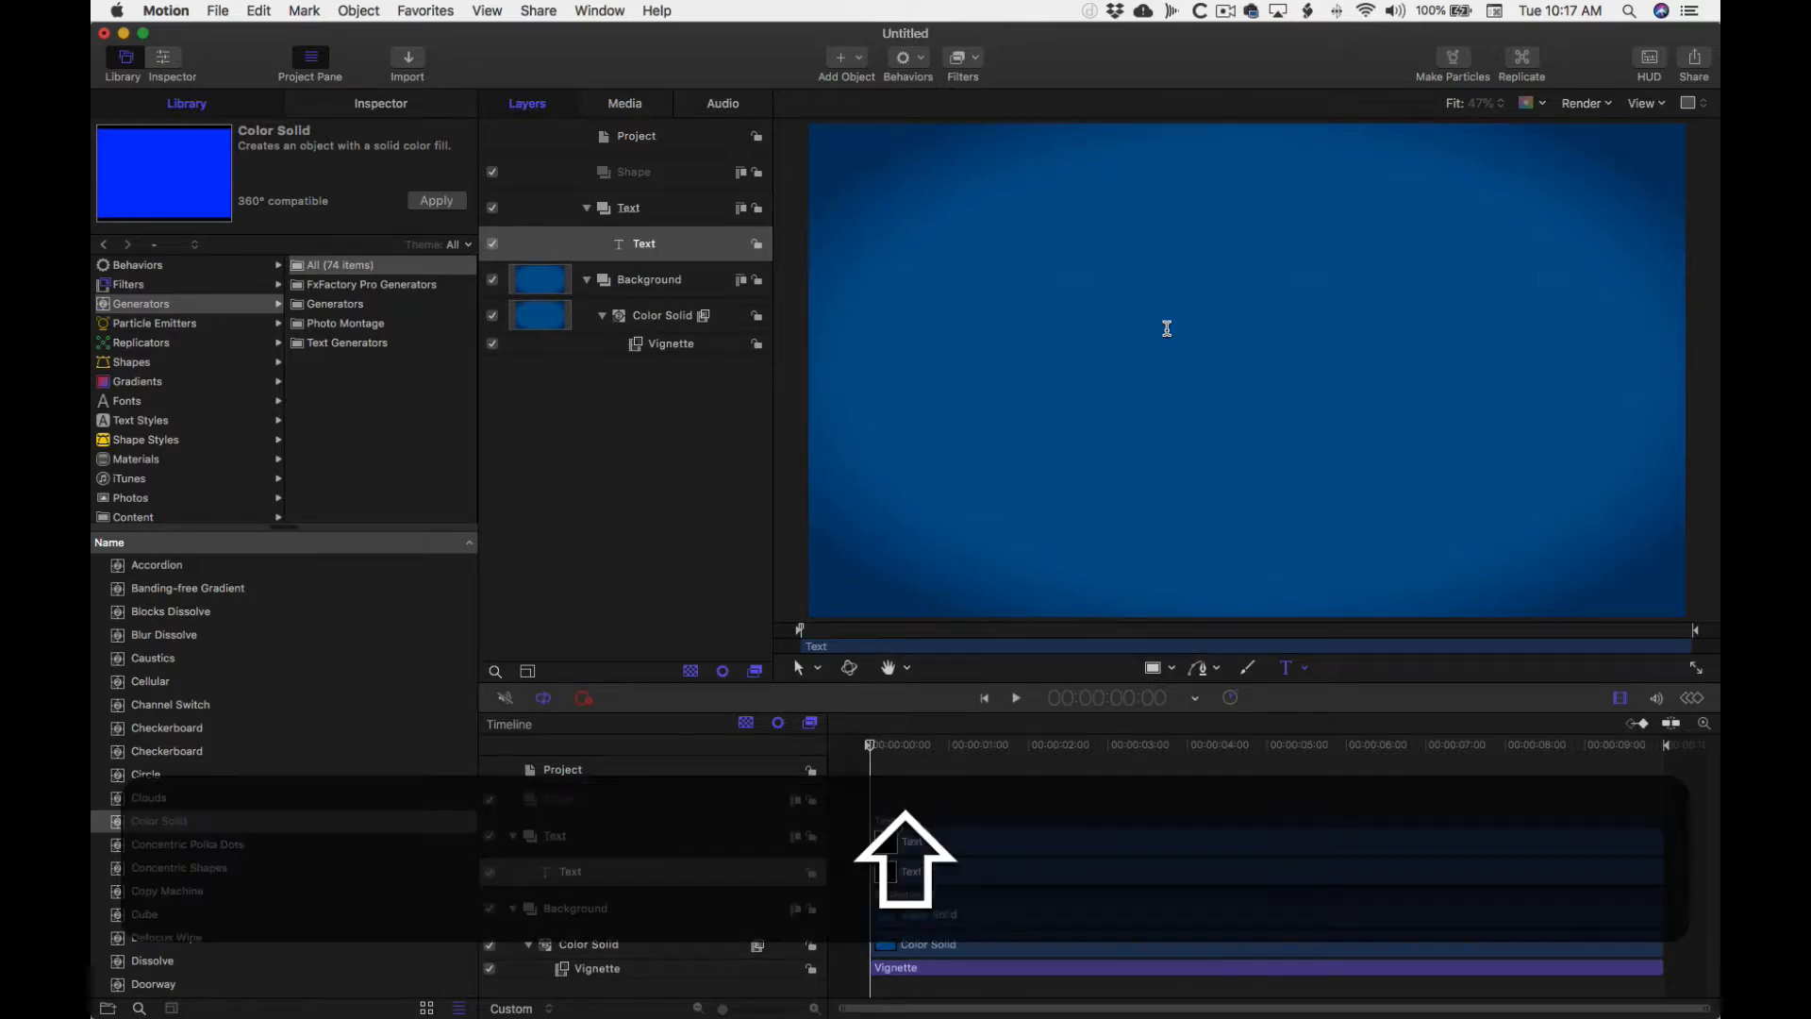
type("Shaw")
key("BackSpace")
key("BackSpace")
key("BackSpace")
key("BackSpace")
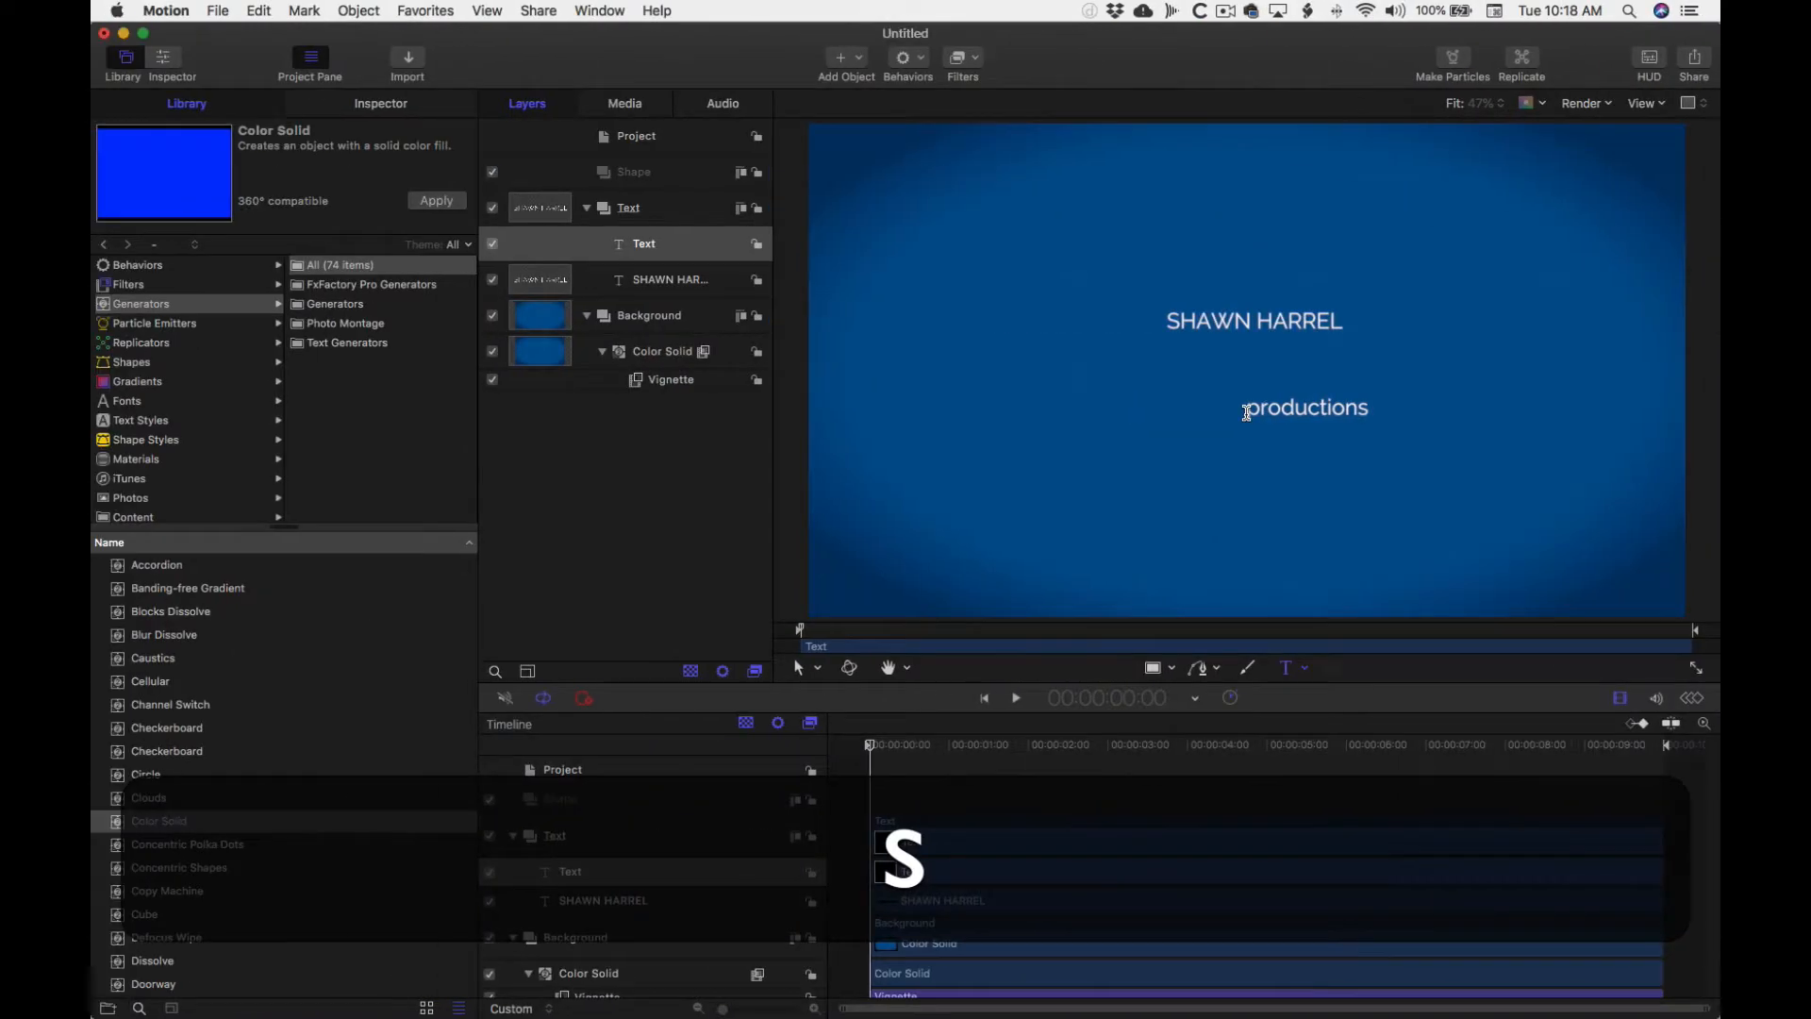
key("Escape")
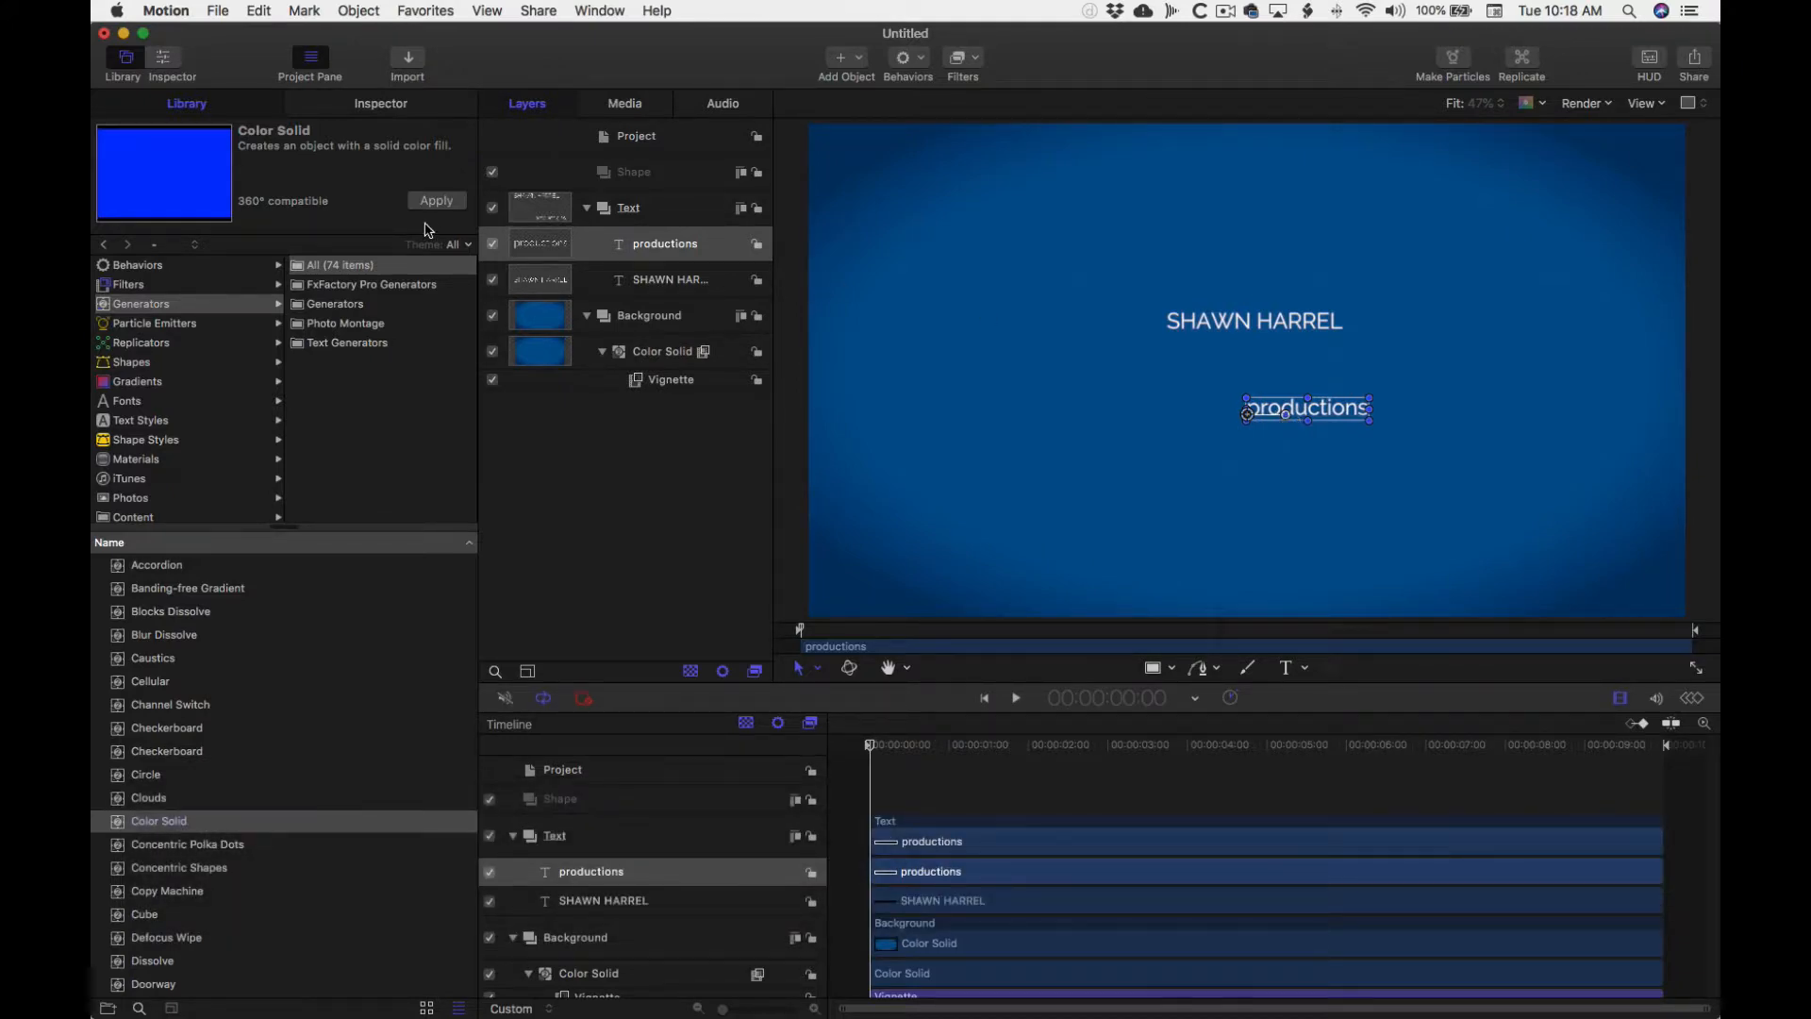
- Set the paragraph alignment of both the "productions" text and the name text to center
left_click(381, 104)
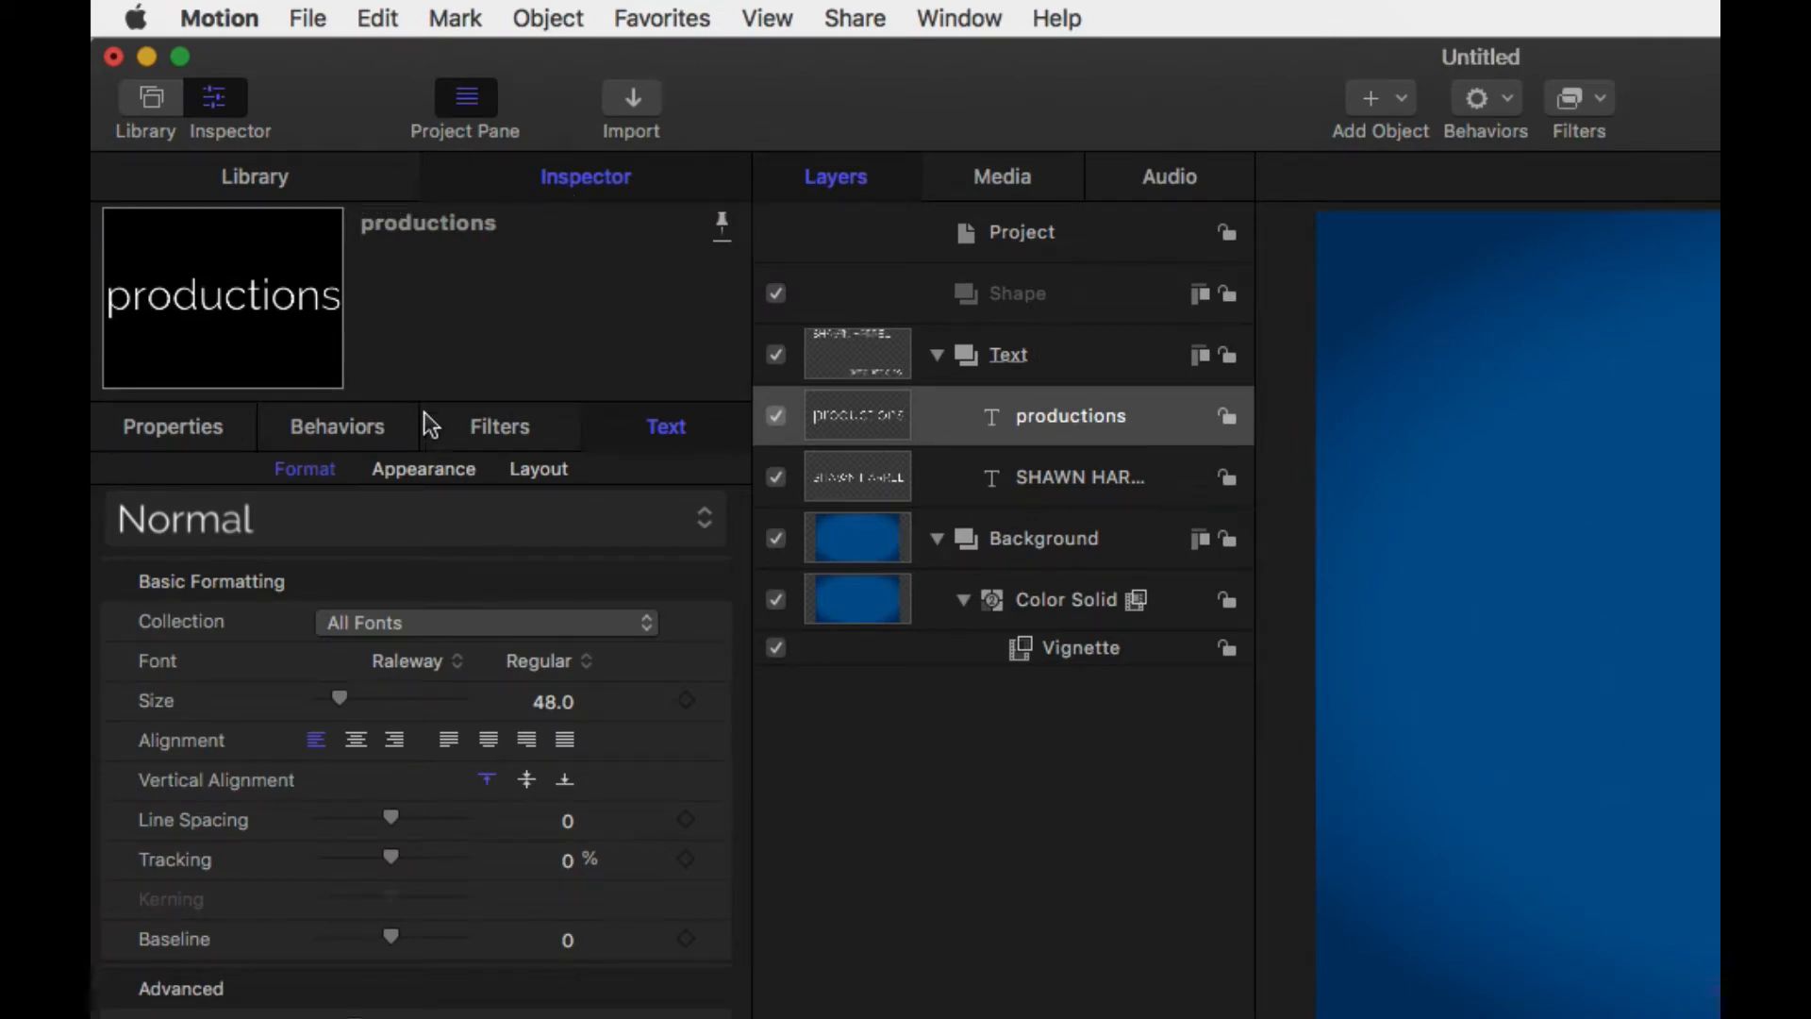
left_click(360, 744)
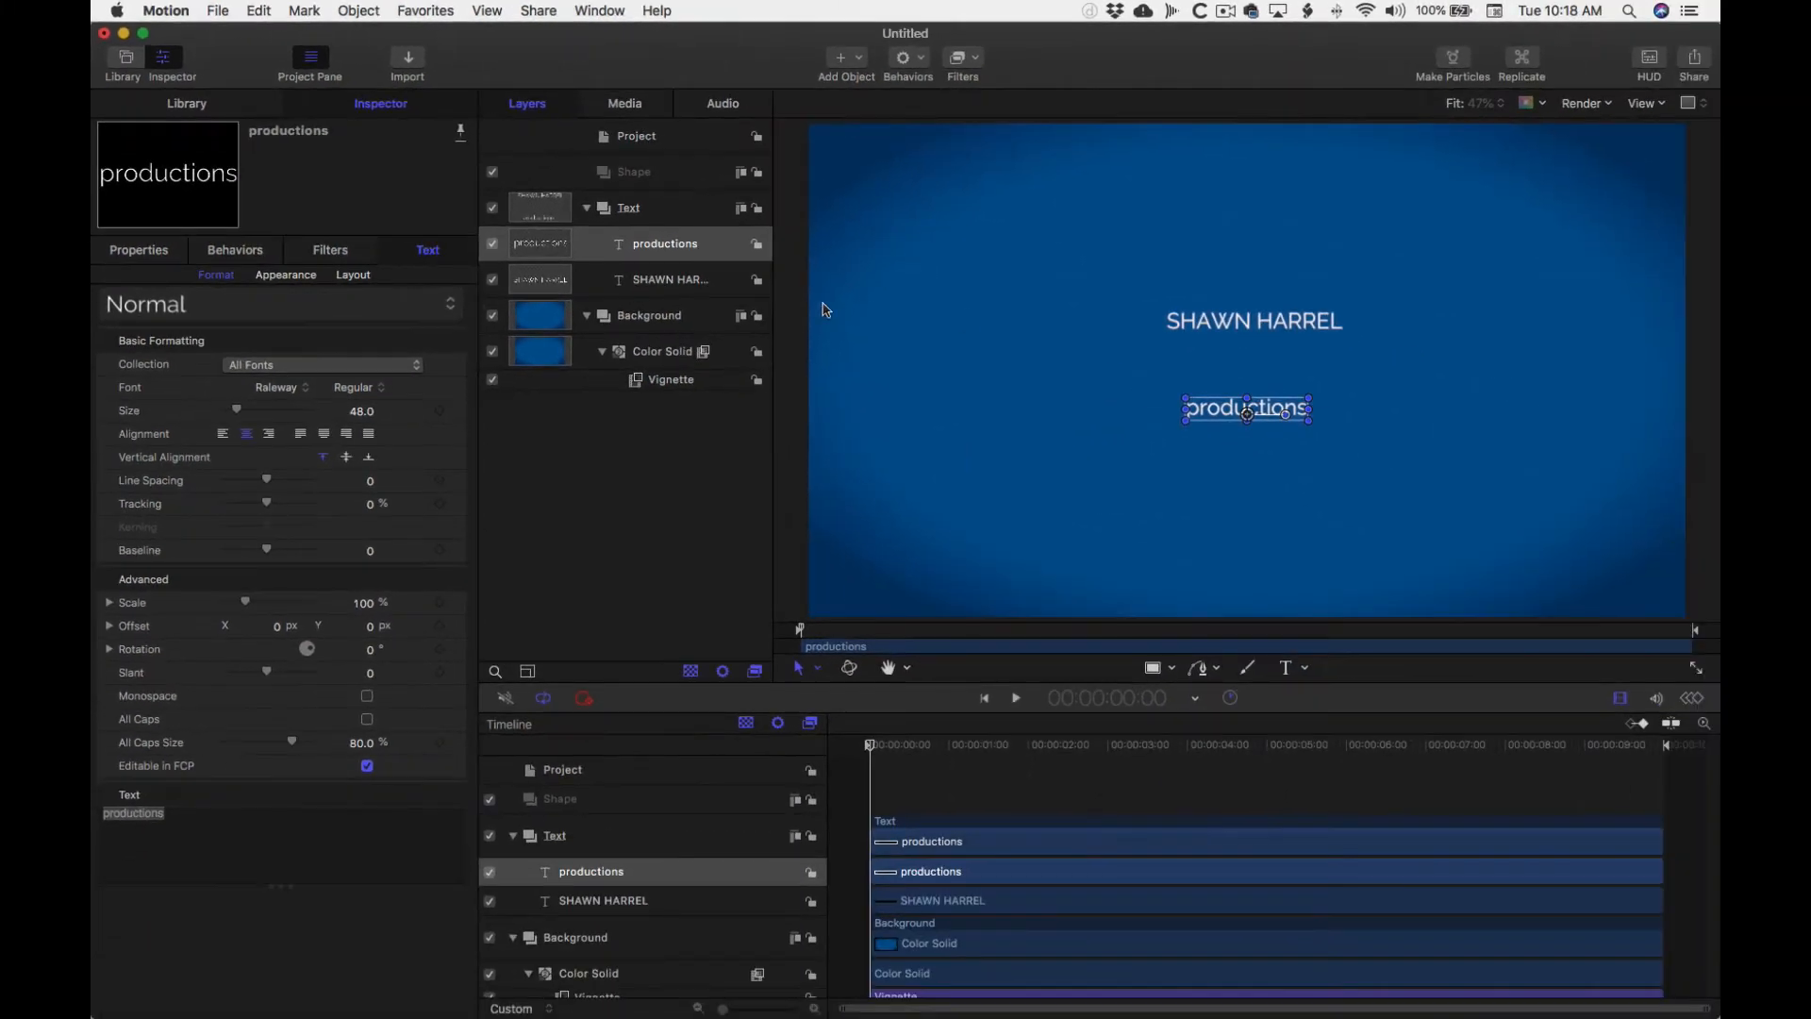
left_click(688, 281)
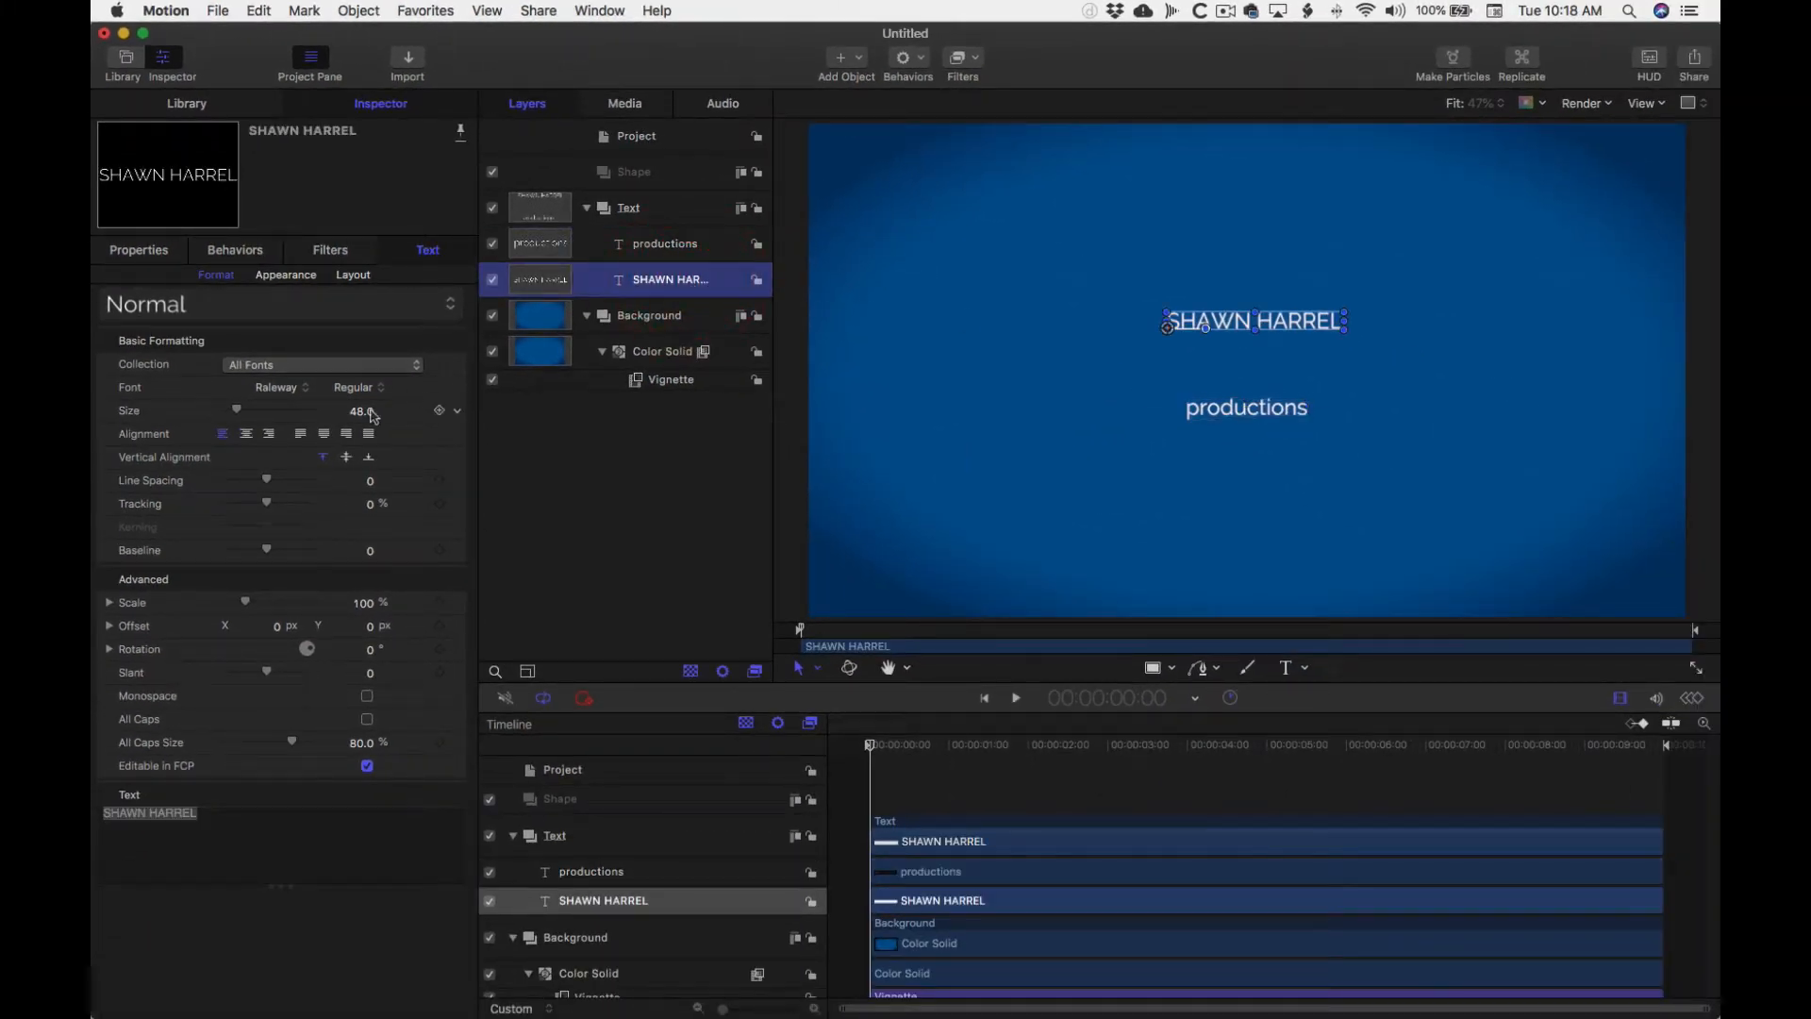
left_click(246, 434)
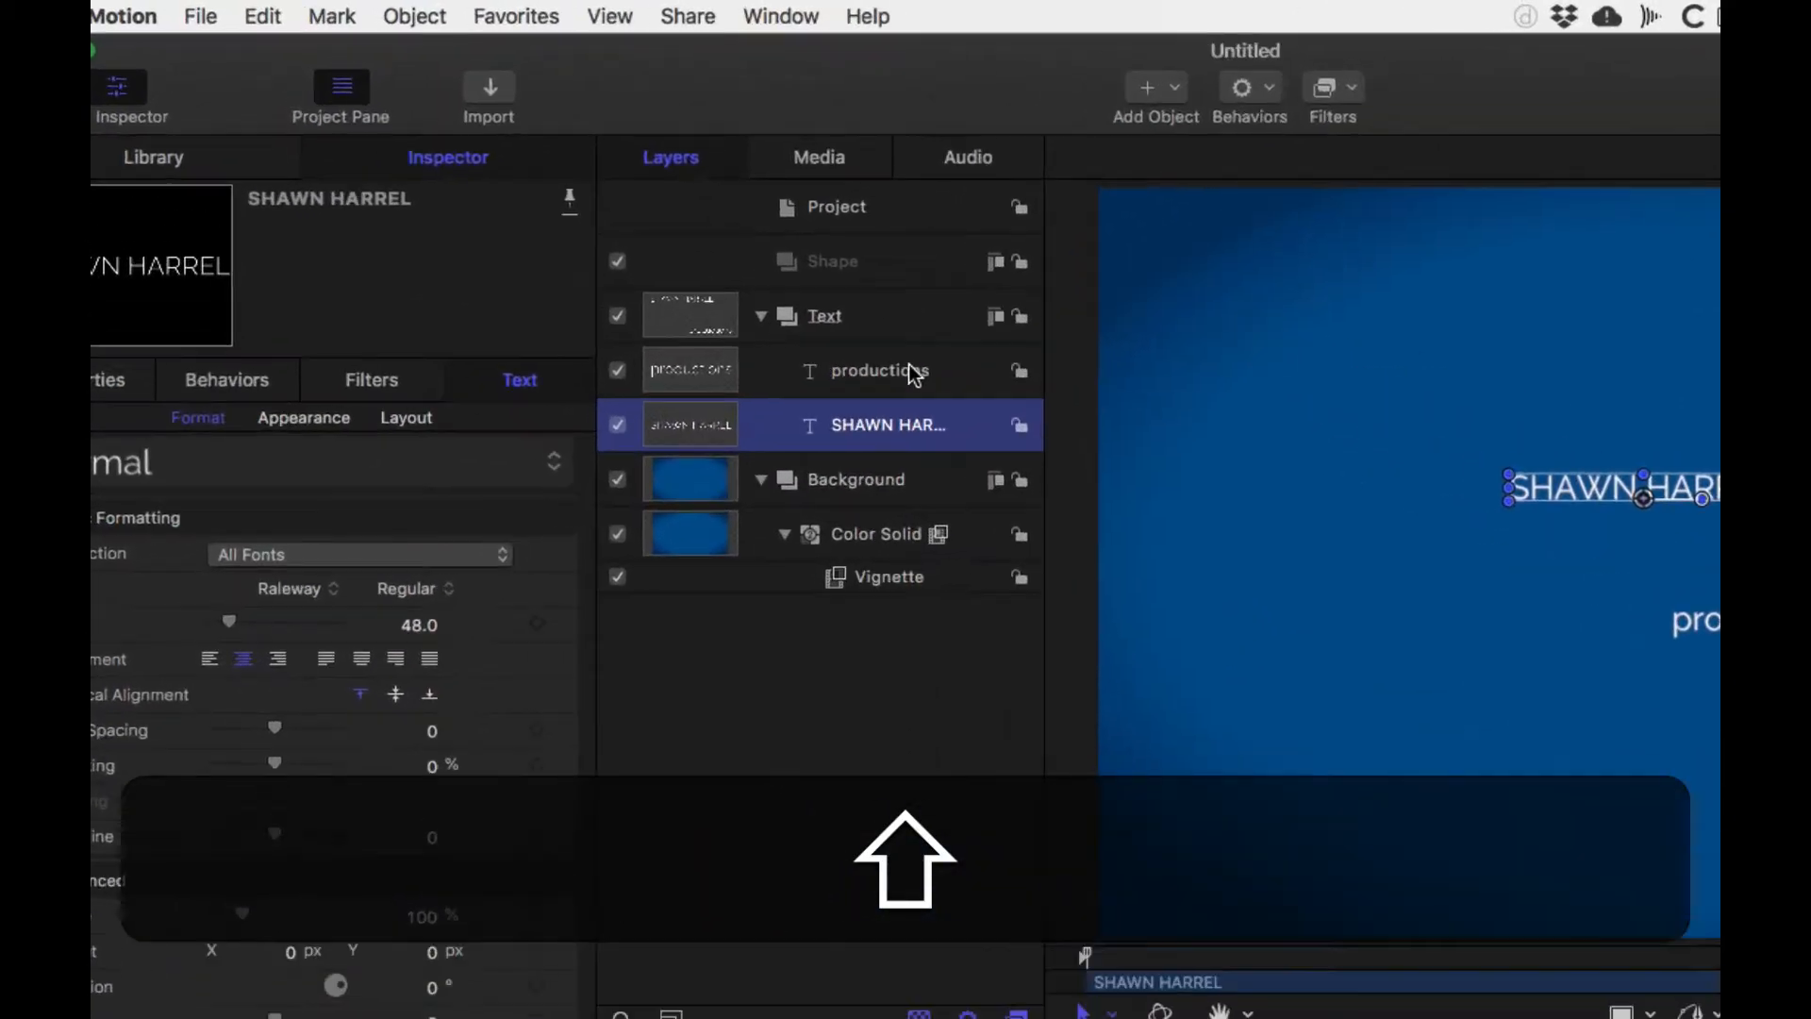
- Align the horizontal centers of the two text objects and place them mid-canvas with "productions" directly beneath the name
left_click(686, 244, "shift")
left_click(428, 18)
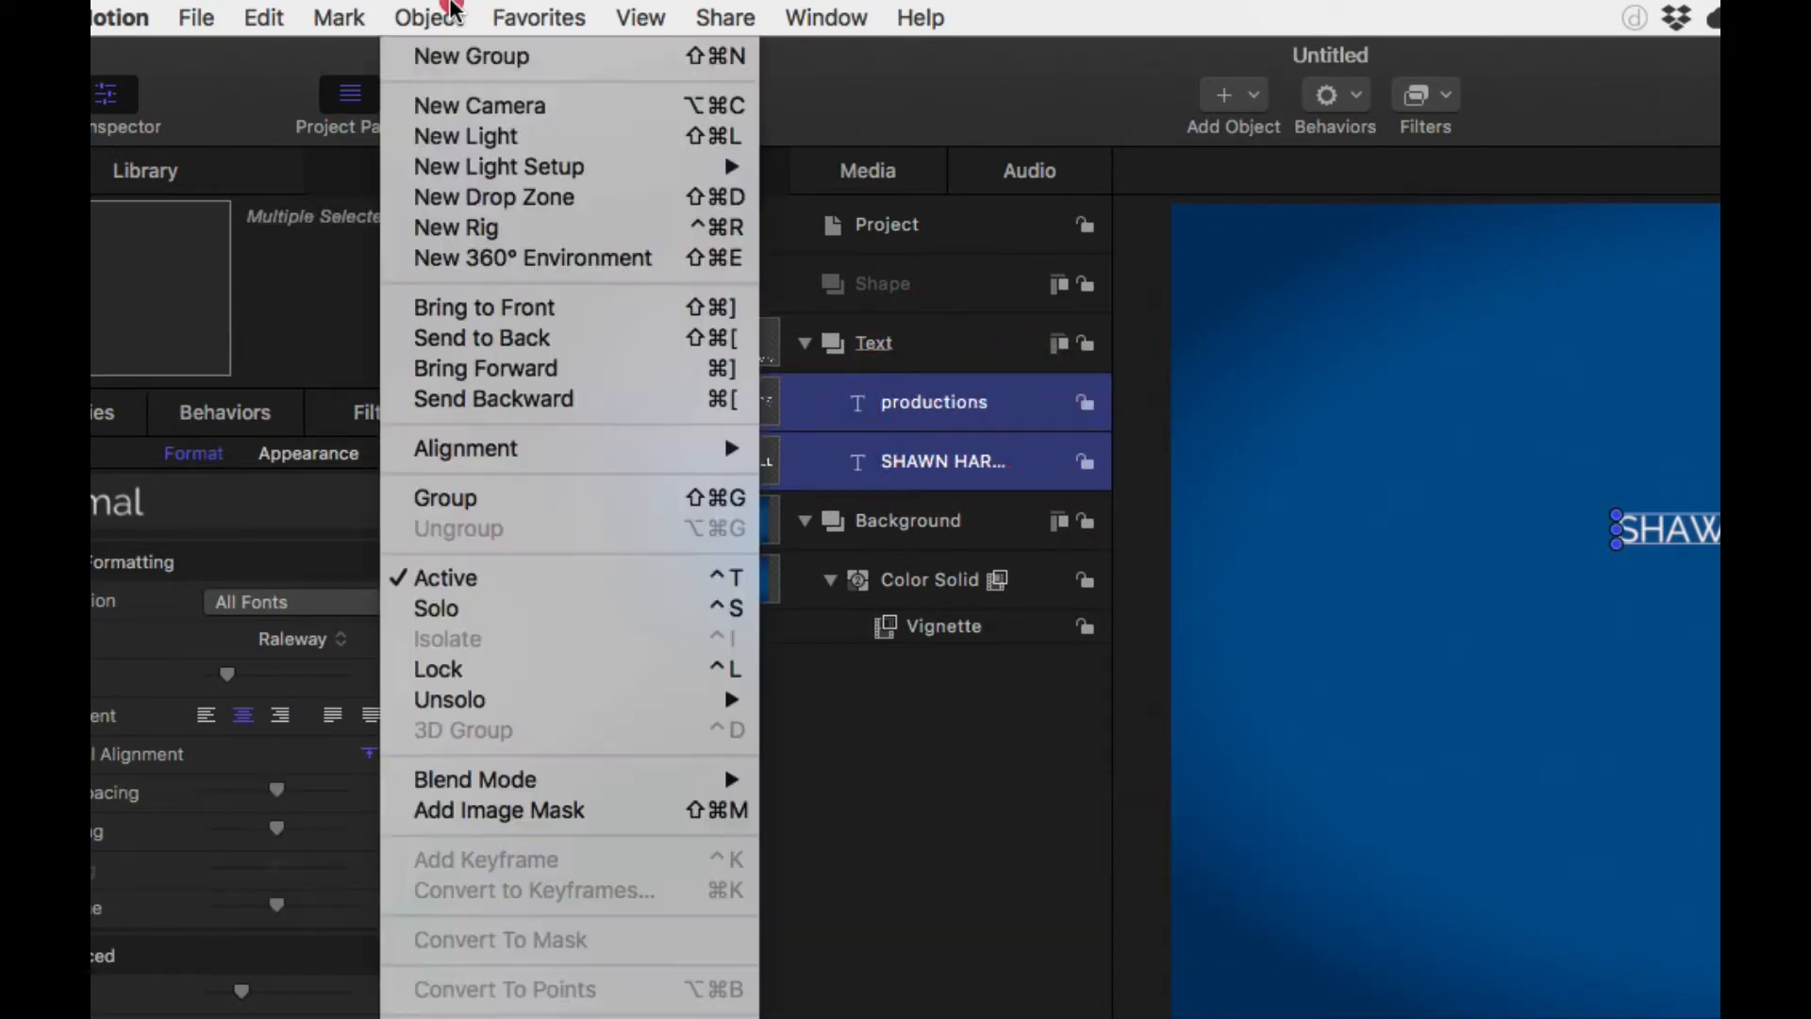
mouse_move(564, 449)
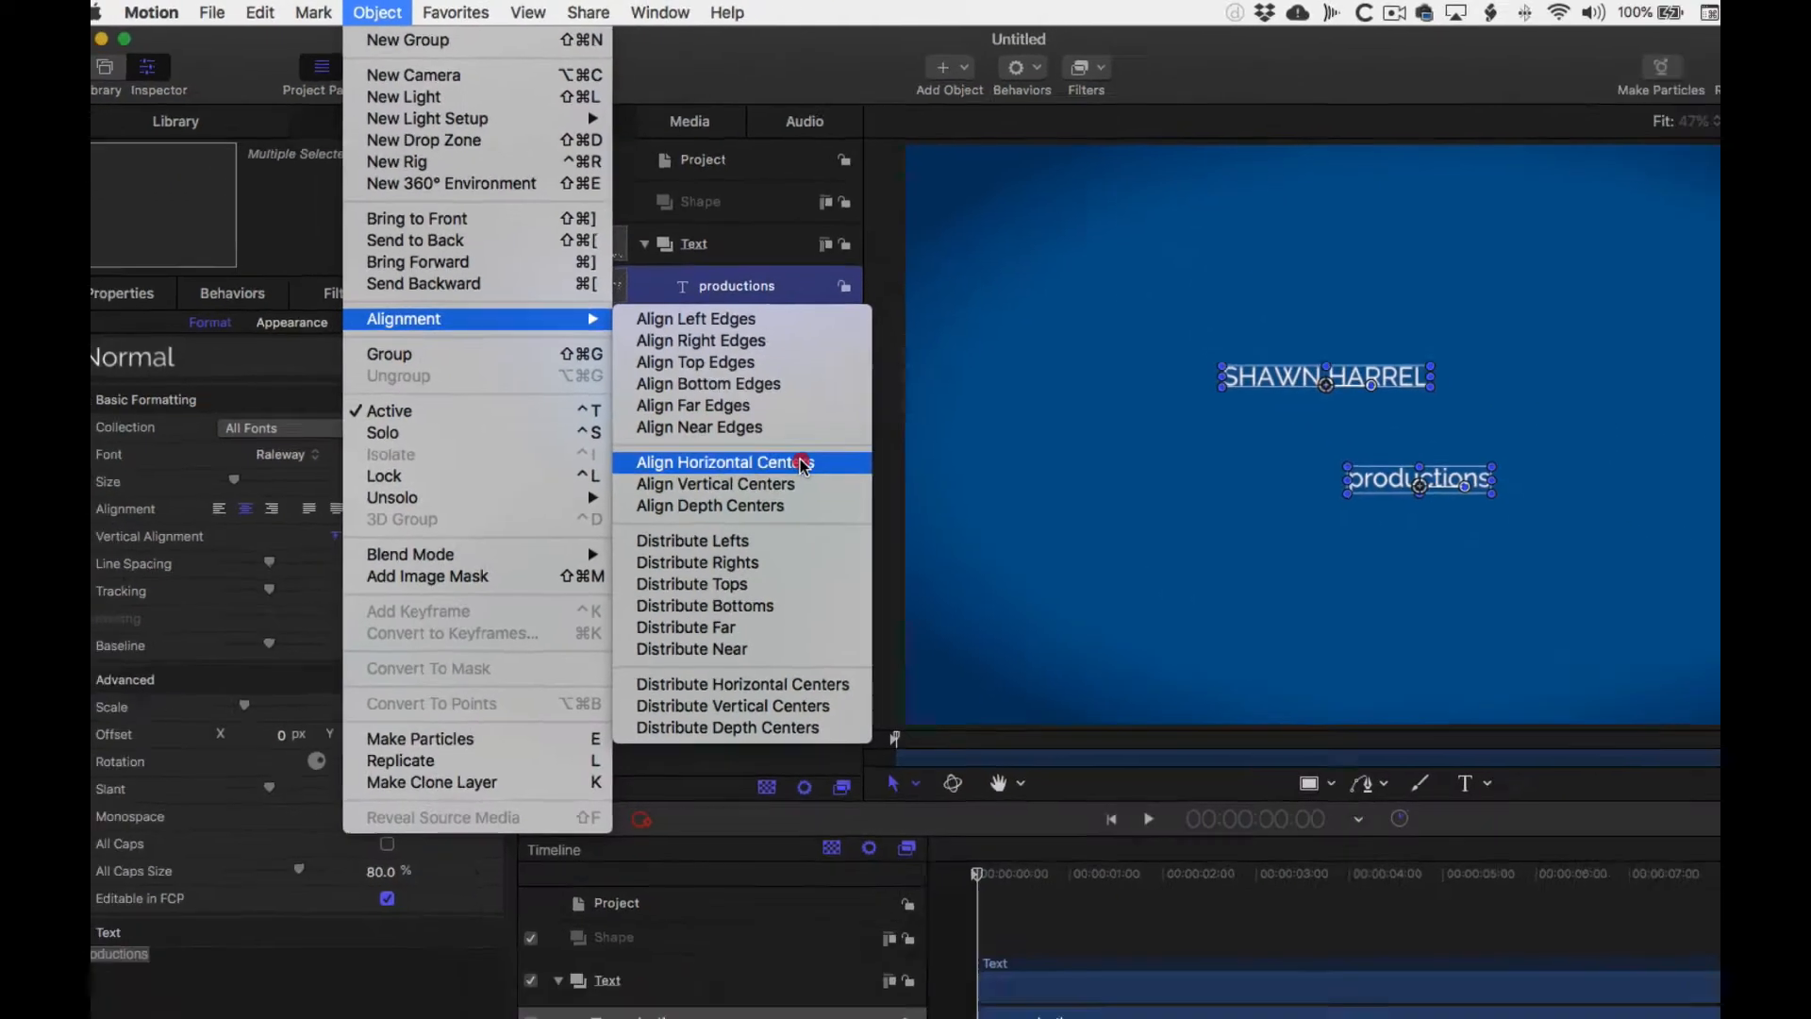
left_click(1026, 651)
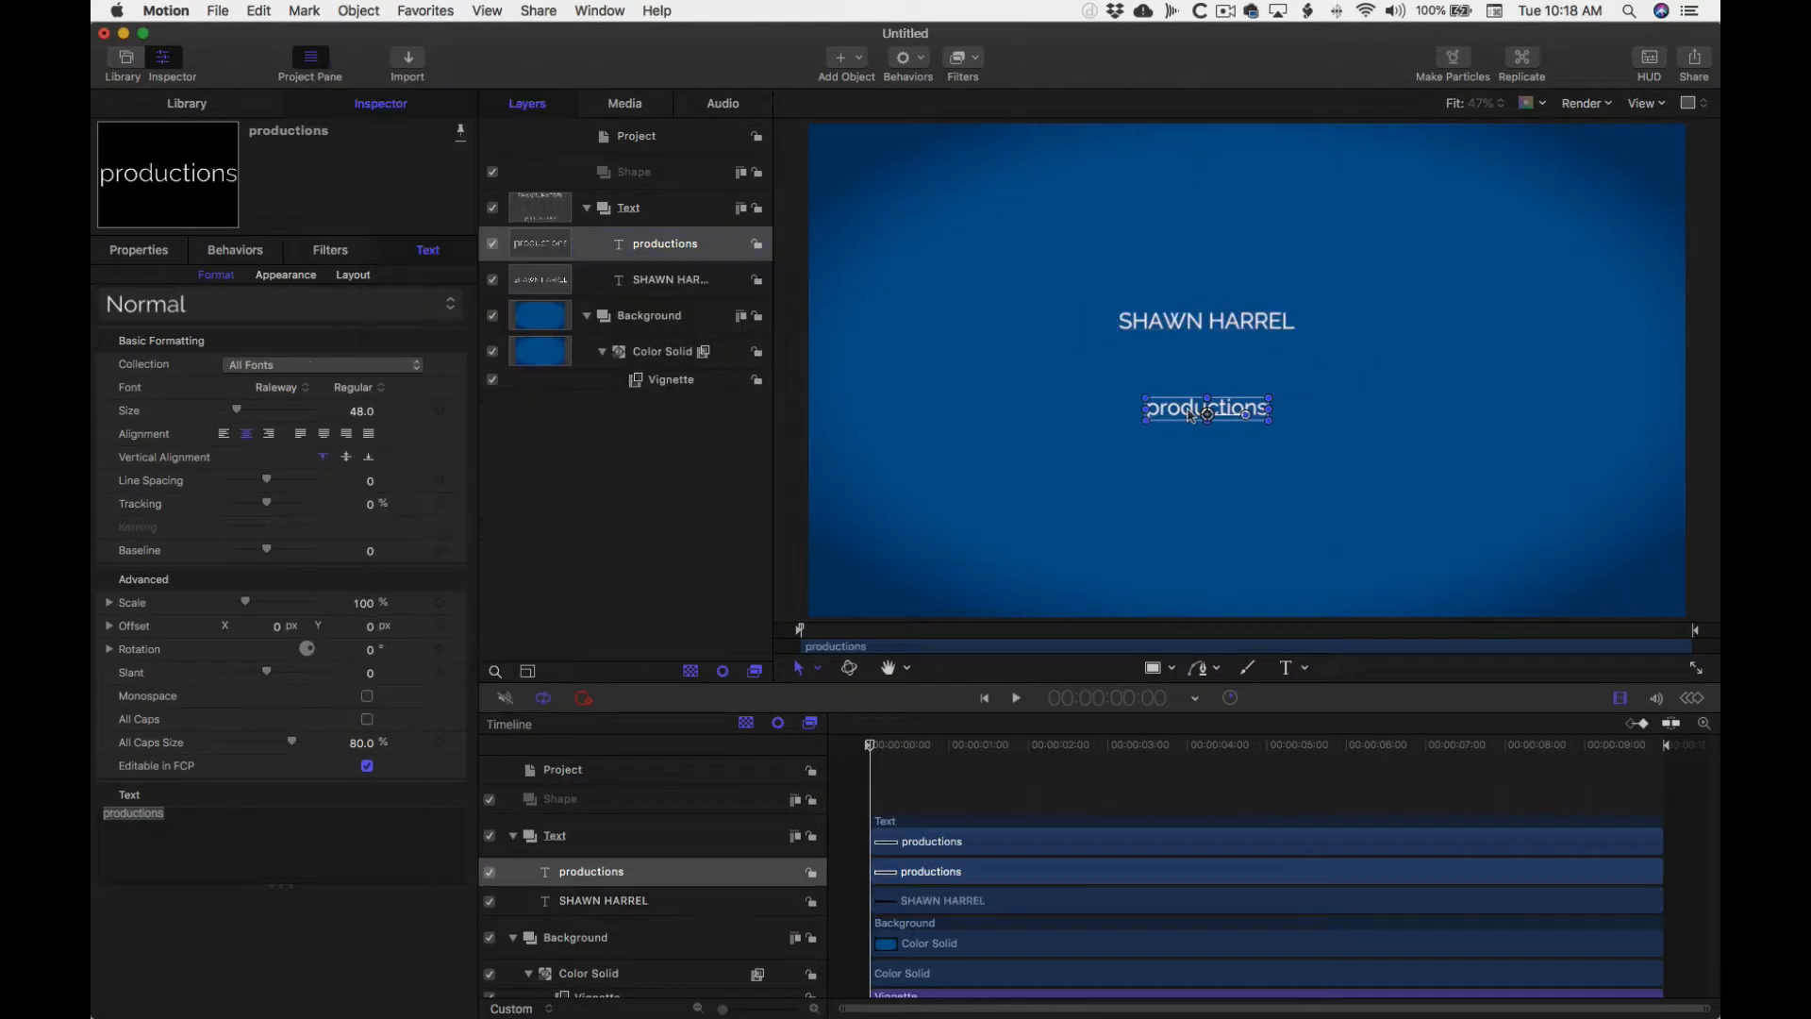
left_click_drag(1203, 408, 1192, 357)
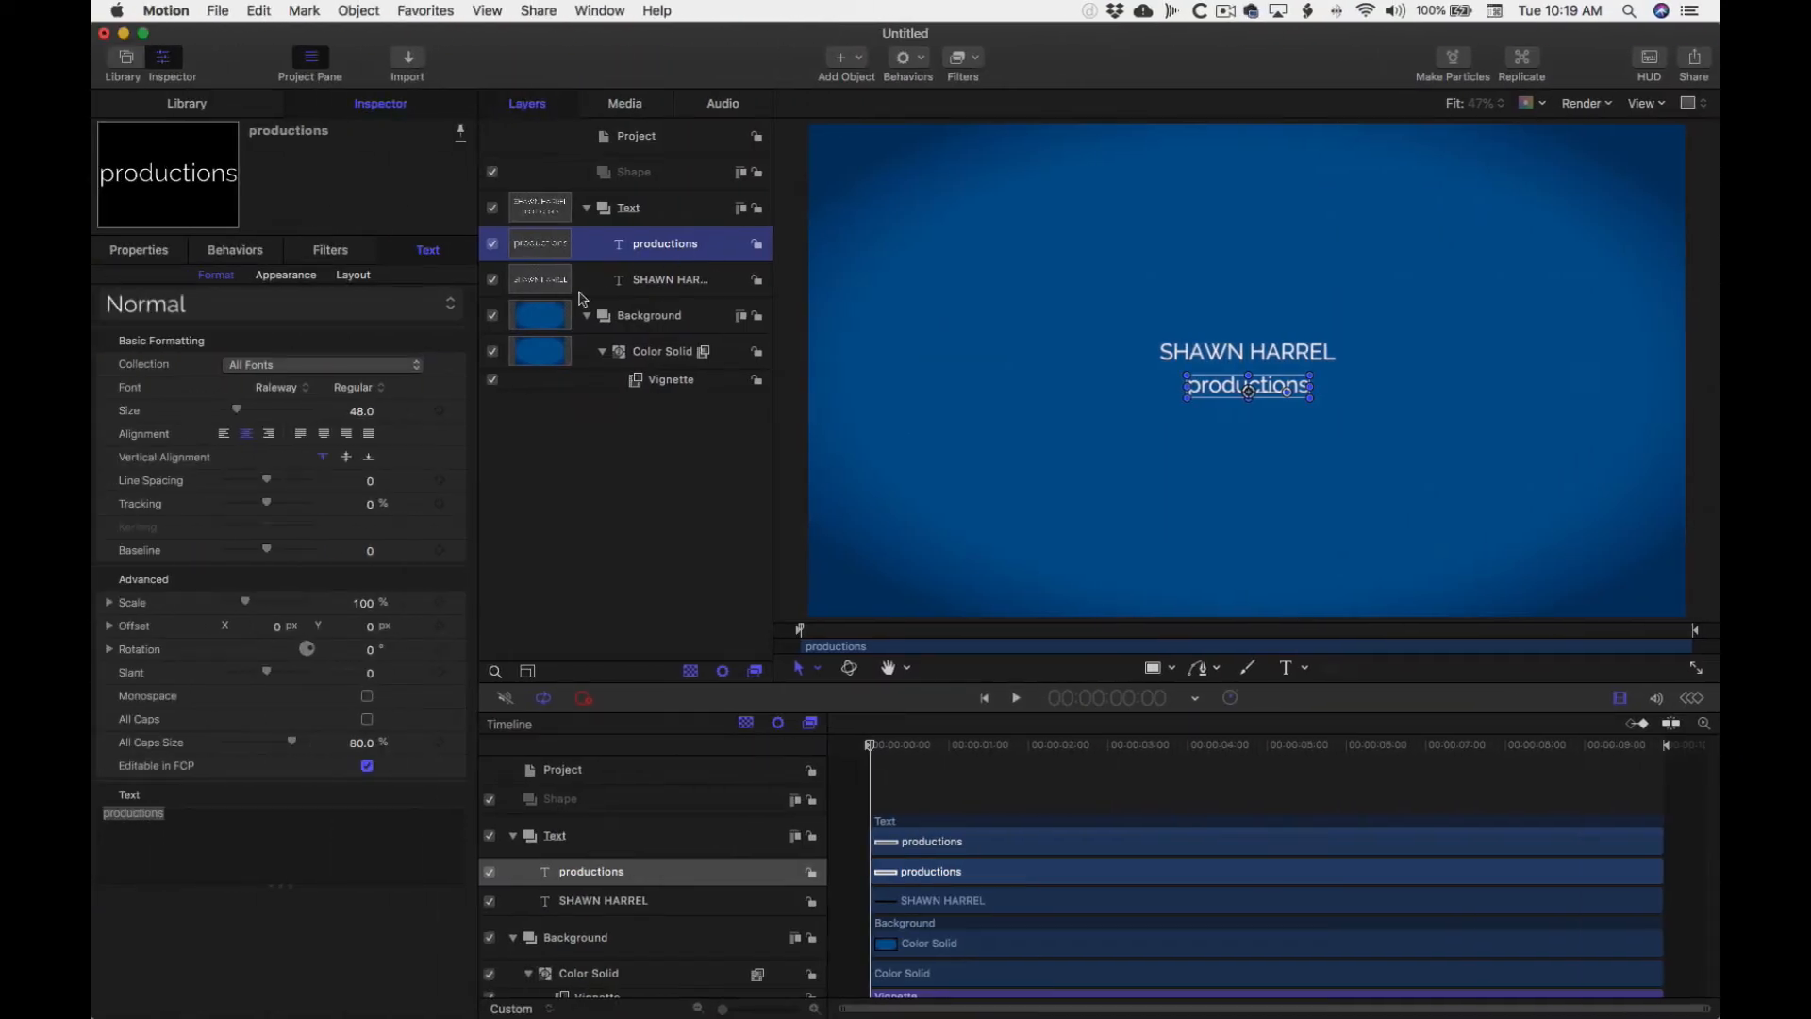
- Set "productions" to size 70 with 100% tracking, and enlarge the name text so both lines span the same width
left_click_drag(237, 409, 247, 411)
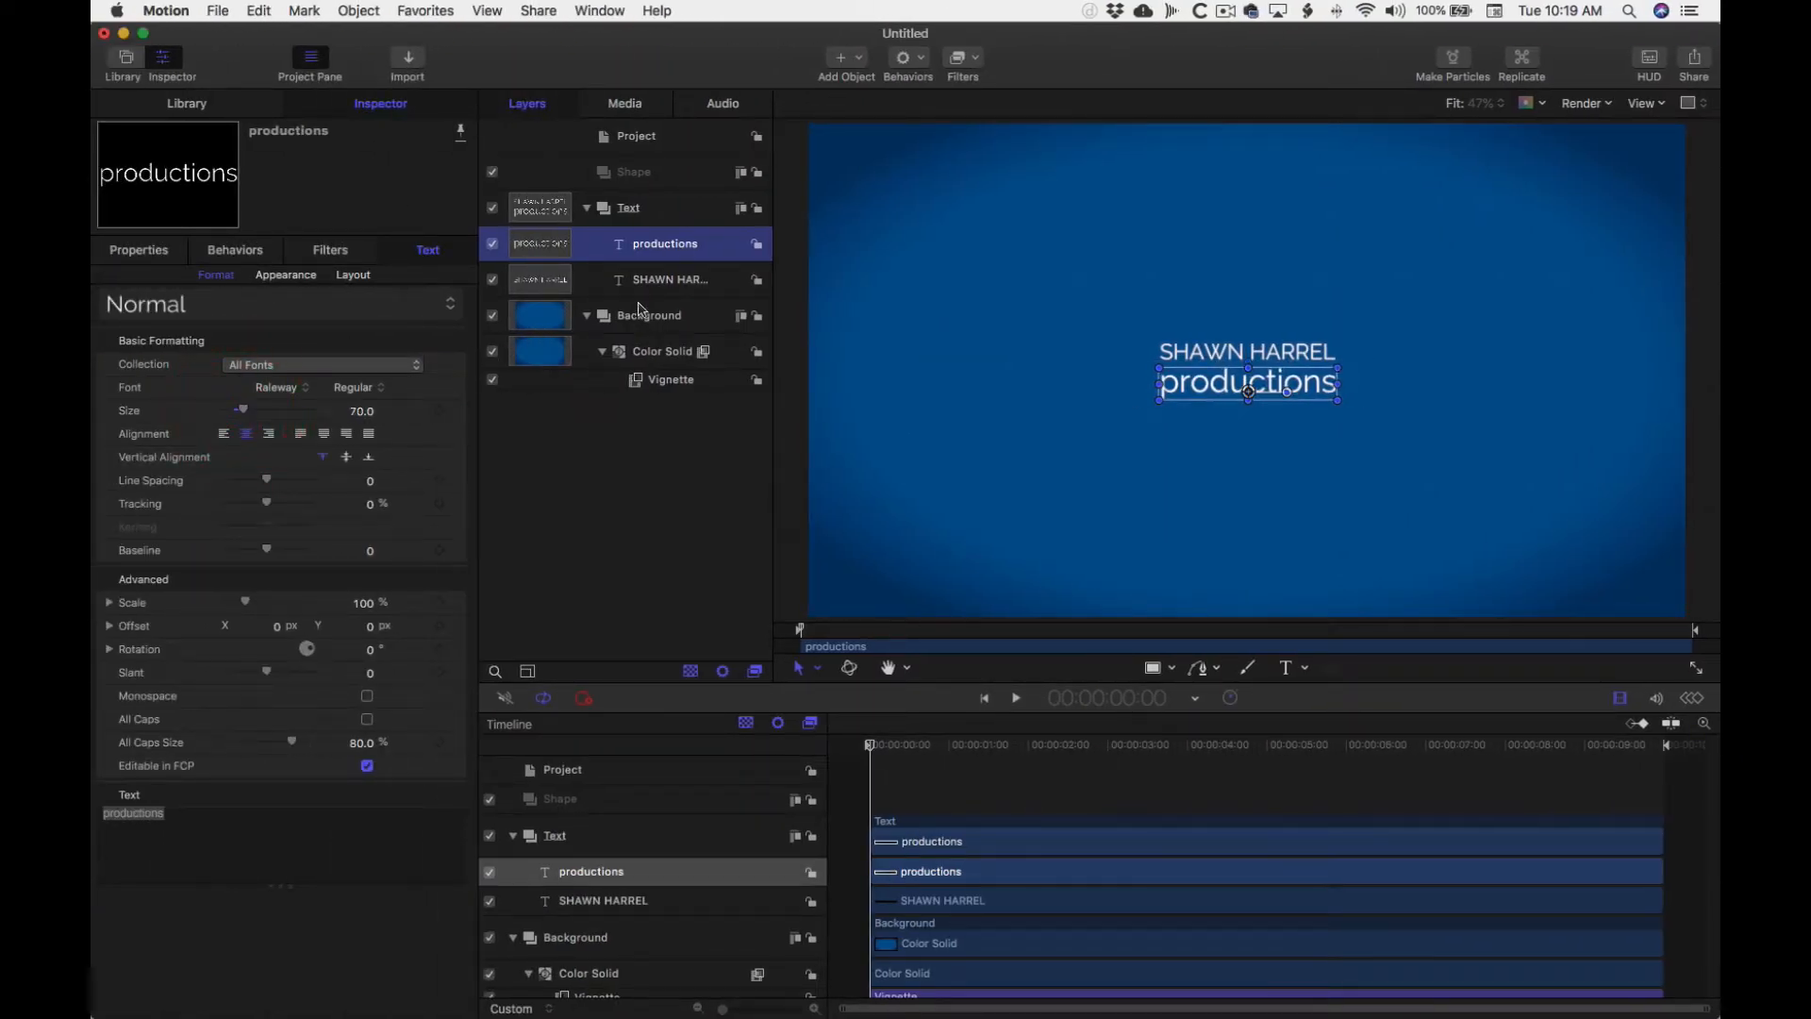
left_click(668, 279)
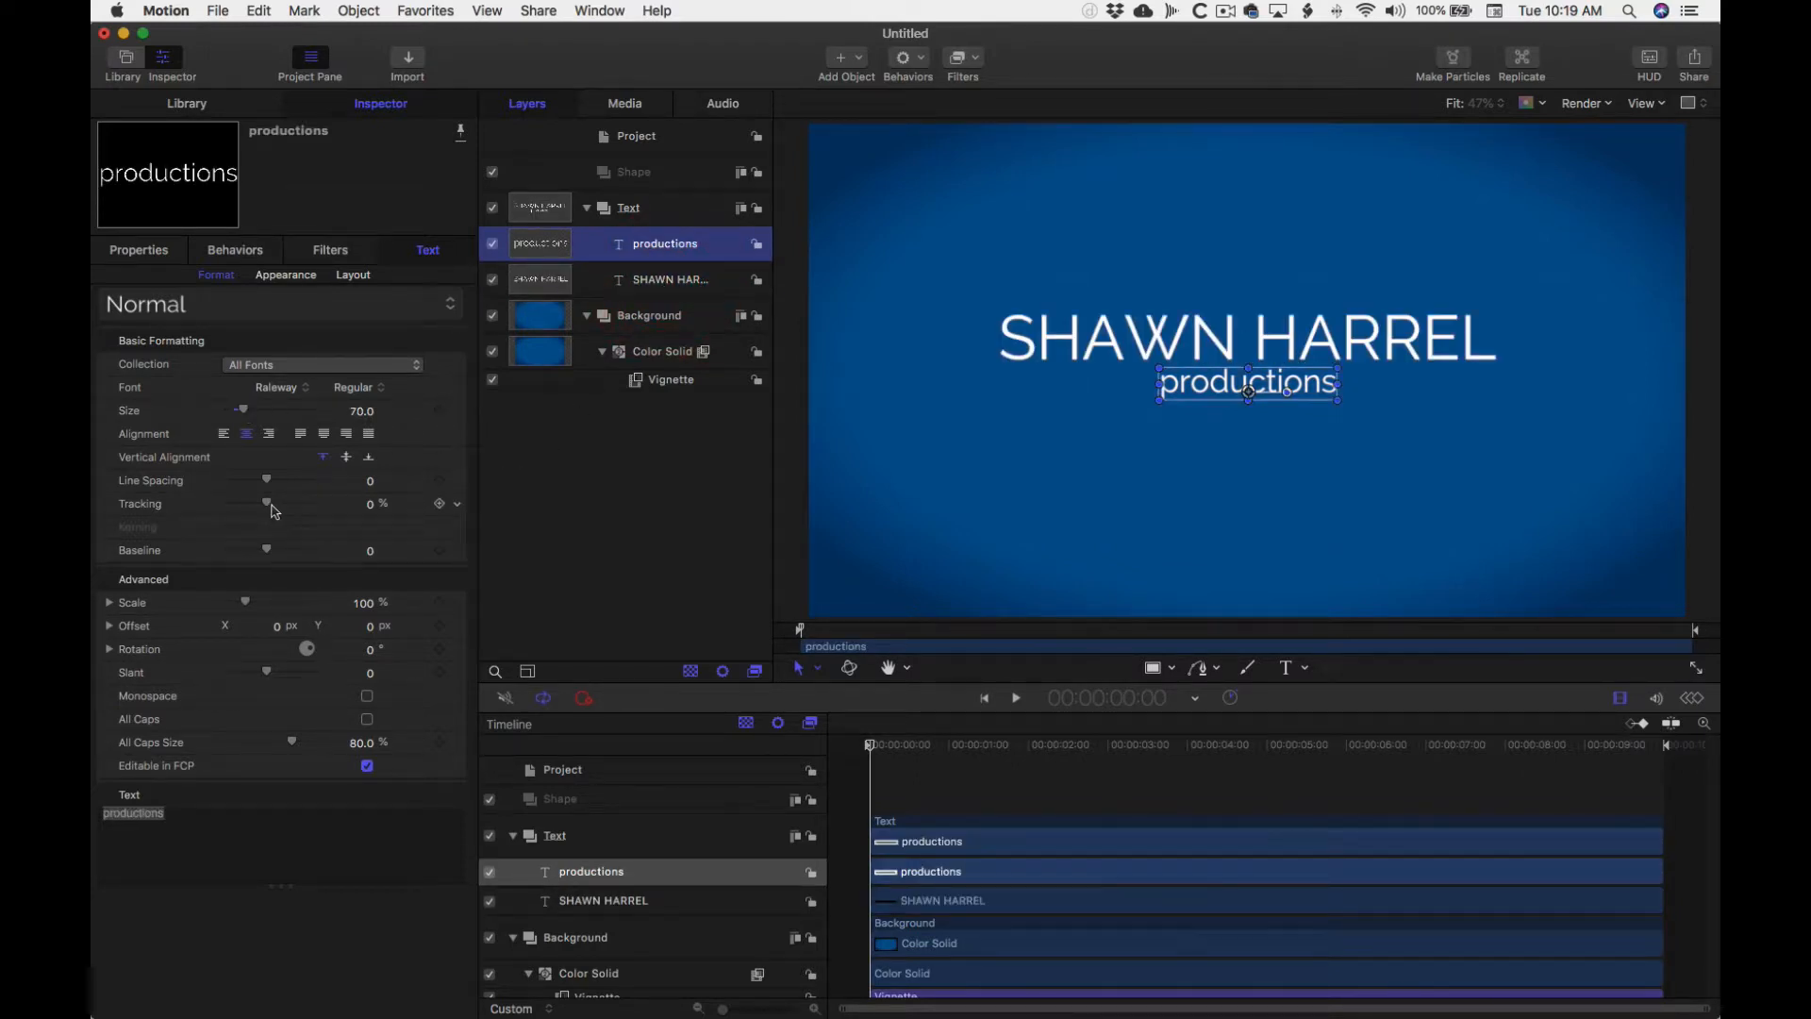
left_click_drag(268, 504, 309, 503)
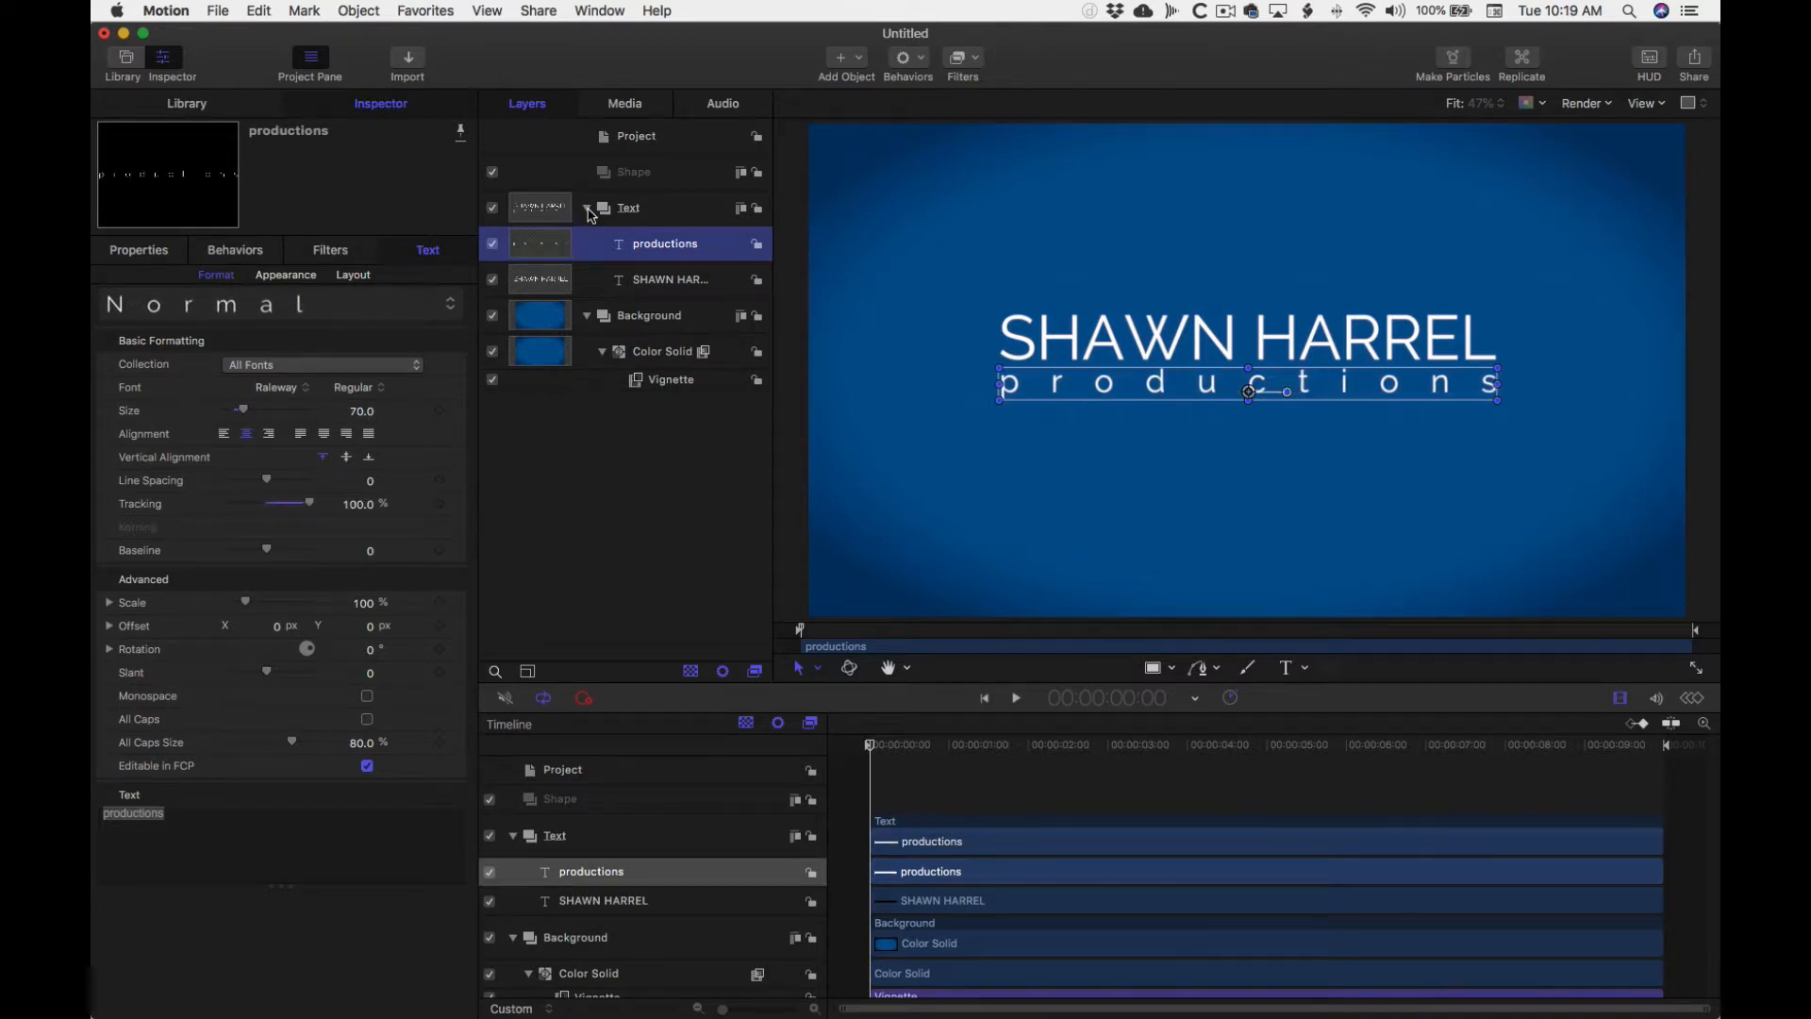
- Collapse the Text and Background groups and draw a straight horizontal line in the Shape group between the name and "productions"
left_click(589, 210)
left_click(588, 245)
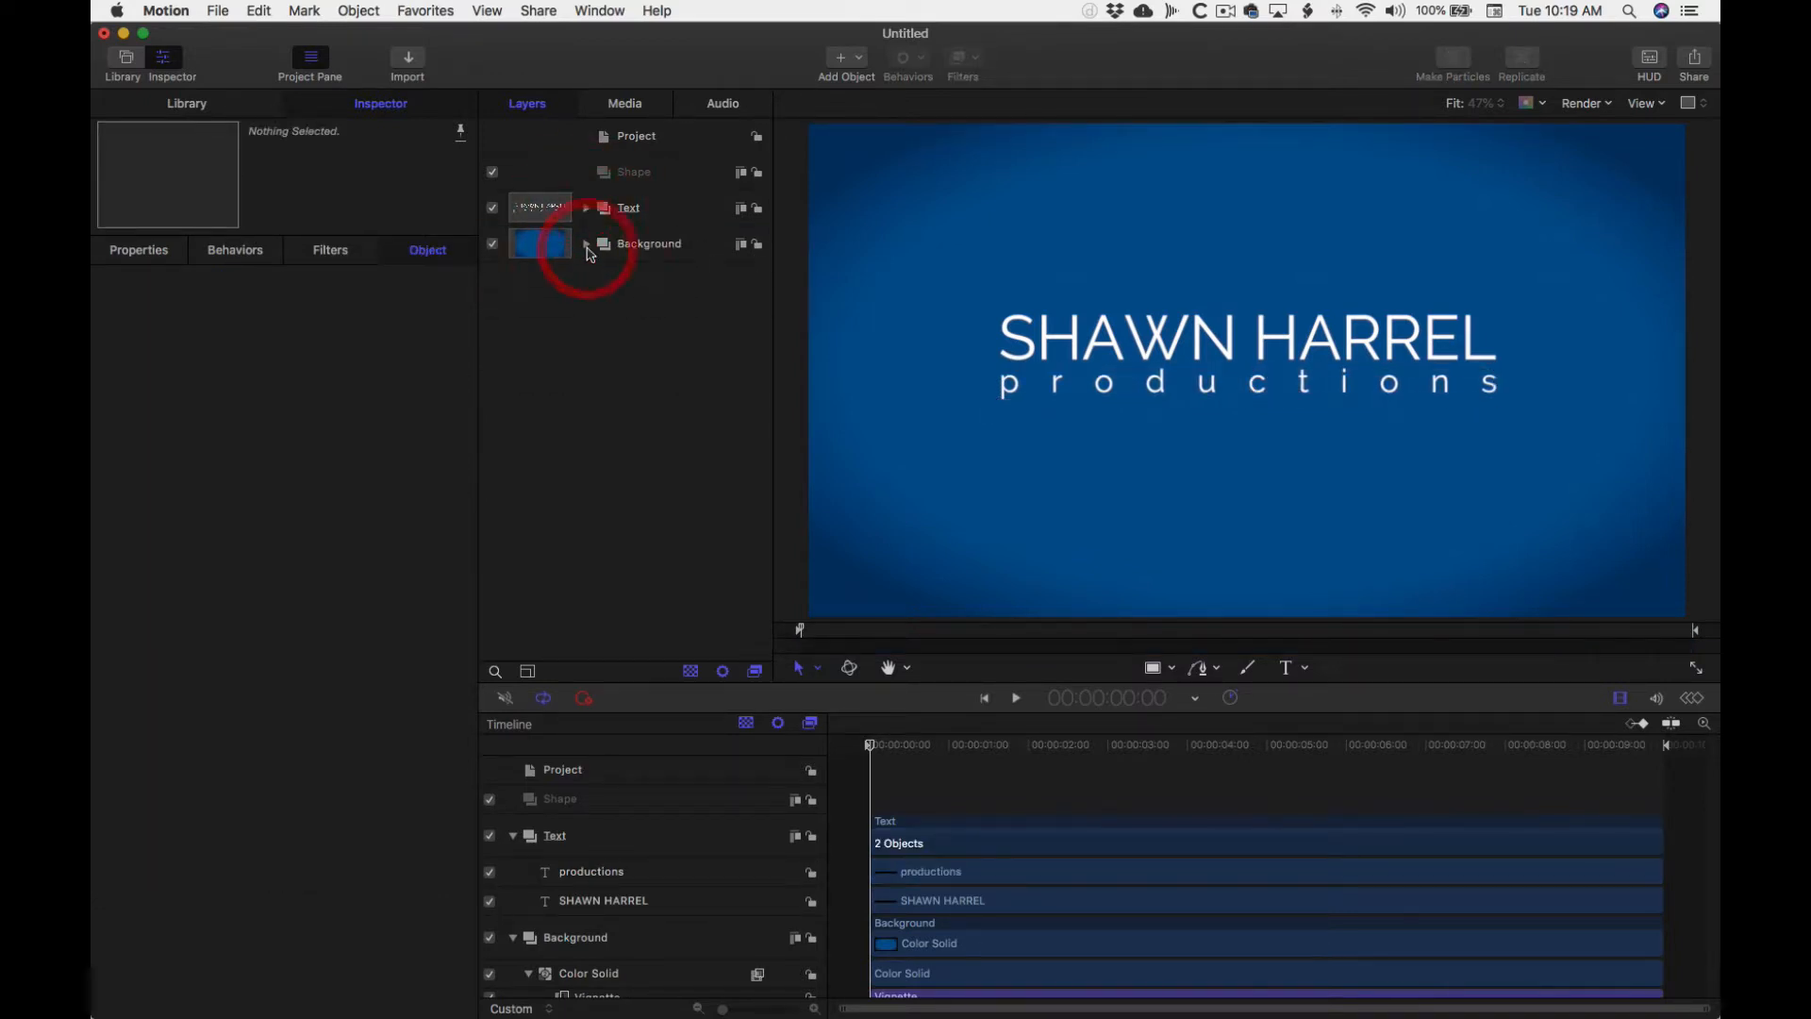
left_click(667, 175)
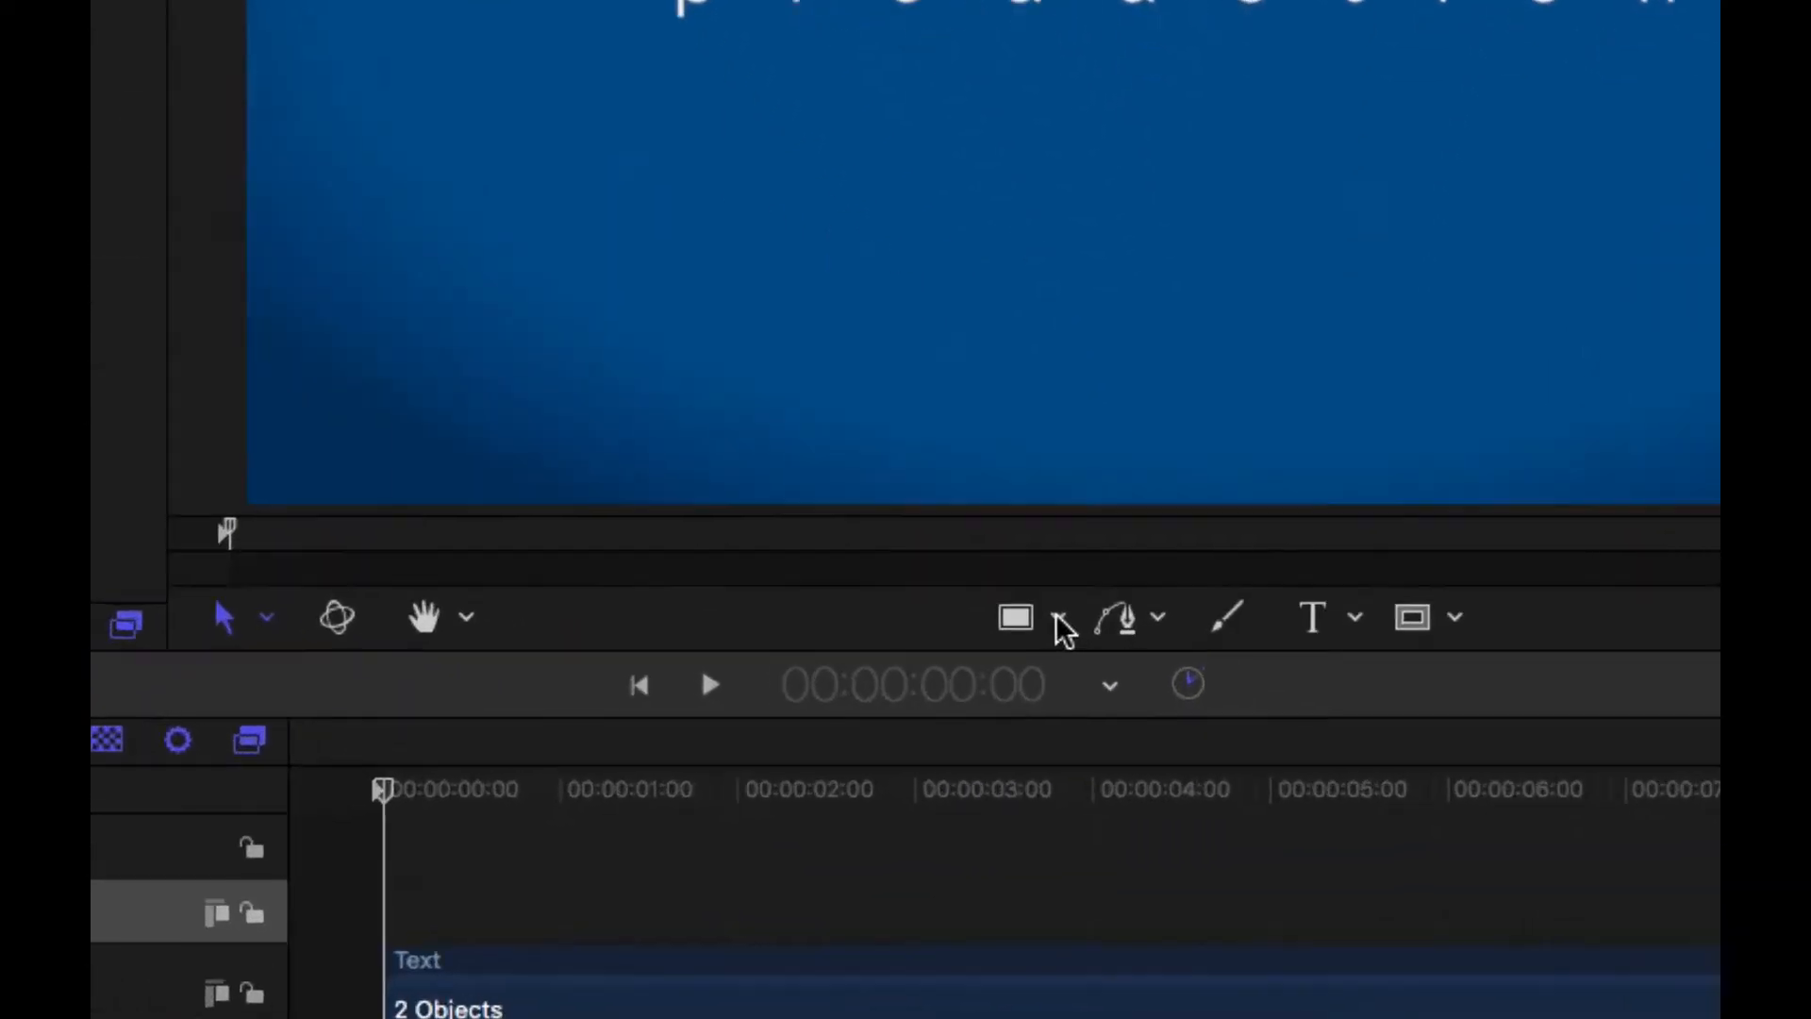
left_click(1175, 670)
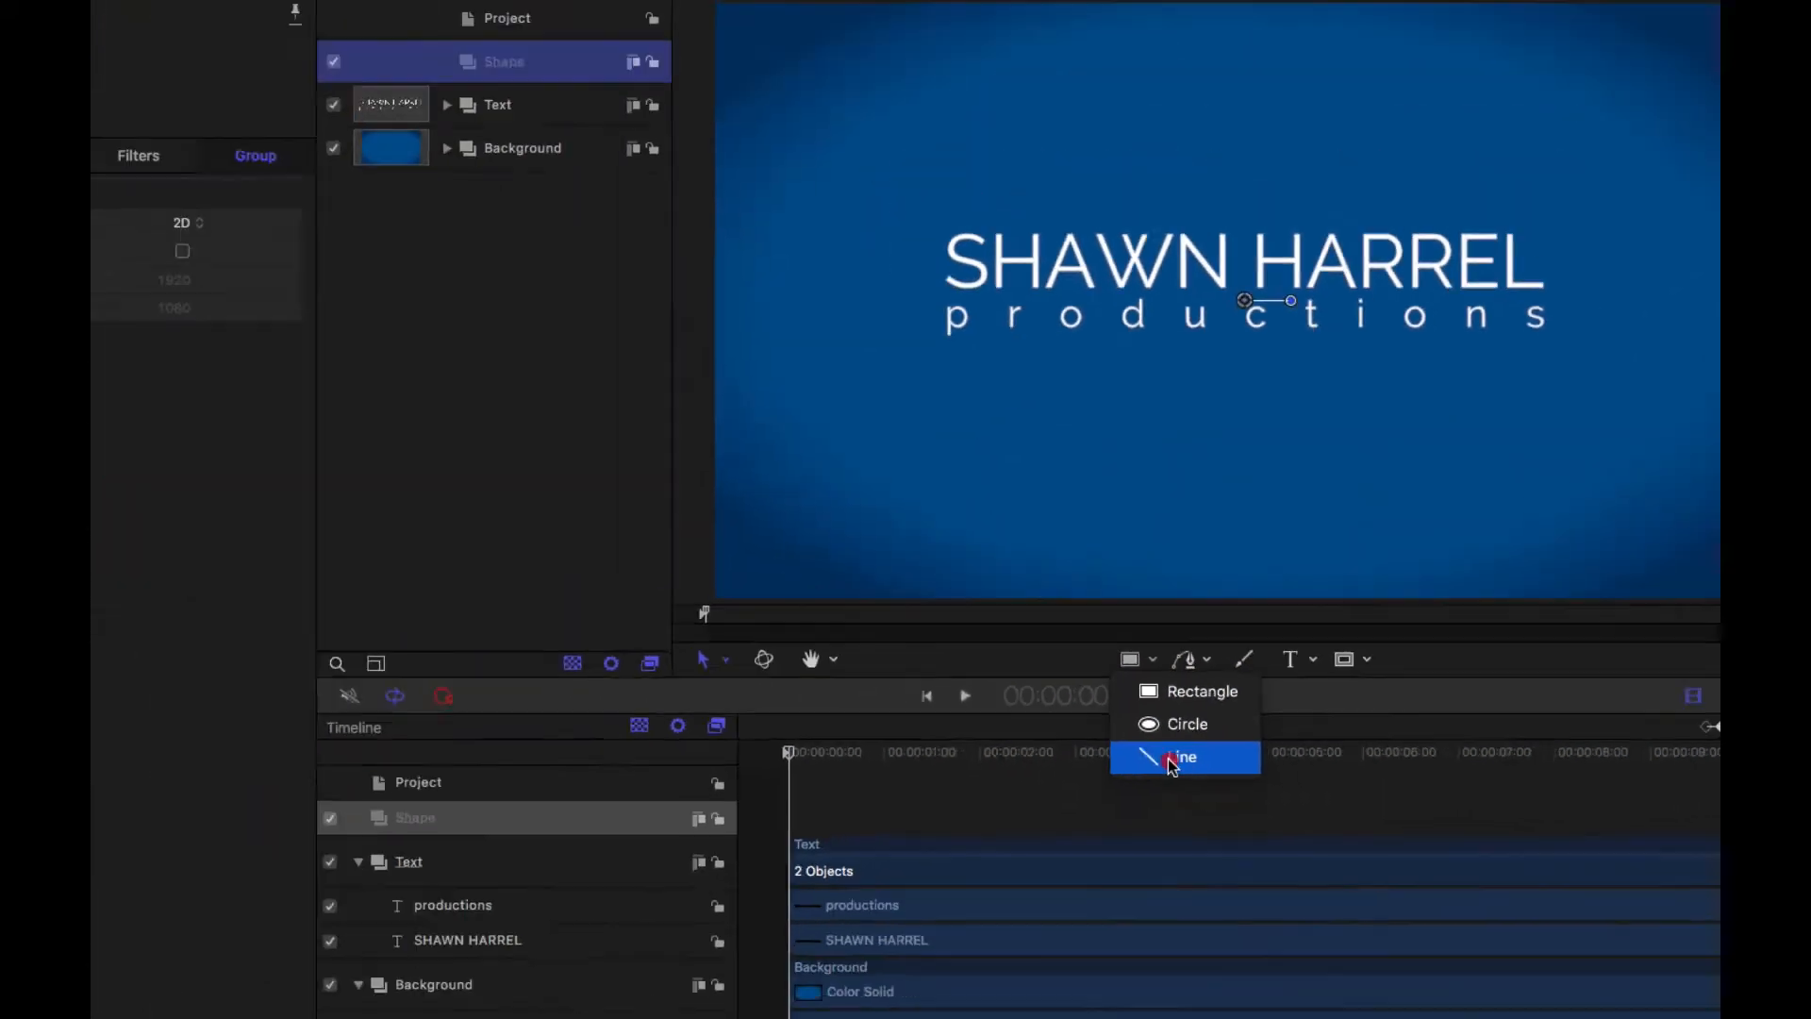
left_click(1062, 811)
left_click_drag(1001, 363, 1500, 384)
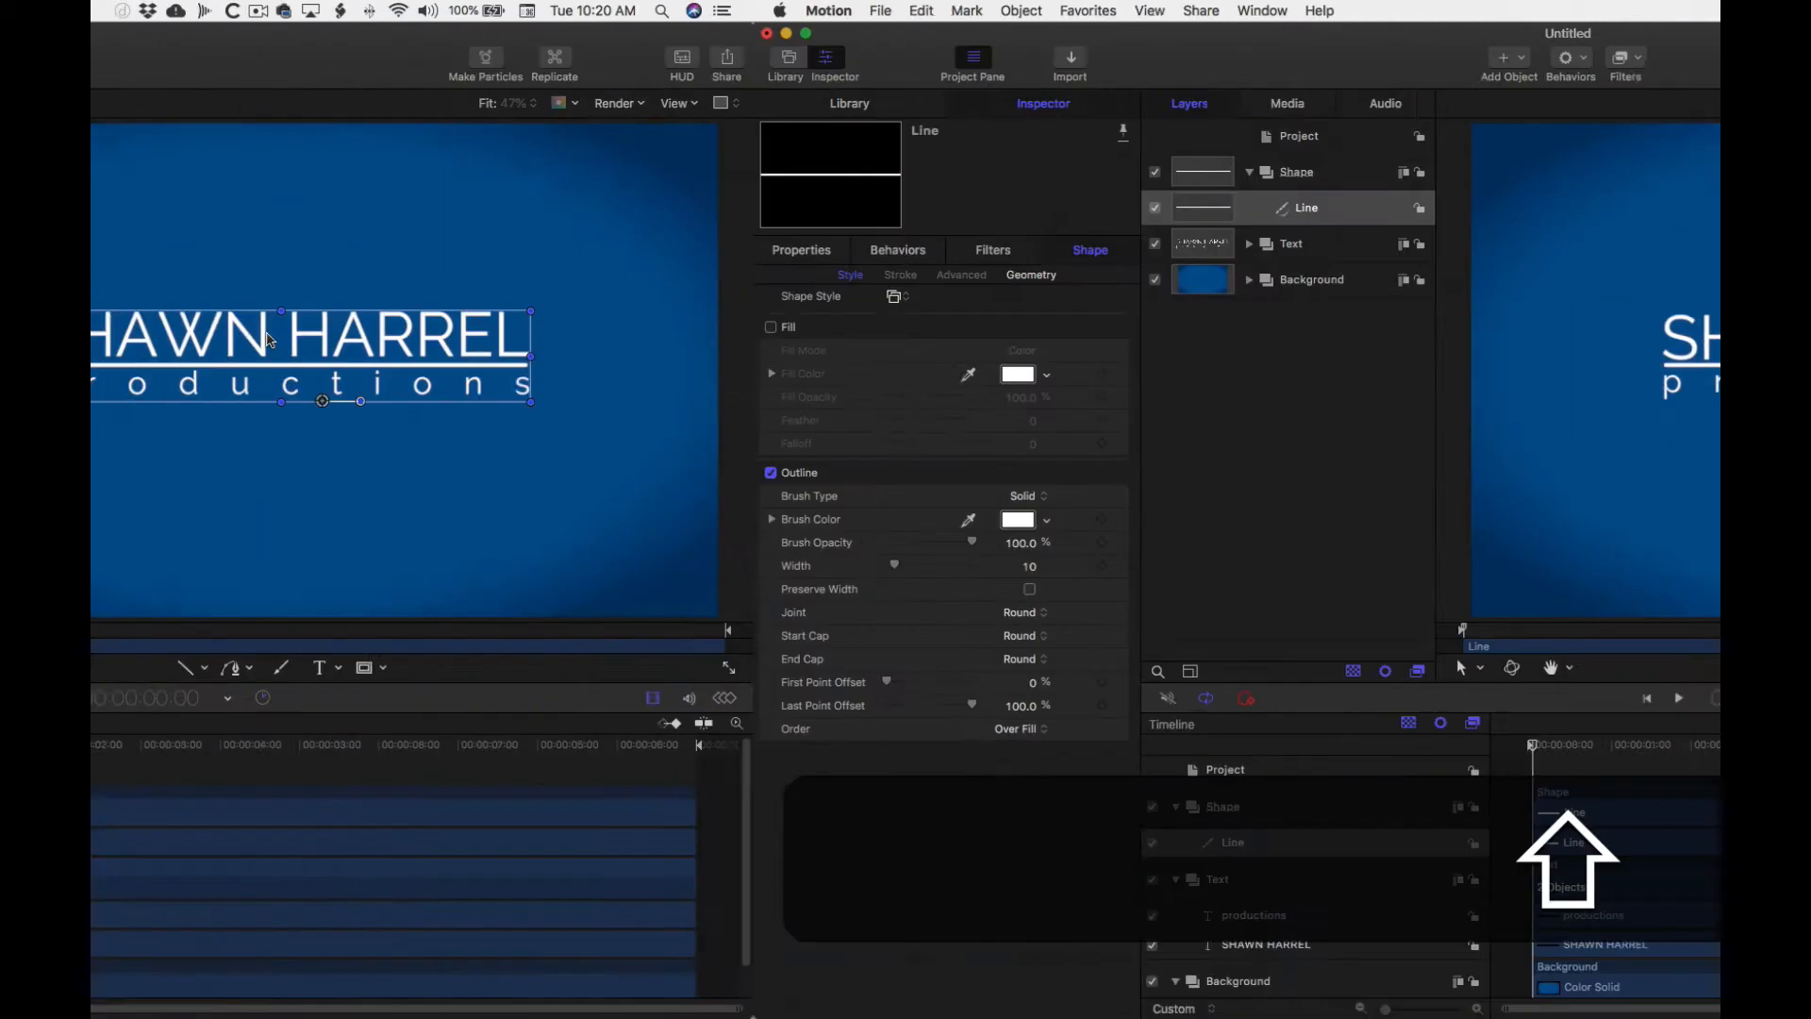
left_click(1239, 339)
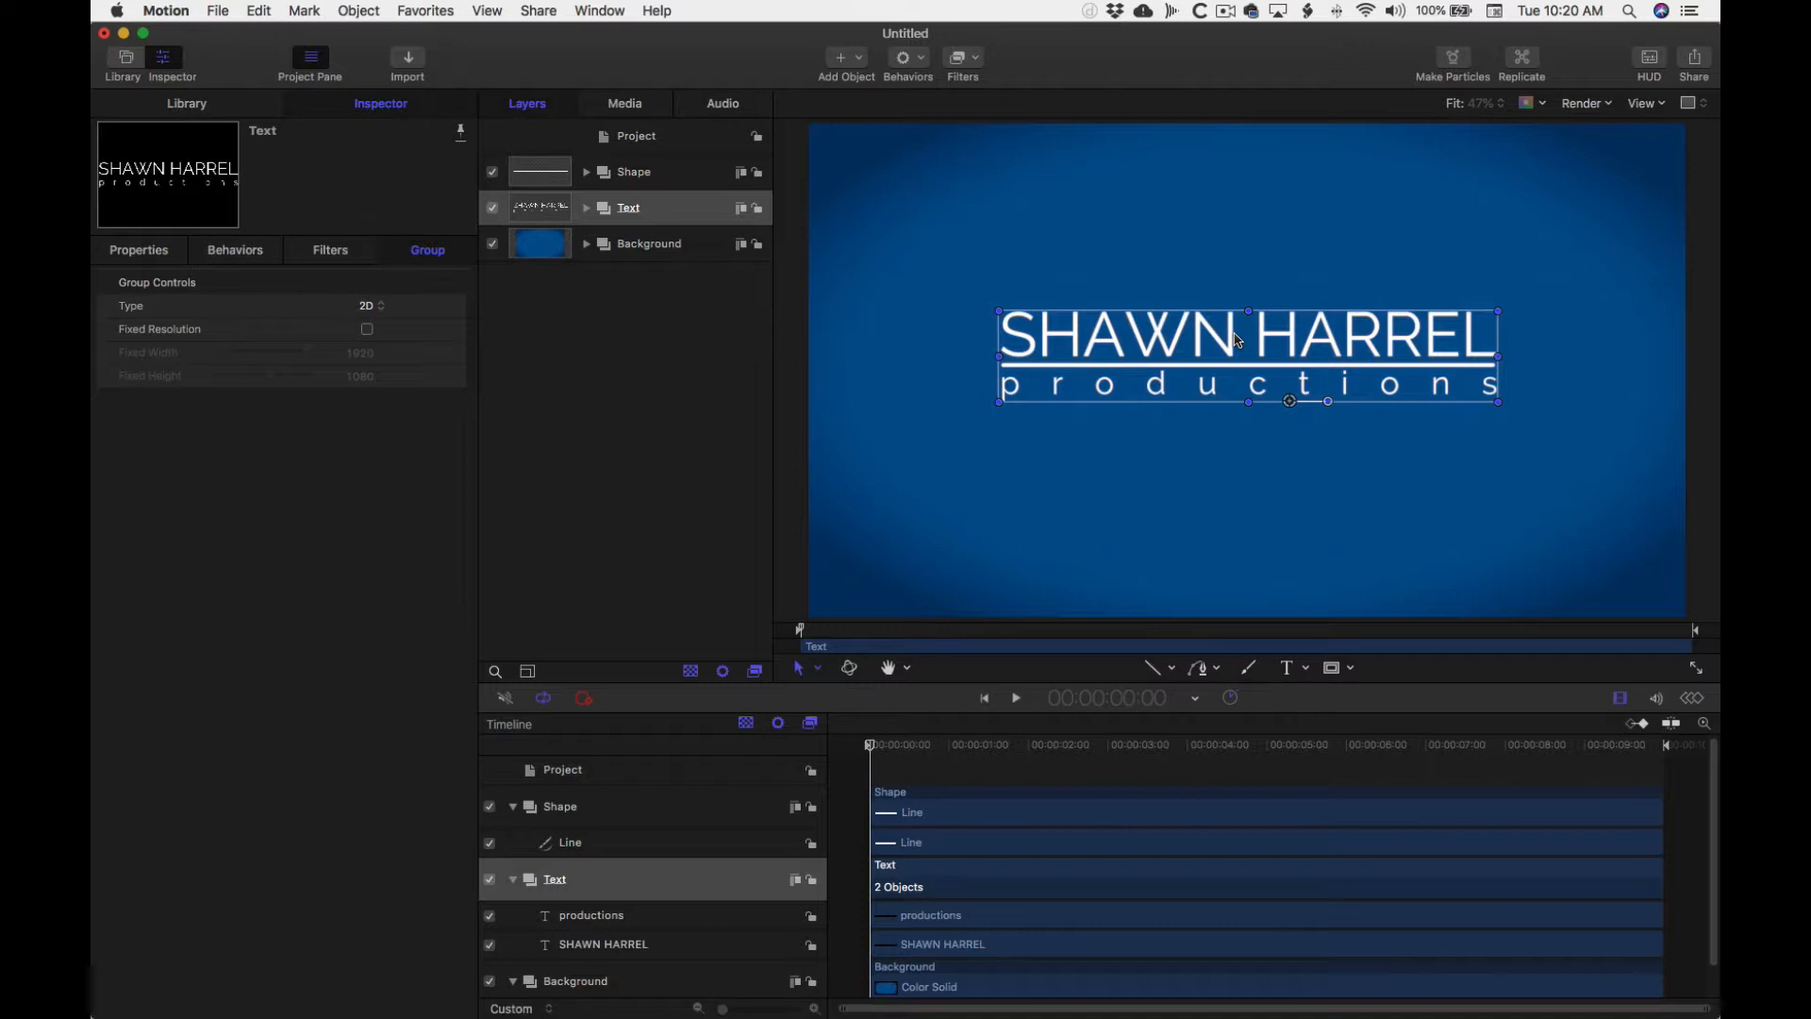
- Save the project on the Desktop under the name NewLogo
left_click(236, 16)
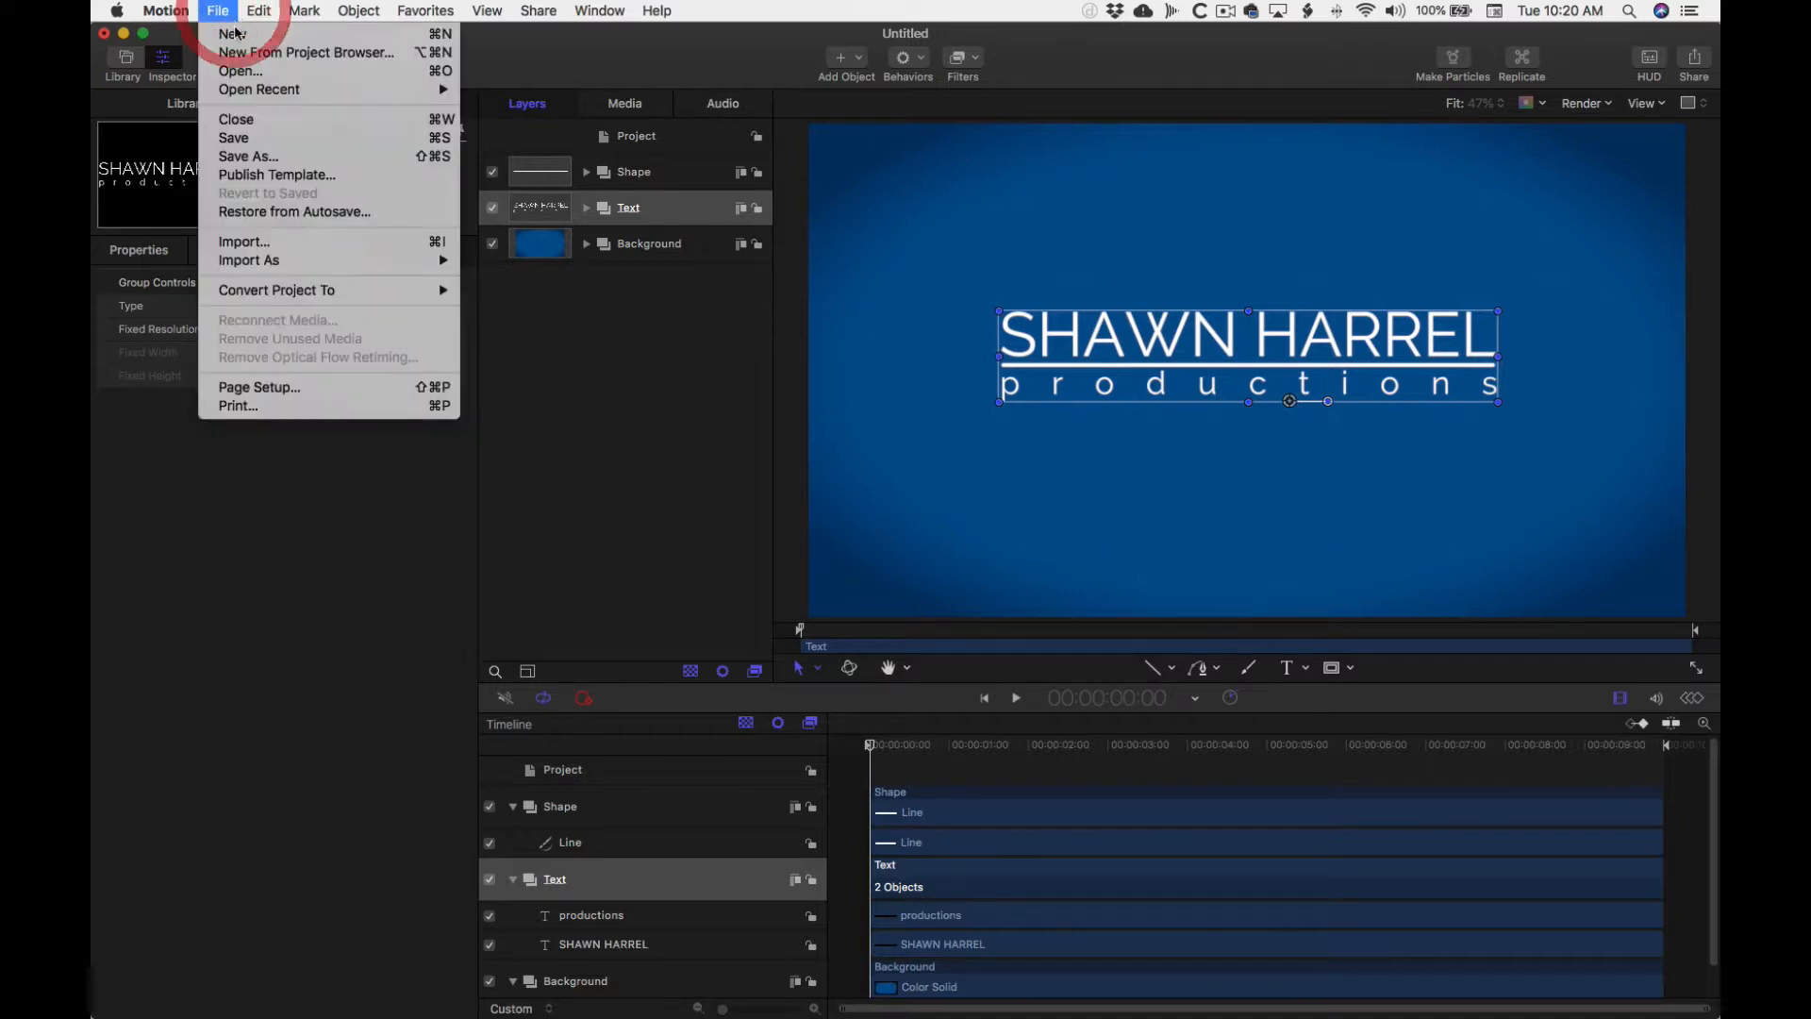
left_click(387, 141)
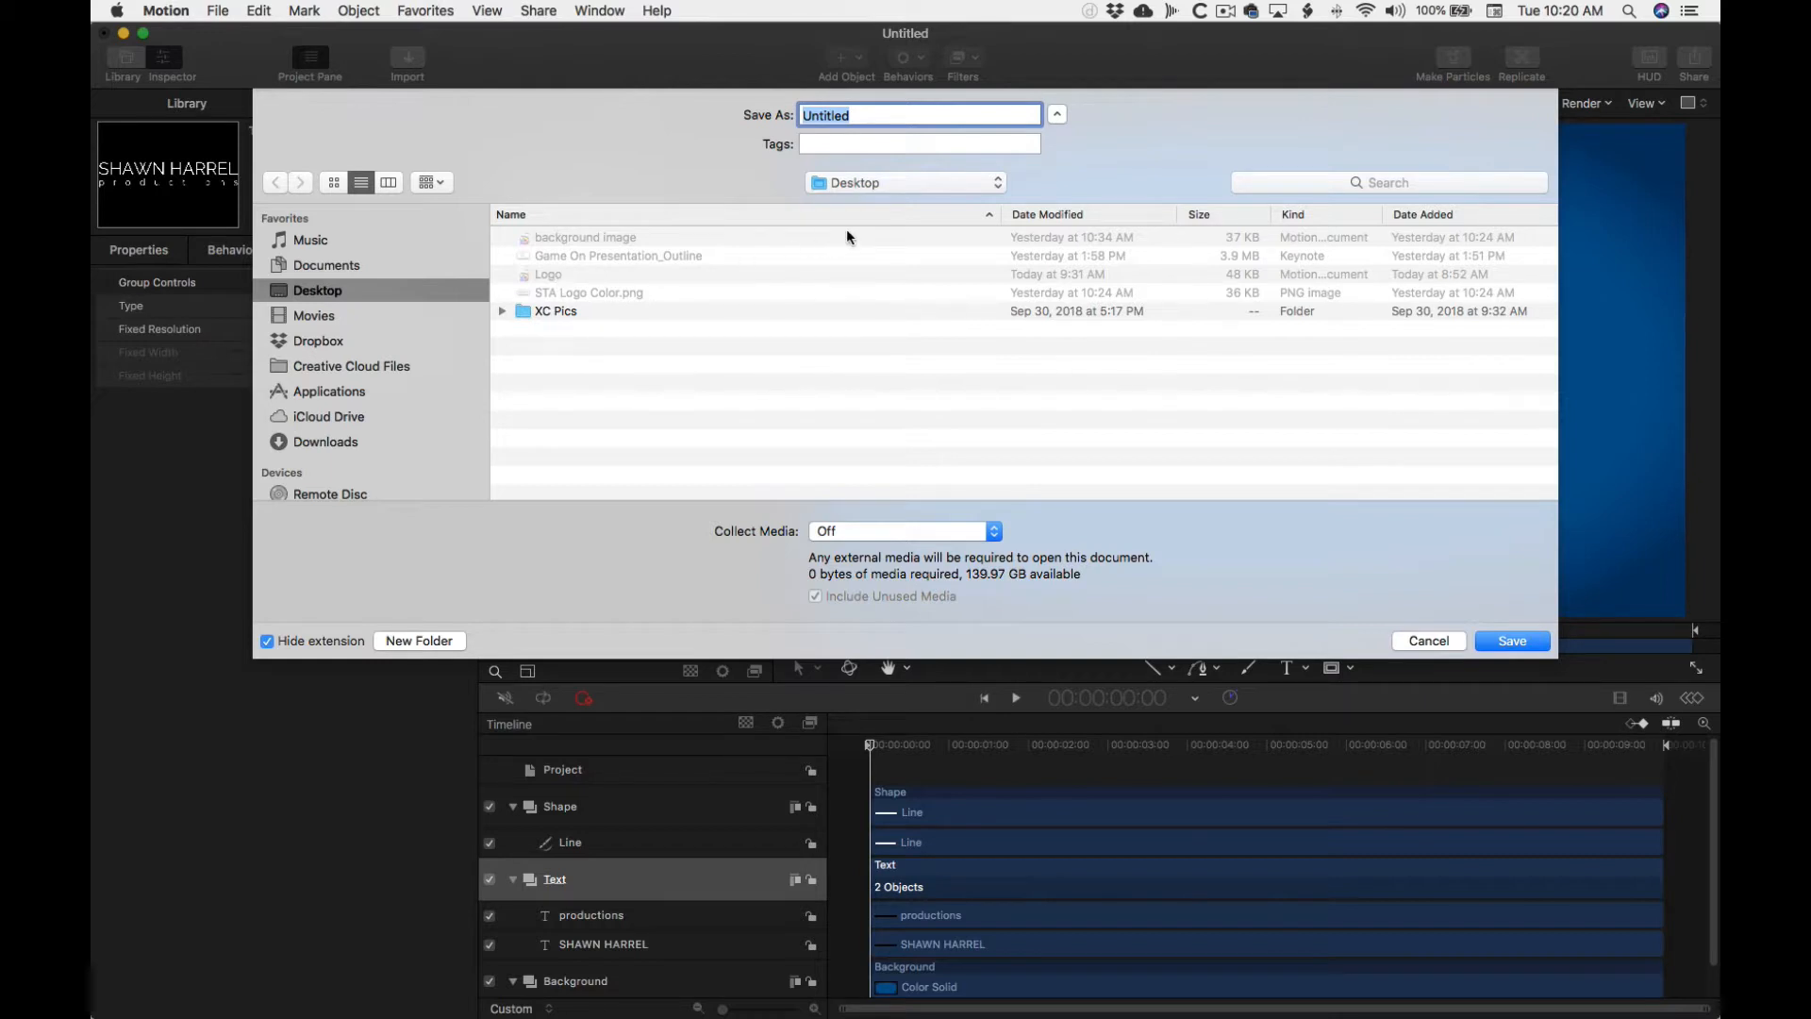
type("NewLogo")
key("Return")
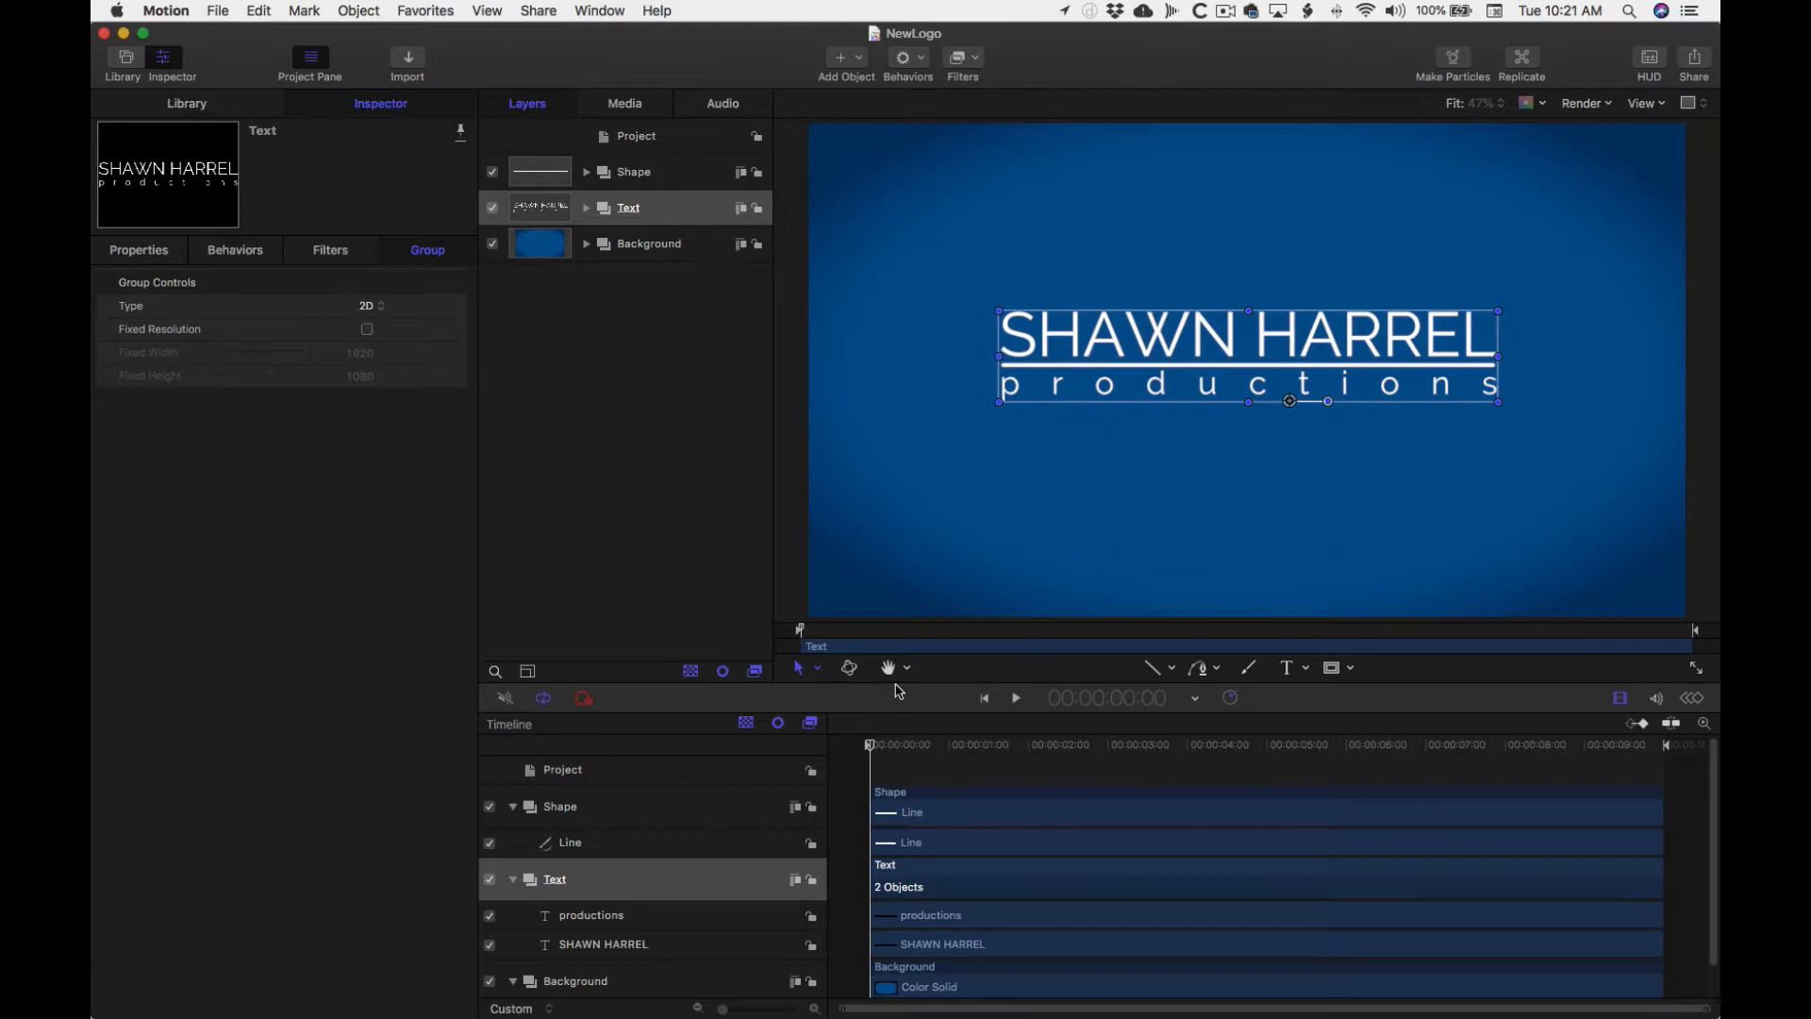
- Apply the Text-Basic Arrange In text sequence behavior to both "productions" and the name text
left_click(585, 209)
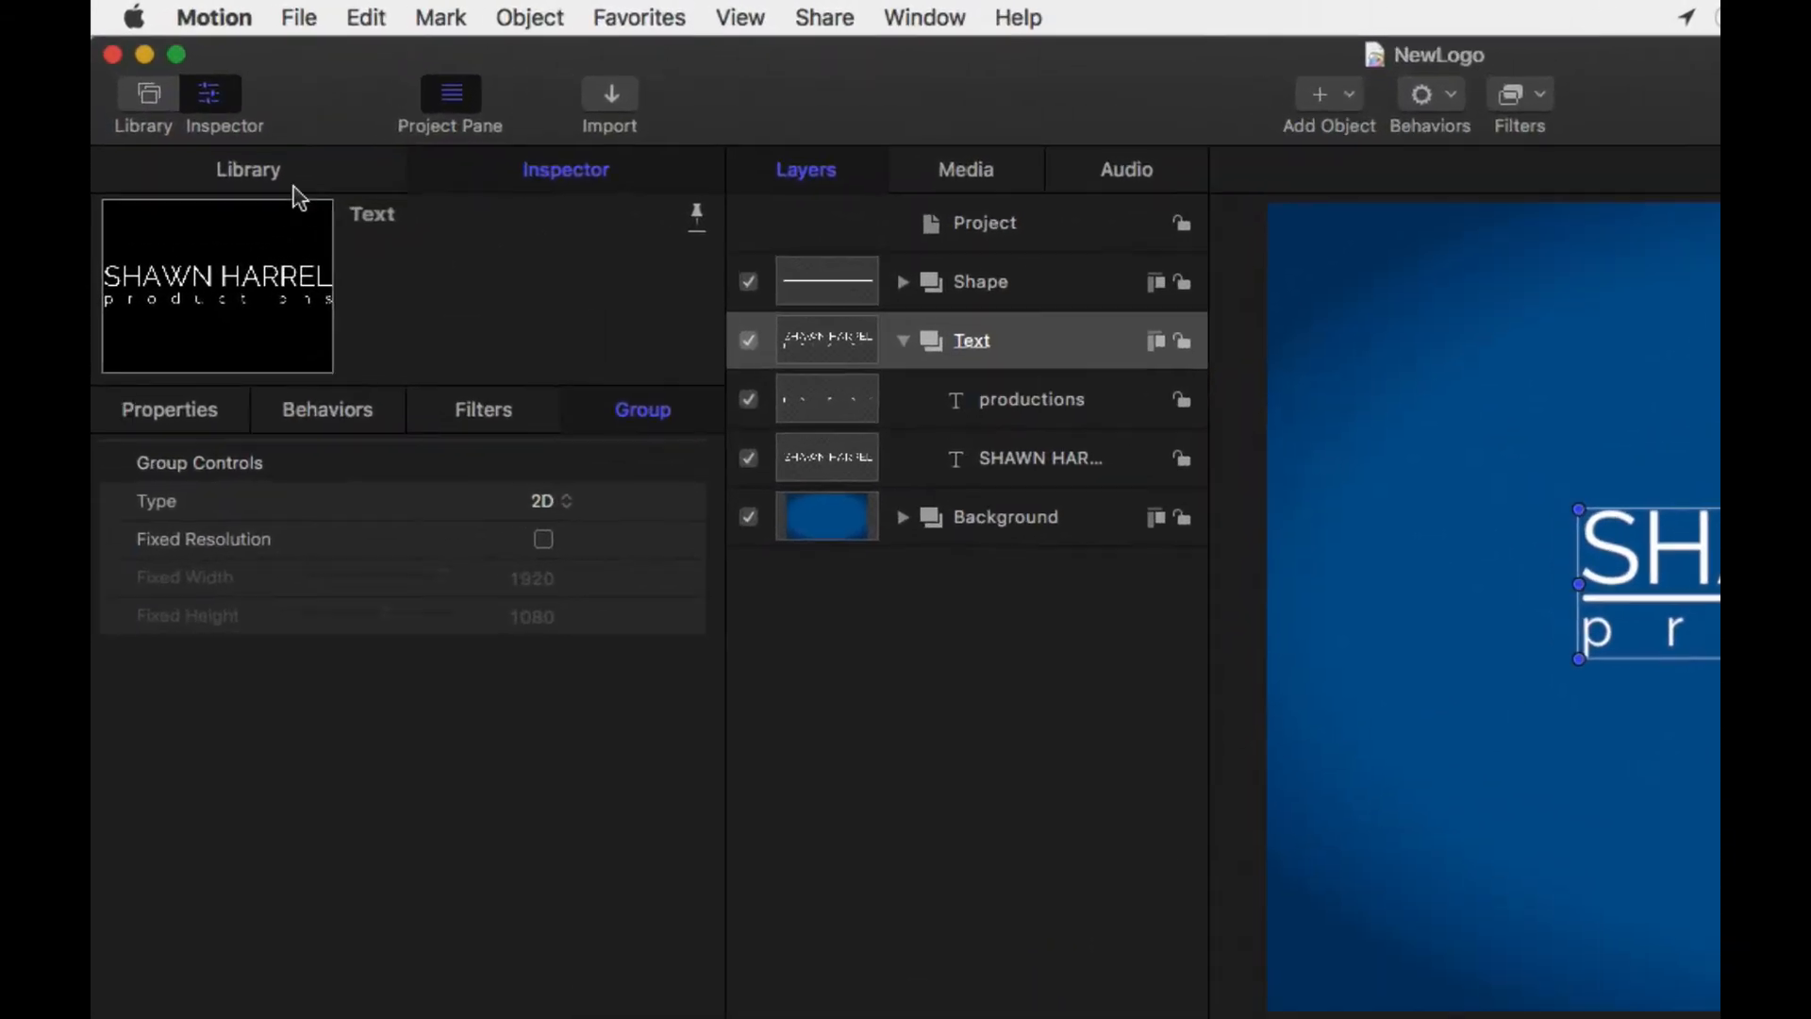
left_click(281, 172)
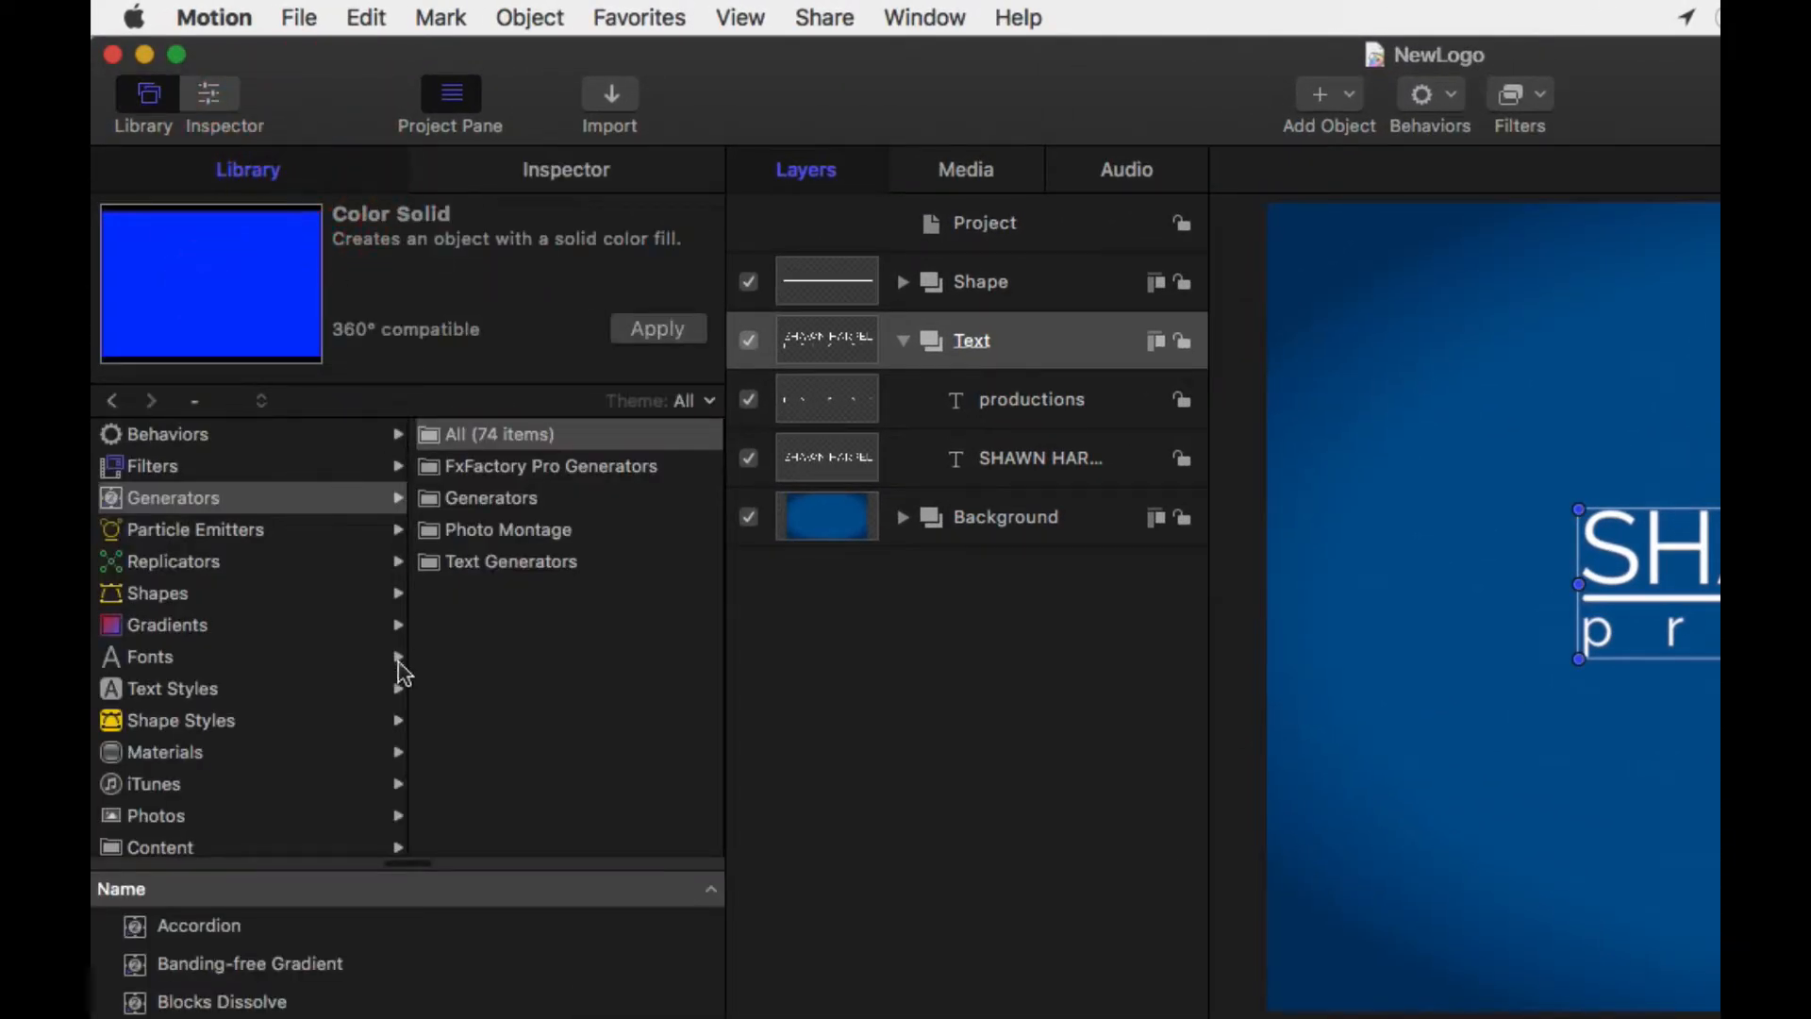
left_click(203, 438)
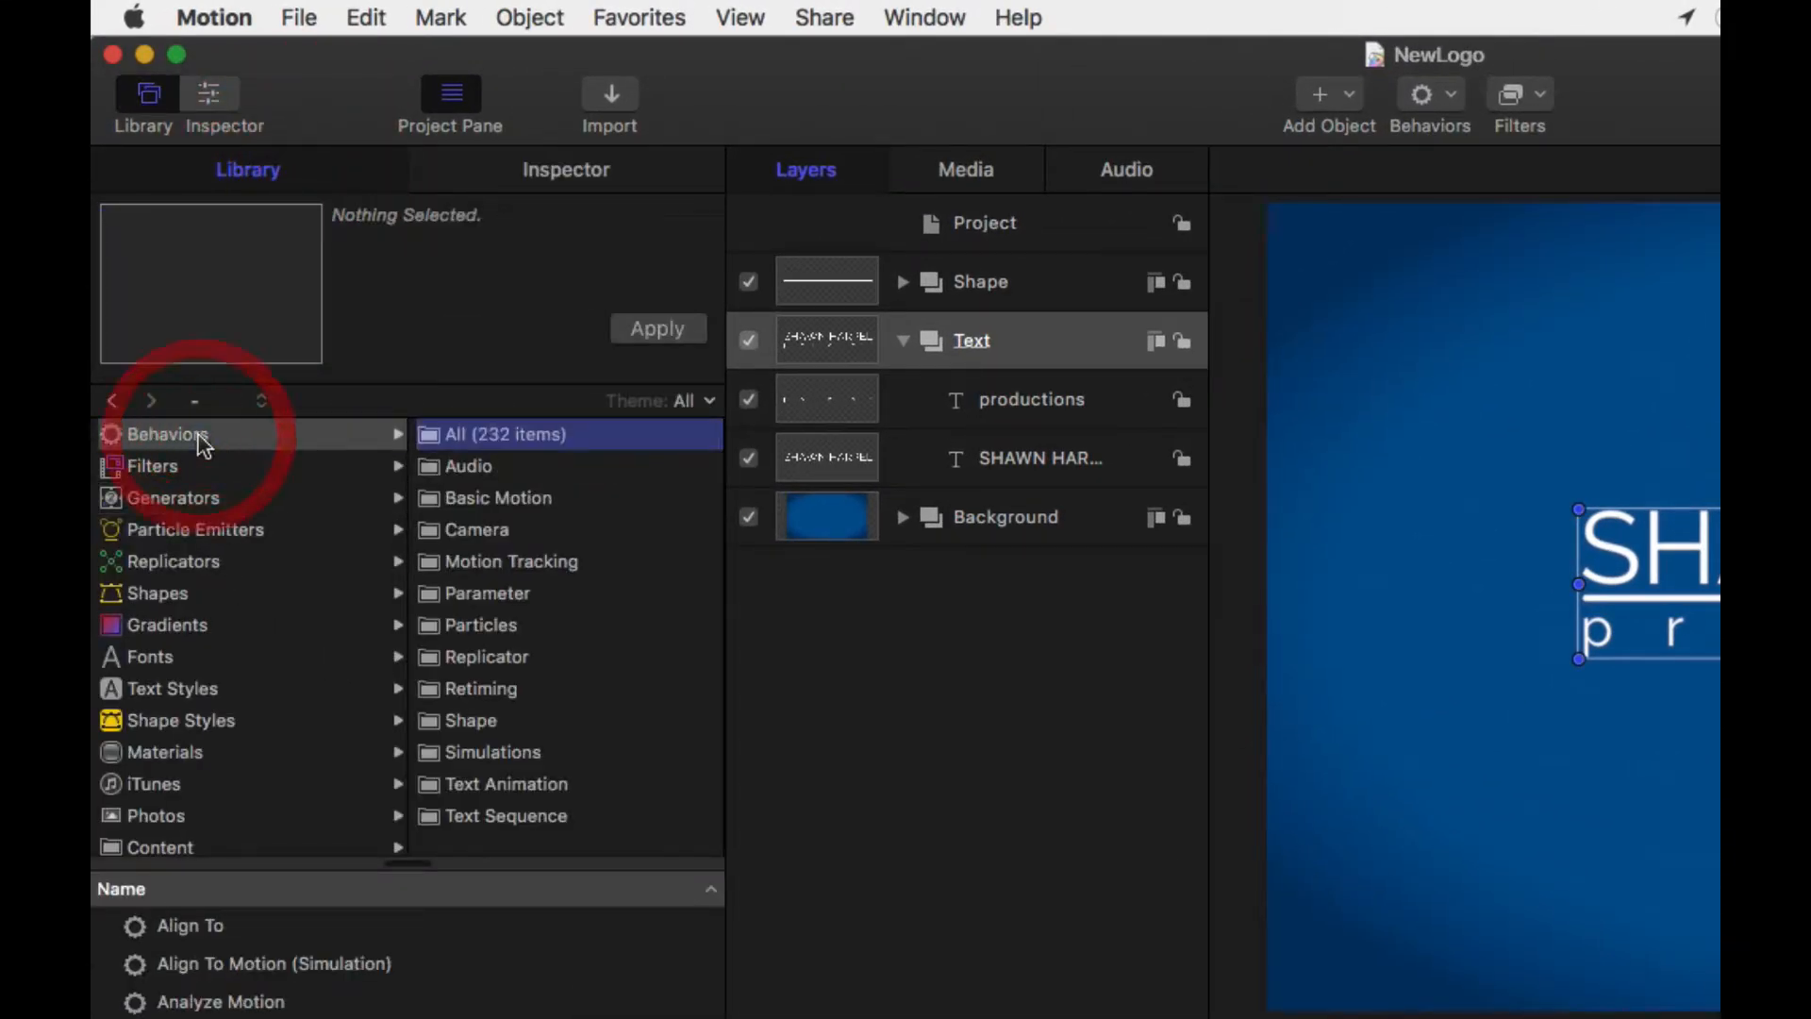
left_click(578, 815)
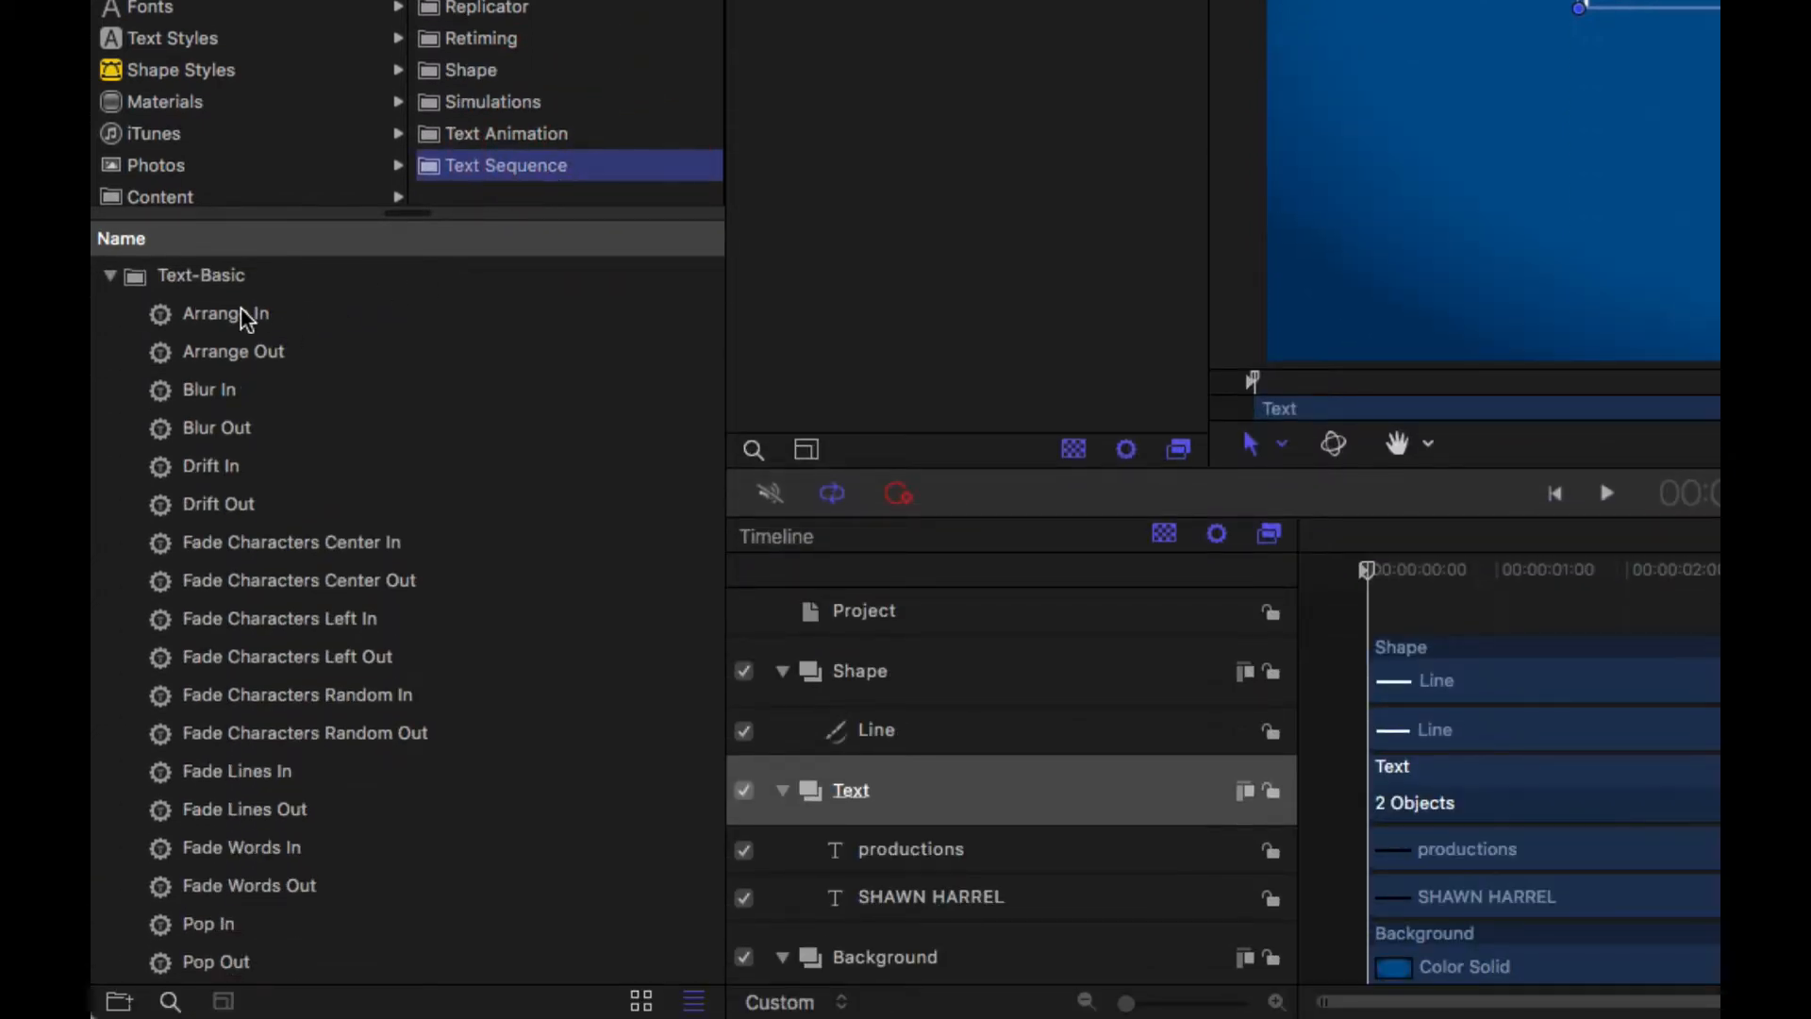
left_click_drag(243, 313, 662, 246)
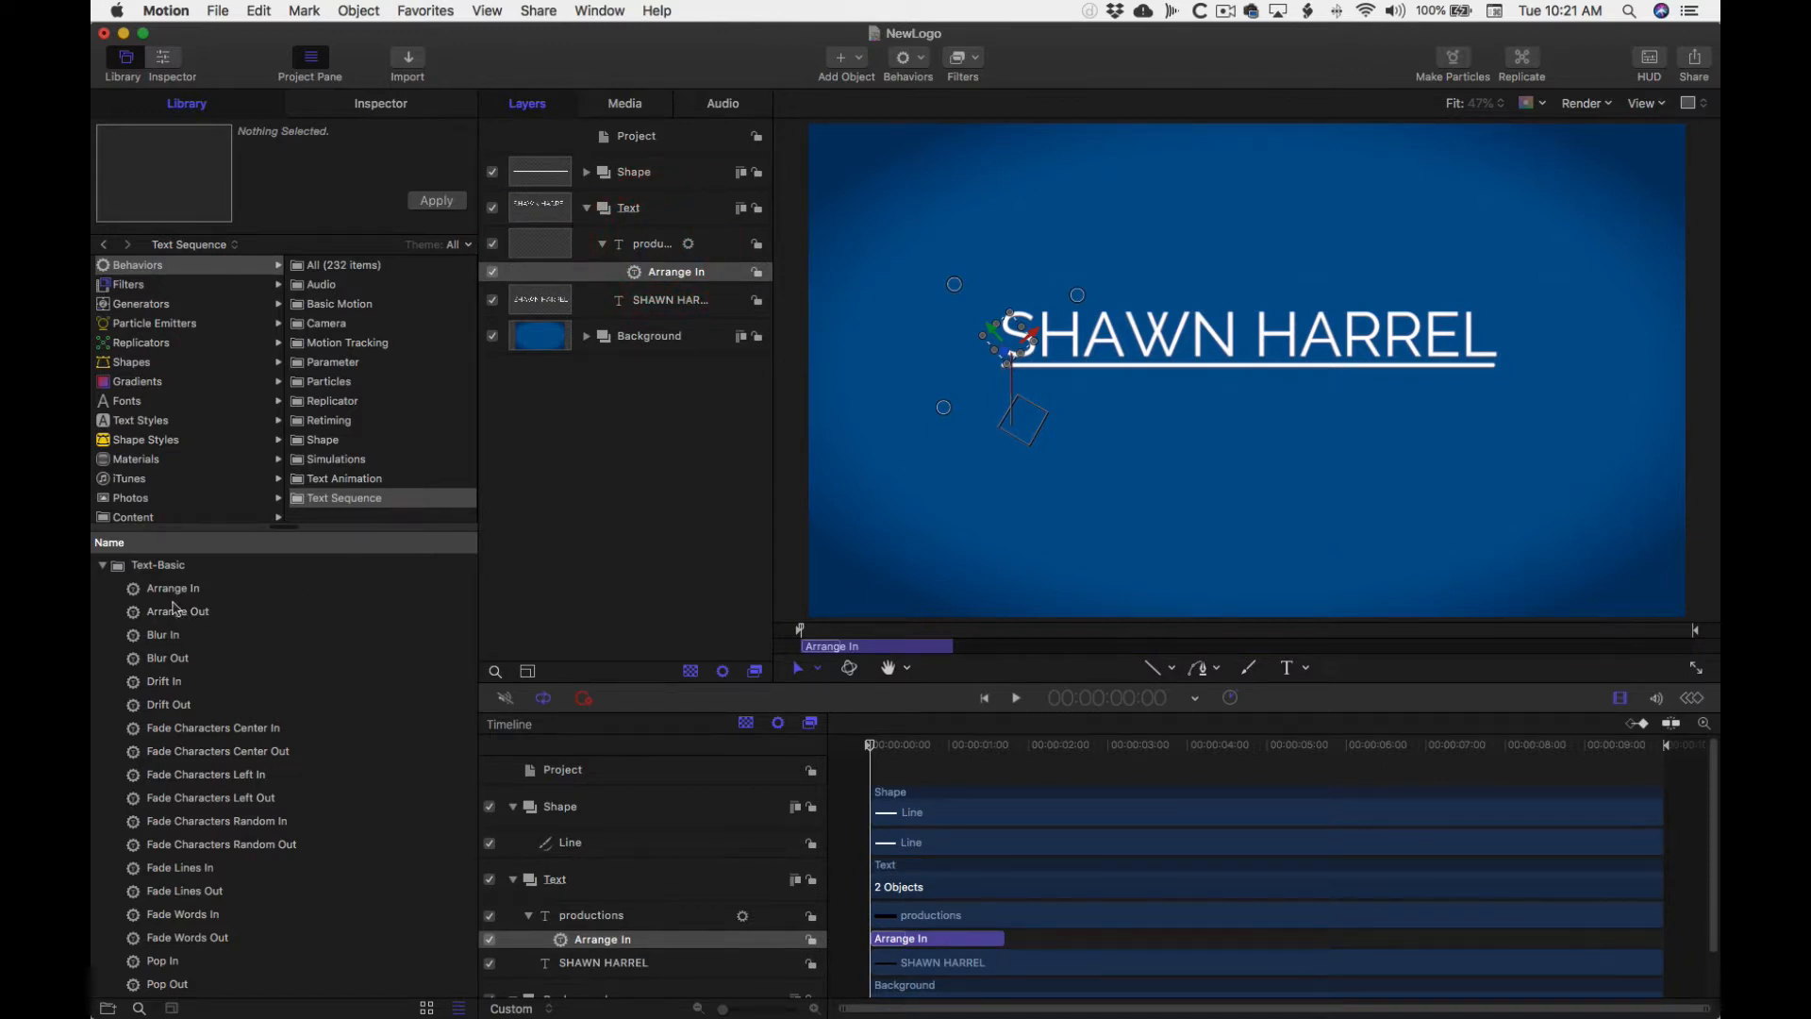
left_click_drag(170, 595, 606, 970)
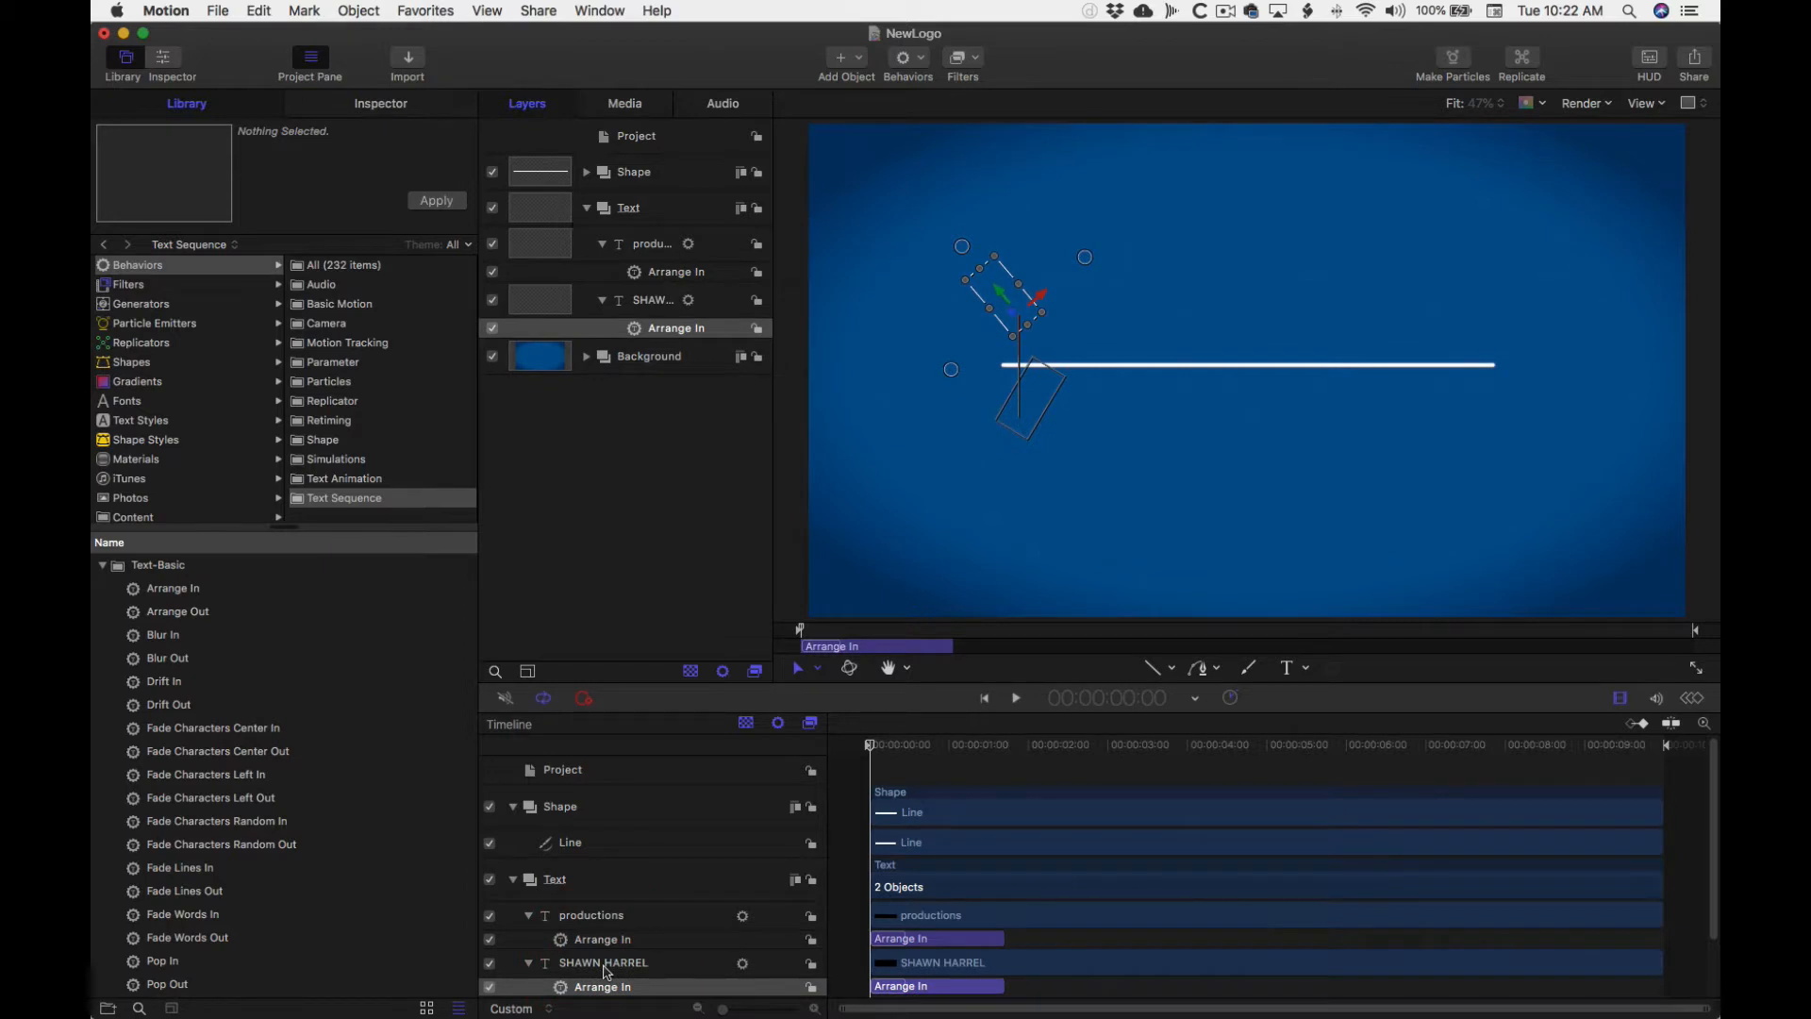
- Add the Fade Characters Random Out behavior to both "productions" and the name text
scroll(608, 972, "down", 3)
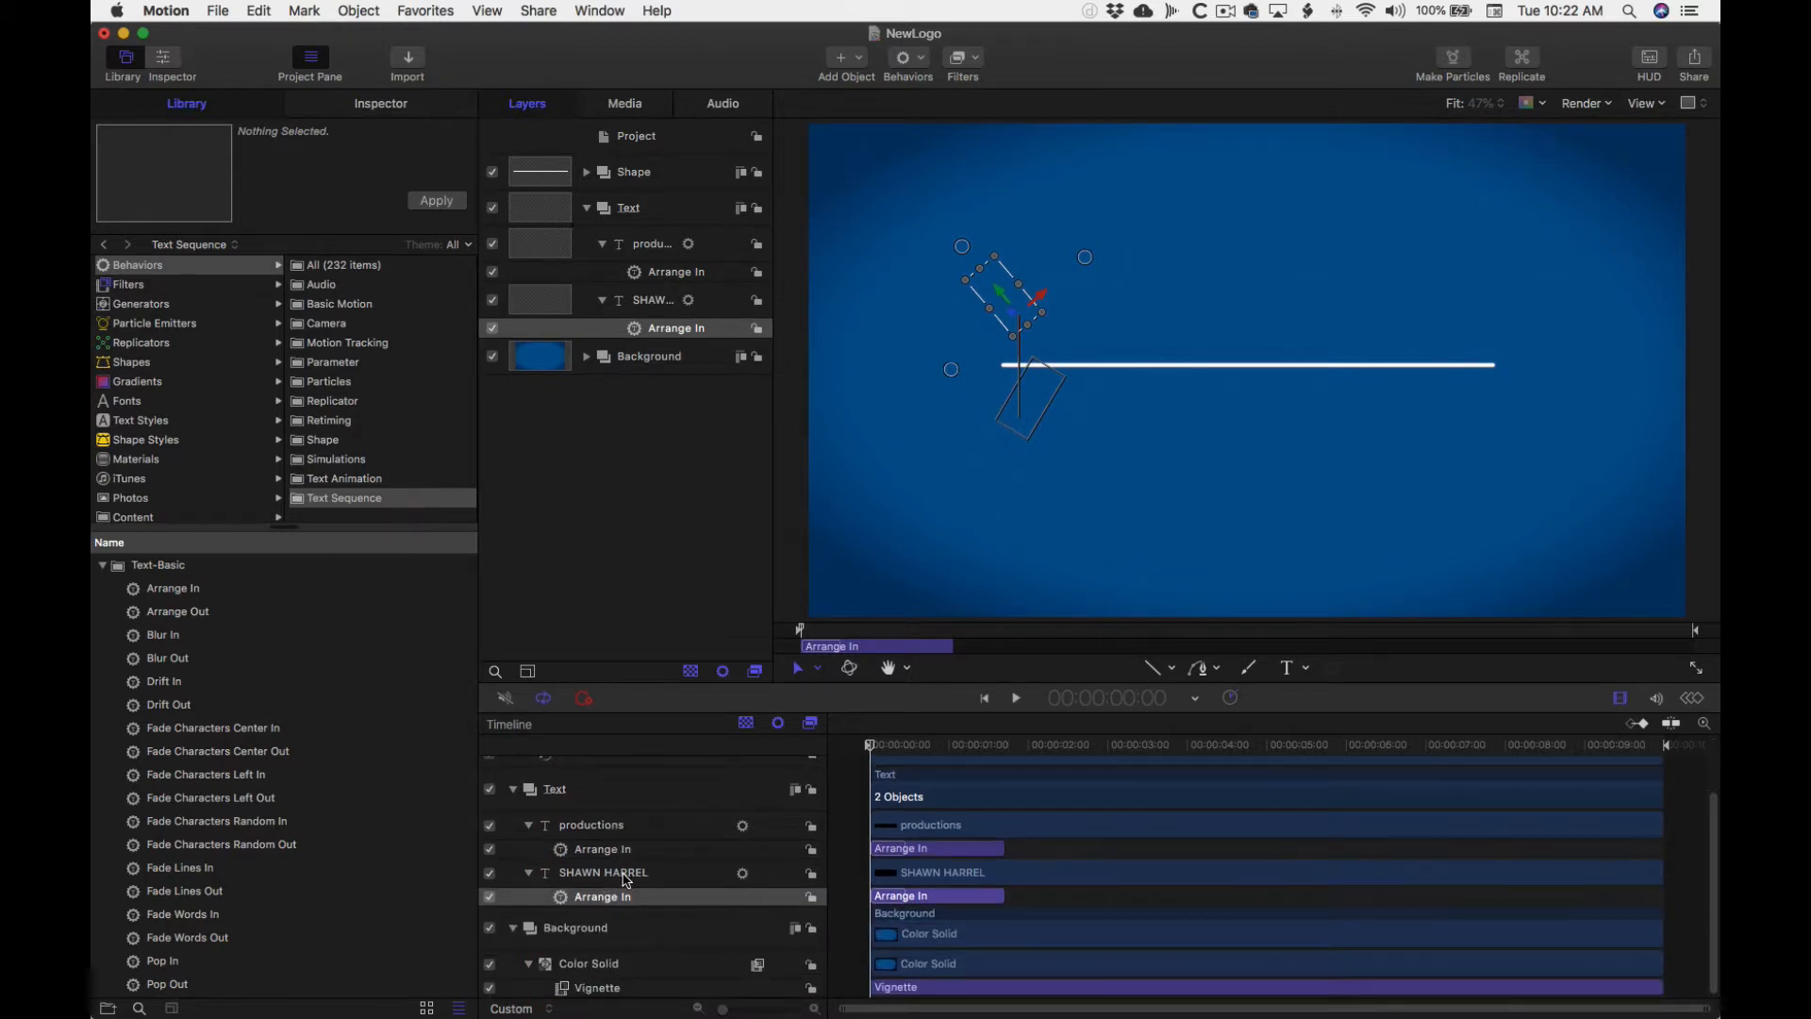
left_click(208, 845)
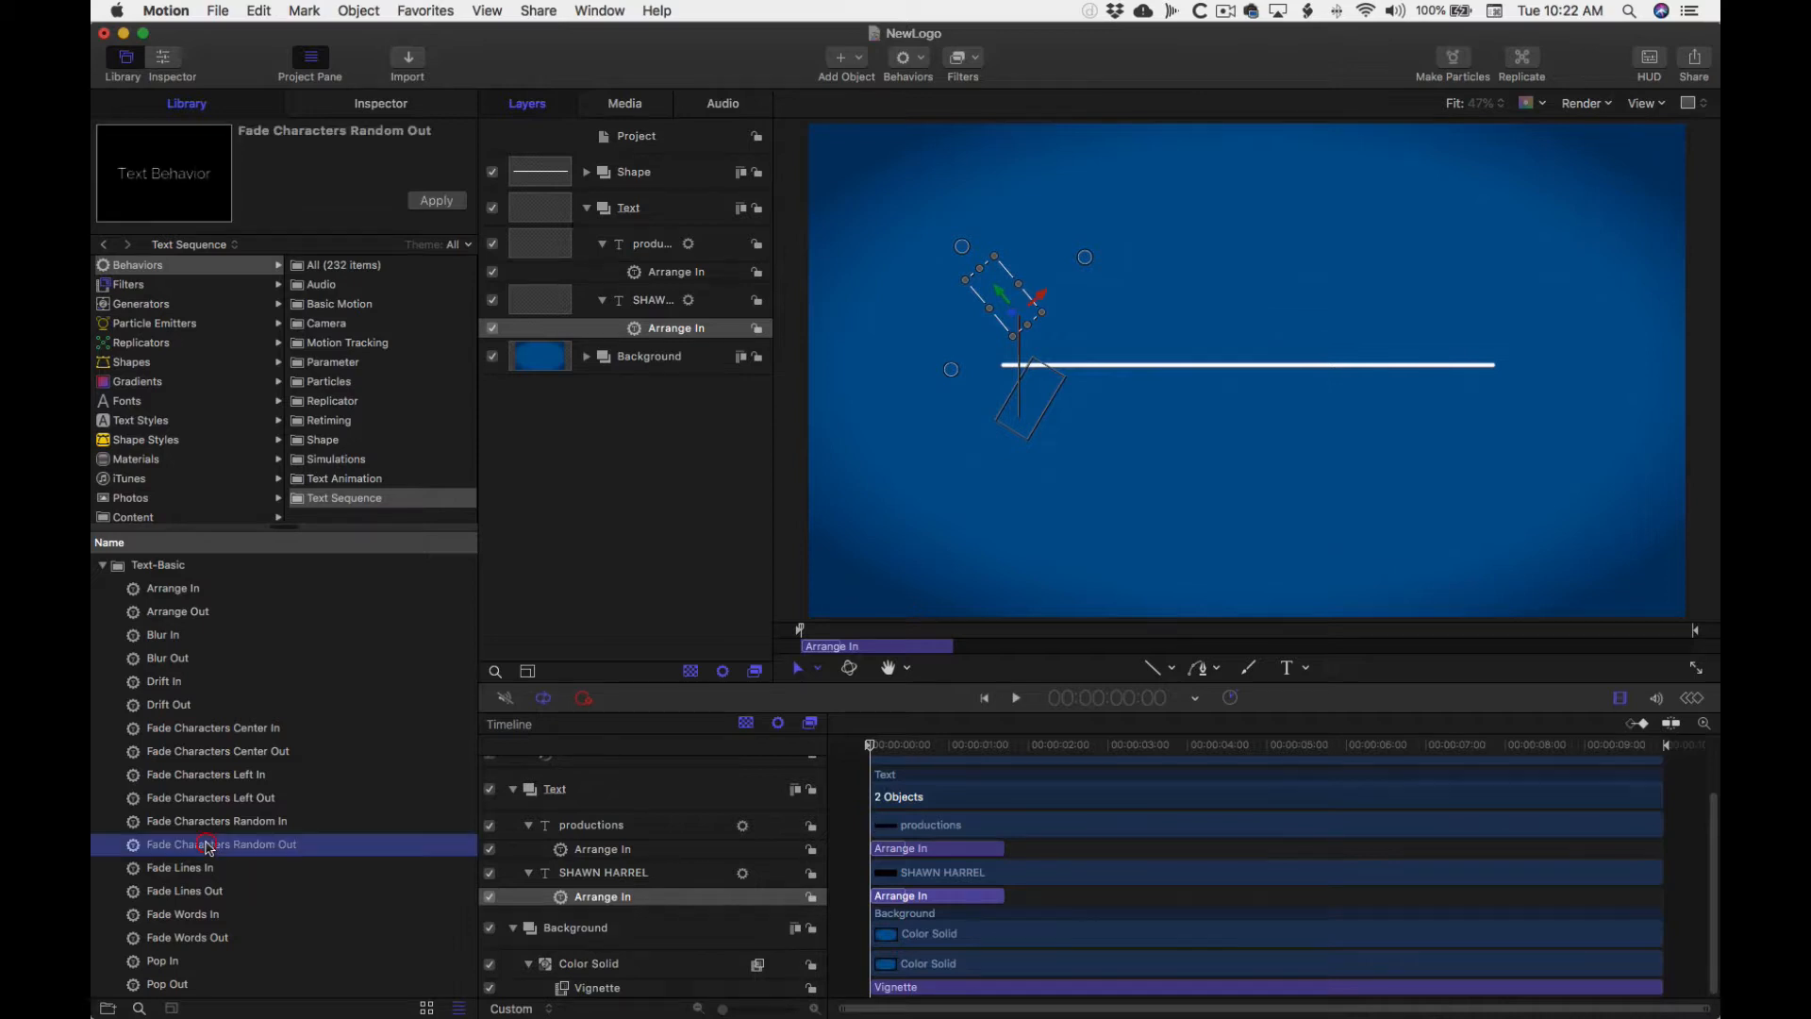
left_click_drag(191, 852, 564, 830)
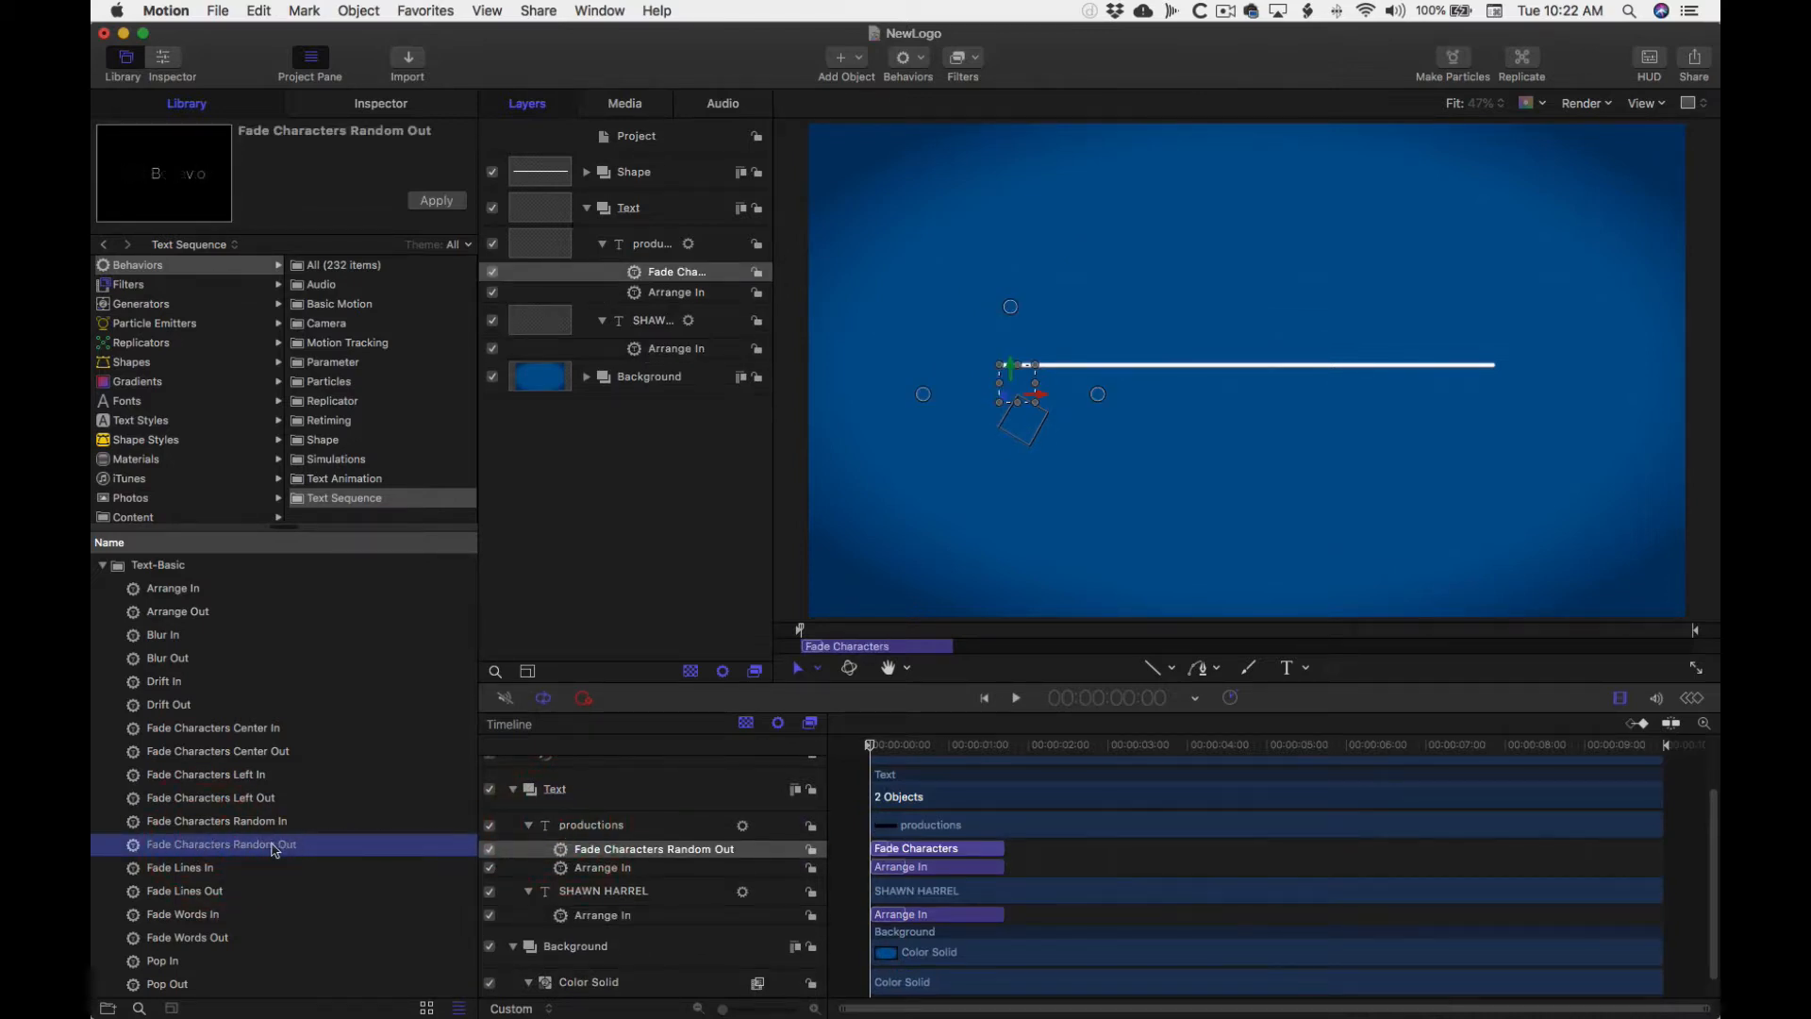
left_click_drag(255, 851, 611, 892)
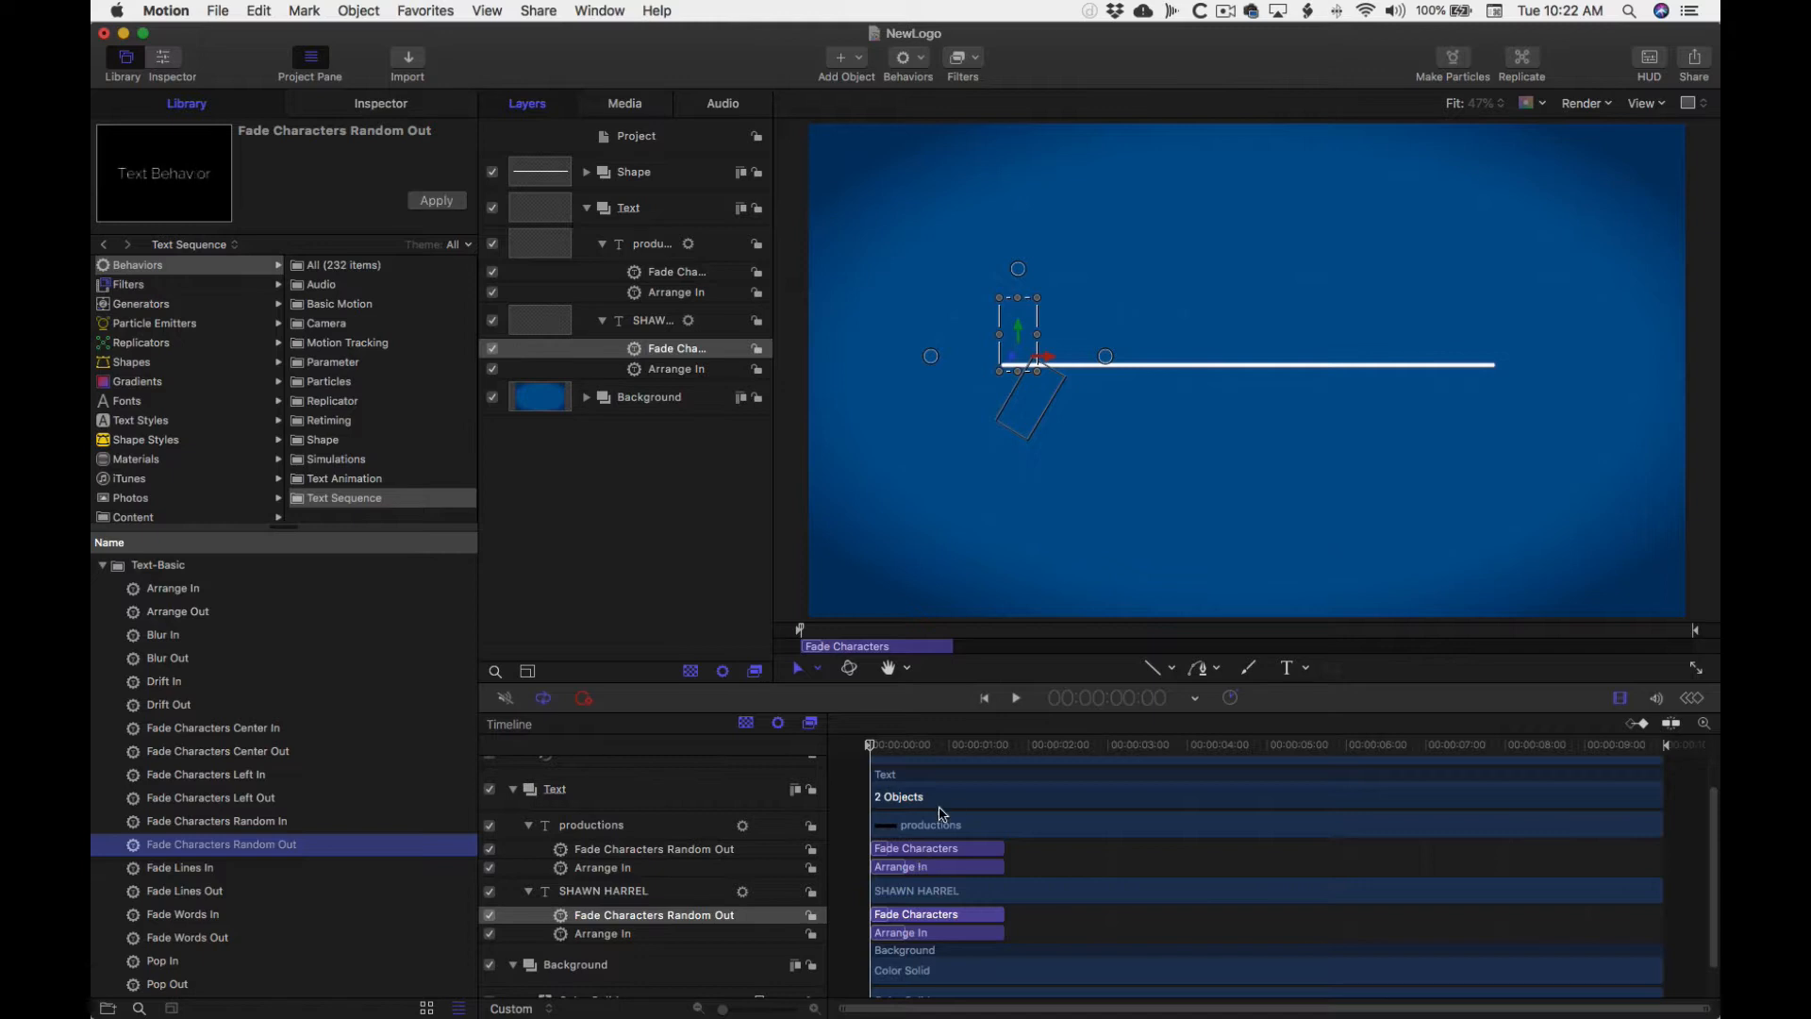
- Shift the Fade Characters Random Out behaviors of both text objects so they end at 9:23, the end of the project
left_click(959, 745)
left_click_drag(960, 745, 1714, 744)
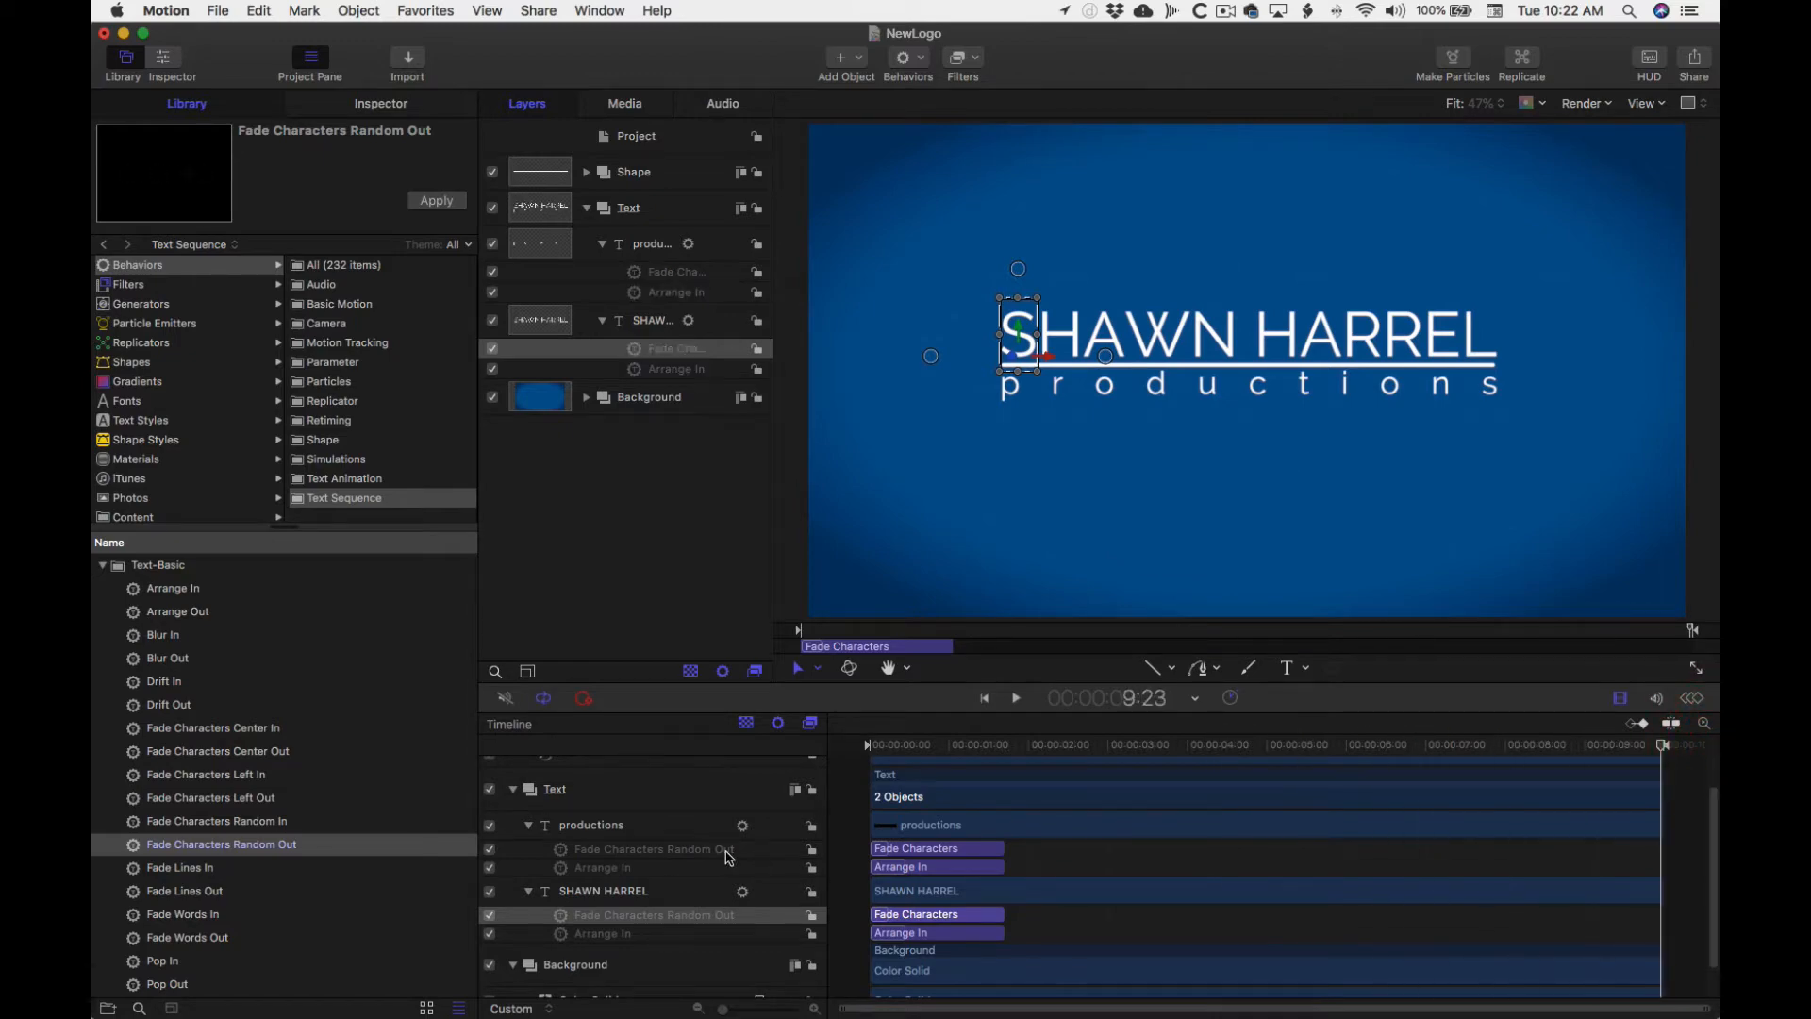
left_click(685, 849)
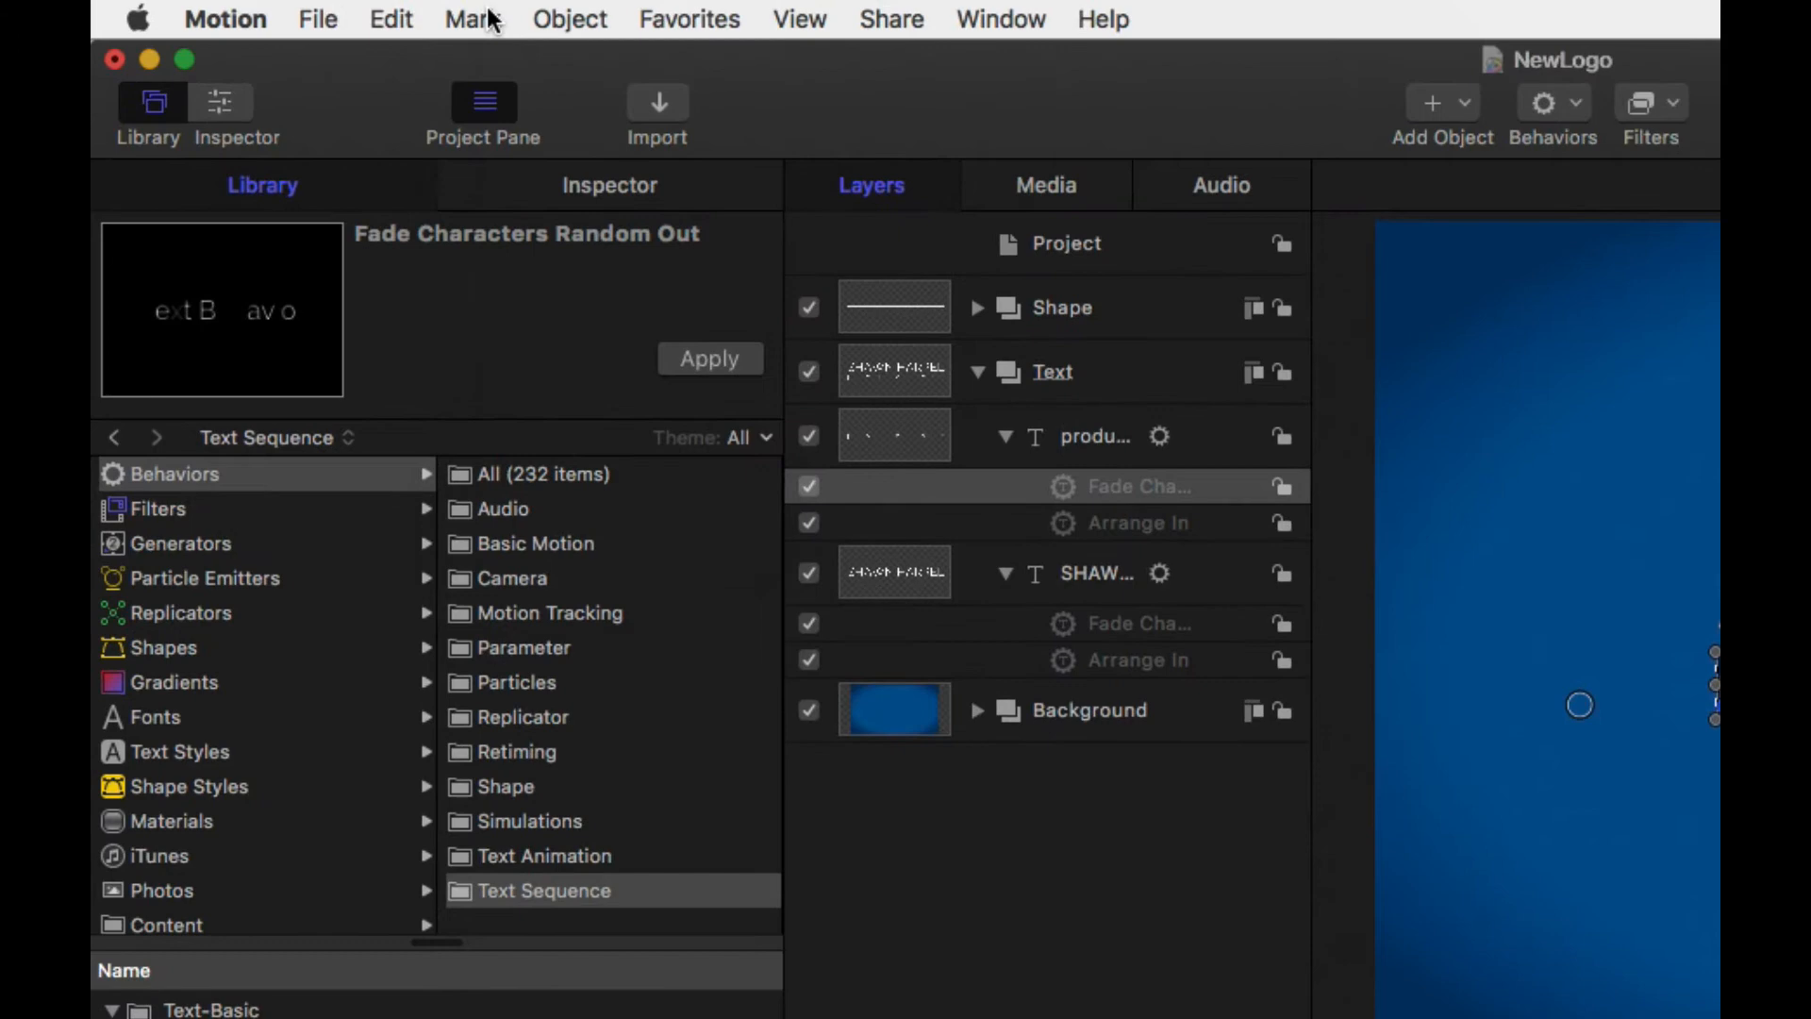
left_click(489, 19)
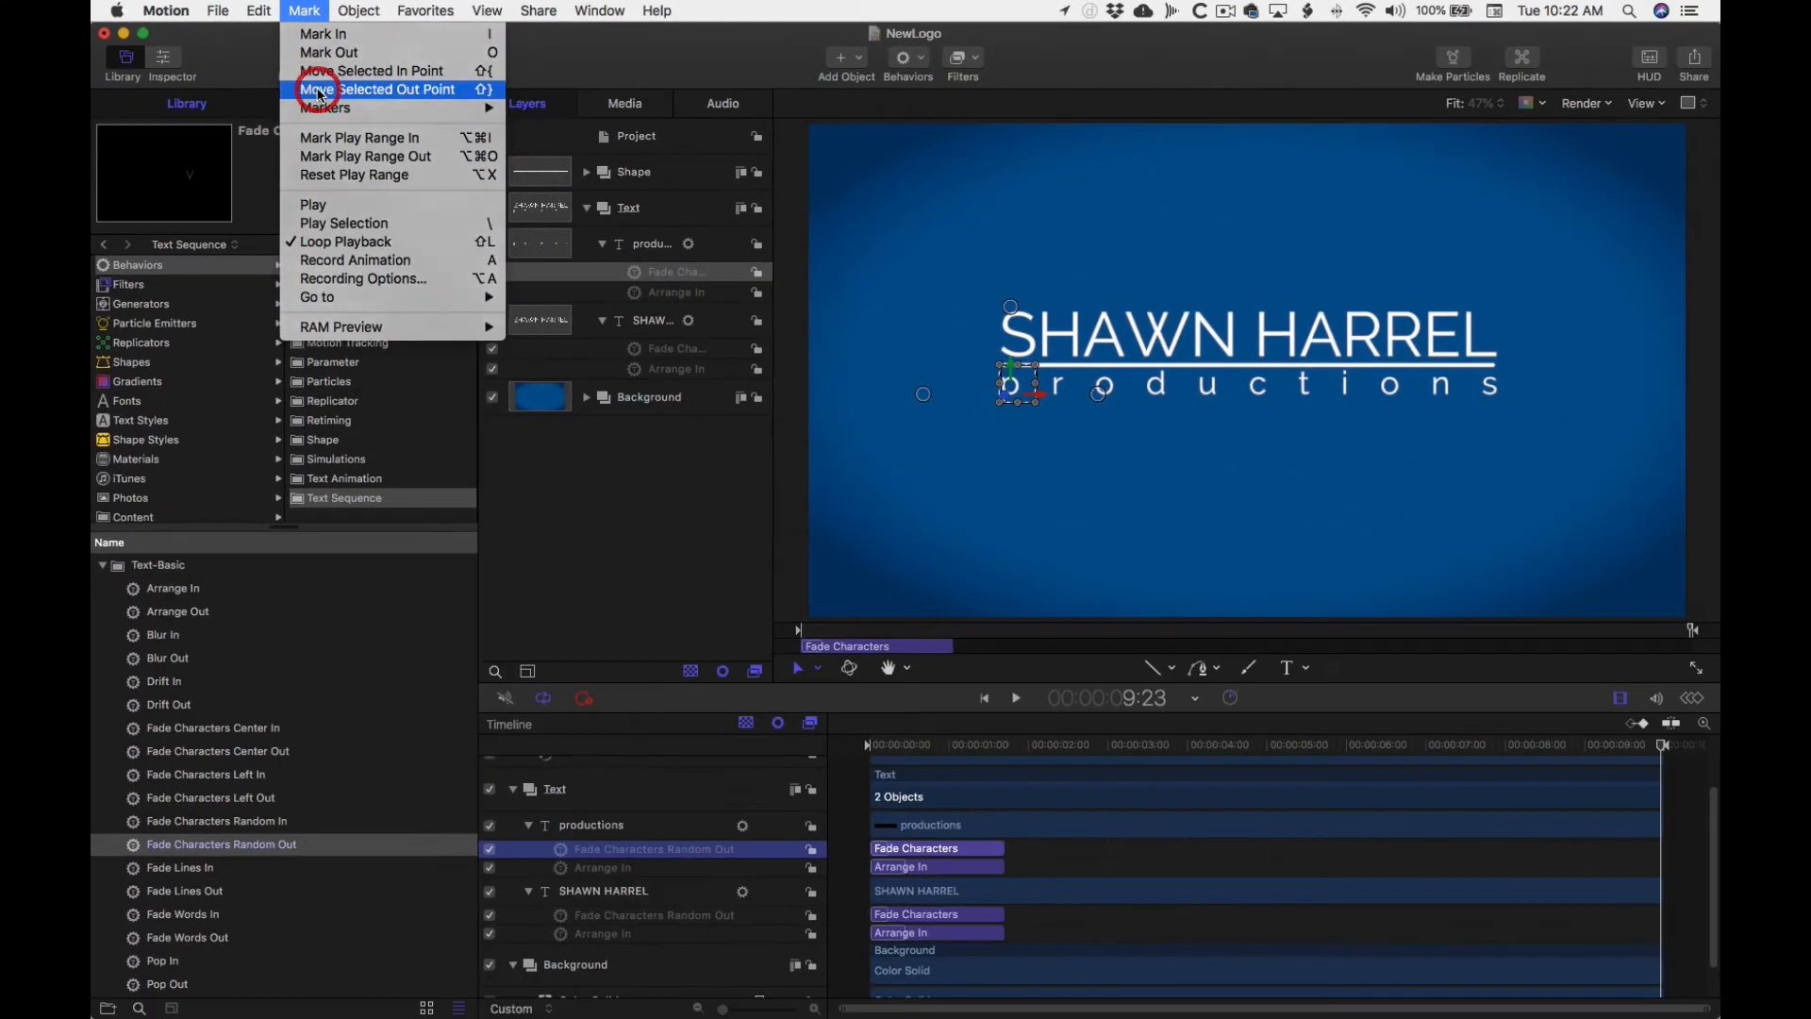
left_click(500, 159)
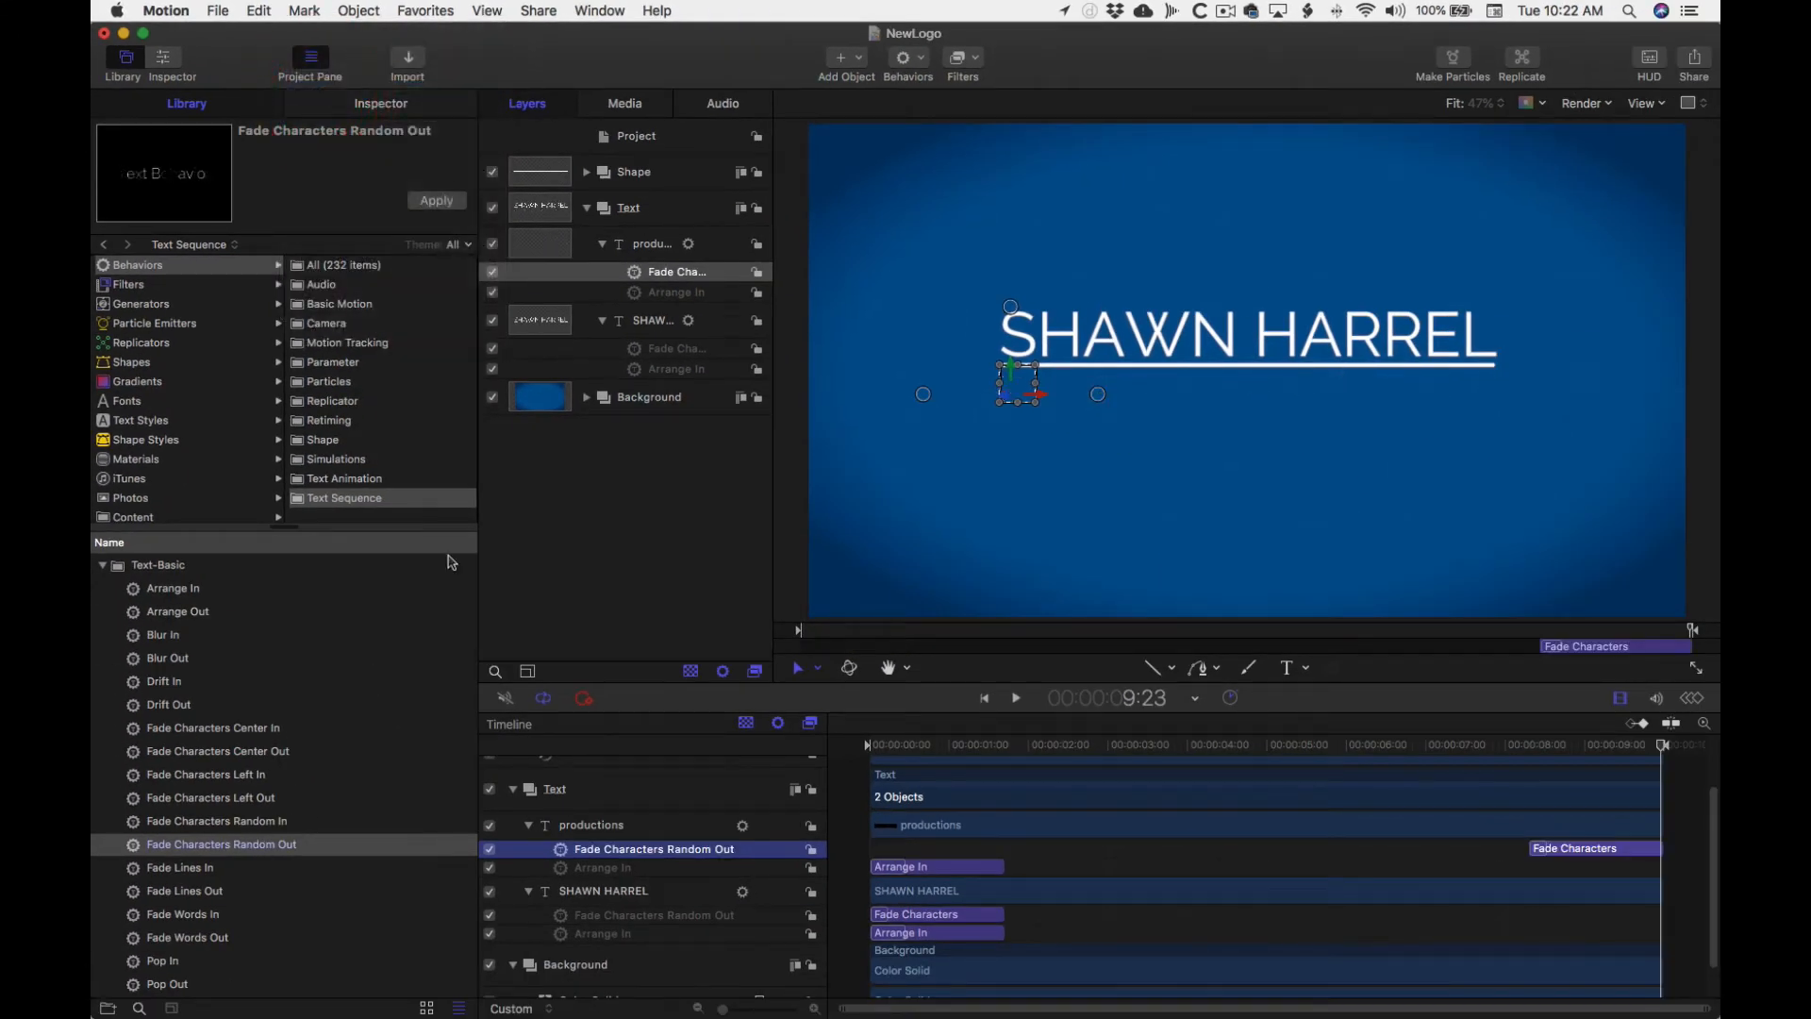
left_click(621, 919)
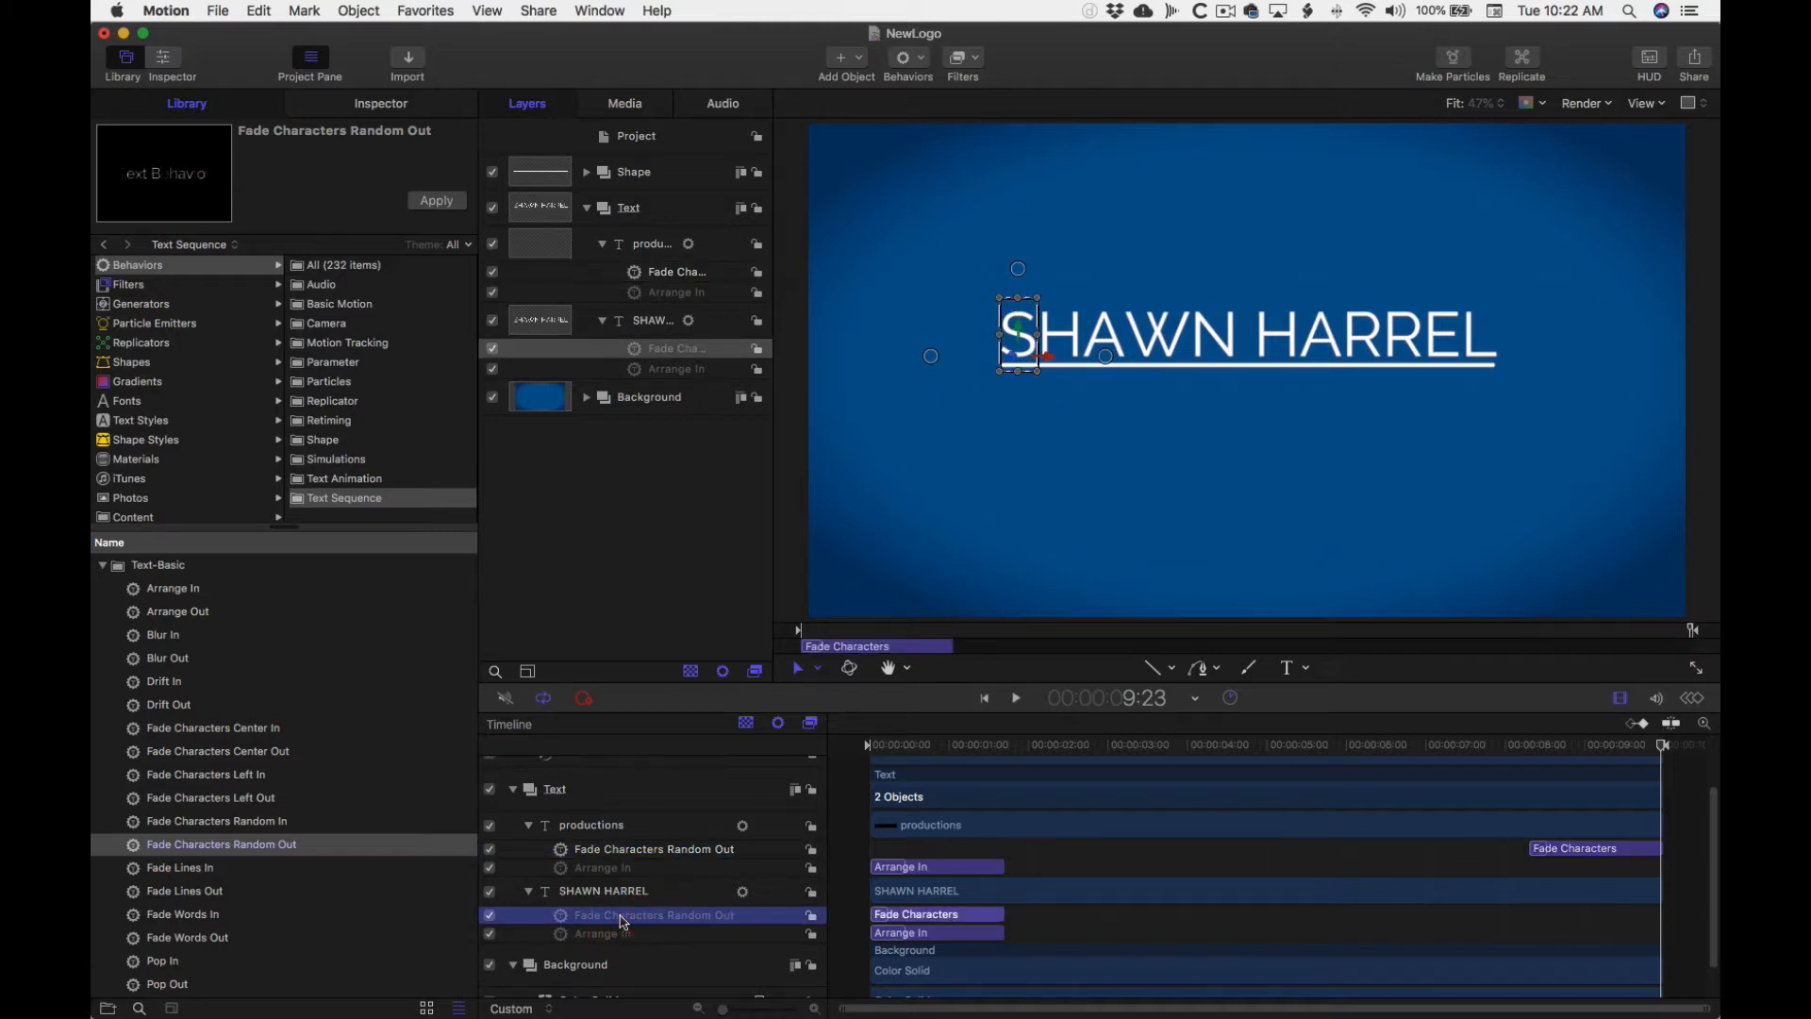
key("shift+bracketright")
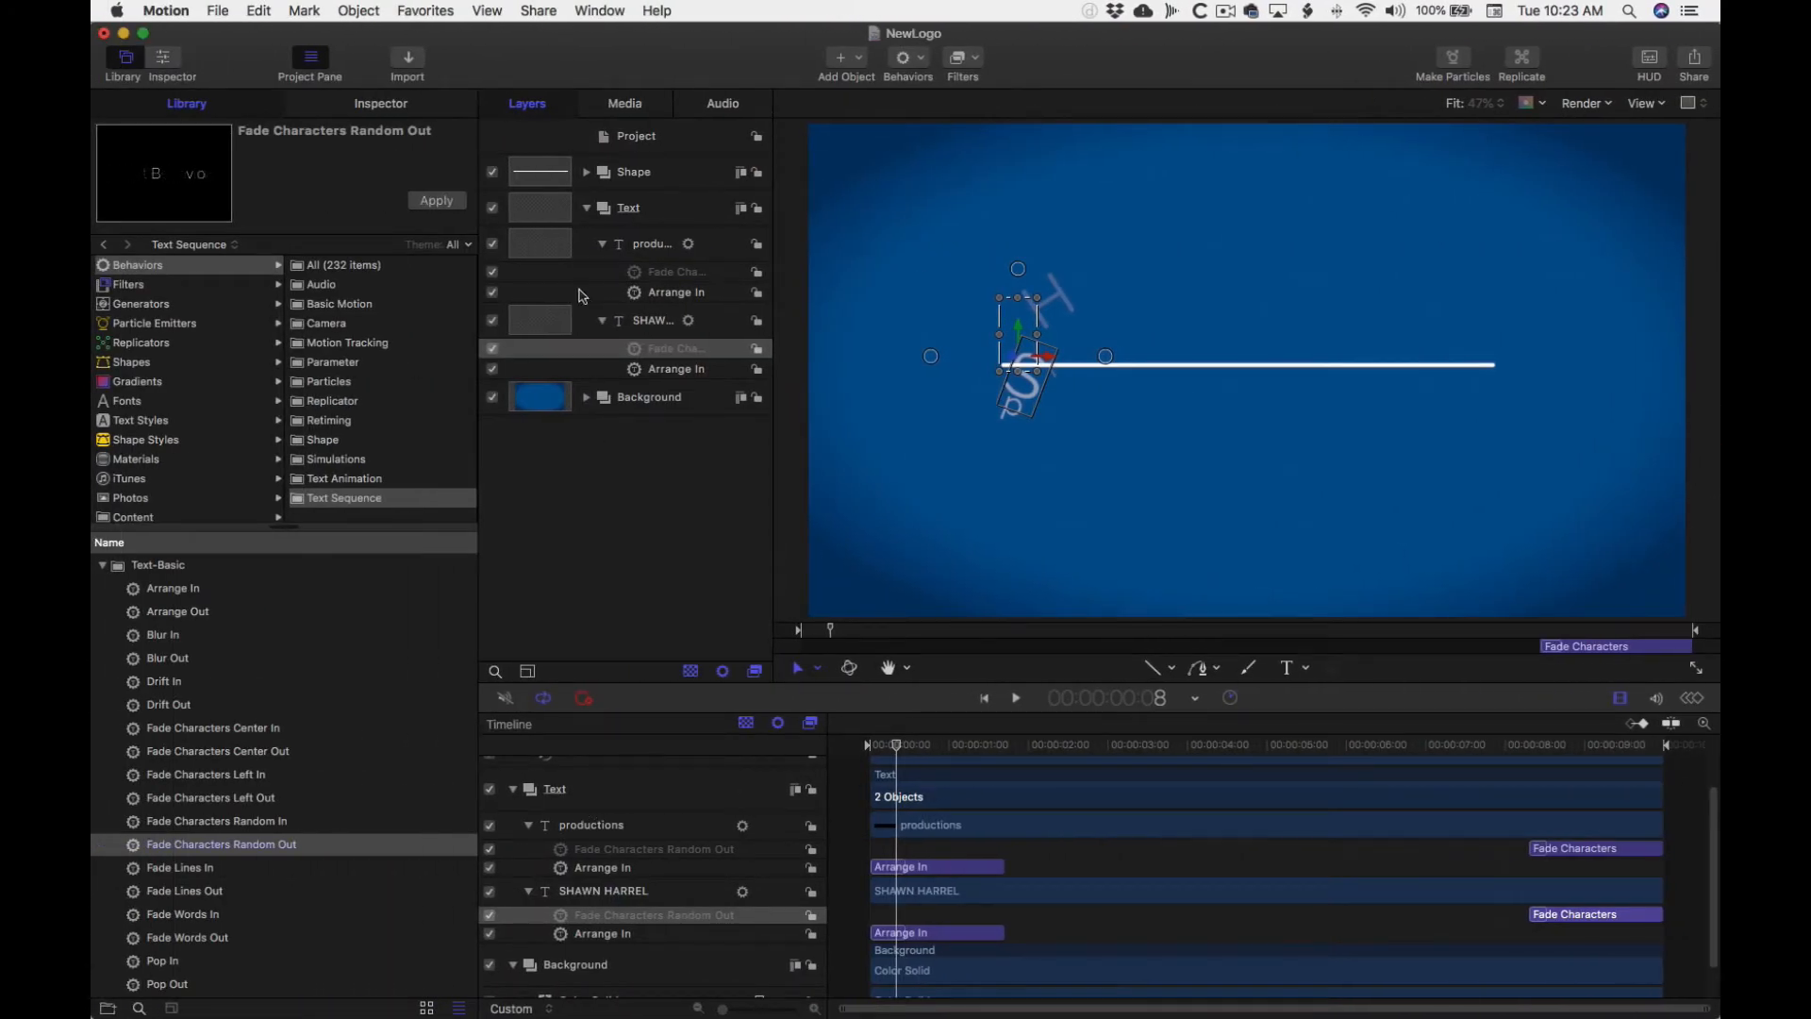
- Apply the Write On shape behavior to the line in the Shape group and end it at 1:16, matching the Arrange In behaviors
left_click(585, 209)
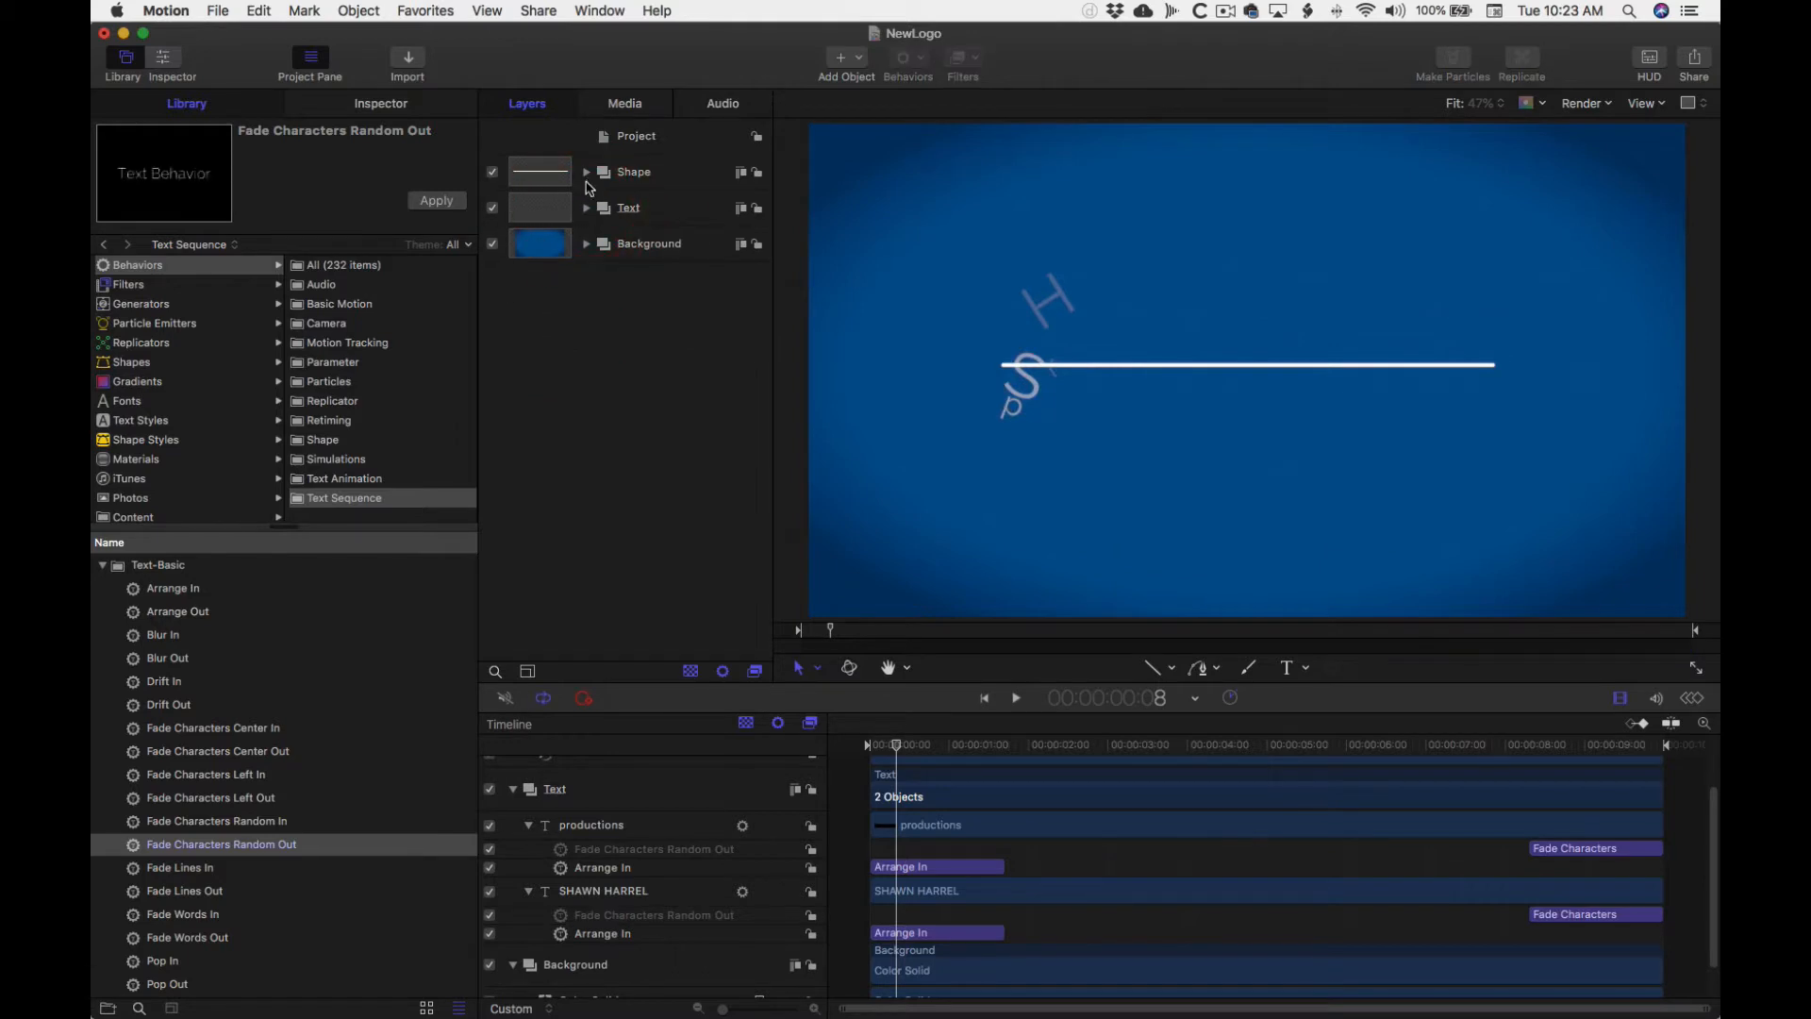
left_click(587, 173)
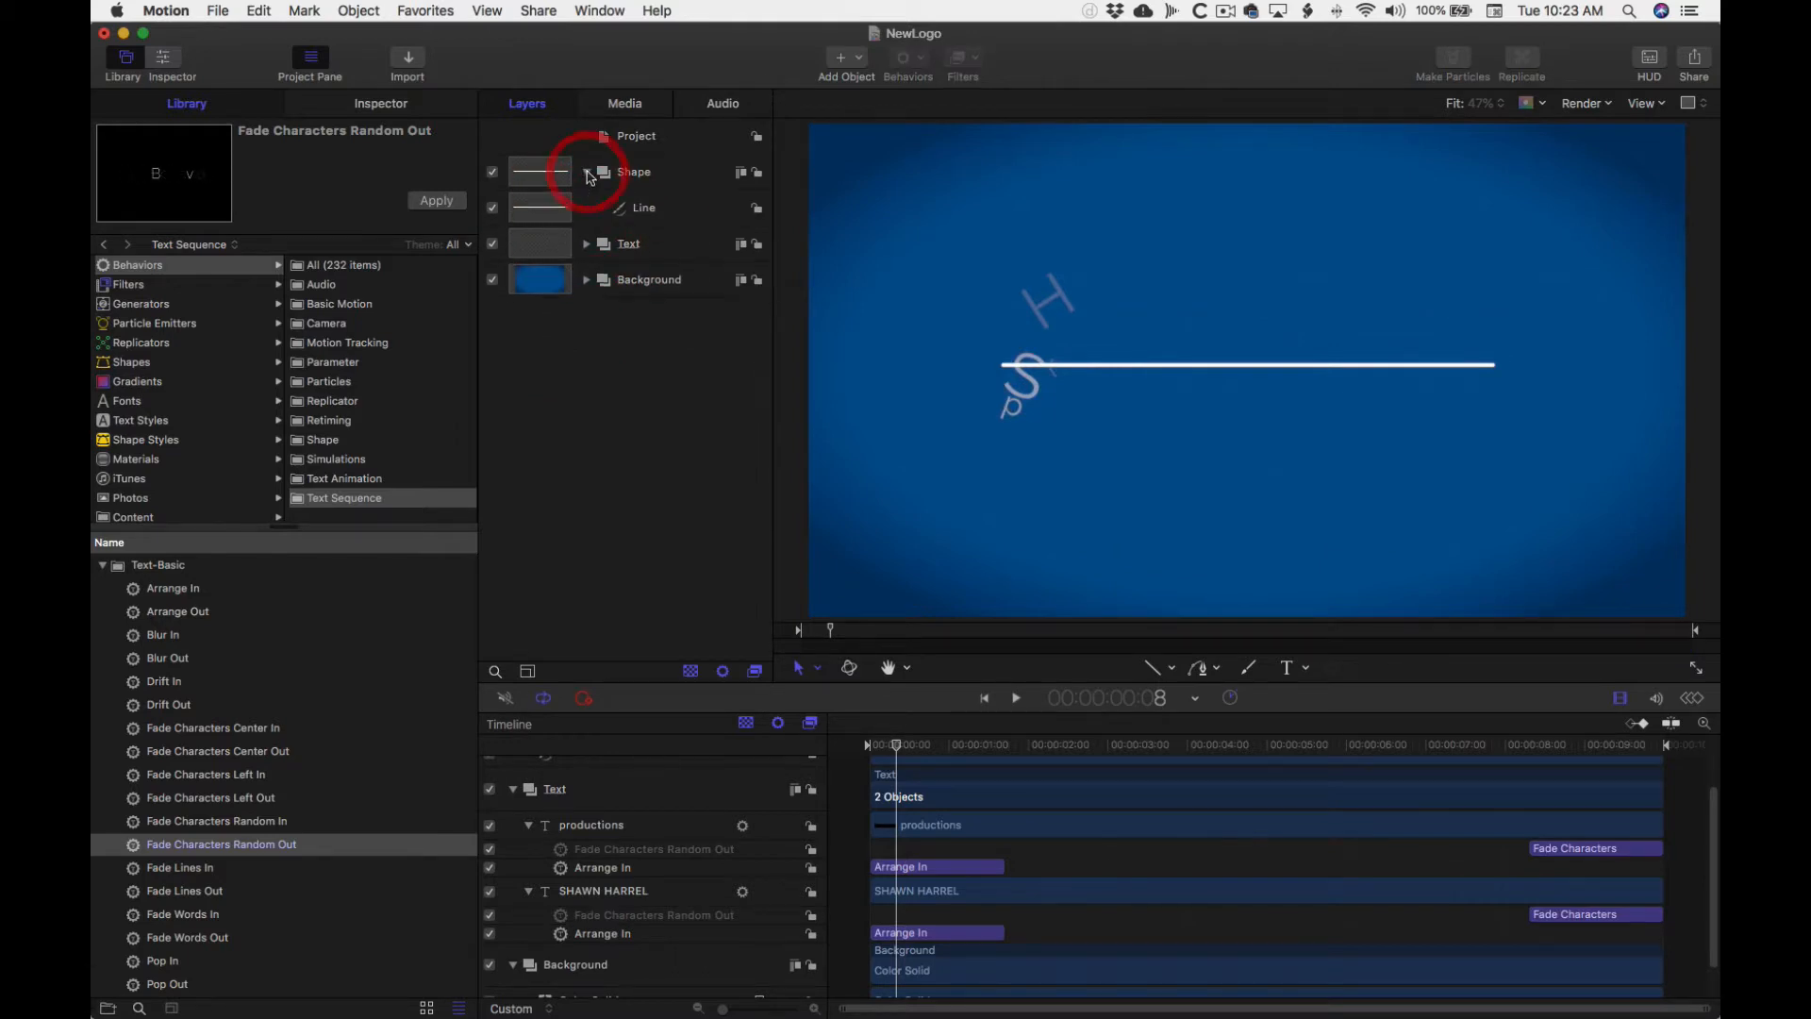
left_click(663, 213)
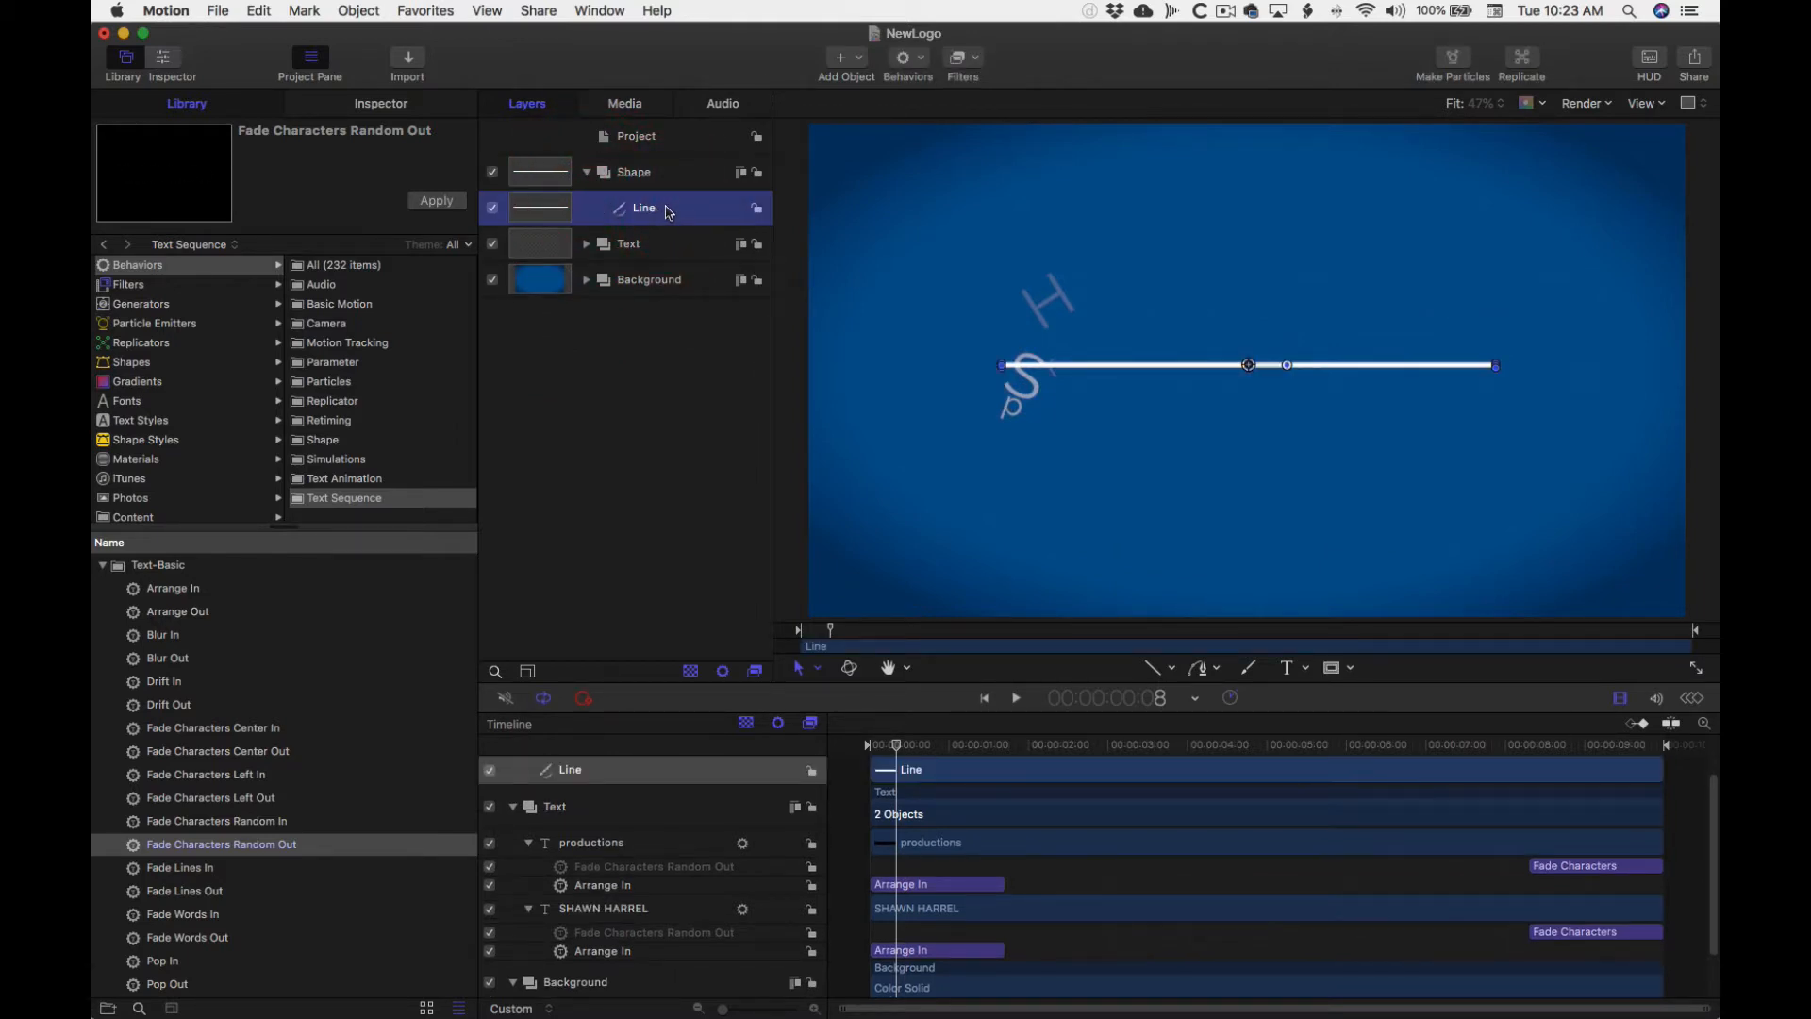
left_click(921, 60)
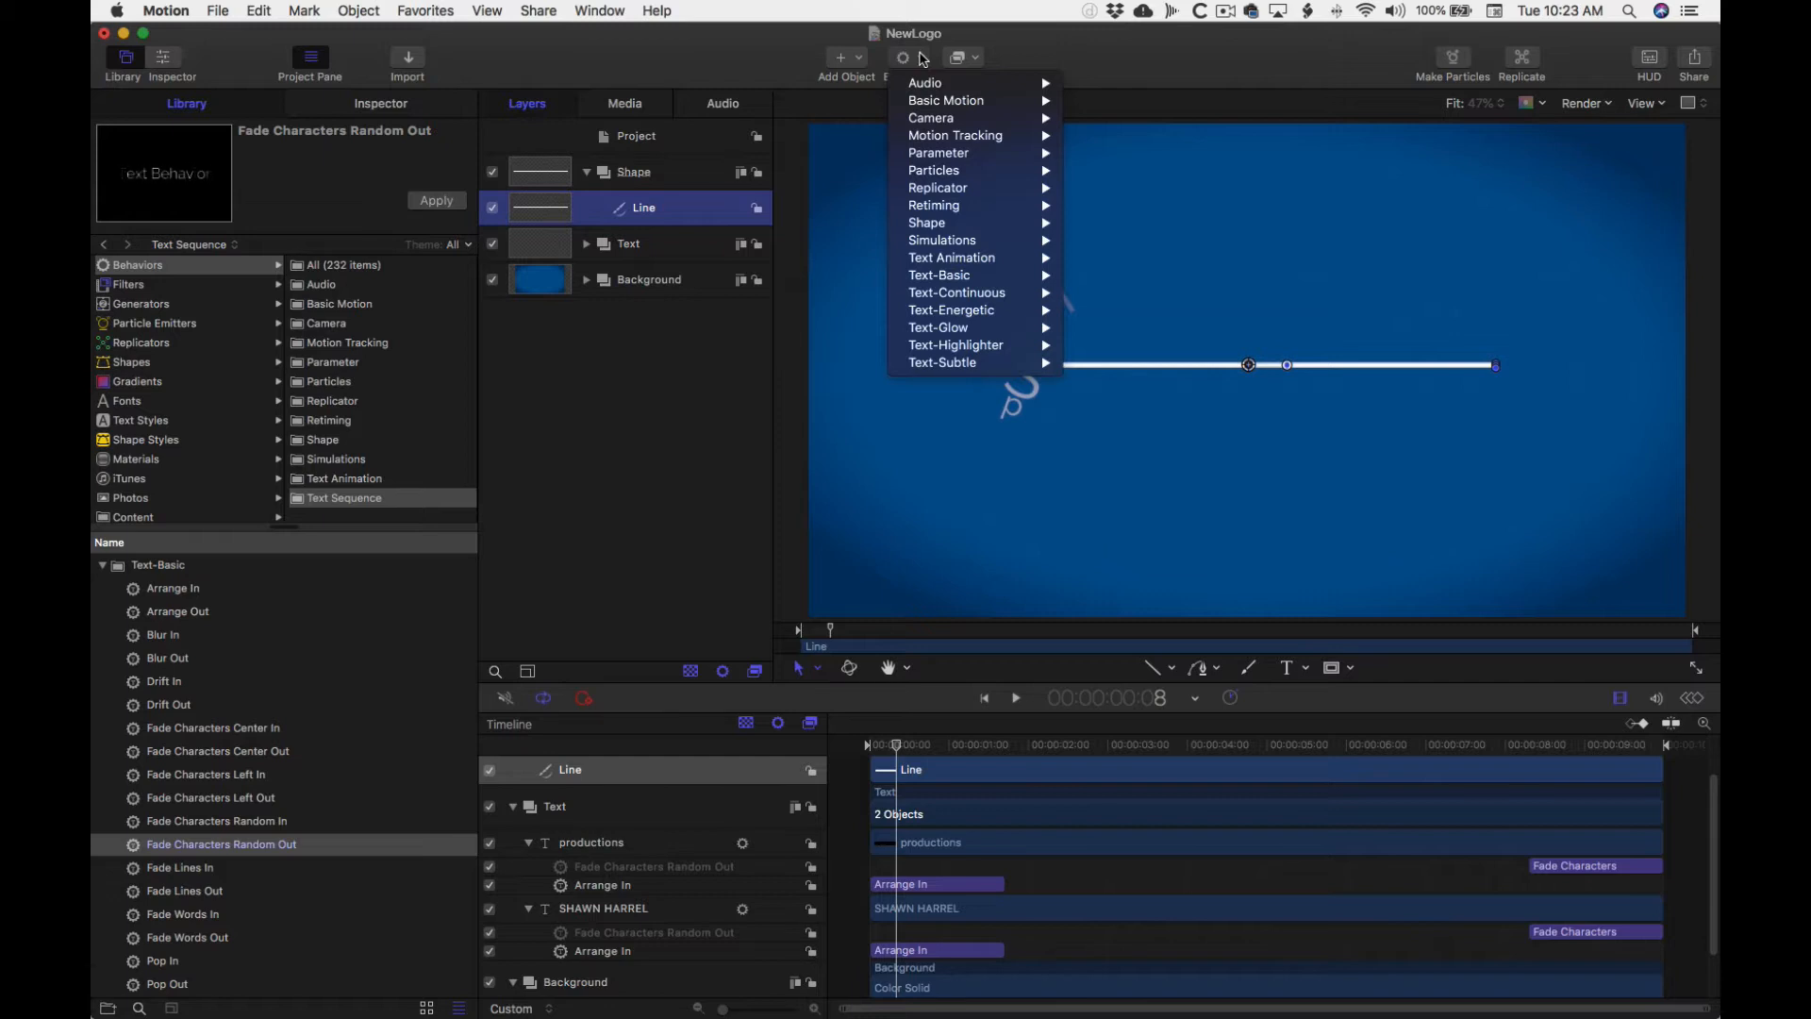
mouse_move(943, 224)
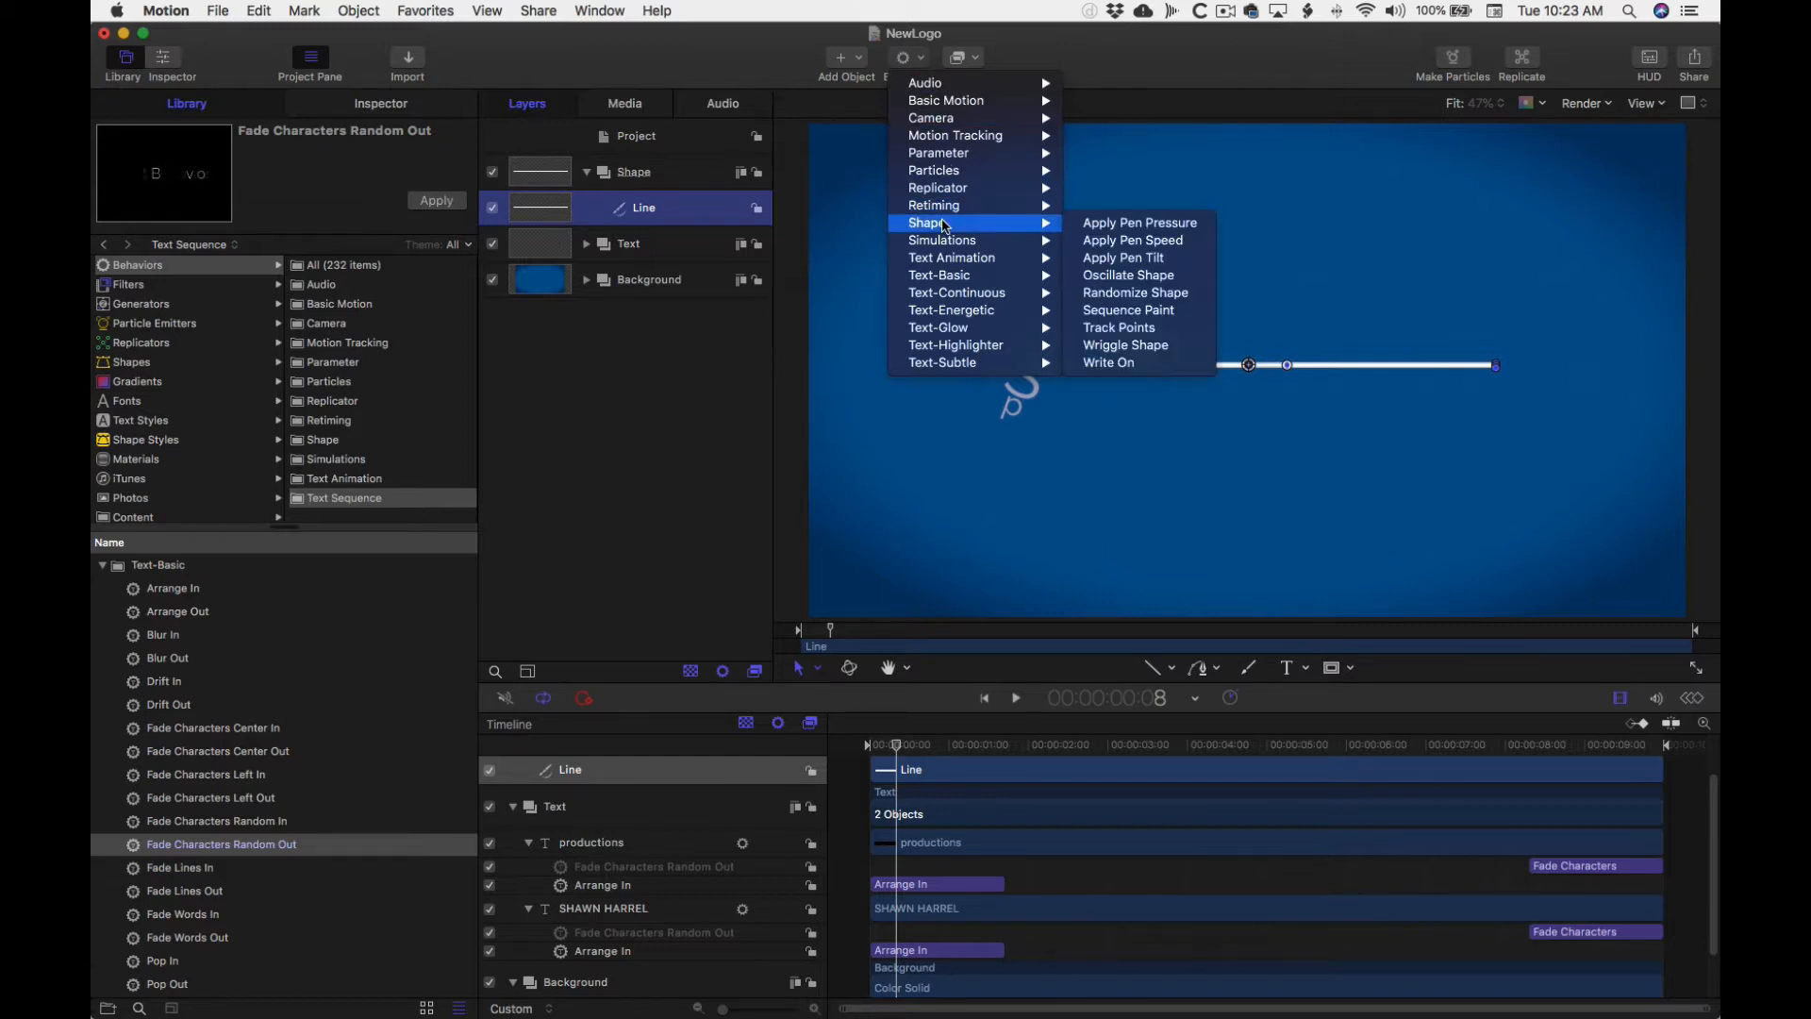
left_click(1127, 364)
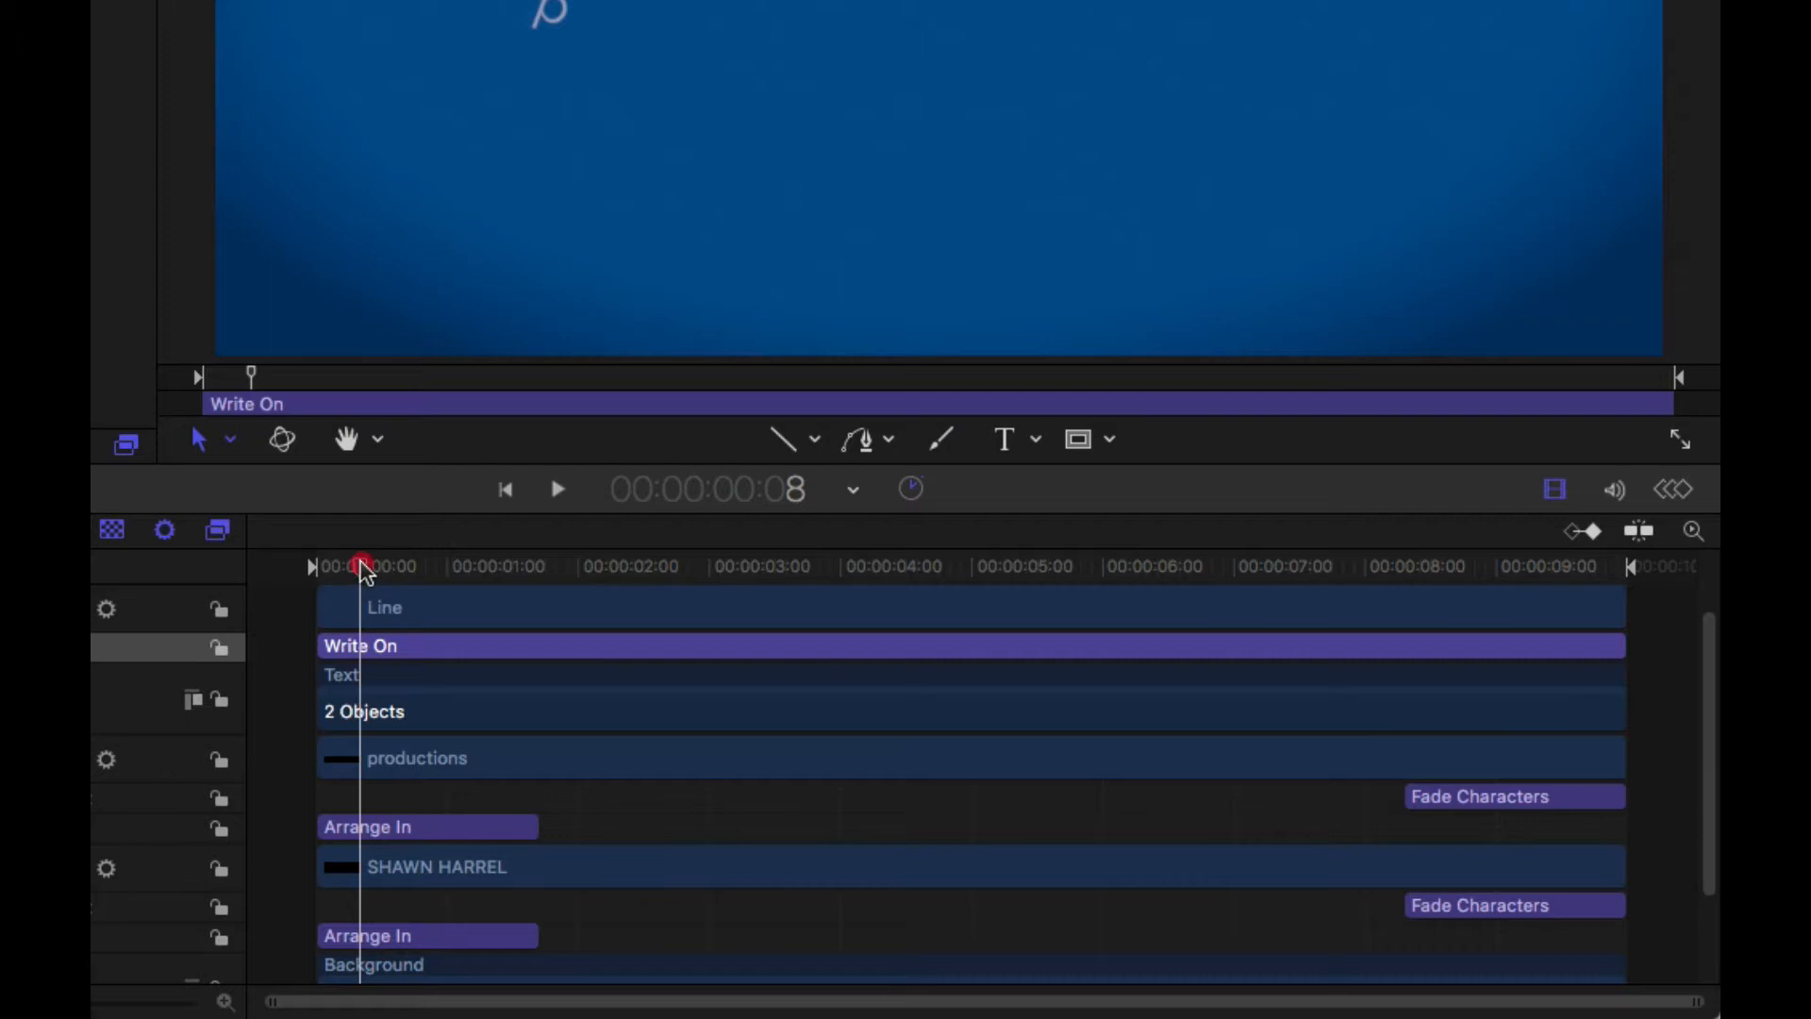
left_click_drag(362, 567, 537, 573)
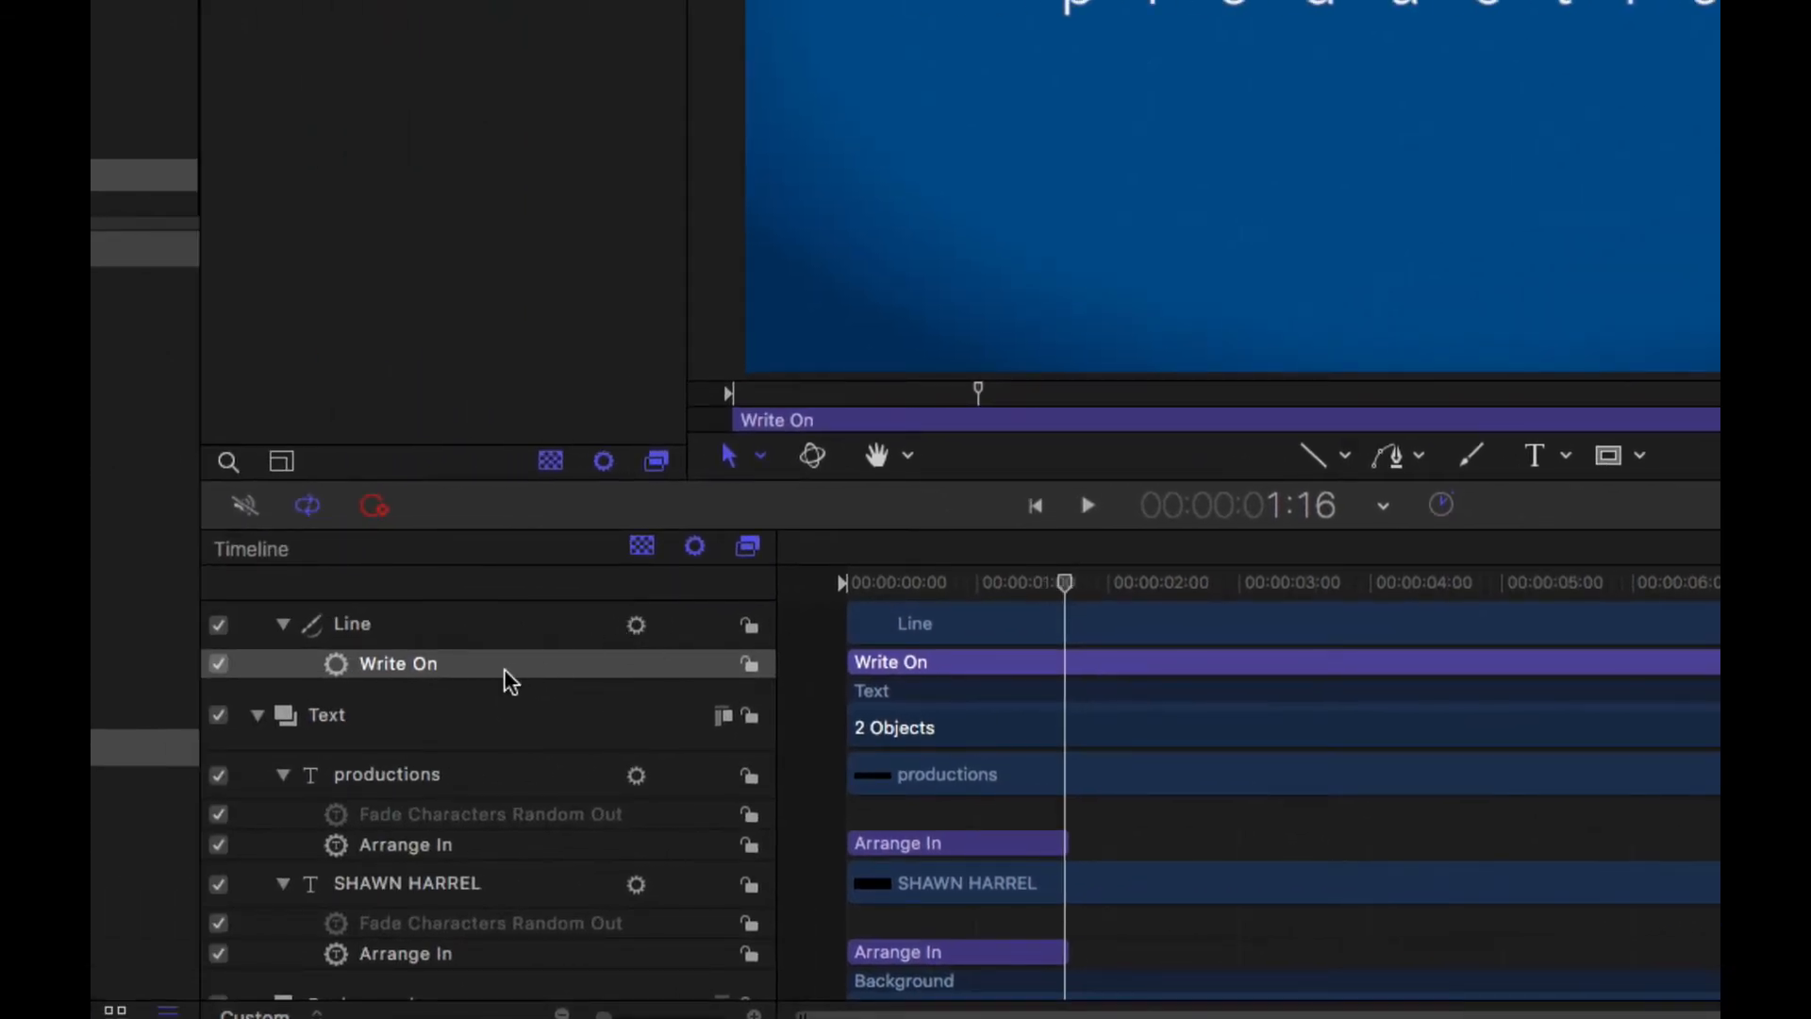
left_click(508, 681)
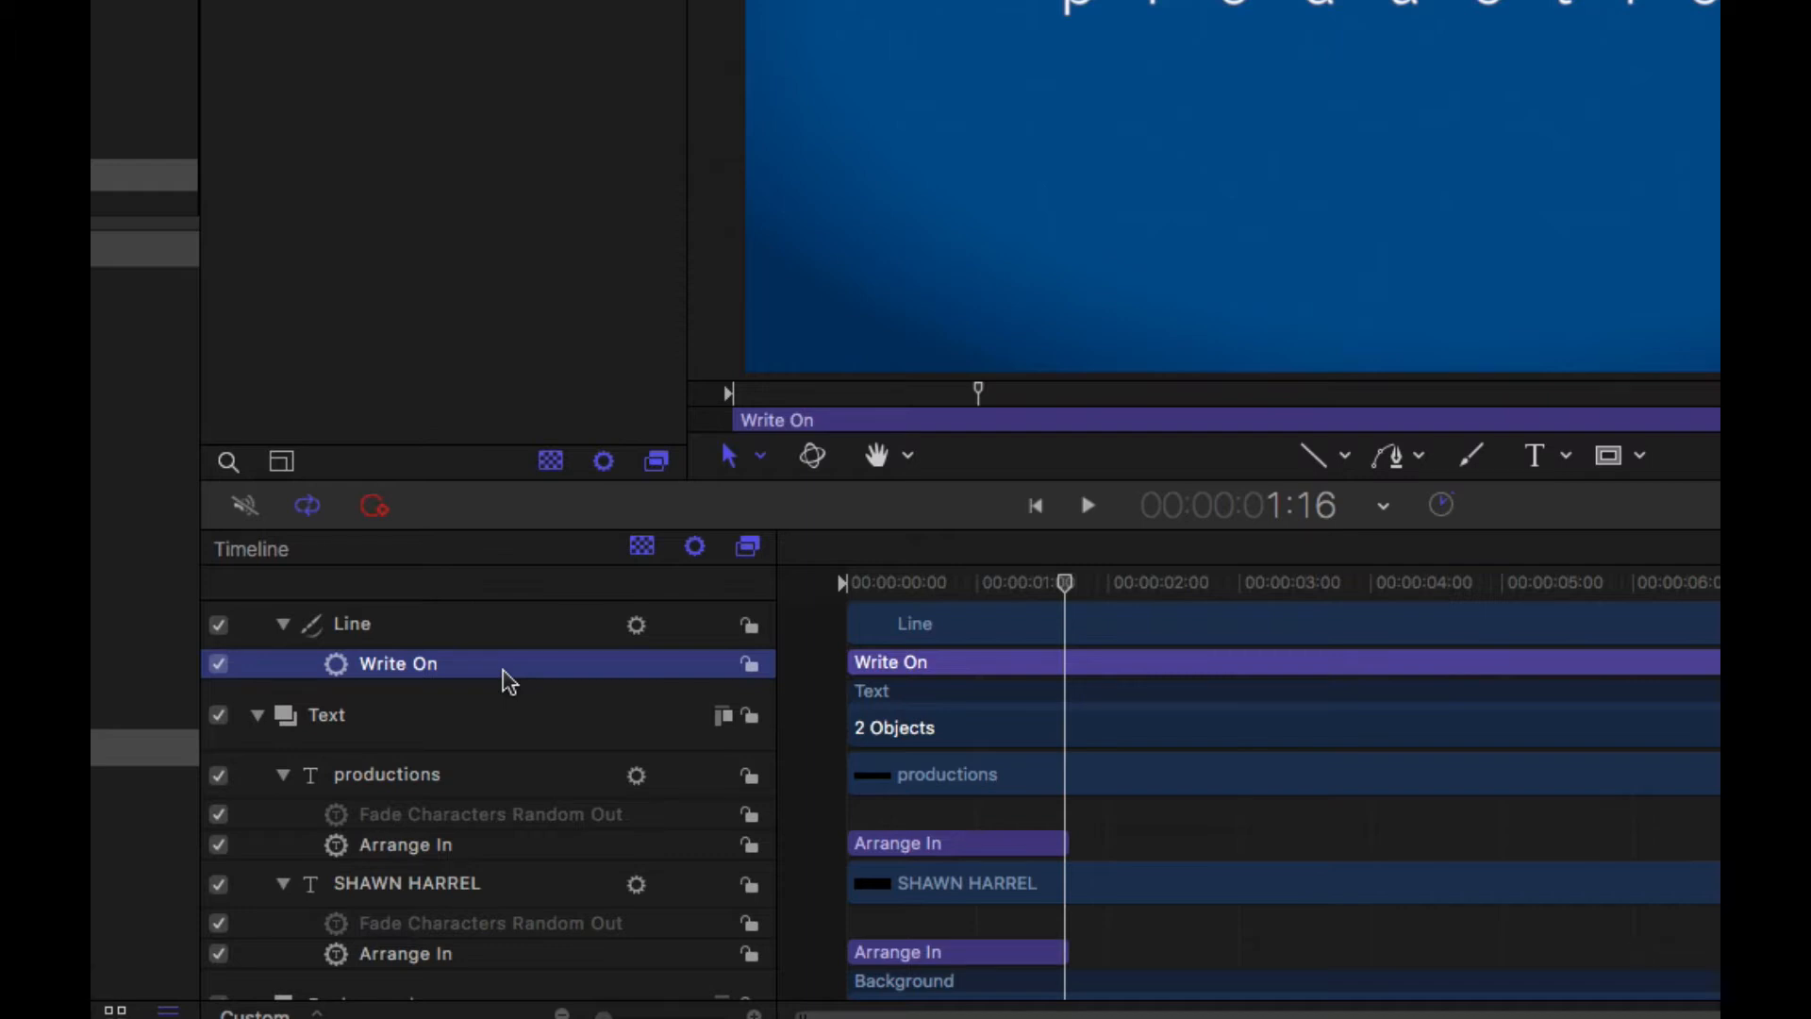
- Add a Fade In/Fade Out behavior to the line with a fade-in of 0 frames, and play back the ending from 8:00
left_click(500, 638)
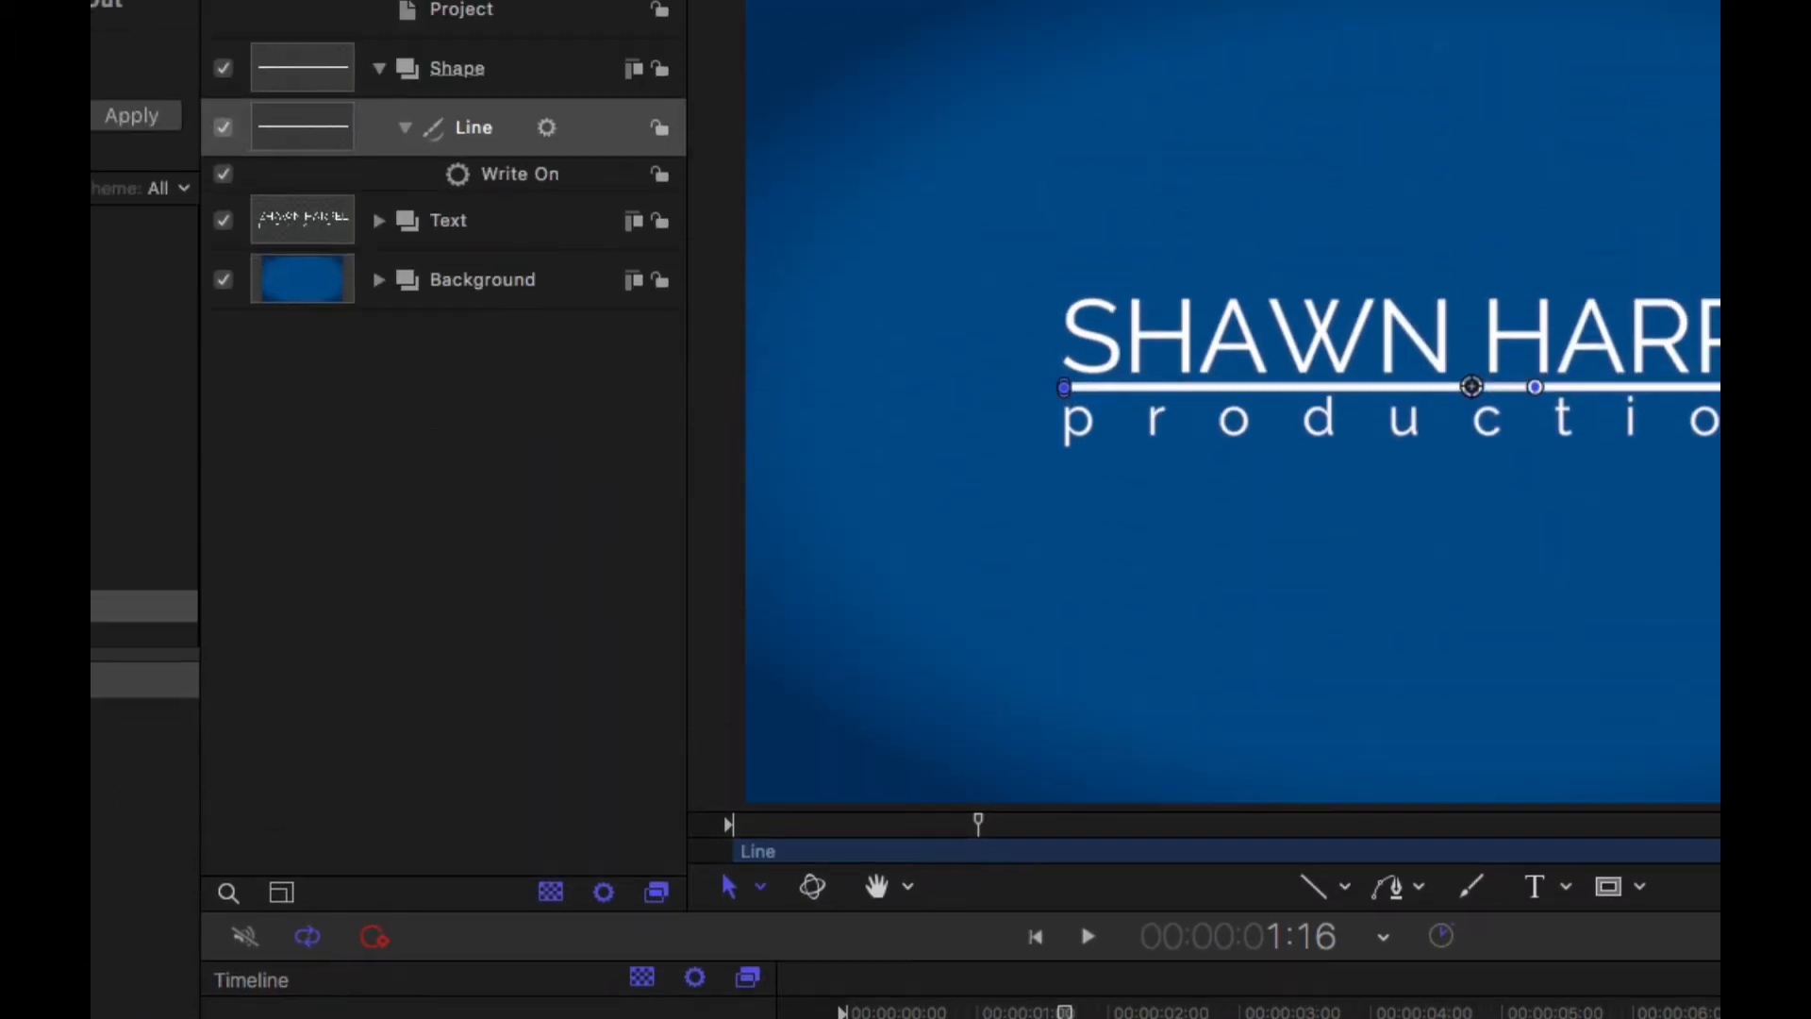
left_click(927, 99)
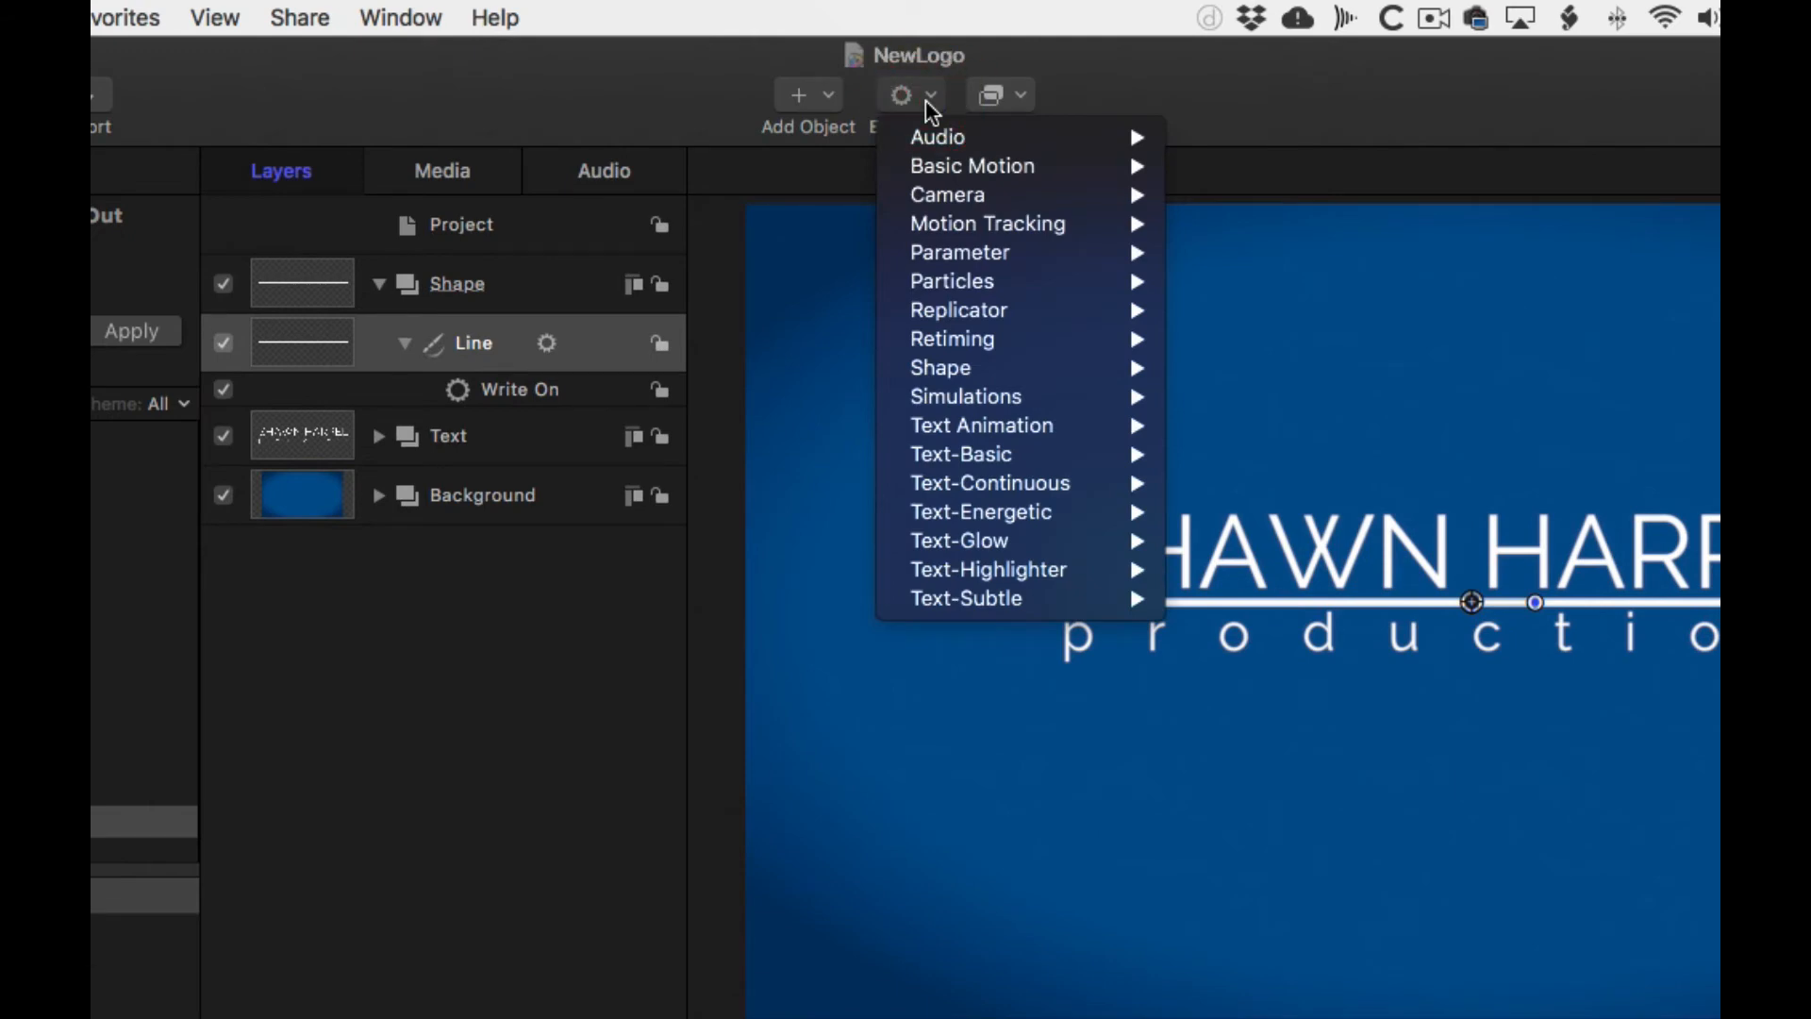
mouse_move(954, 168)
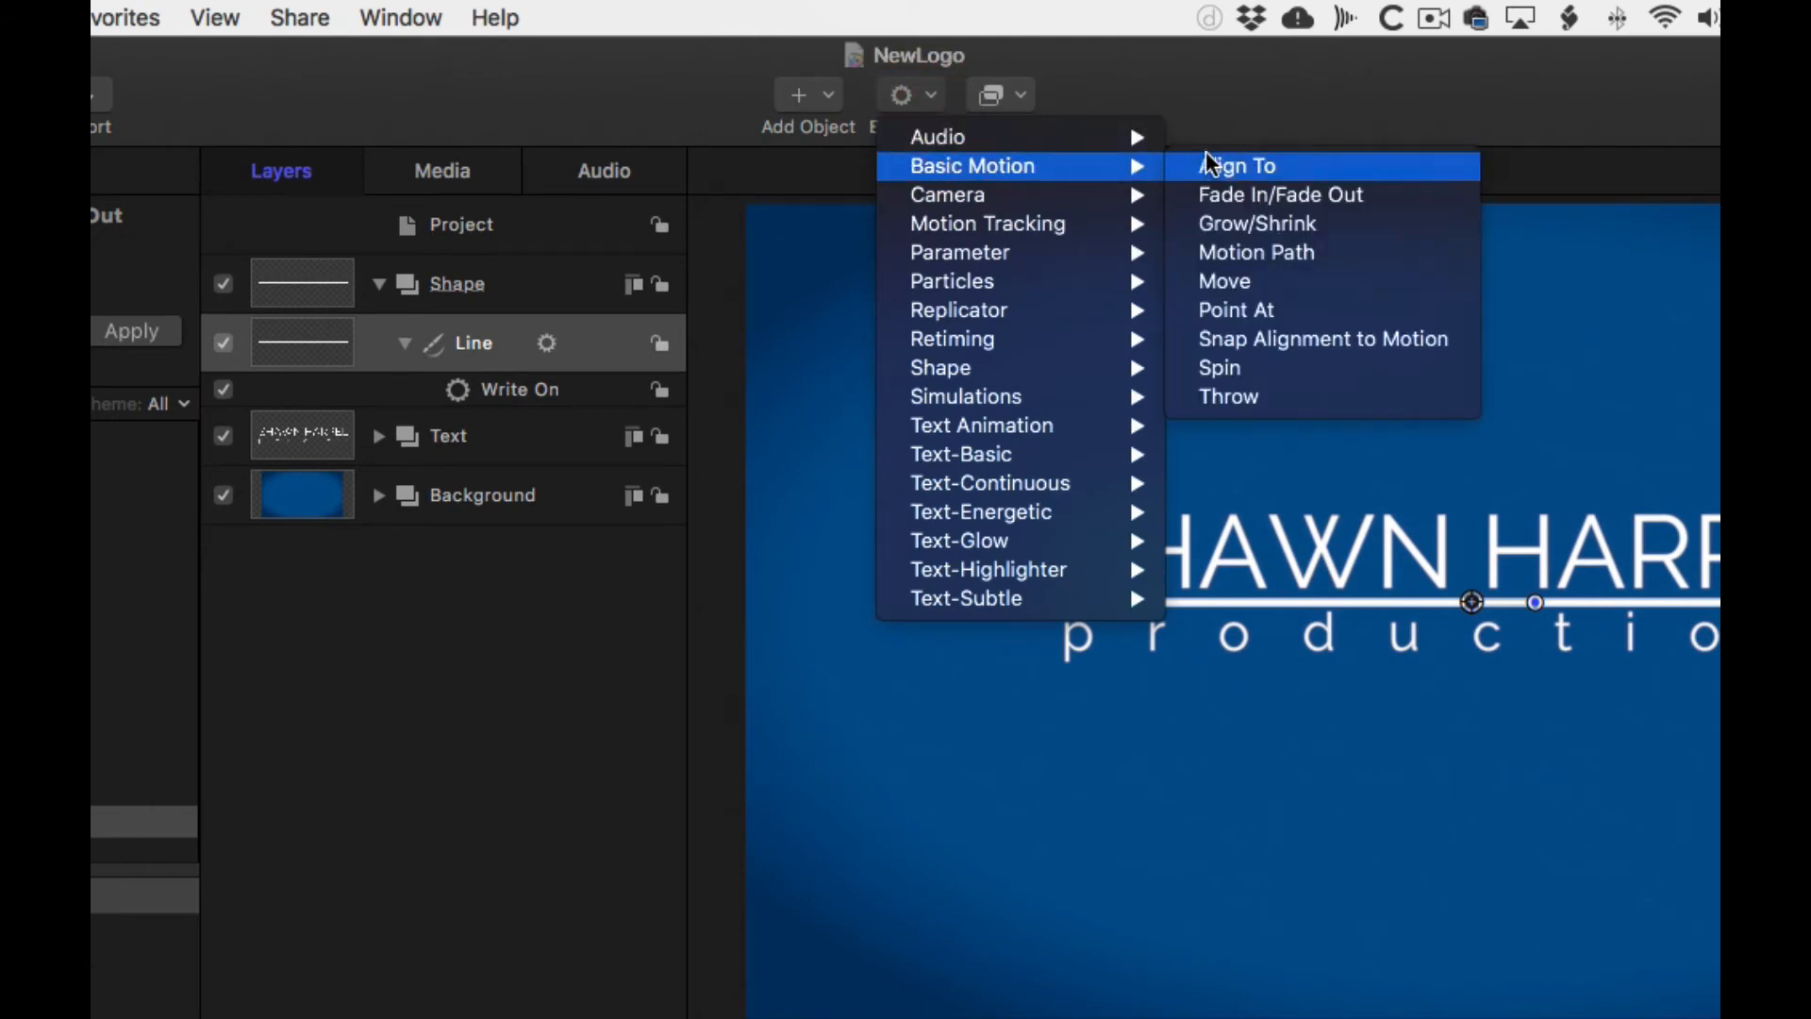
left_click(1278, 195)
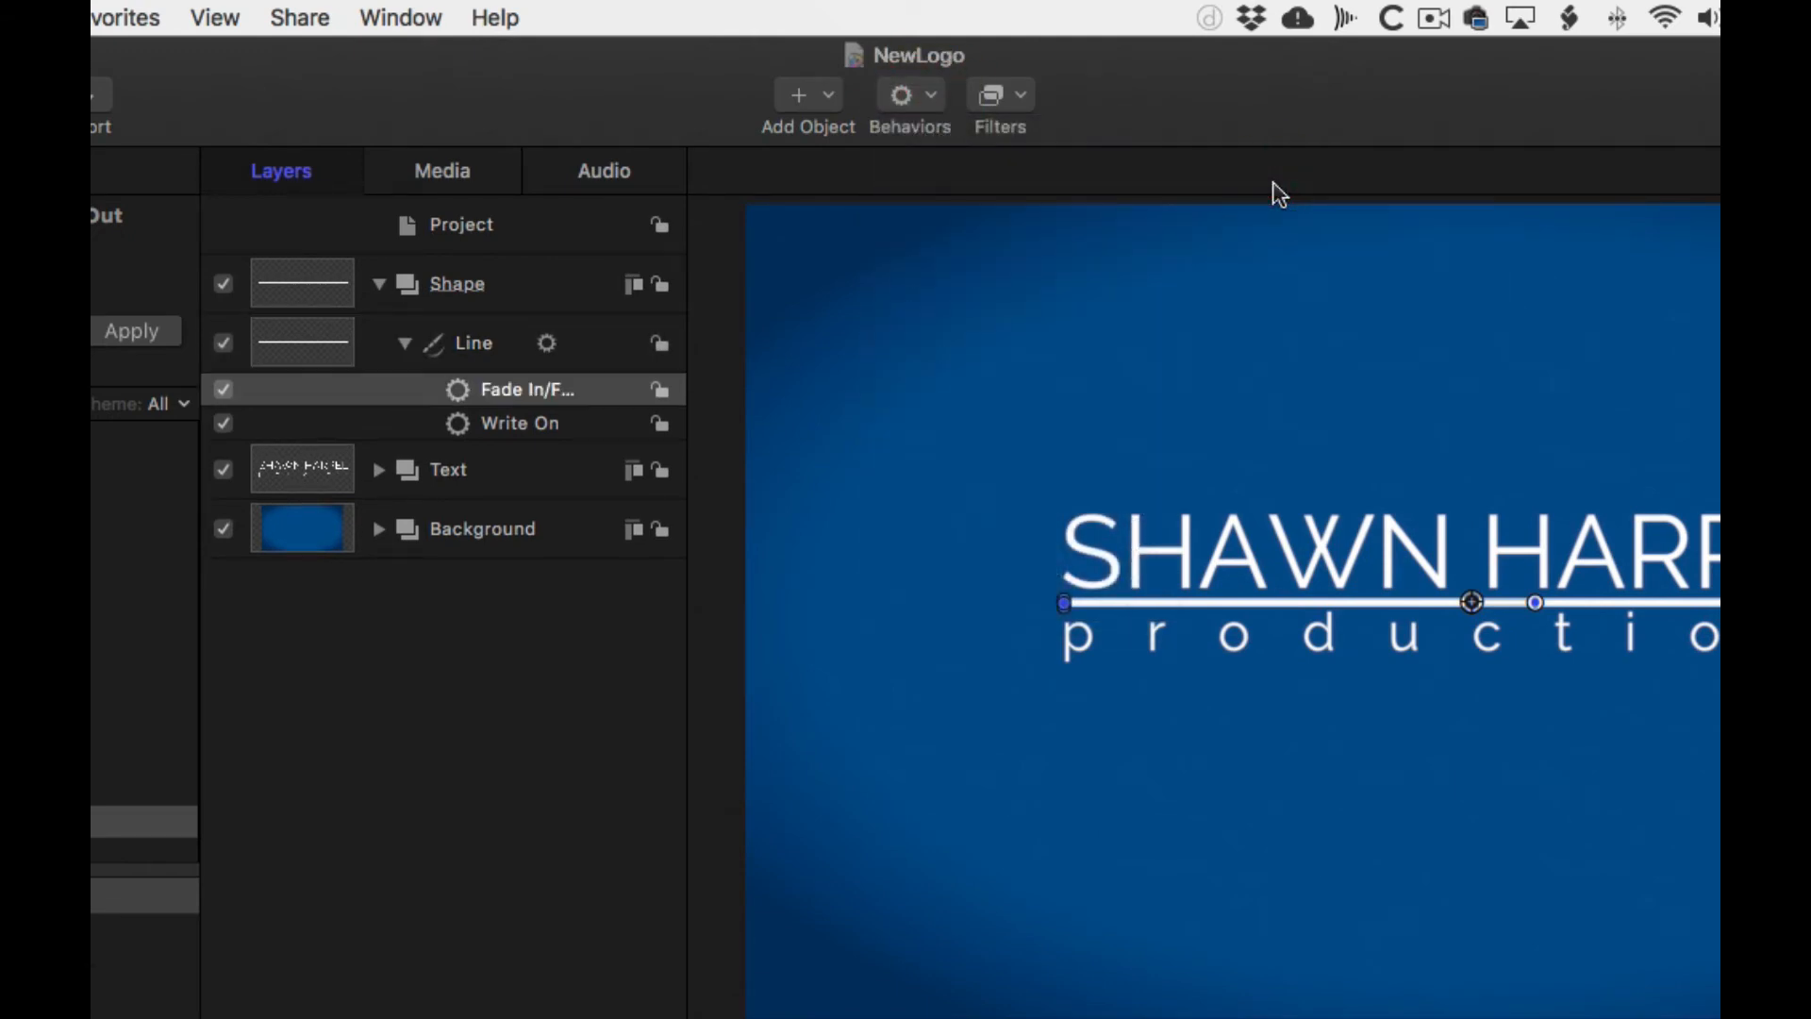
key("d")
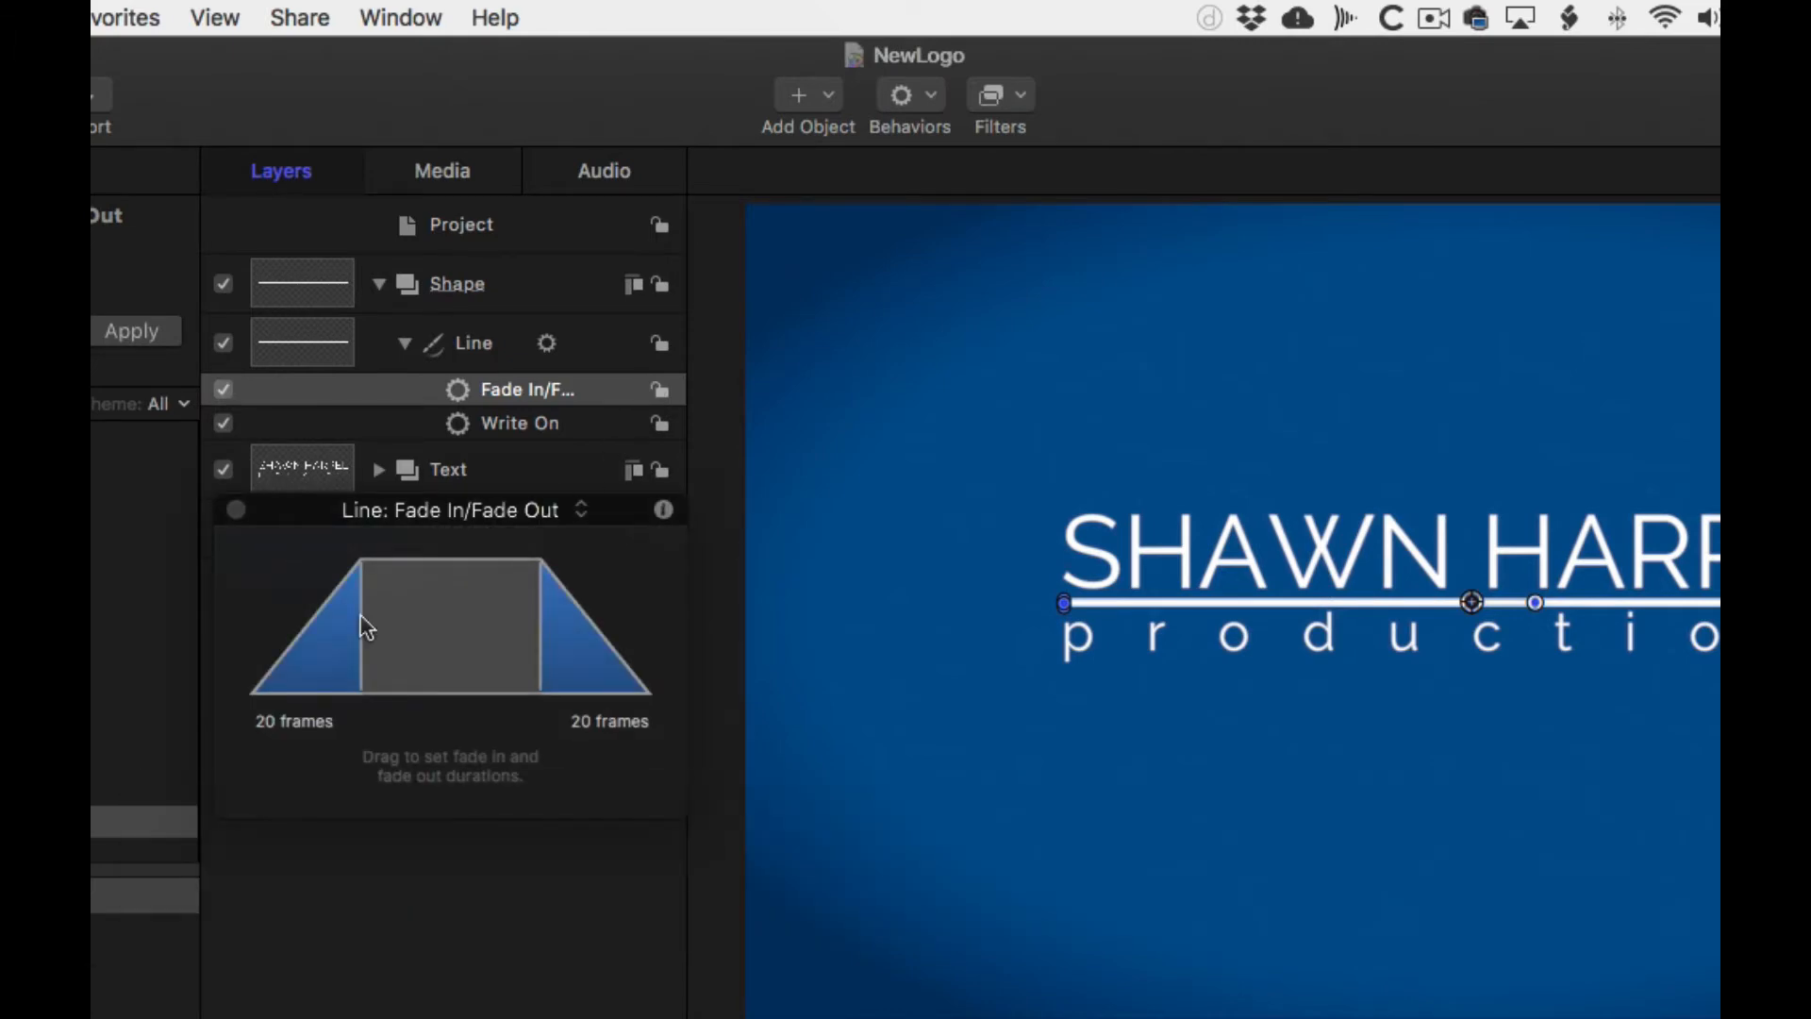
left_click_drag(363, 623, 224, 619)
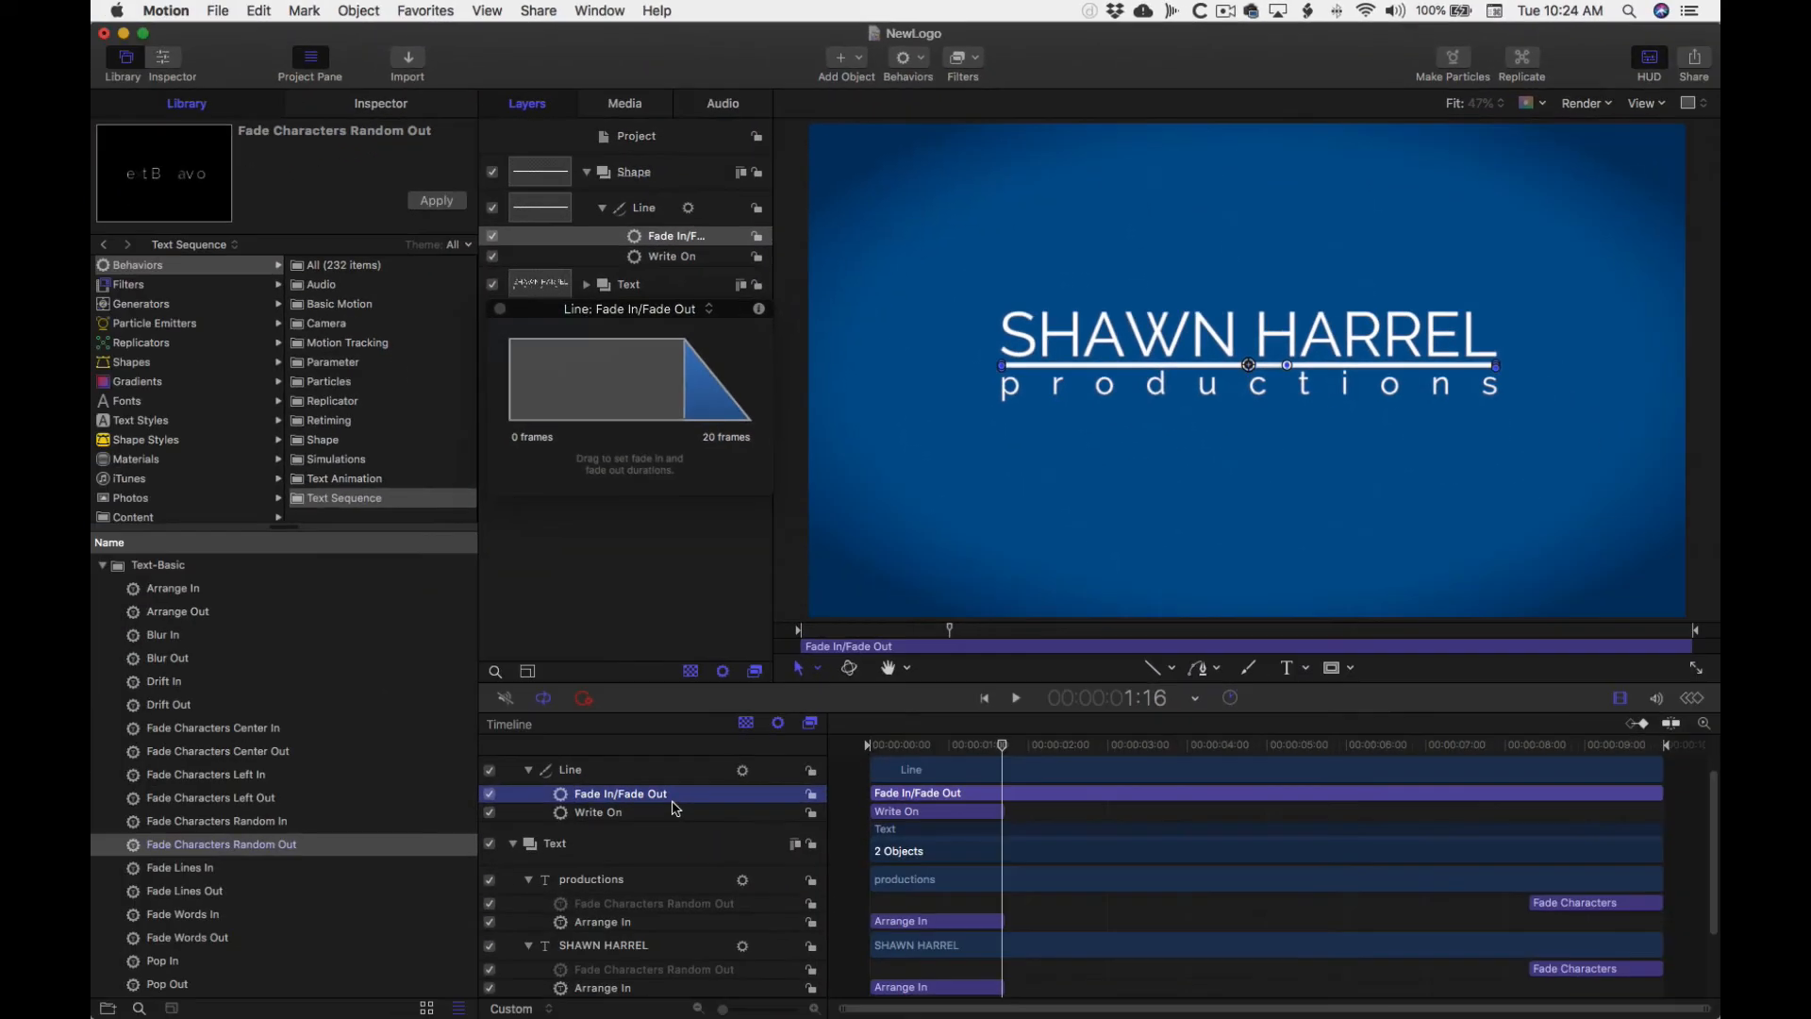
left_click(1507, 745)
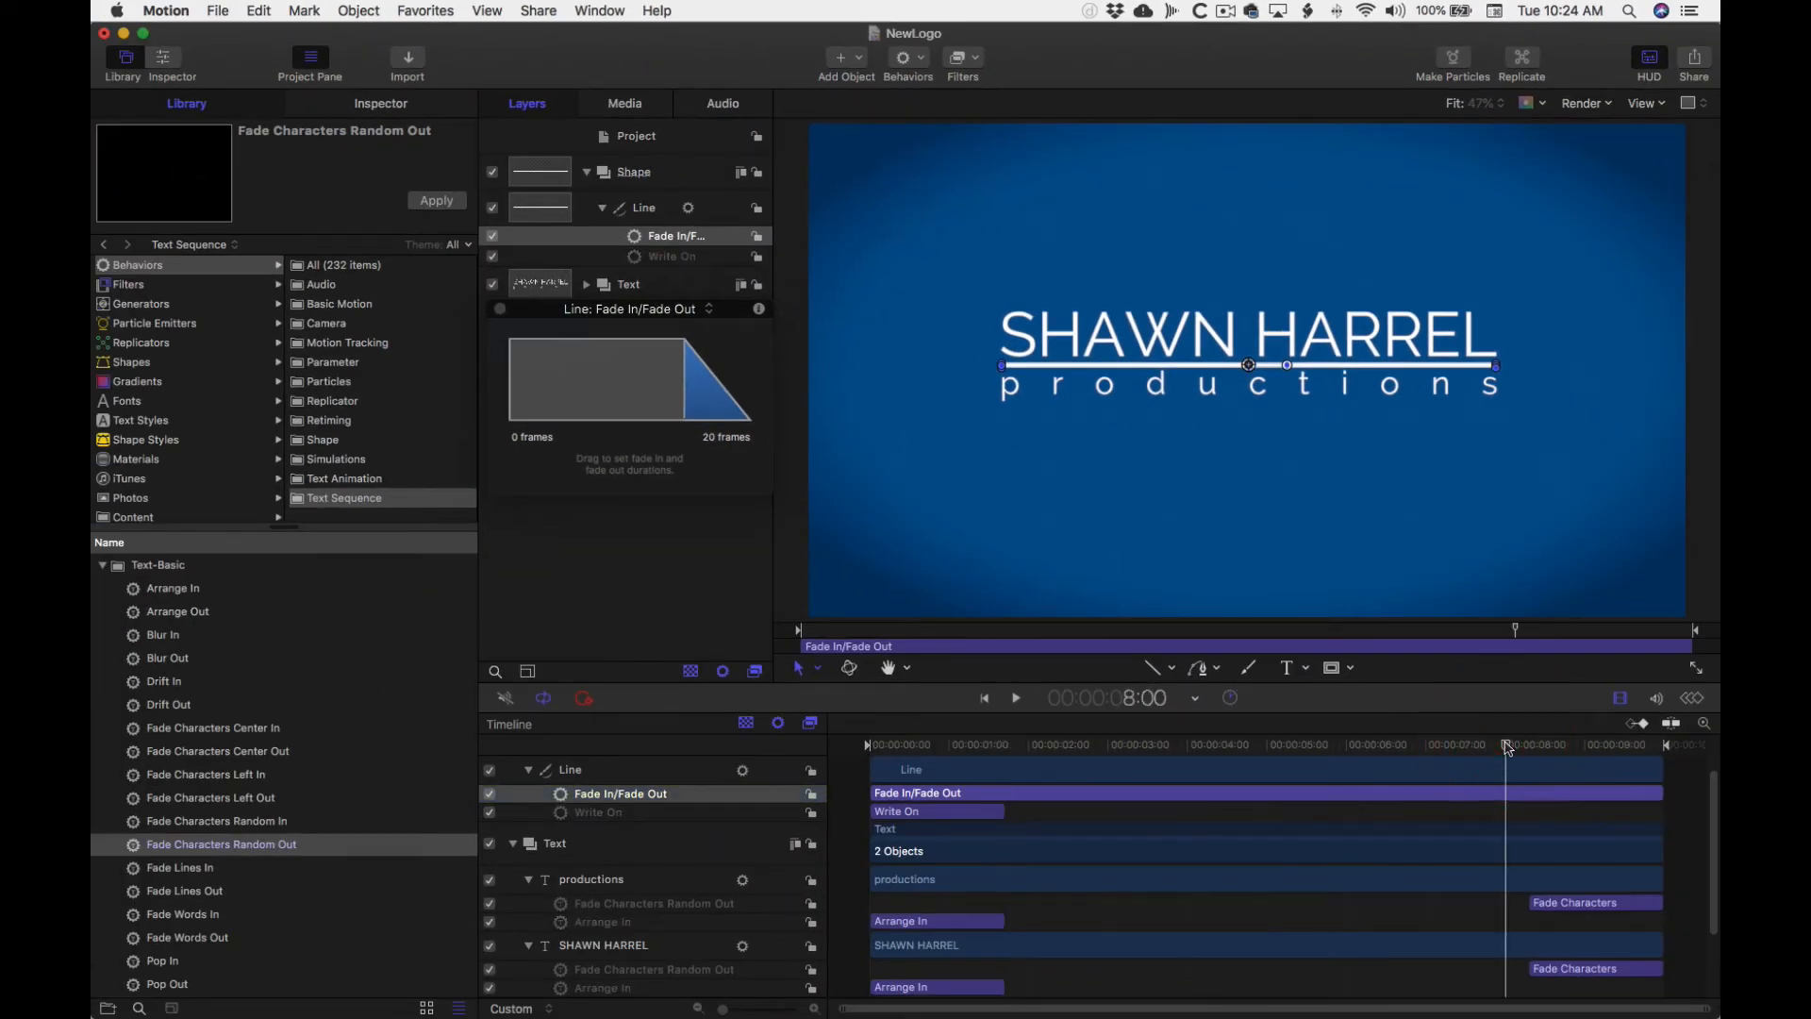
key("space")
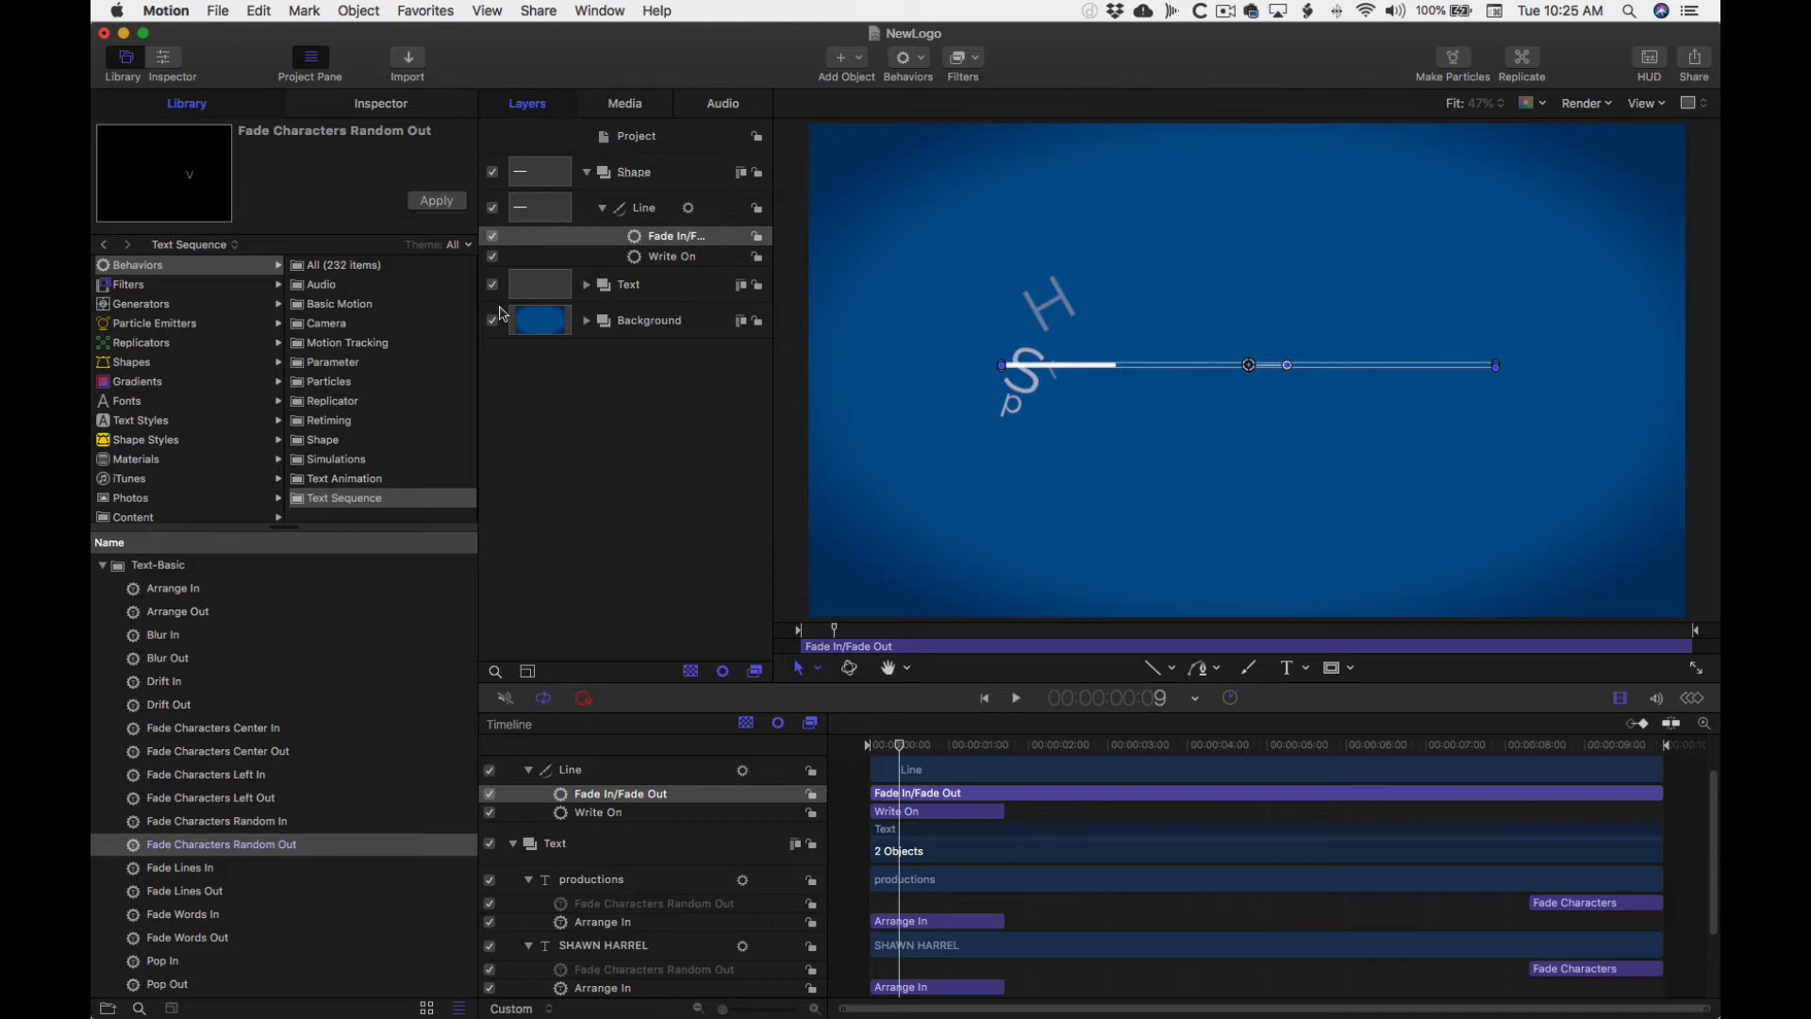
- Save the project and, with nothing selected, add project markers at 1:19 after the intro animations and at 8:05 before the text fade-outs
key("super+s")
left_click(1012, 745)
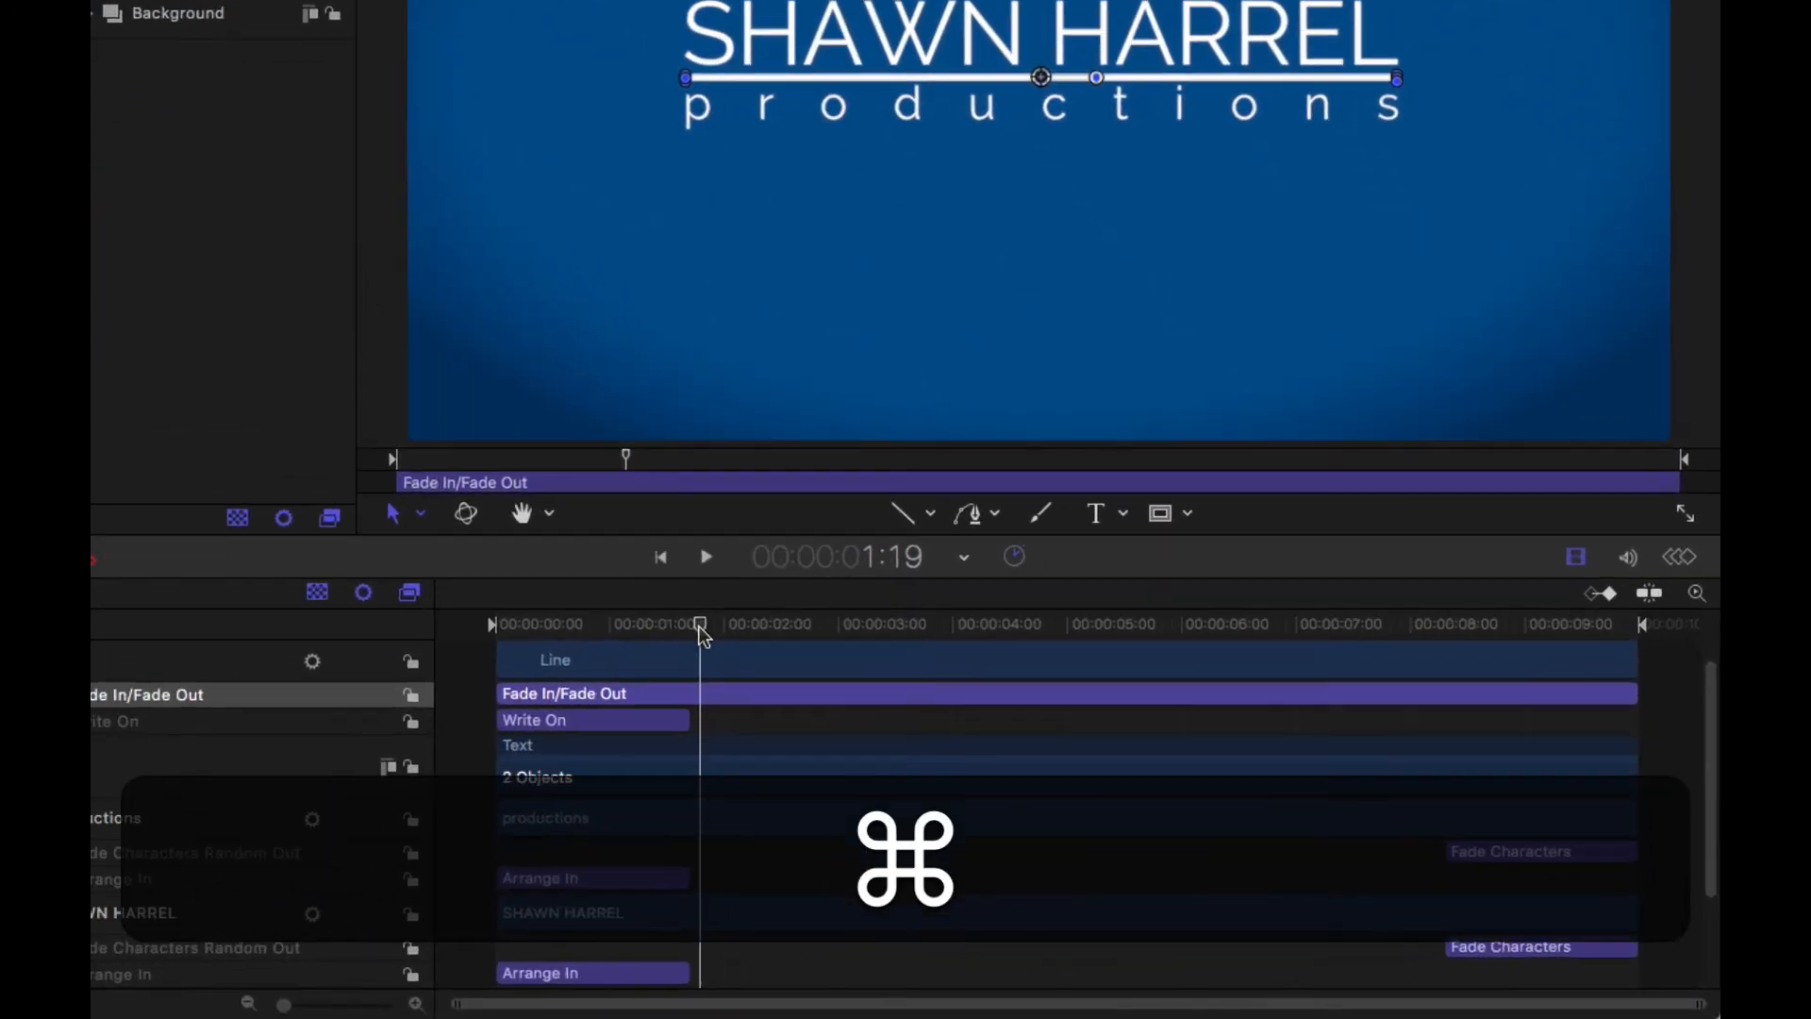
key("shift+super+a")
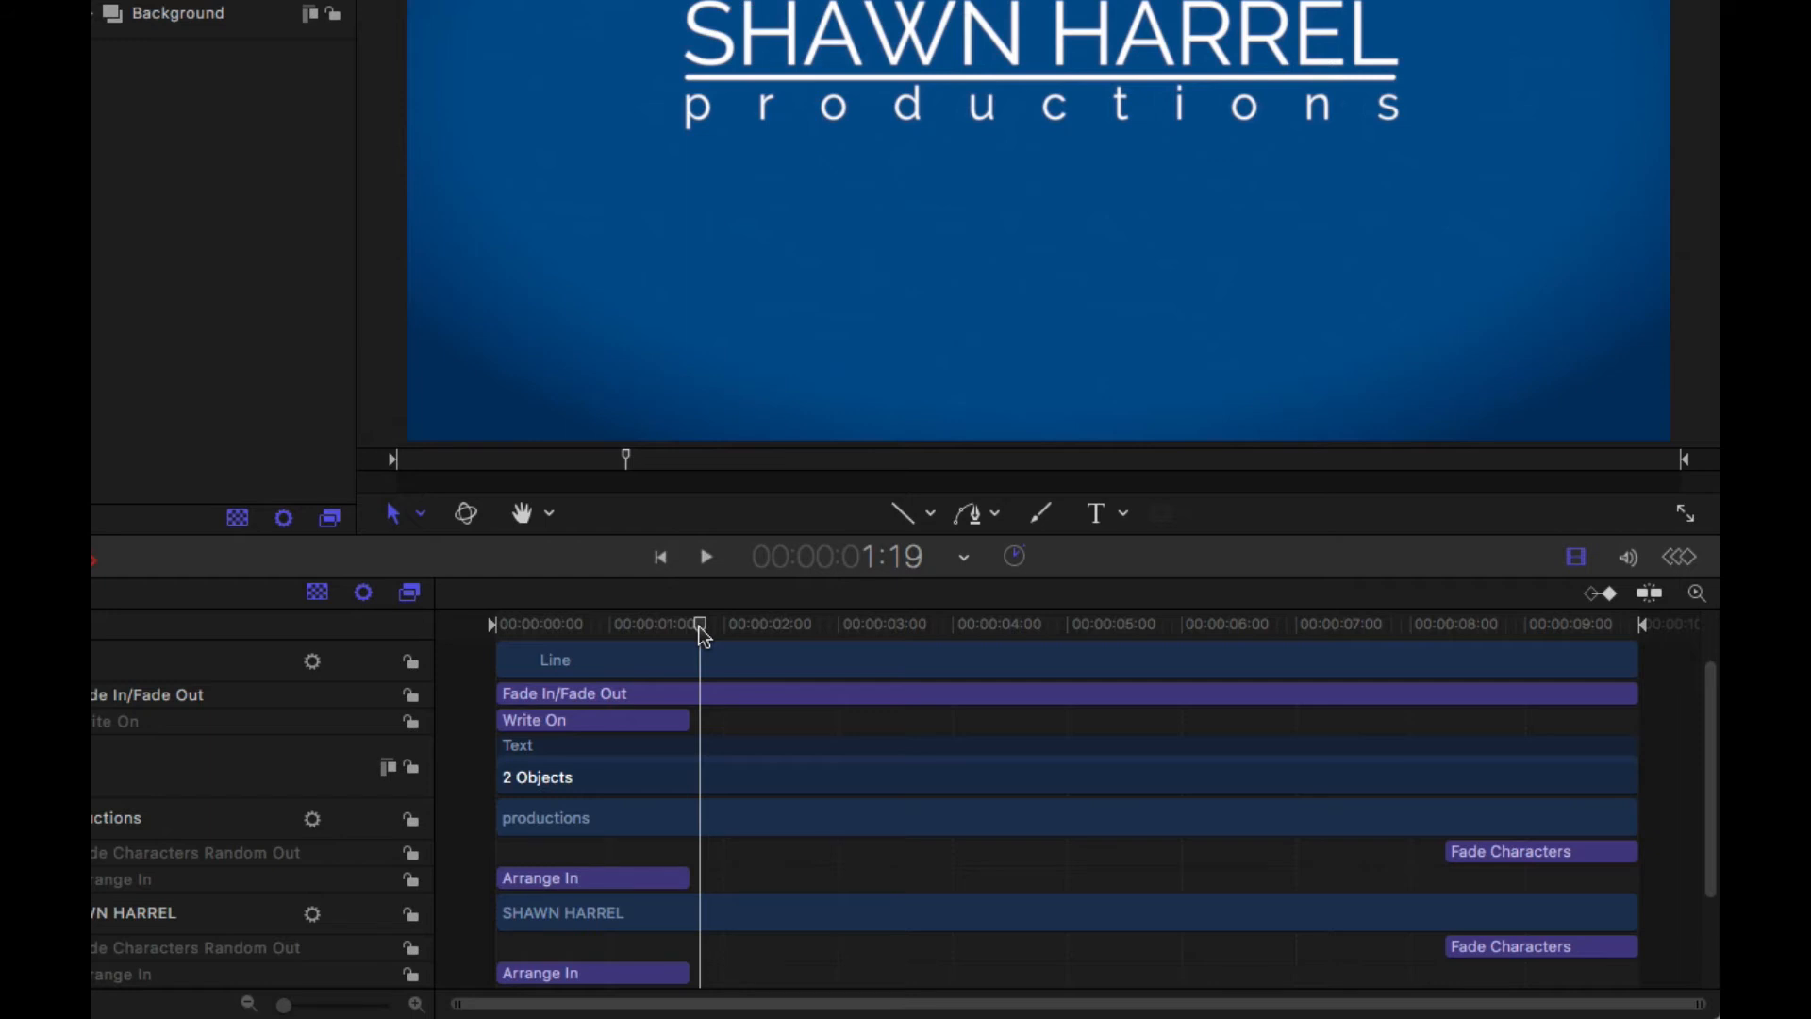
key("m")
left_click(1447, 625)
left_click_drag(1447, 626, 1435, 626)
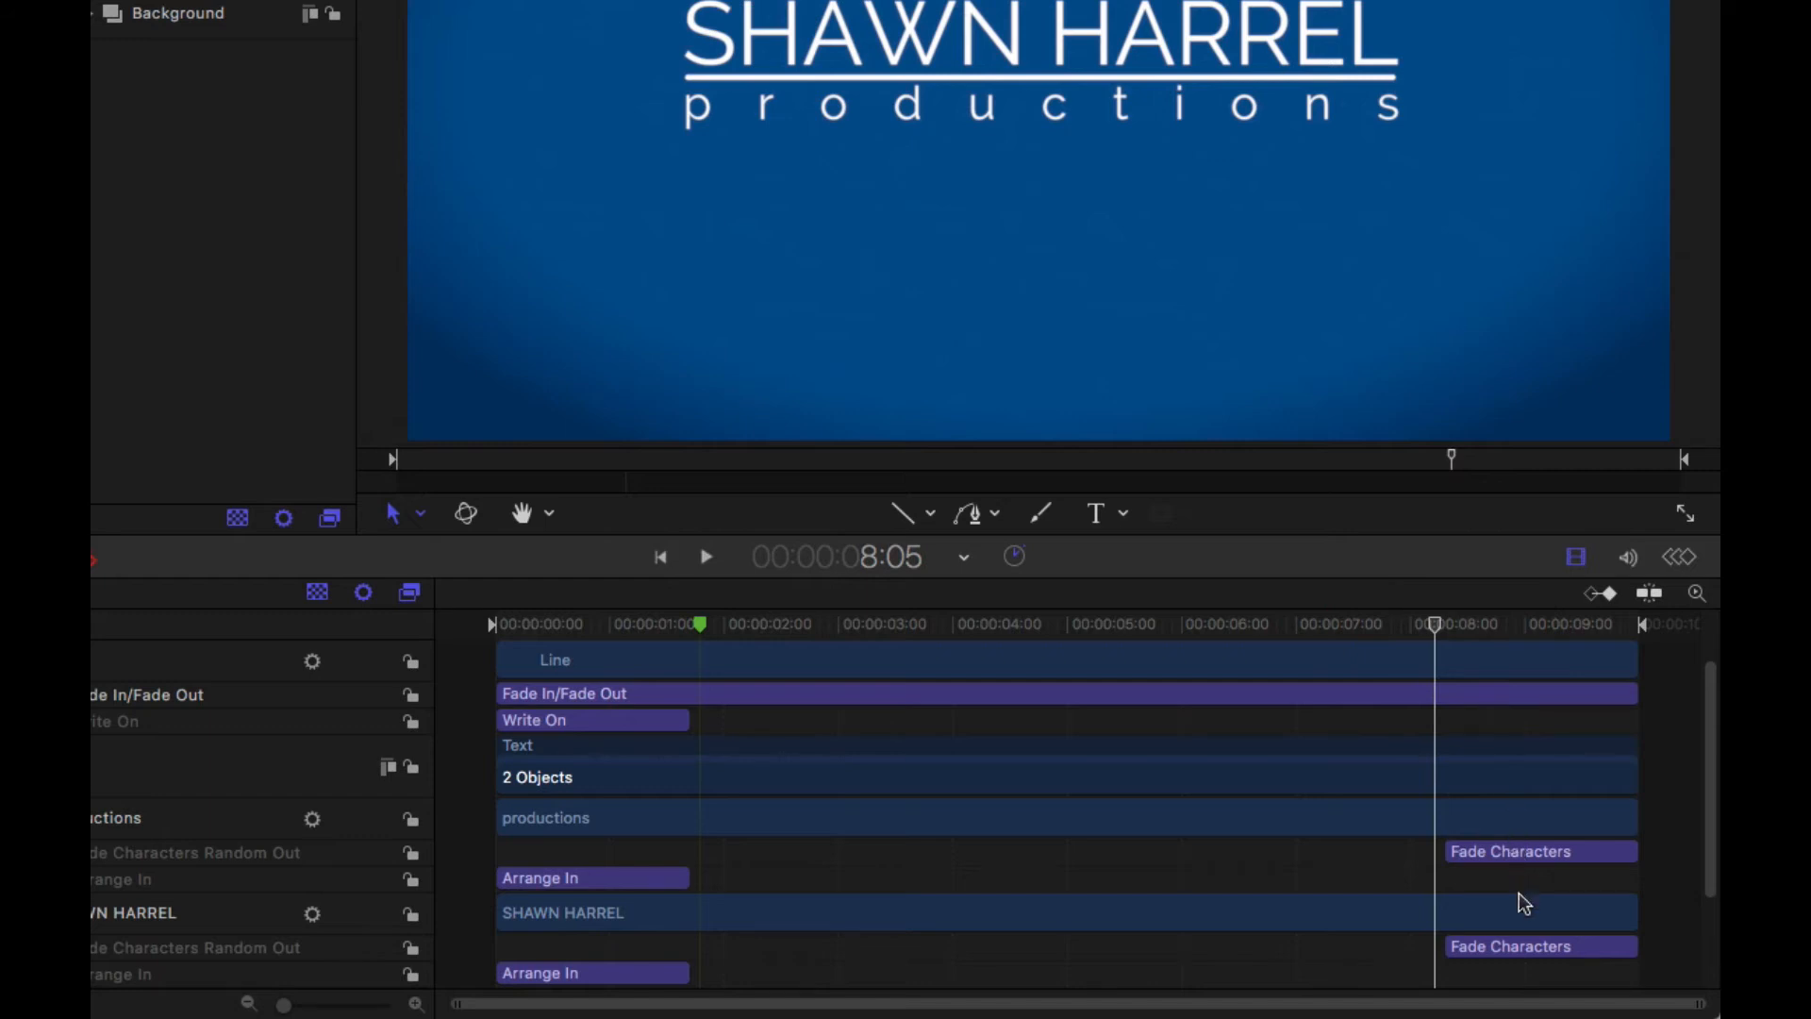
key("m")
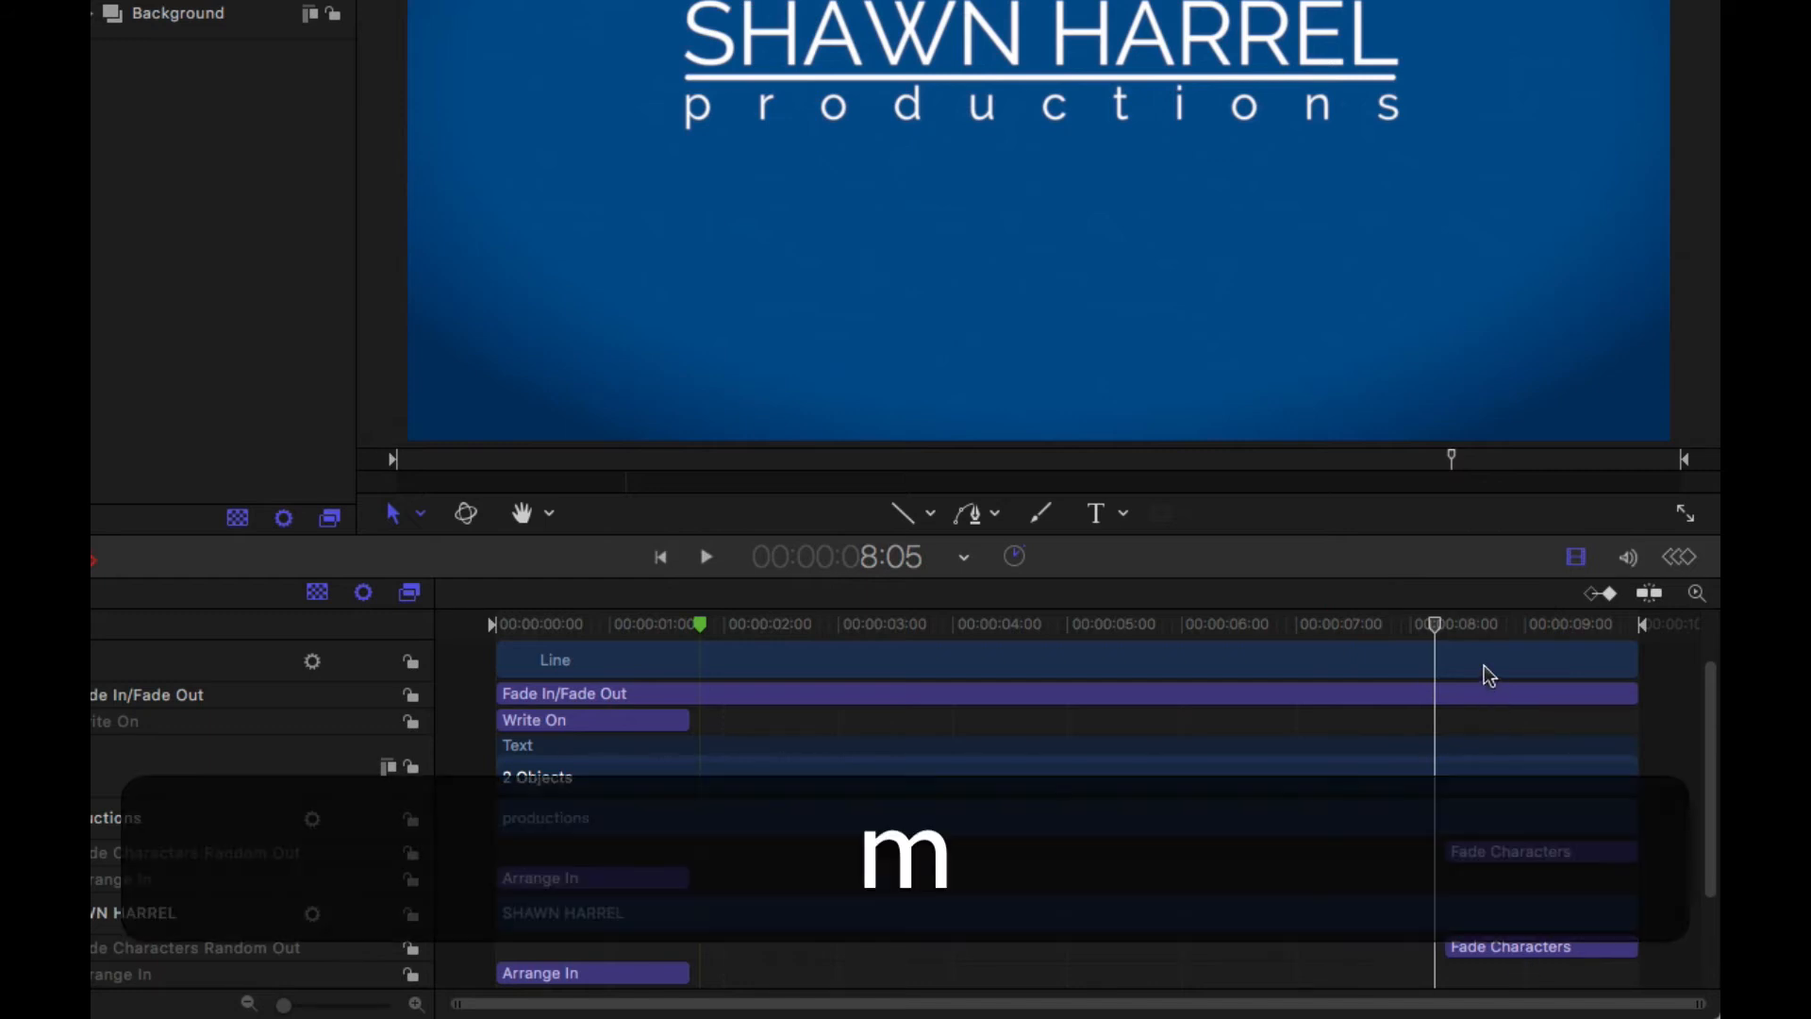
- Set the type of the 1:19 marker to Build In - Optional
right_click(707, 628)
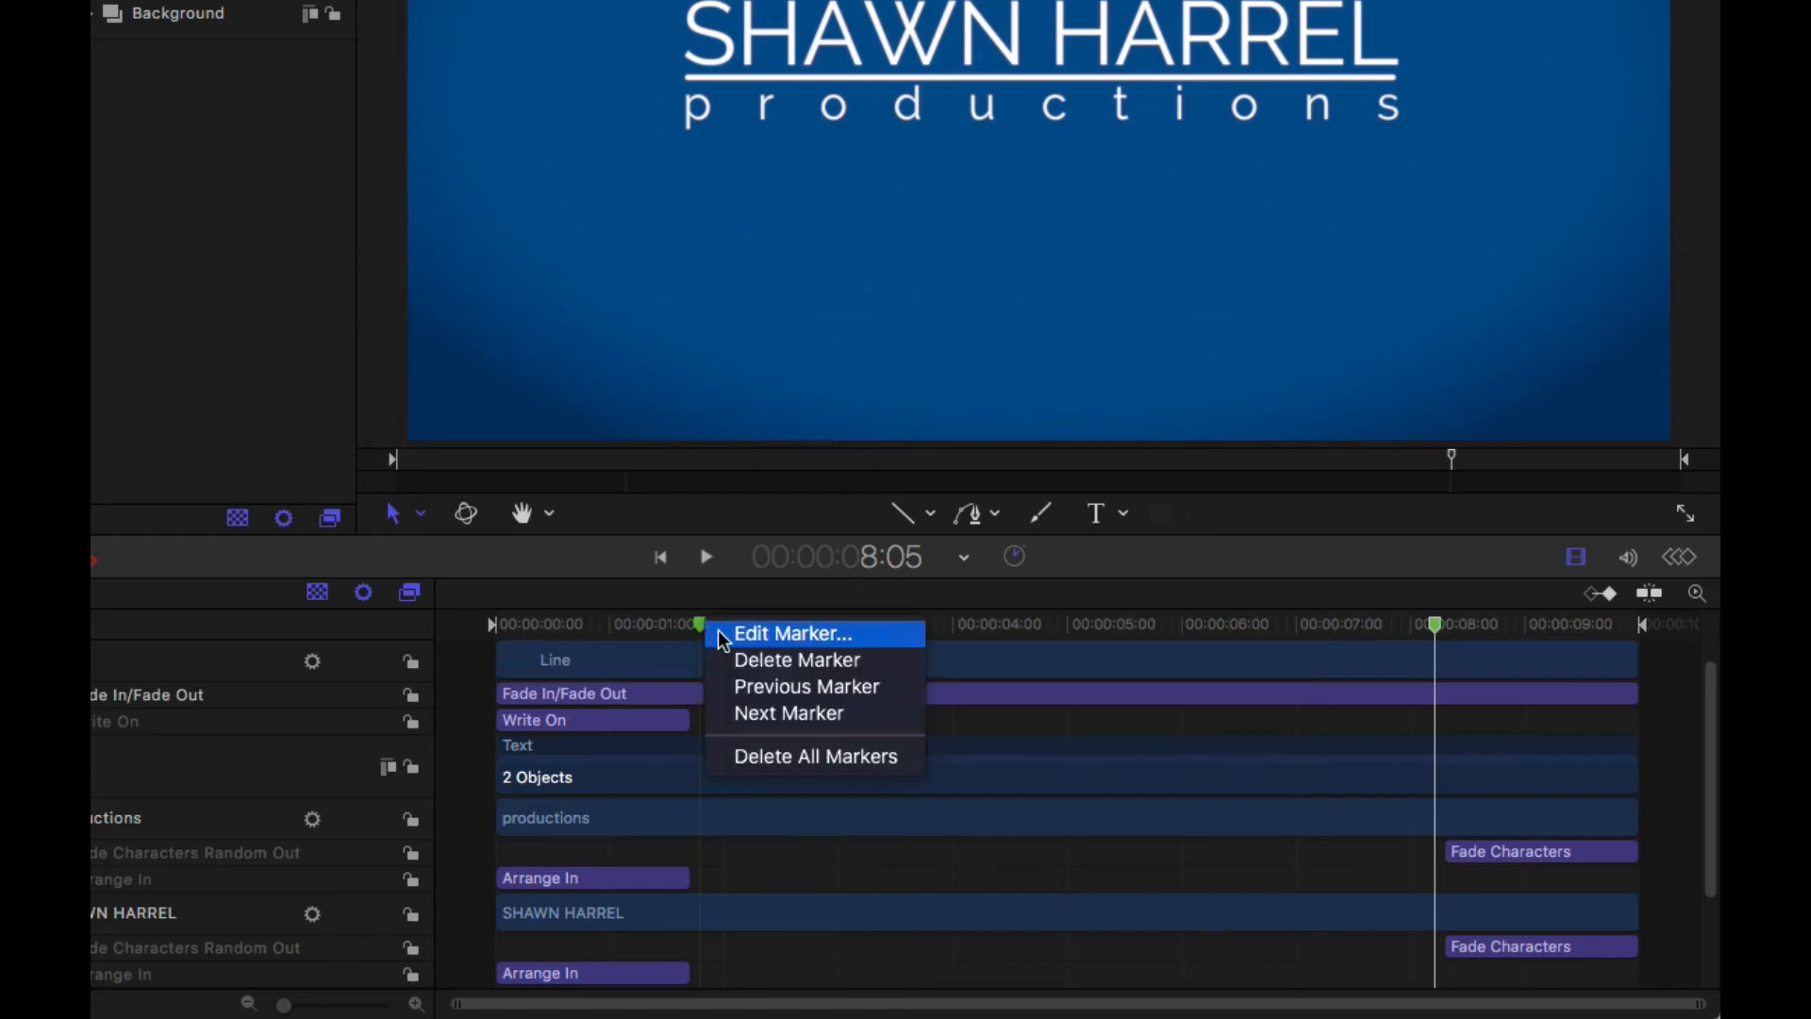
left_click(721, 632)
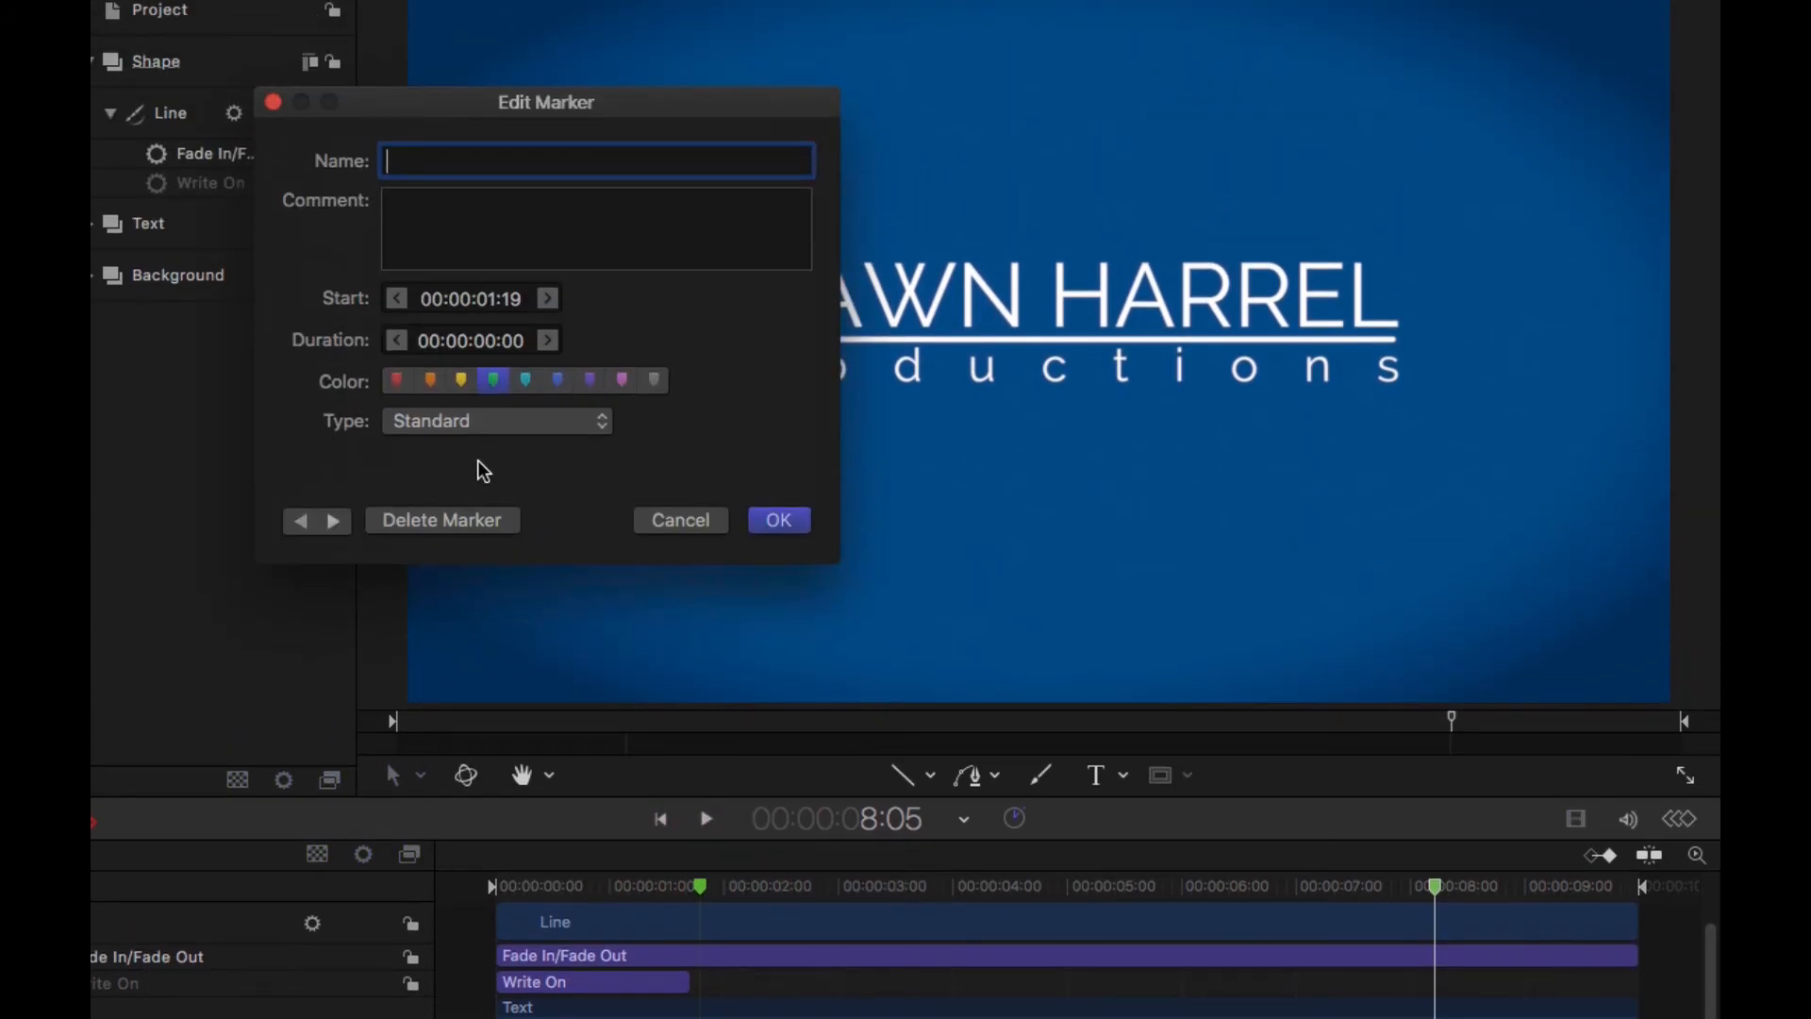
left_click(445, 425)
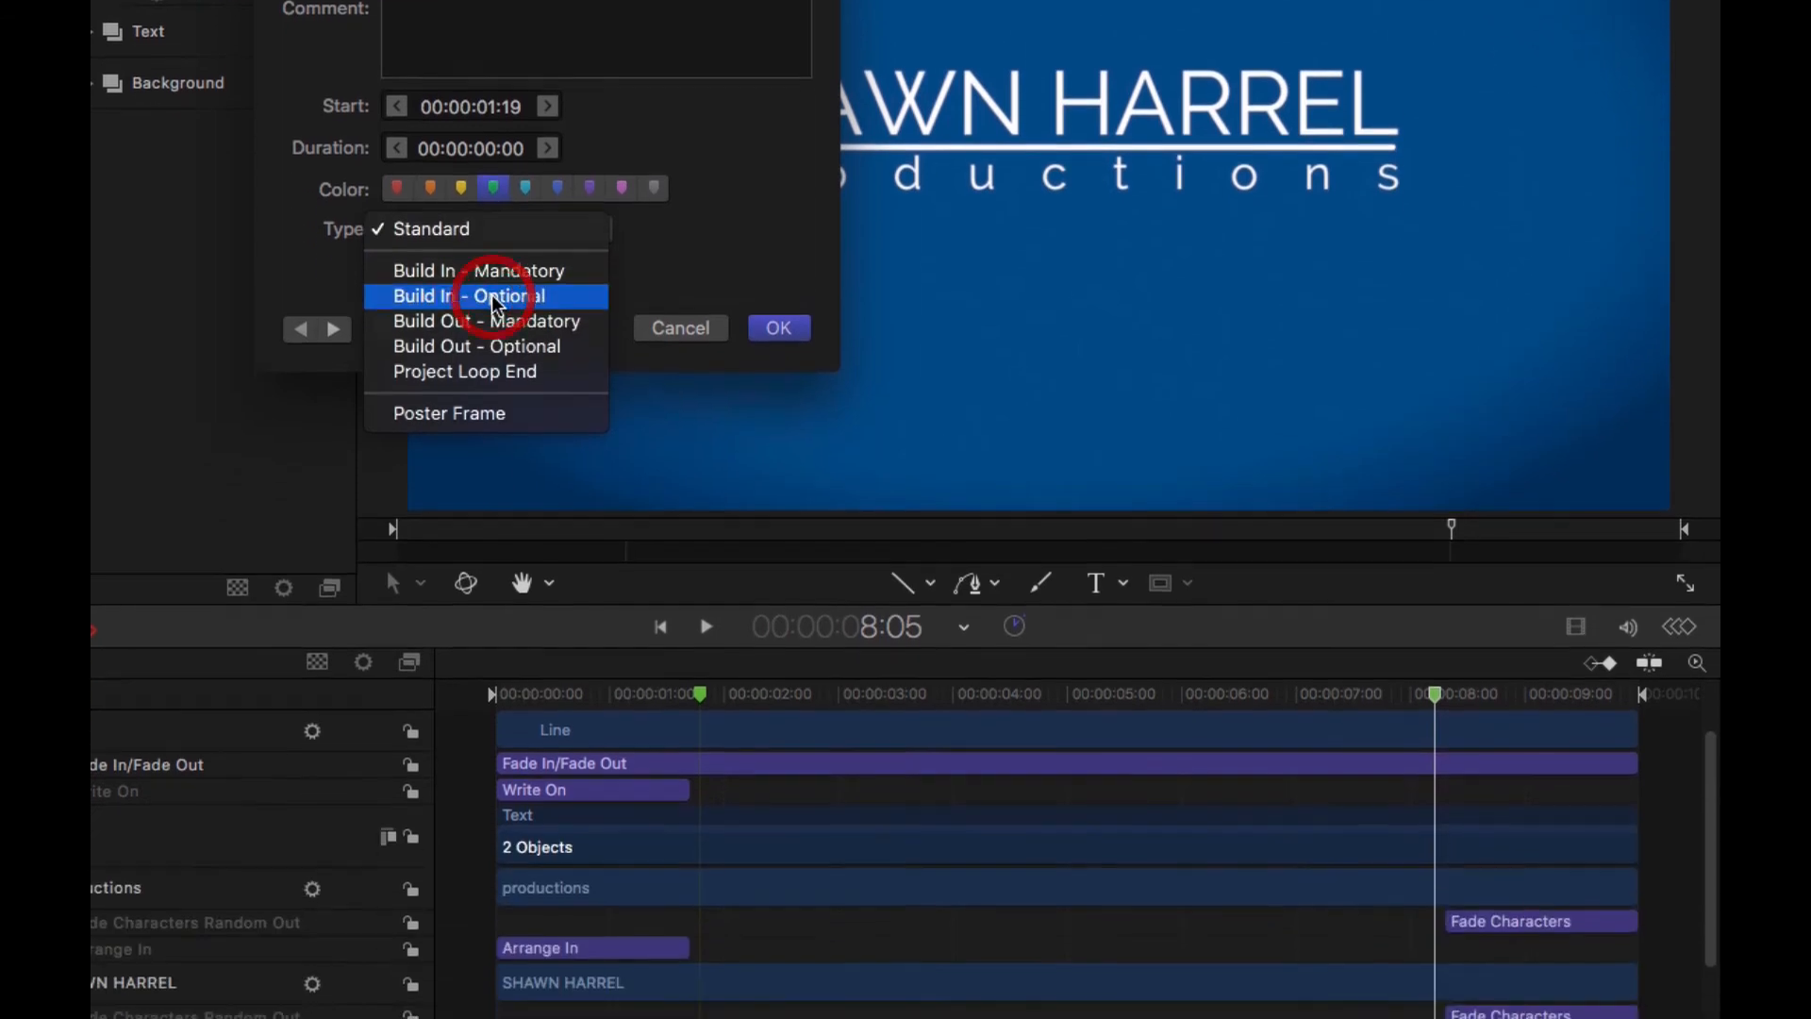
left_click(493, 489)
left_click(778, 258)
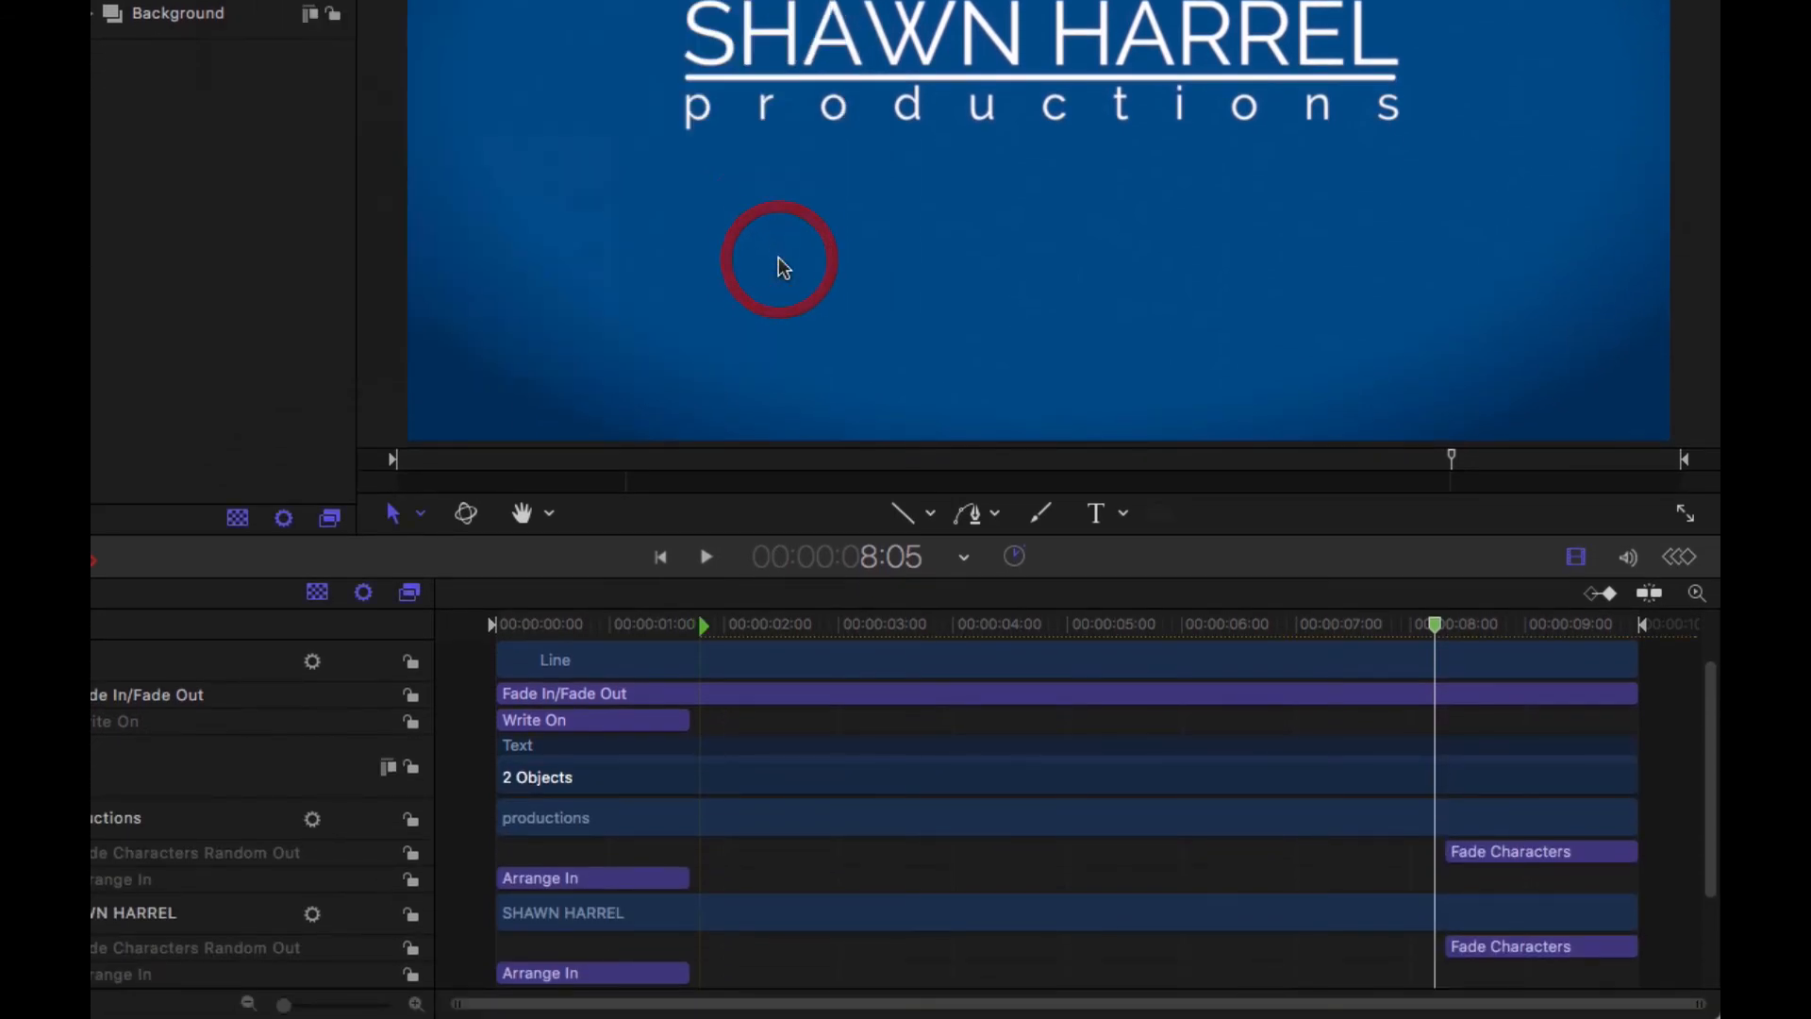
- Set the type of the 8:05 marker to Build Out - Optional
right_click(1443, 634)
left_click(1471, 634)
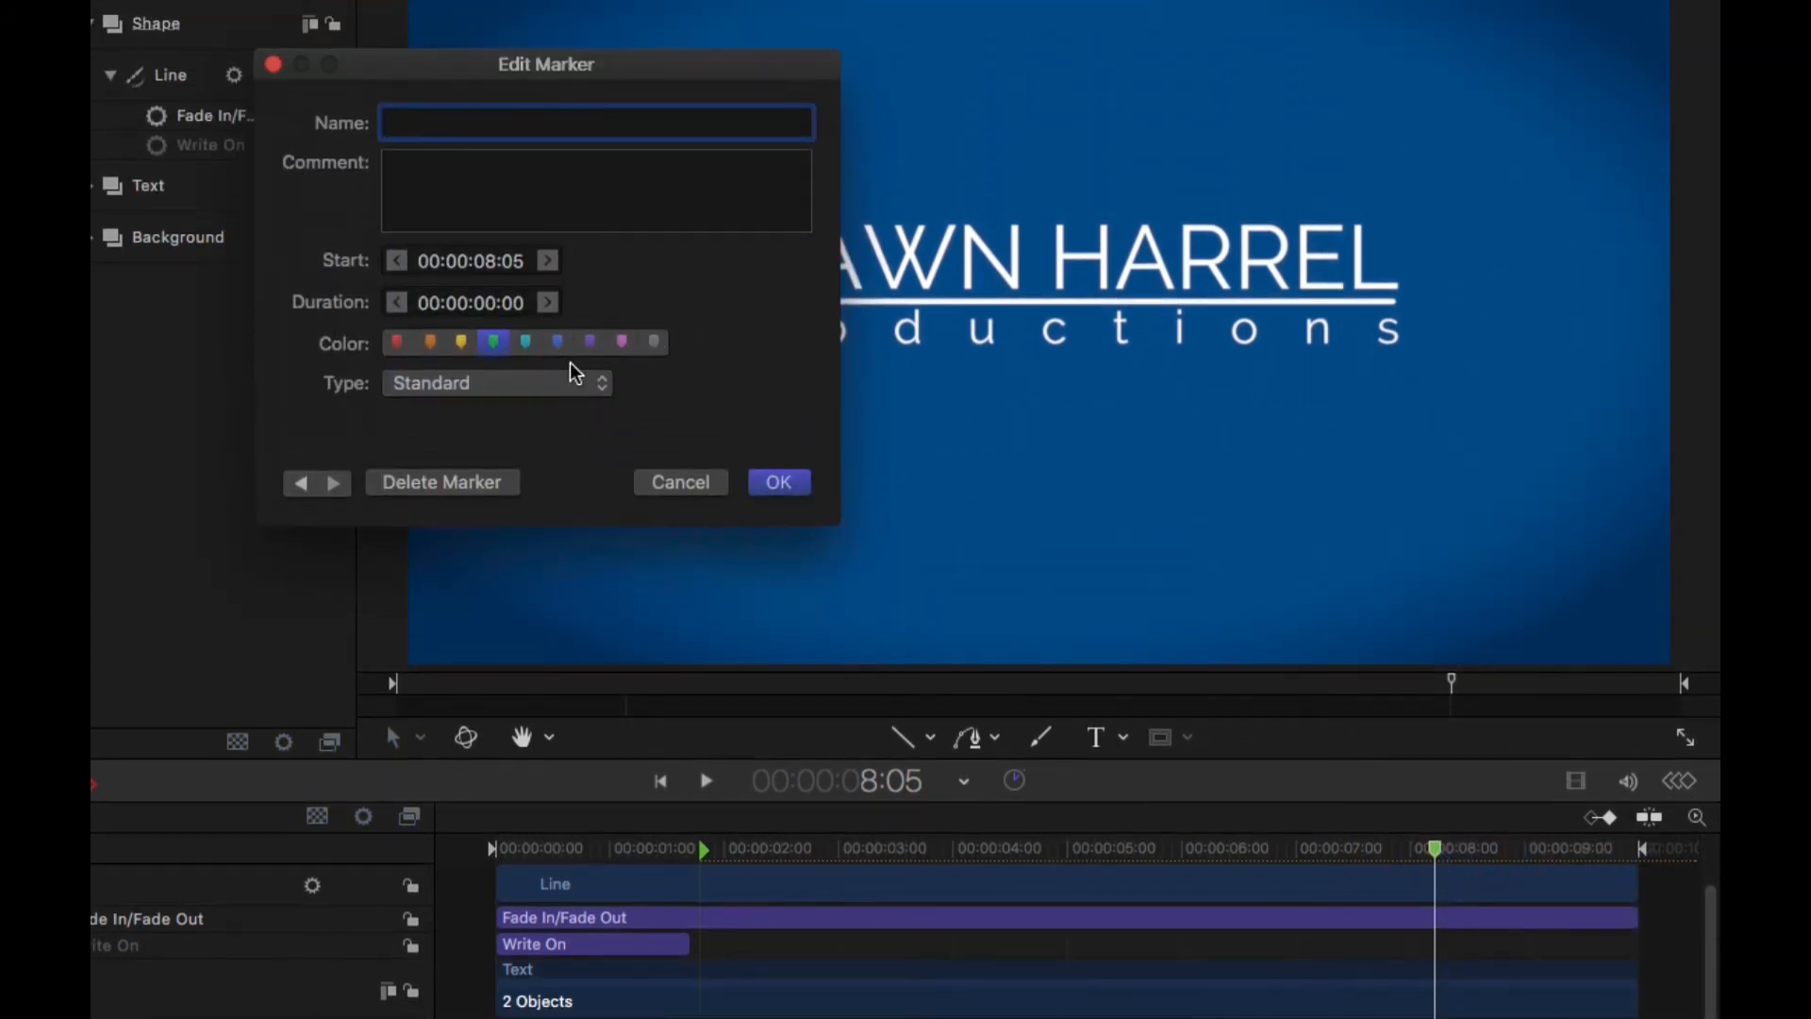
left_click(590, 309)
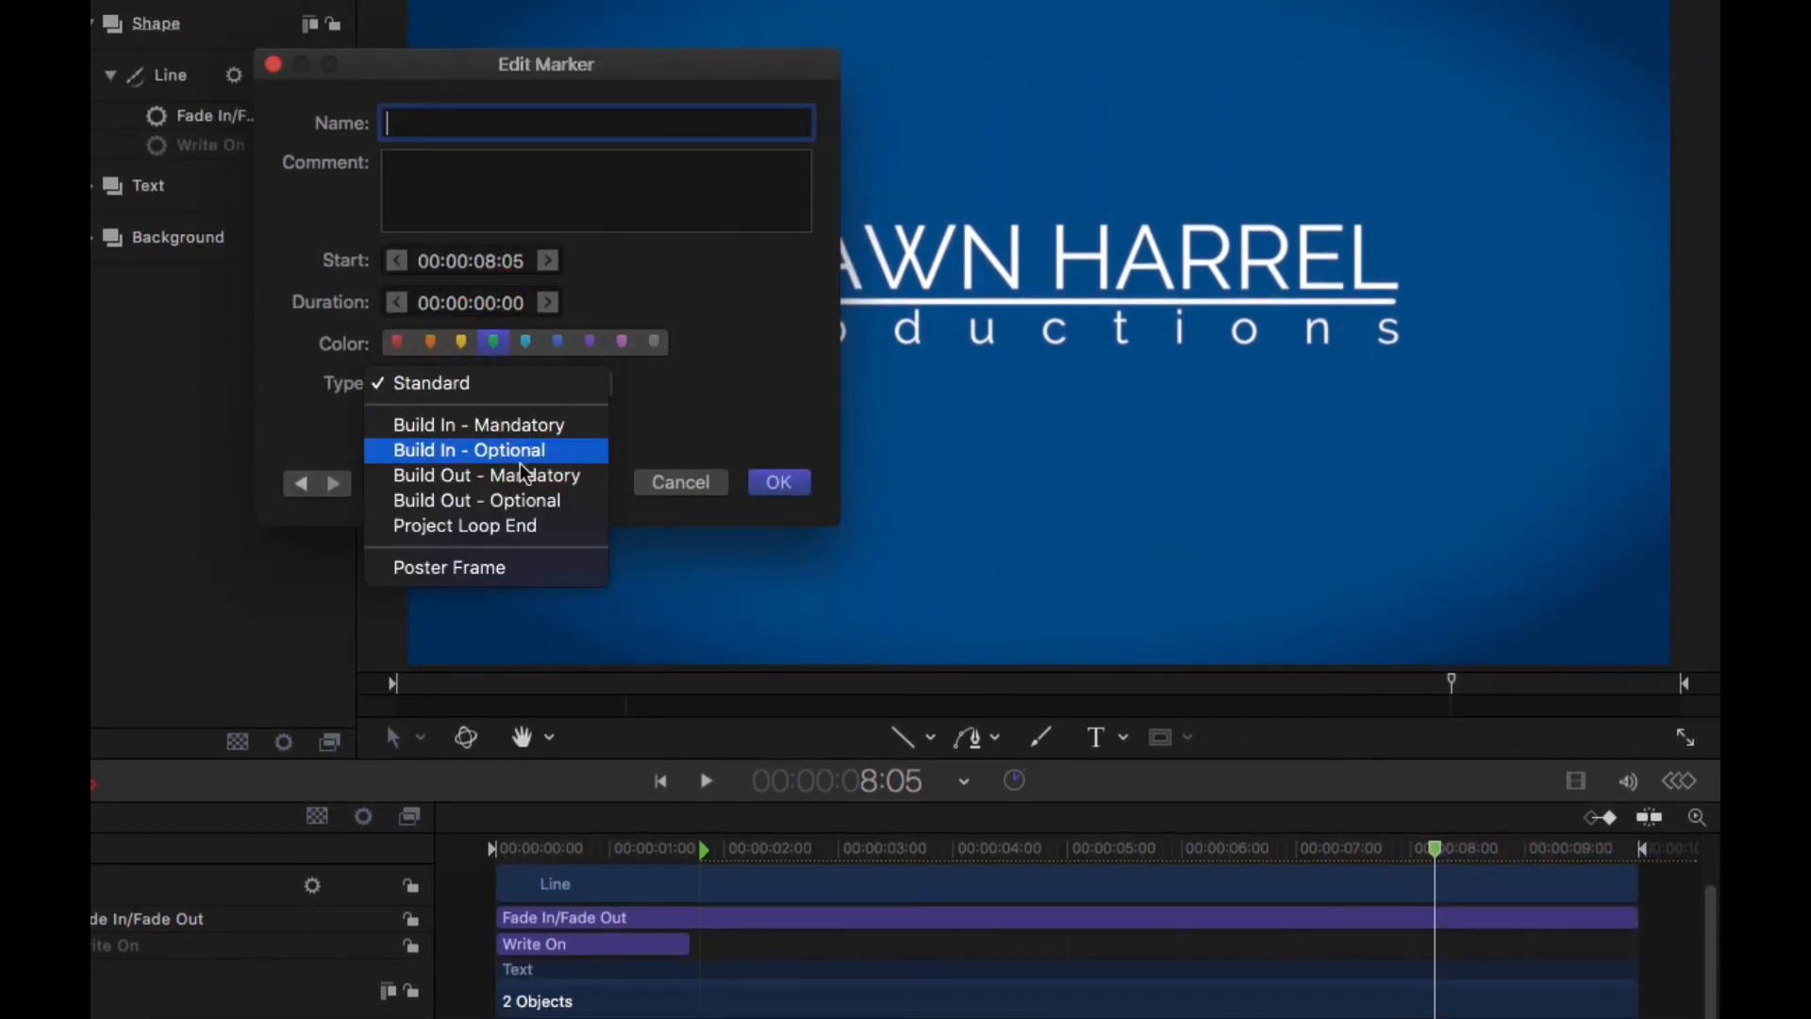
left_click(457, 500)
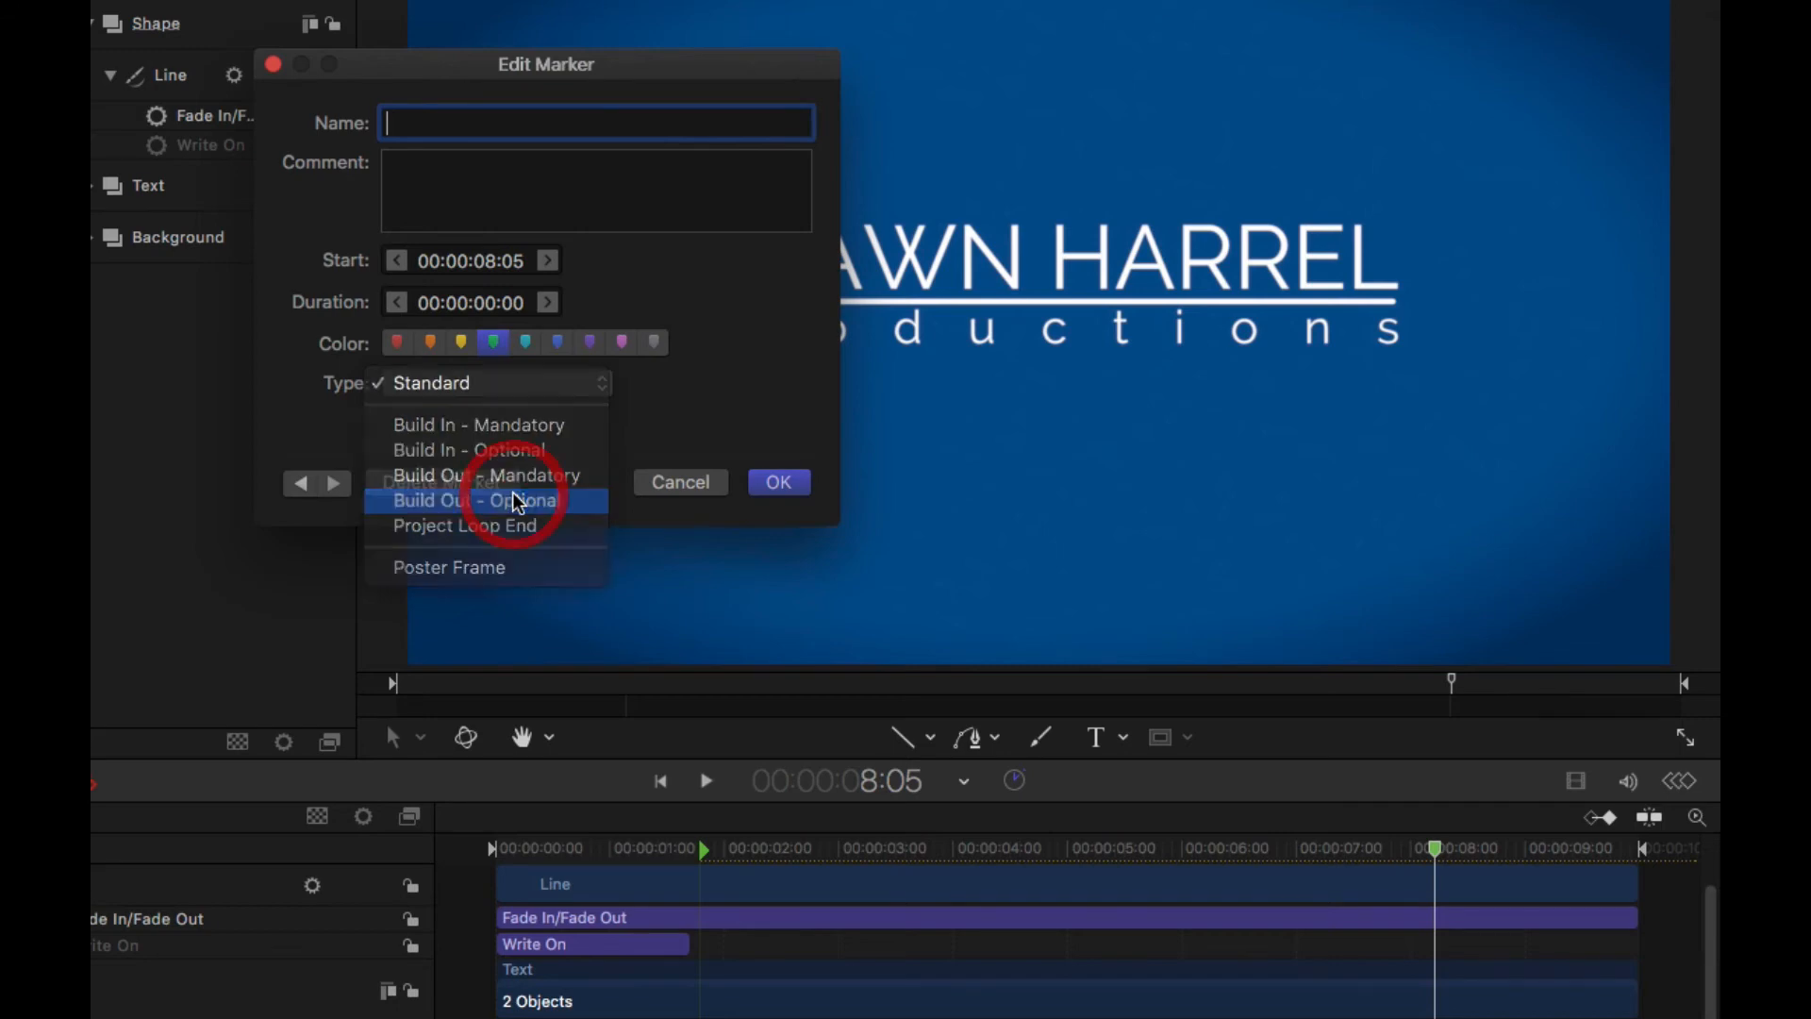
left_click(766, 487)
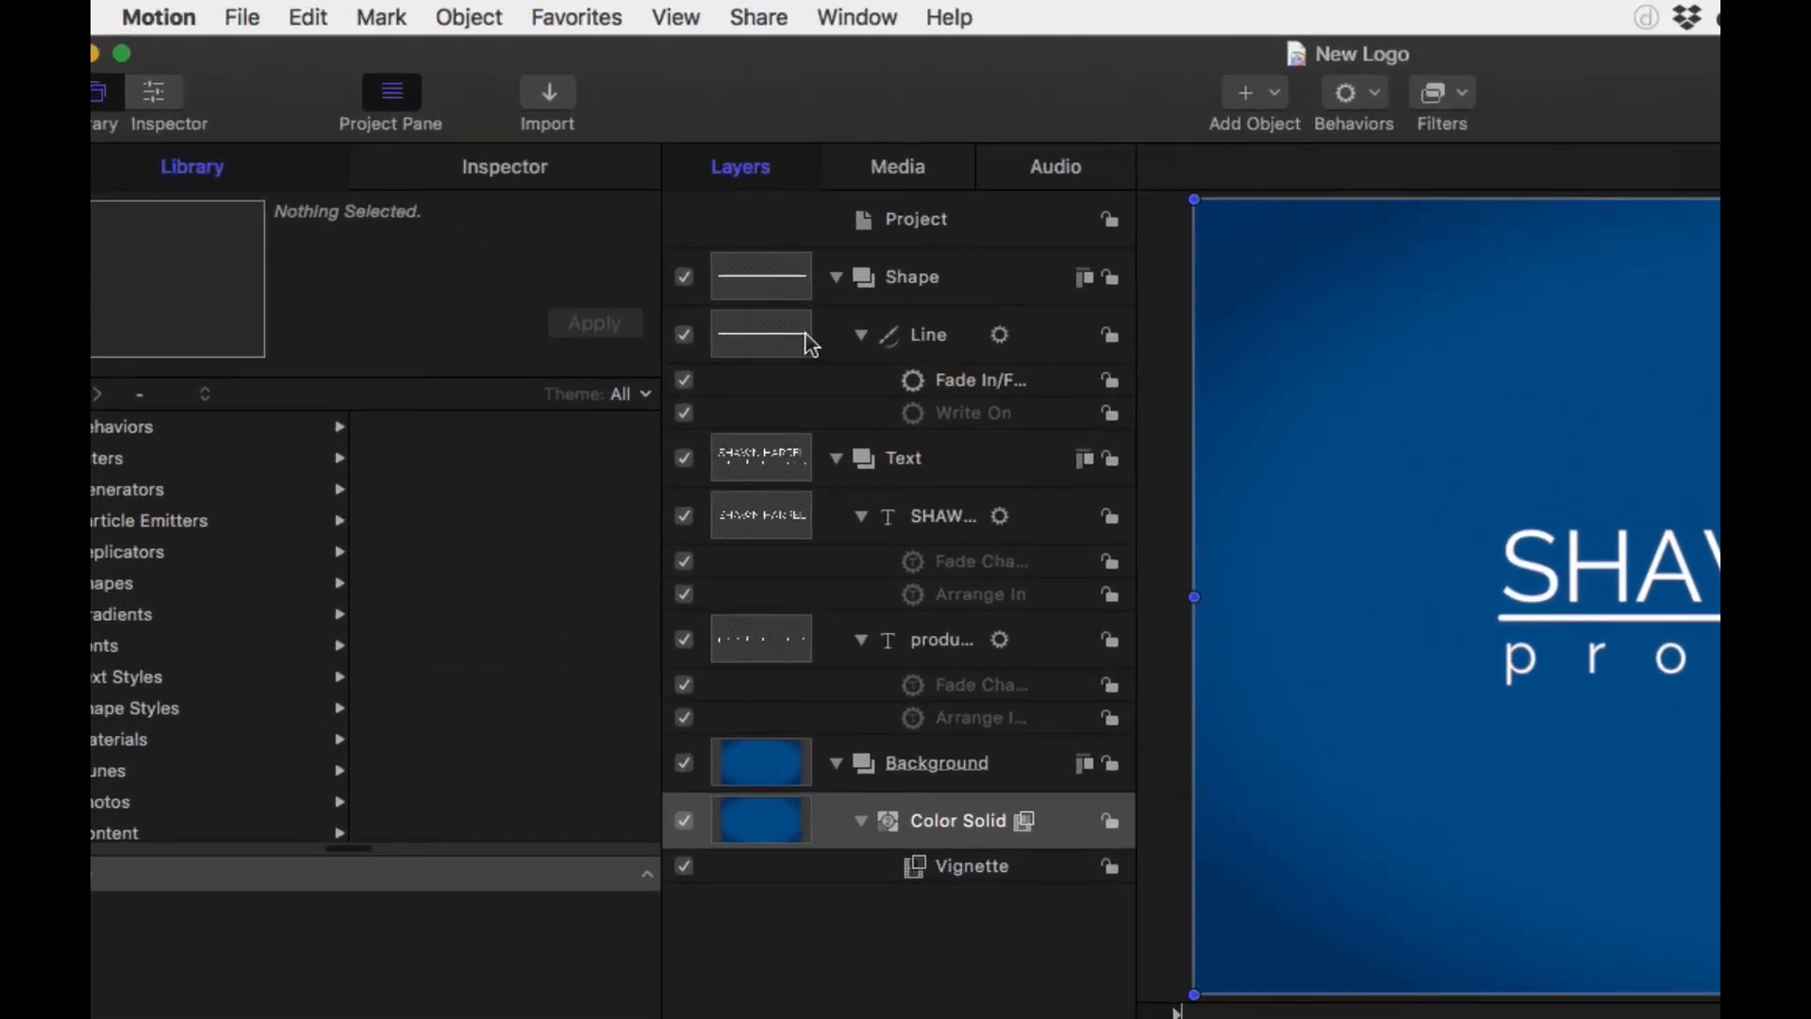
- Publish the project as a Final Cut Generator template named after the production company, in a new Production Logos category
left_click(242, 19)
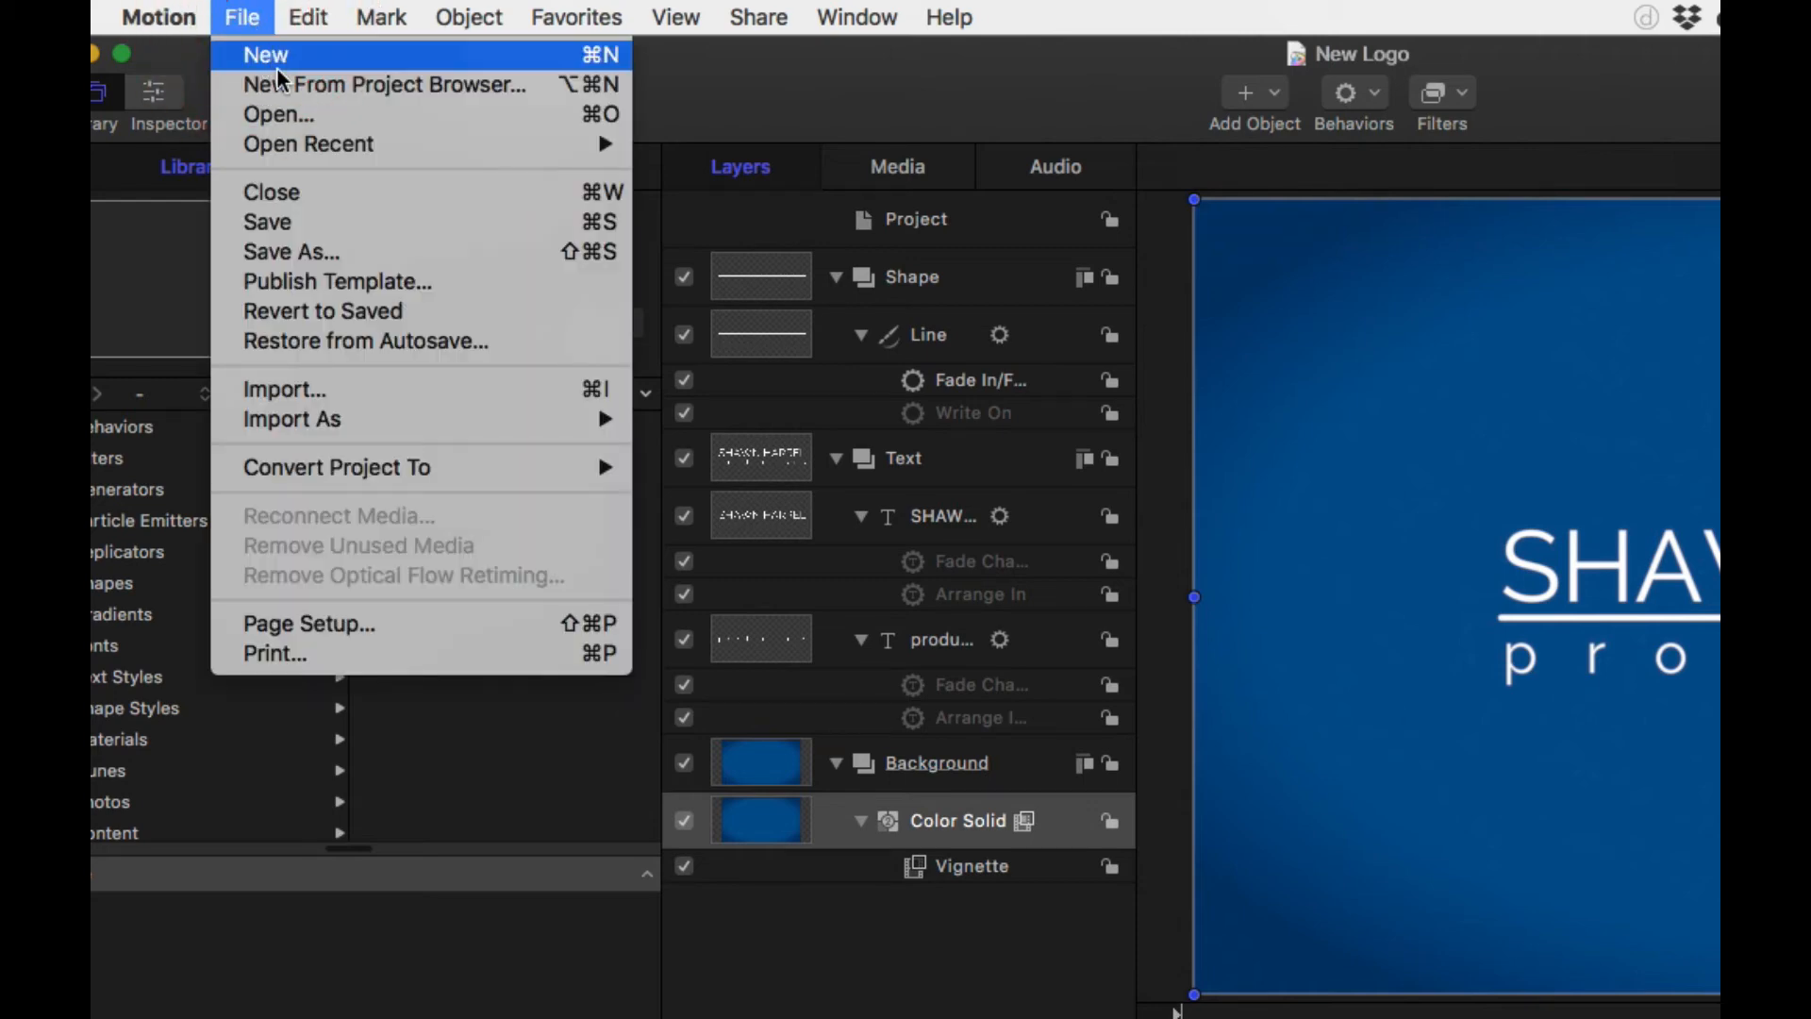
left_click(373, 283)
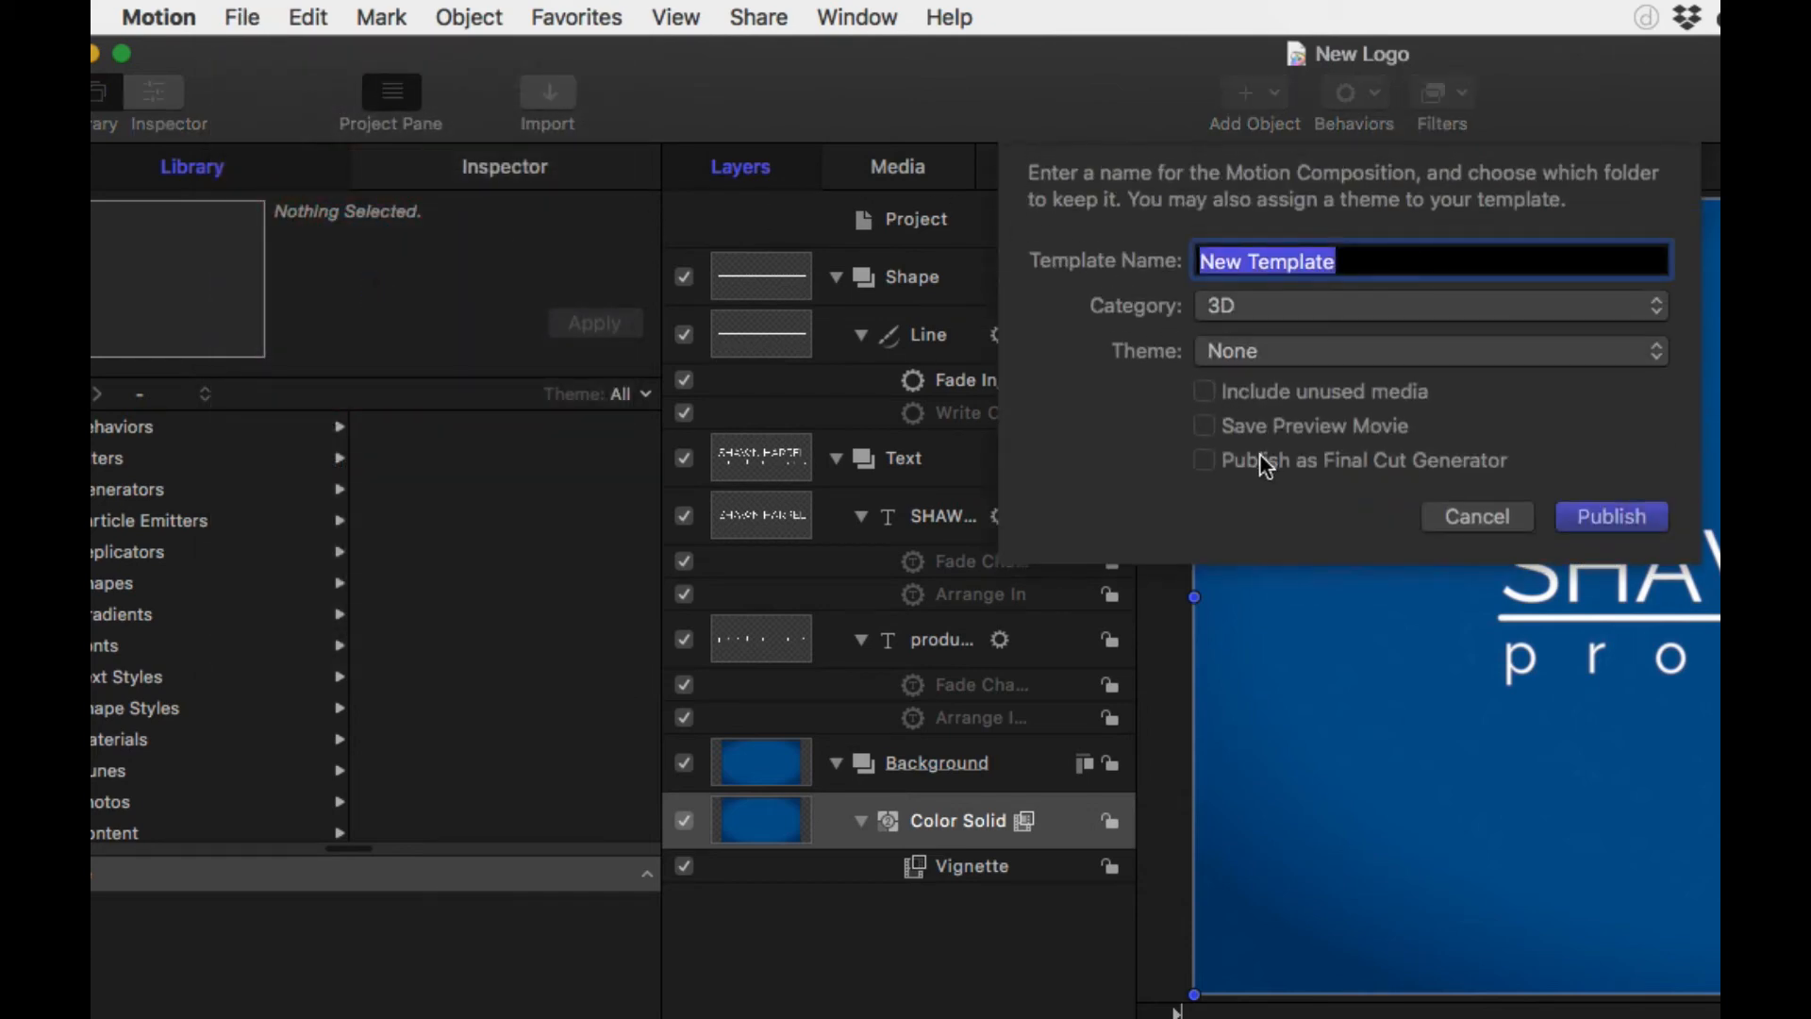
left_click(1264, 464)
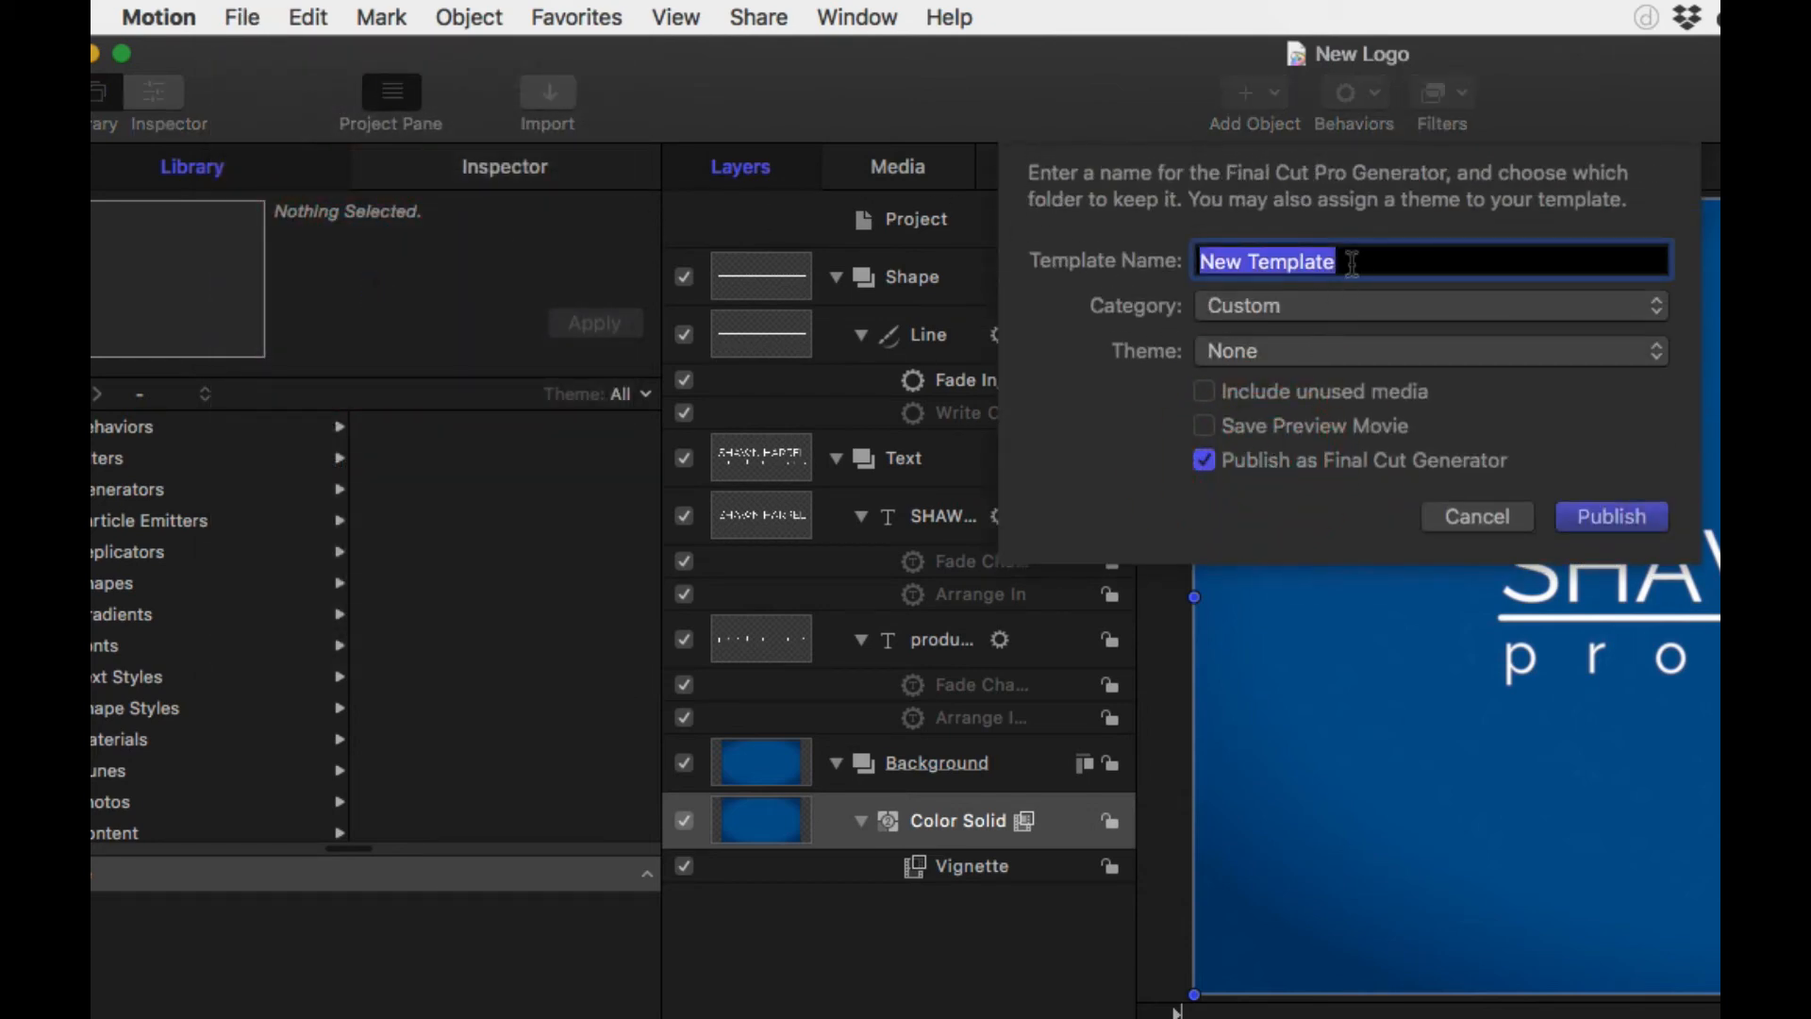
type("Shawn Harrel Productions")
left_click(1424, 306)
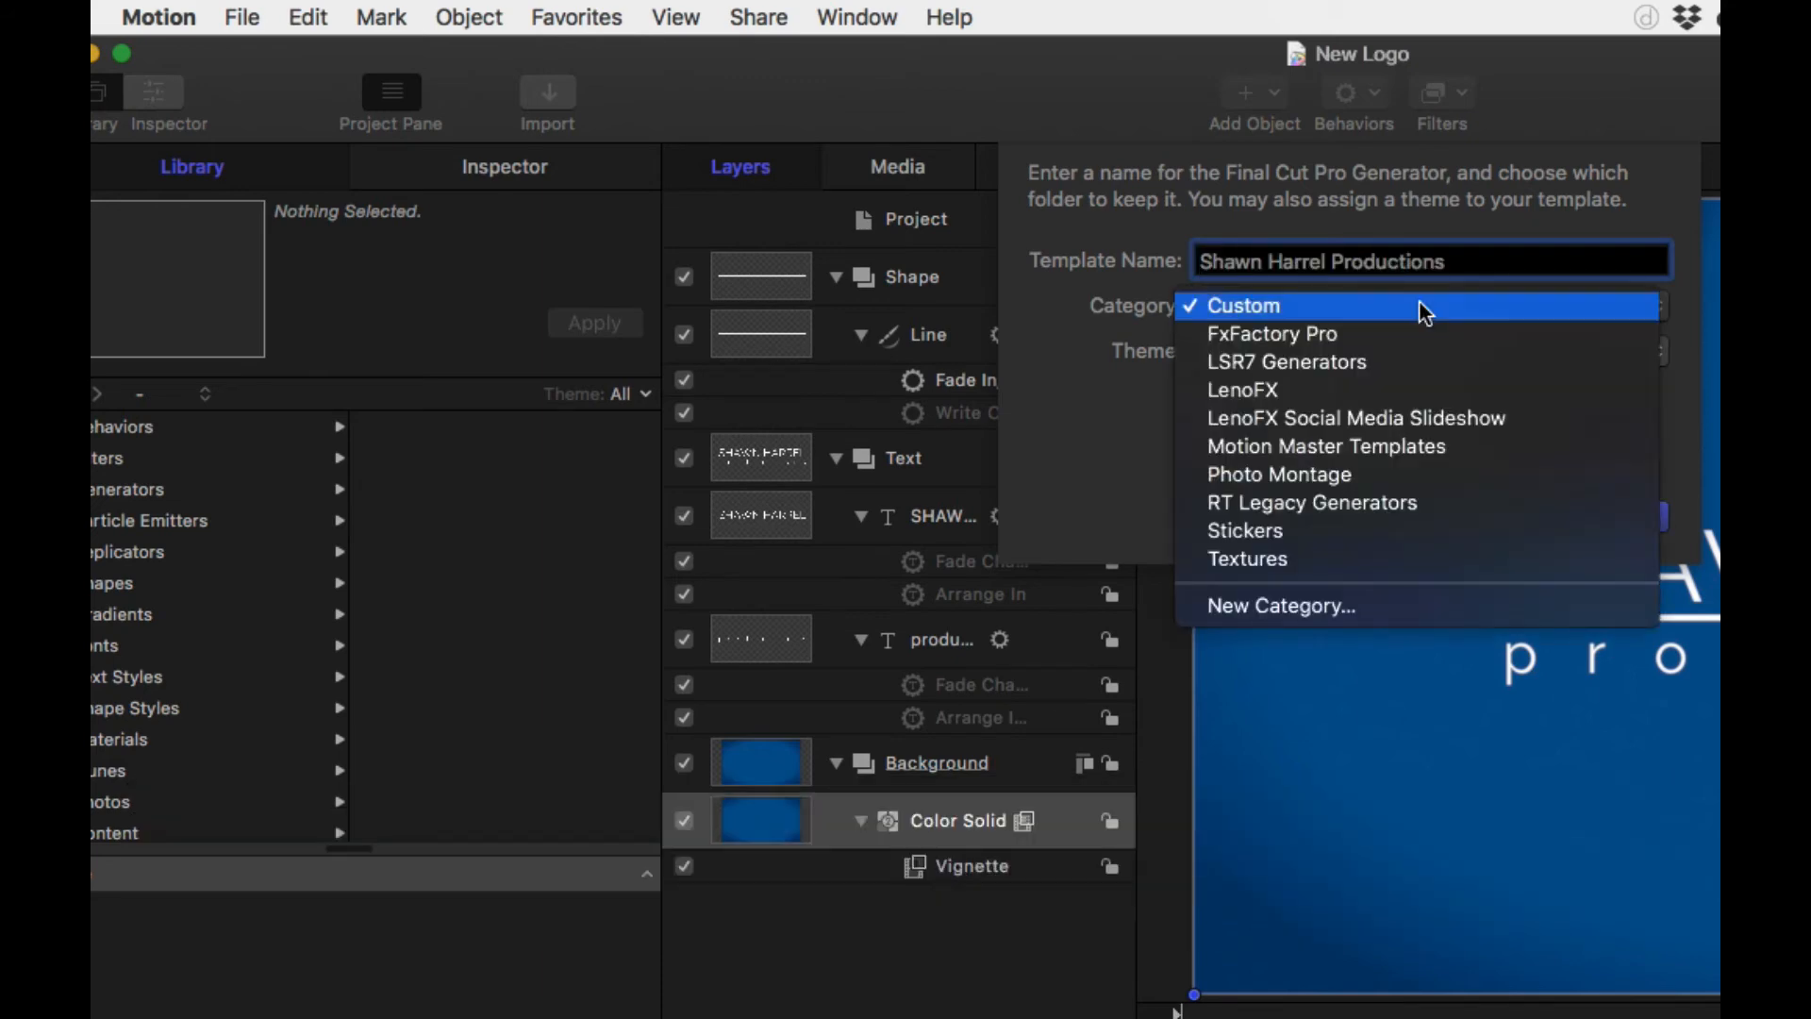
left_click(1368, 604)
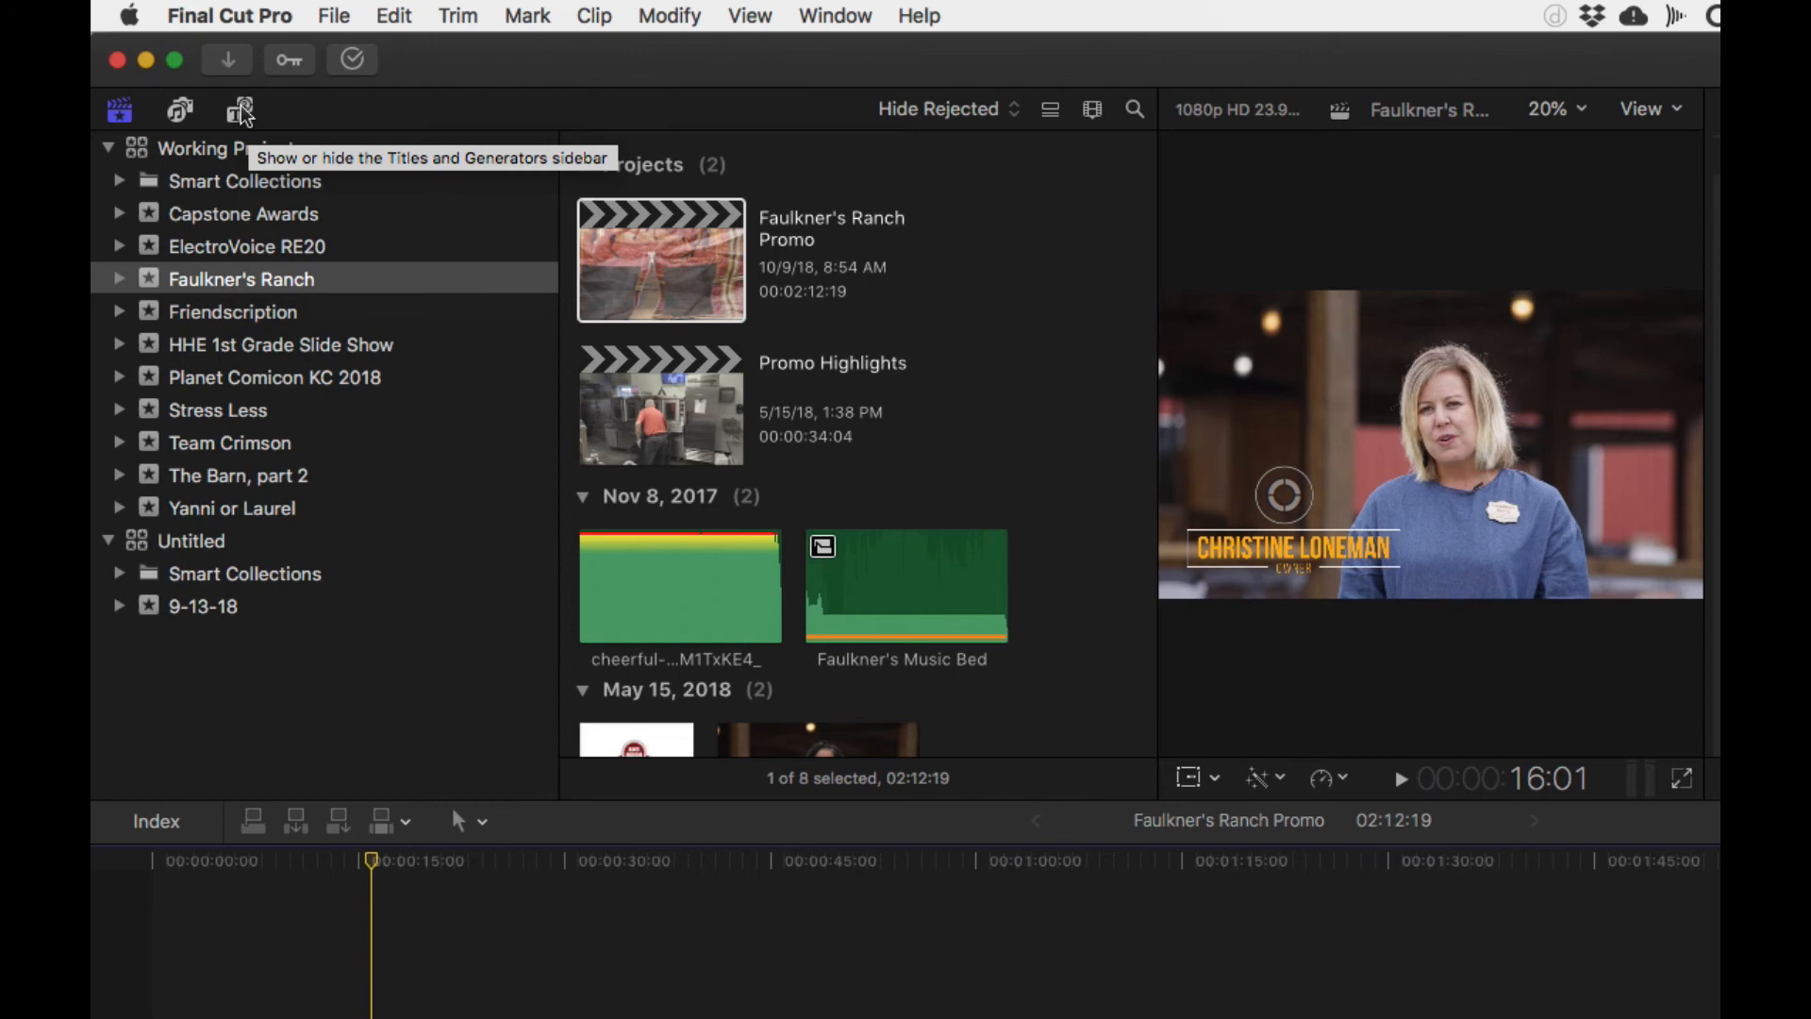
- Switch to Final Cut Pro and select the published logo generator in the Production Logos category of Generators
left_click(242, 111)
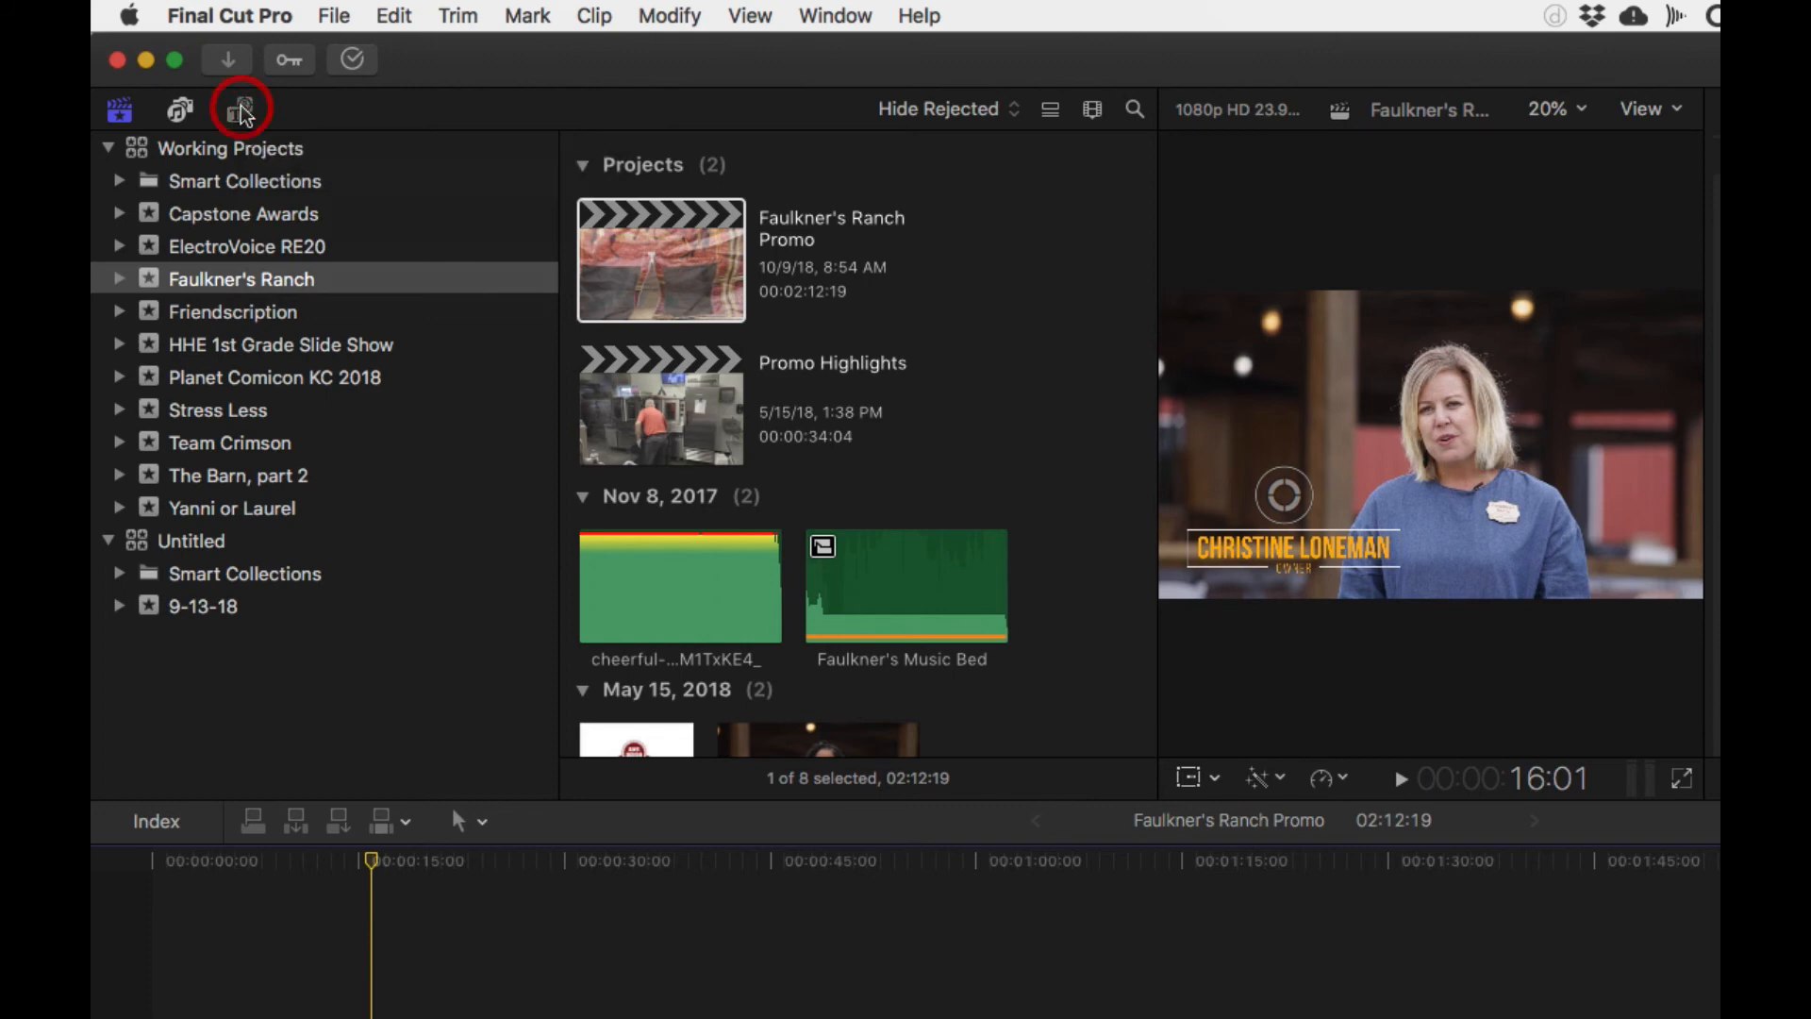
scroll(488, 527, "up", 1)
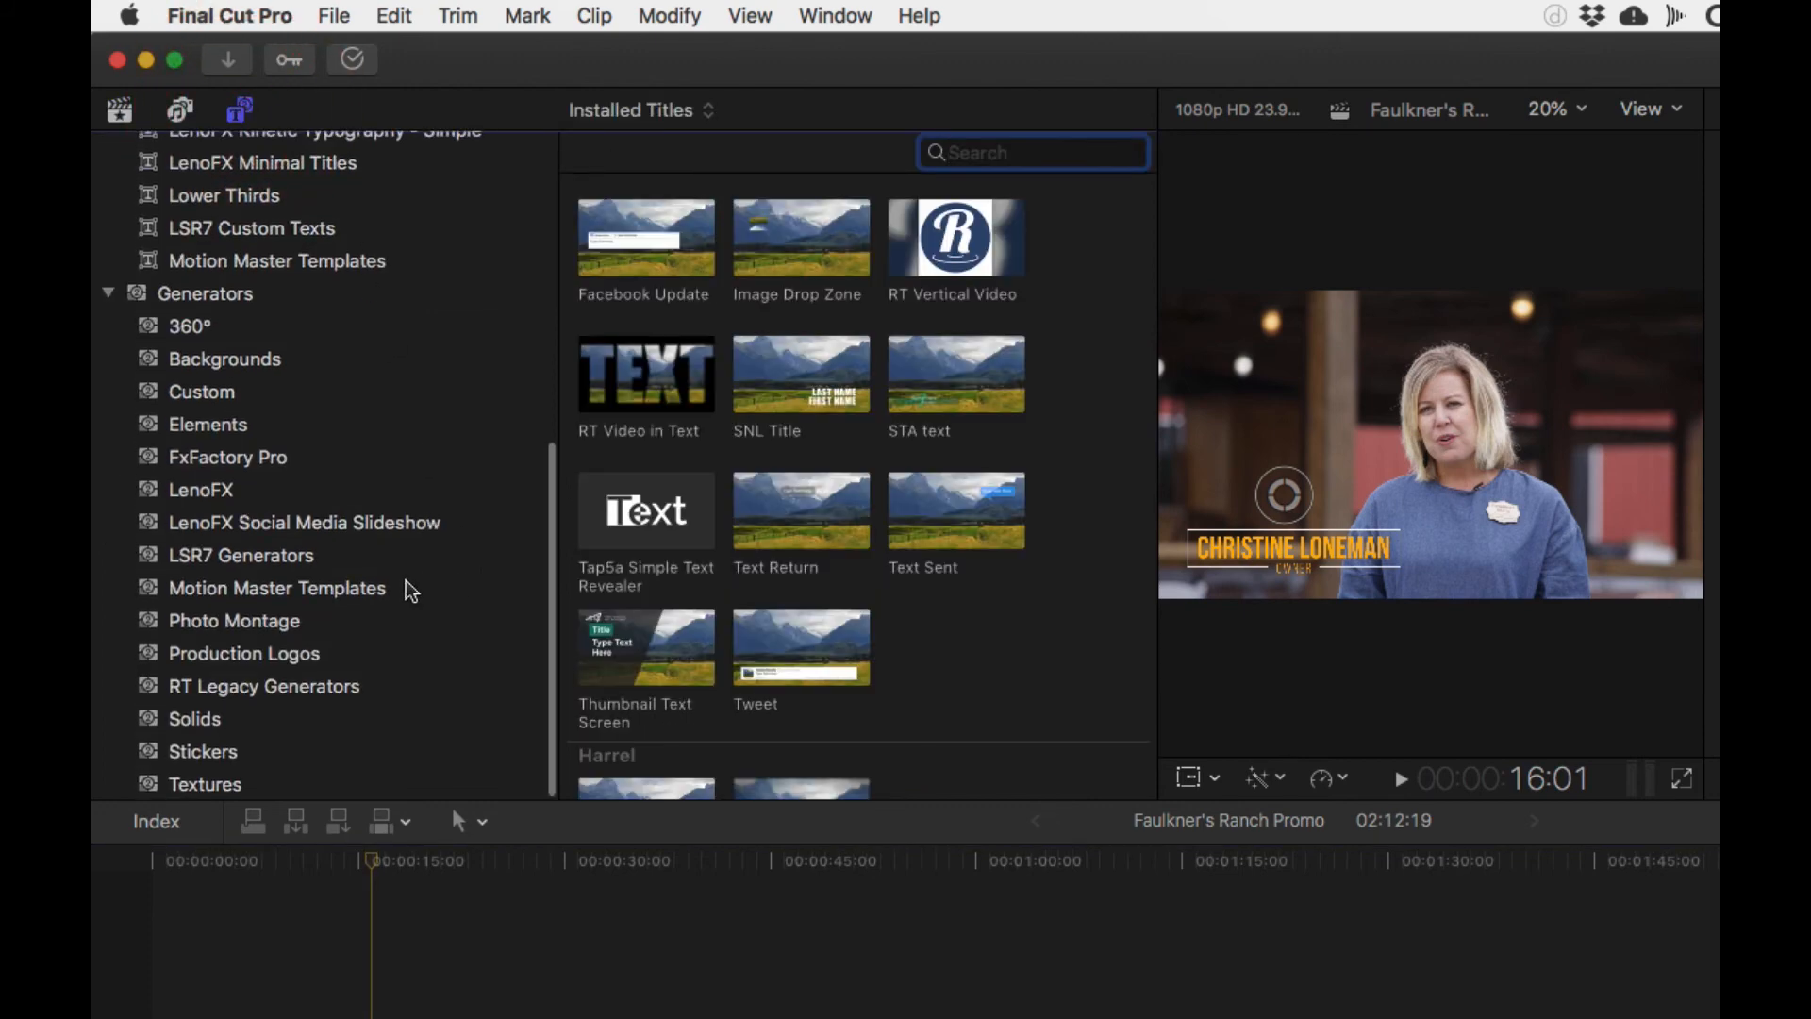
left_click(284, 659)
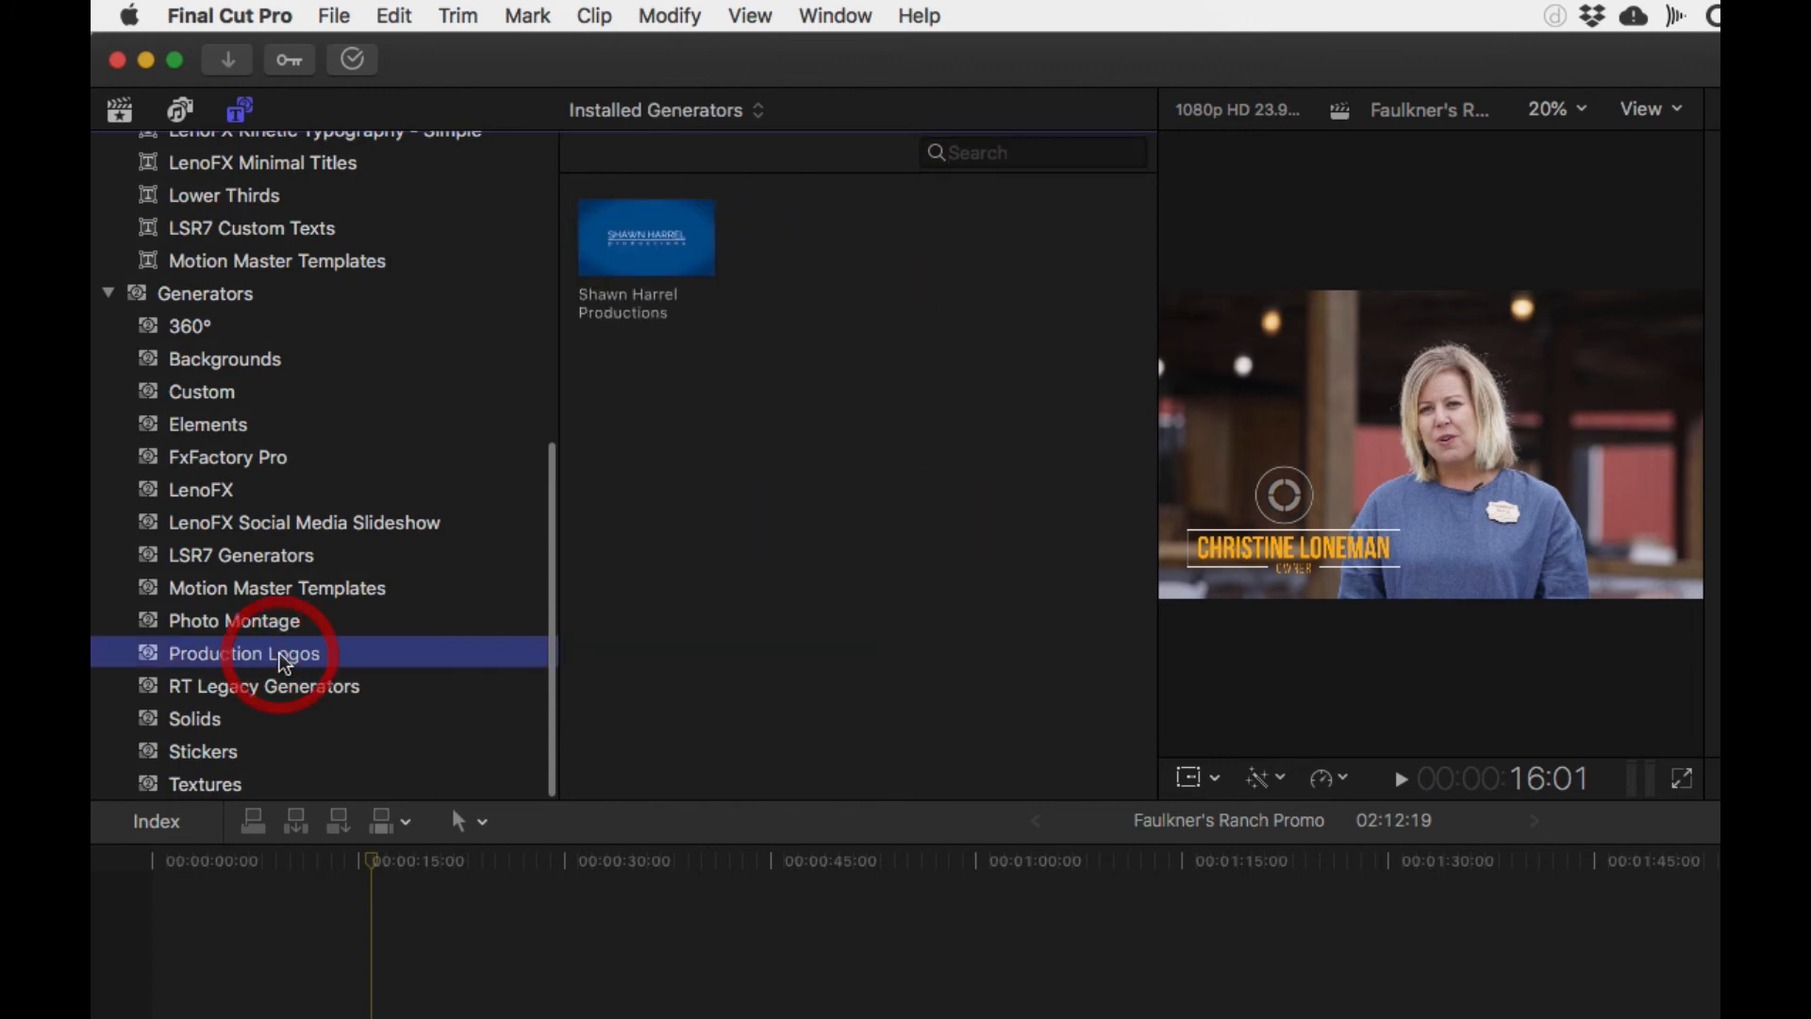
left_click(635, 255)
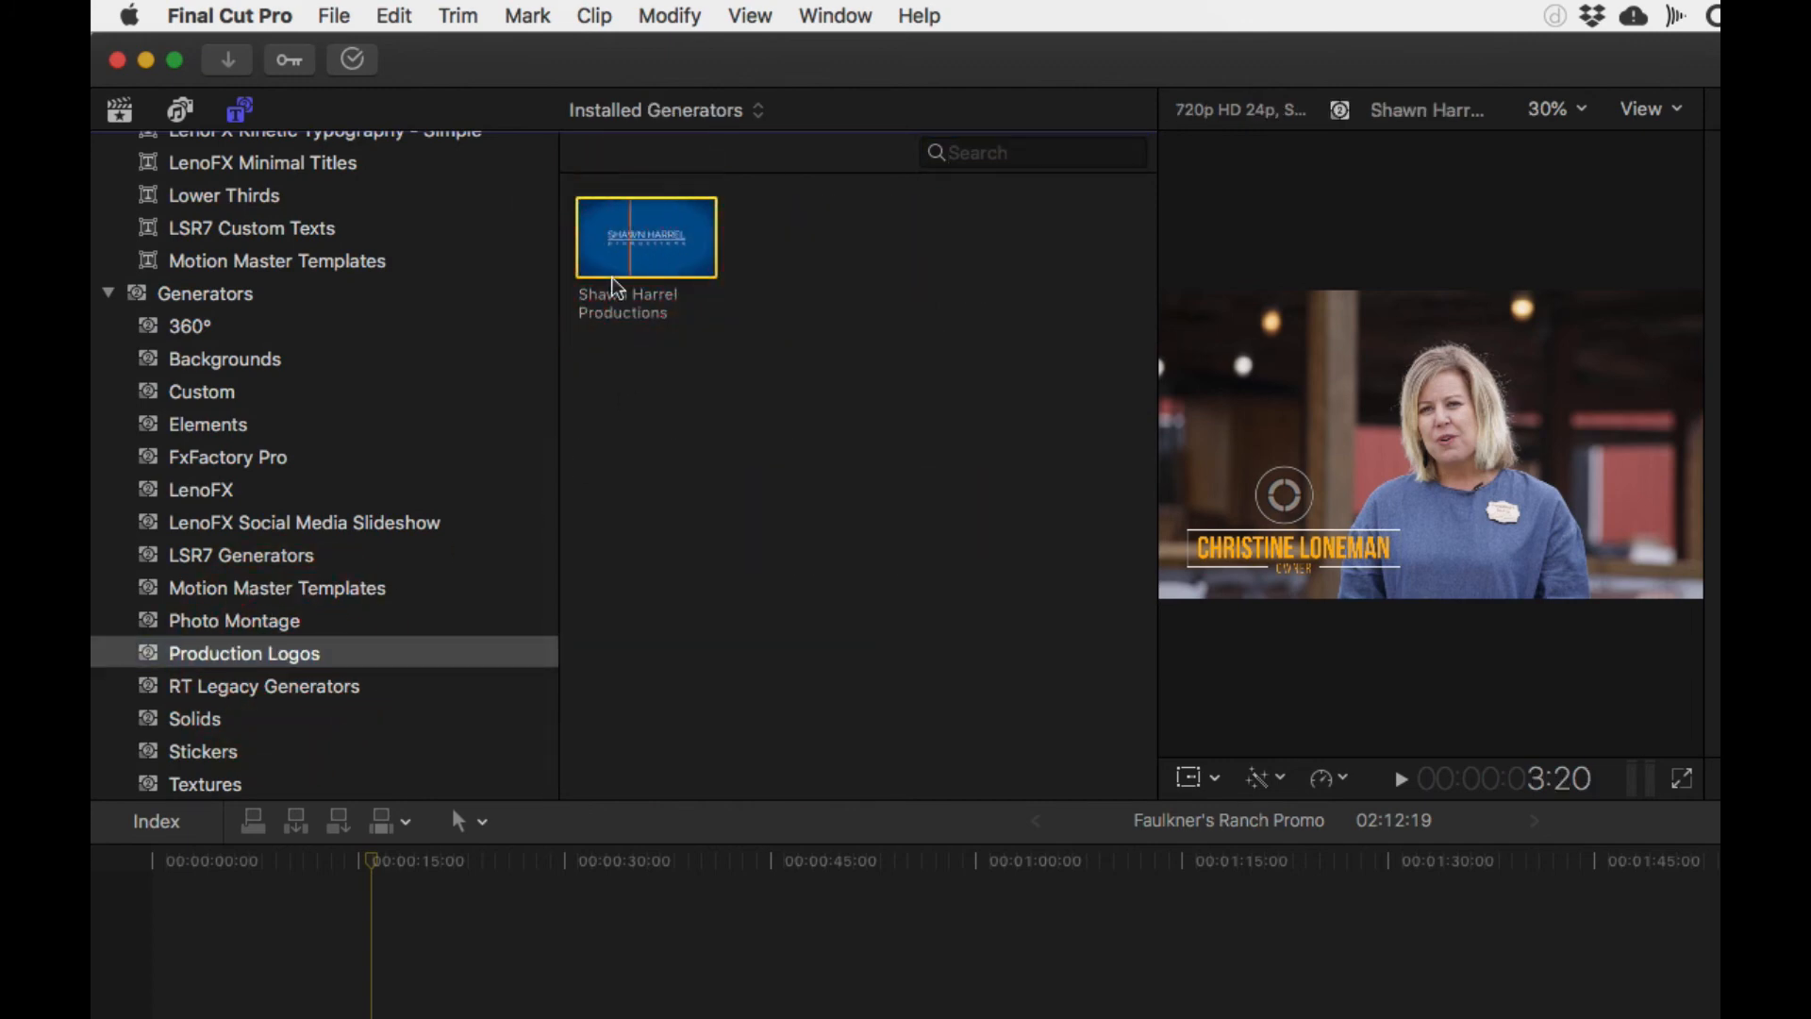
- Insert the logo generator at the very start of the Faulkner's Ranch Promo timeline
left_click(174, 860)
left_click_drag(175, 860, 99, 857)
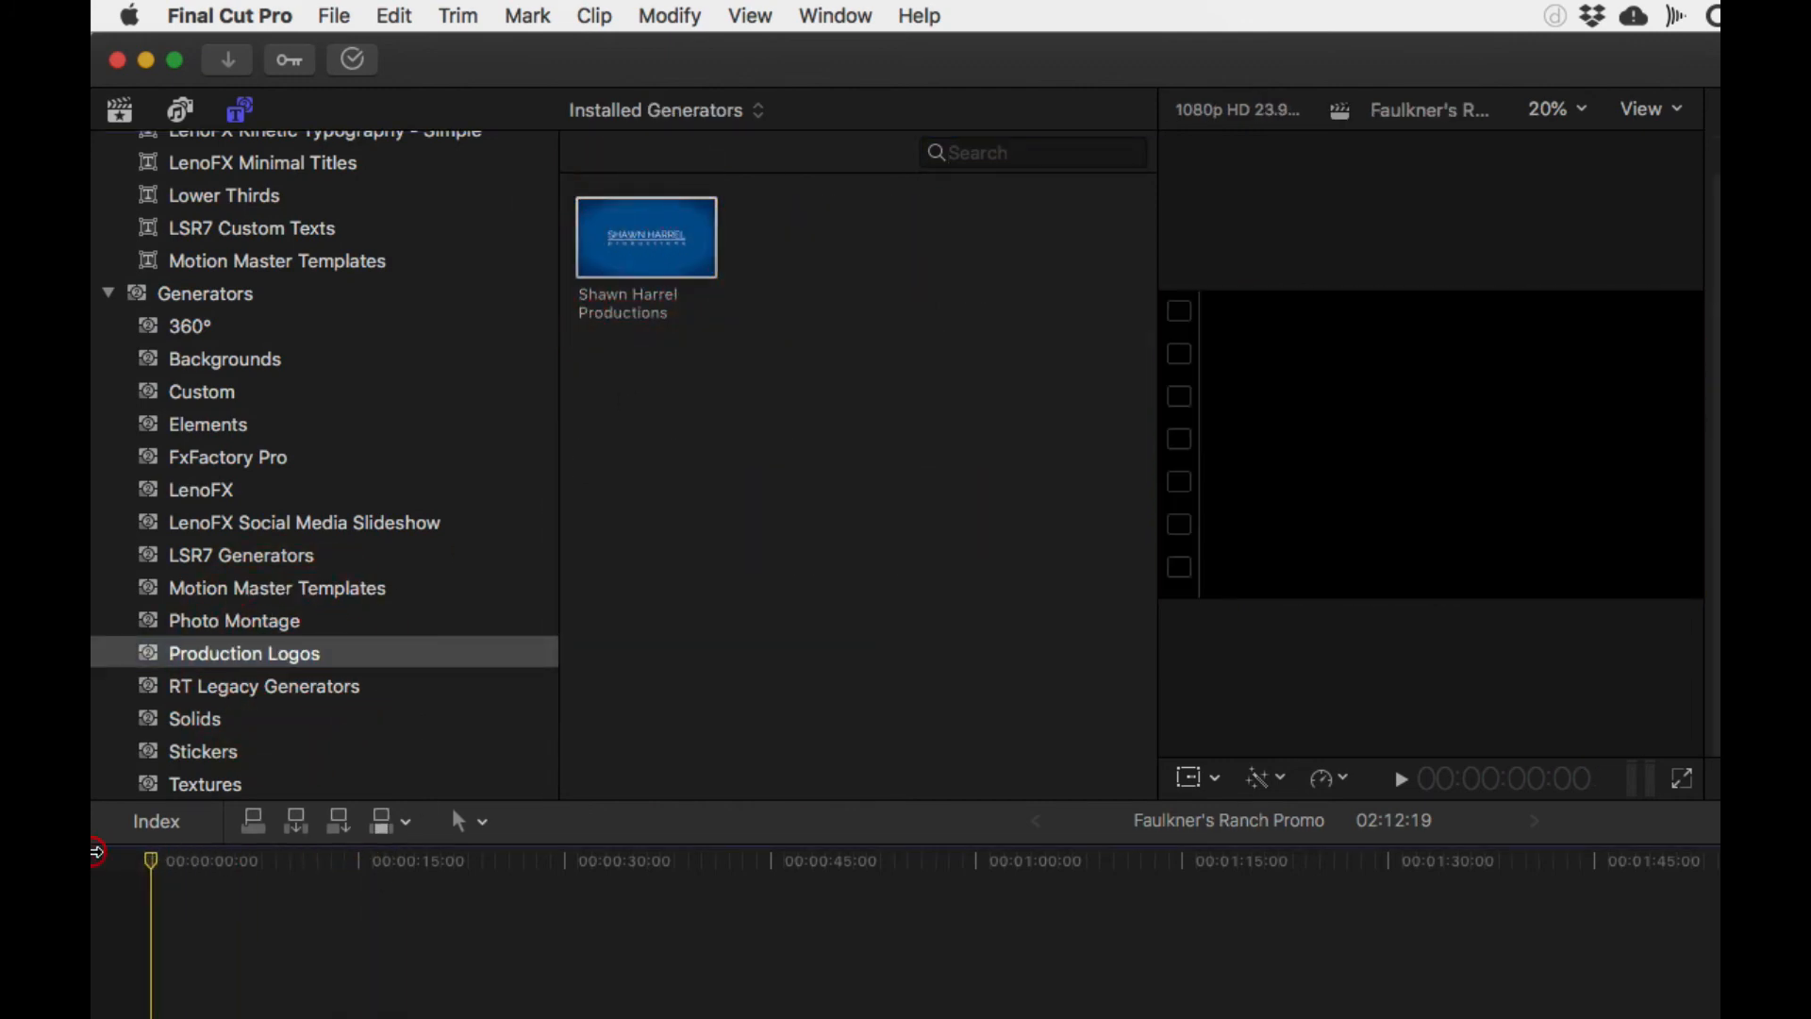
left_click(625, 247)
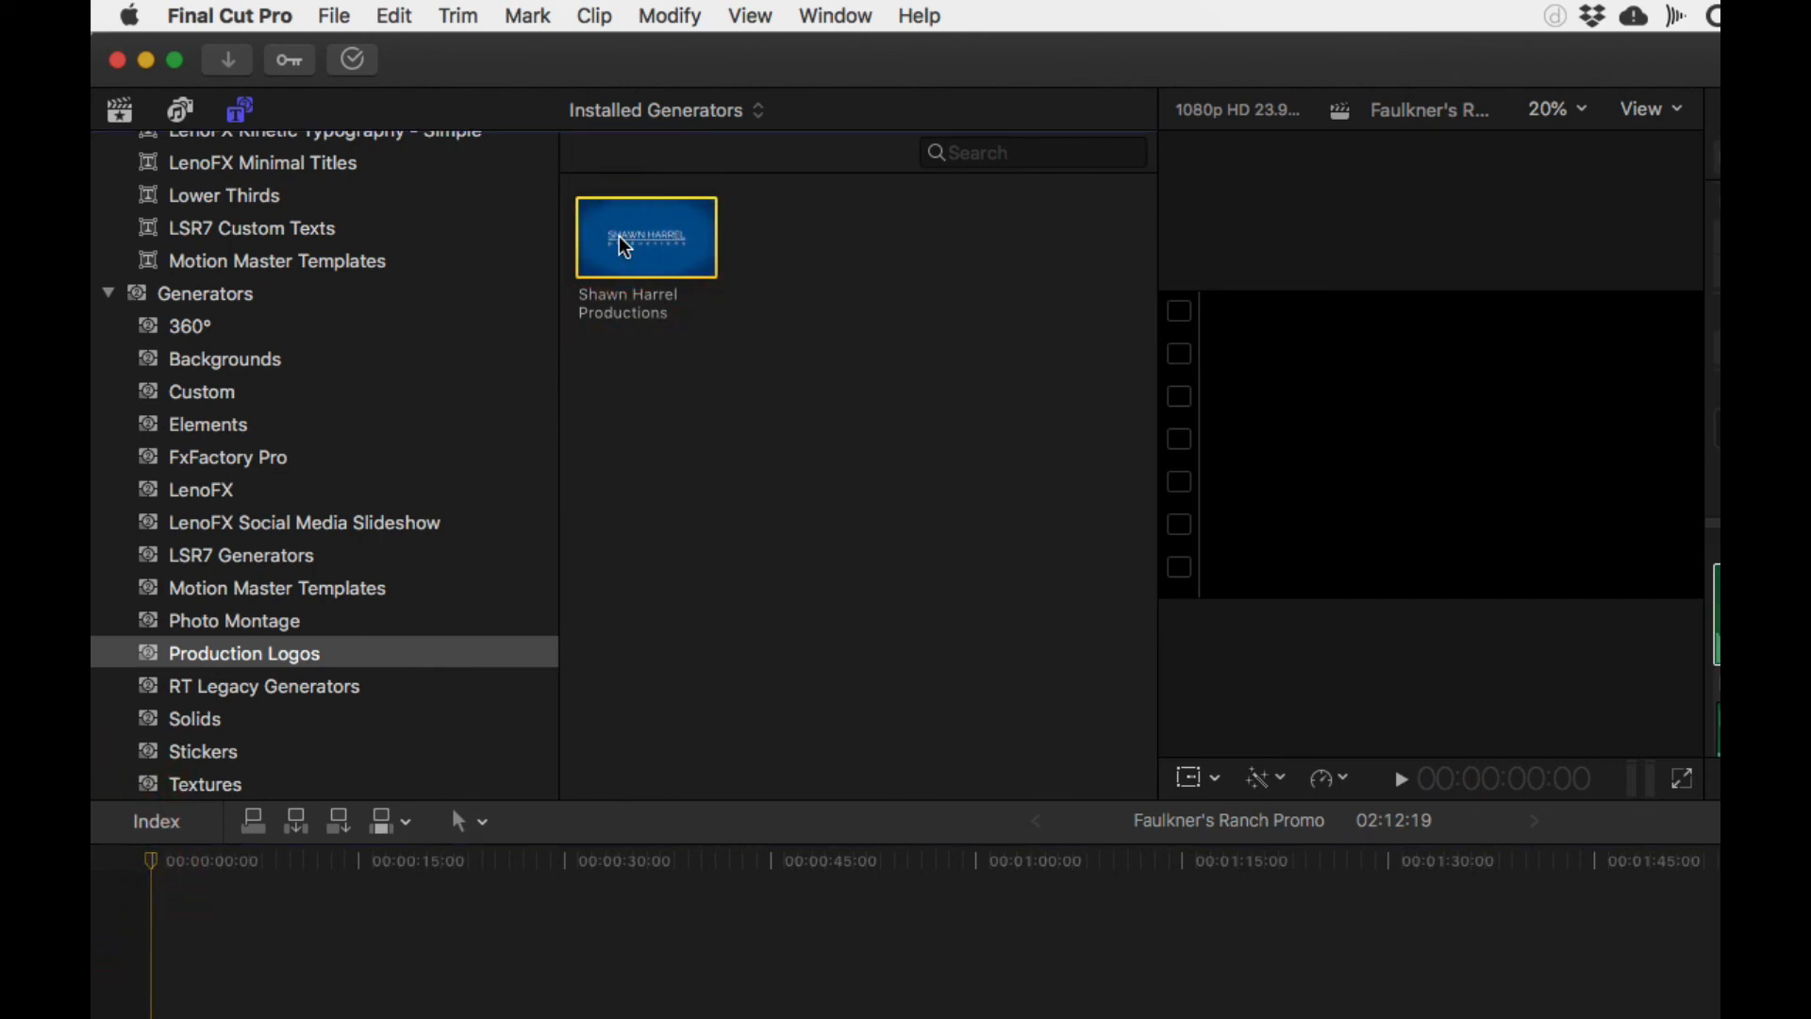
- Play back the inserted logo intro from the start of the timeline
left_click(287, 863)
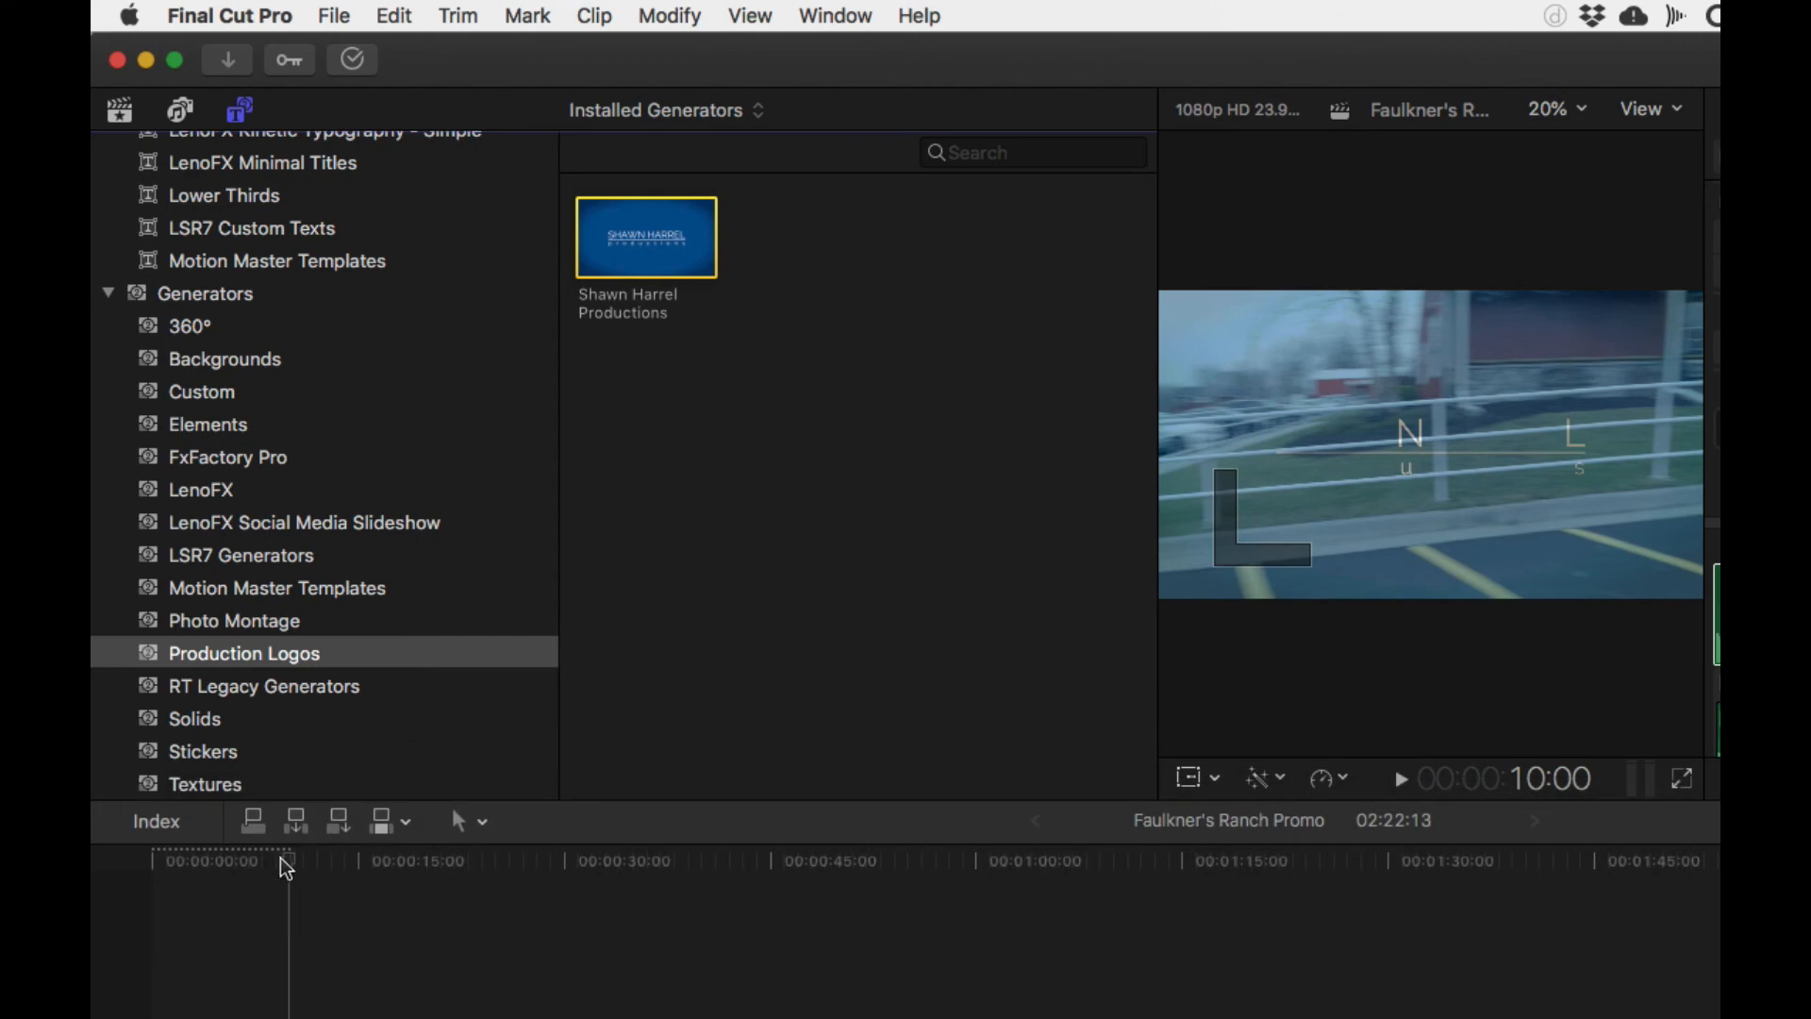
left_click_drag(287, 862, 98, 875)
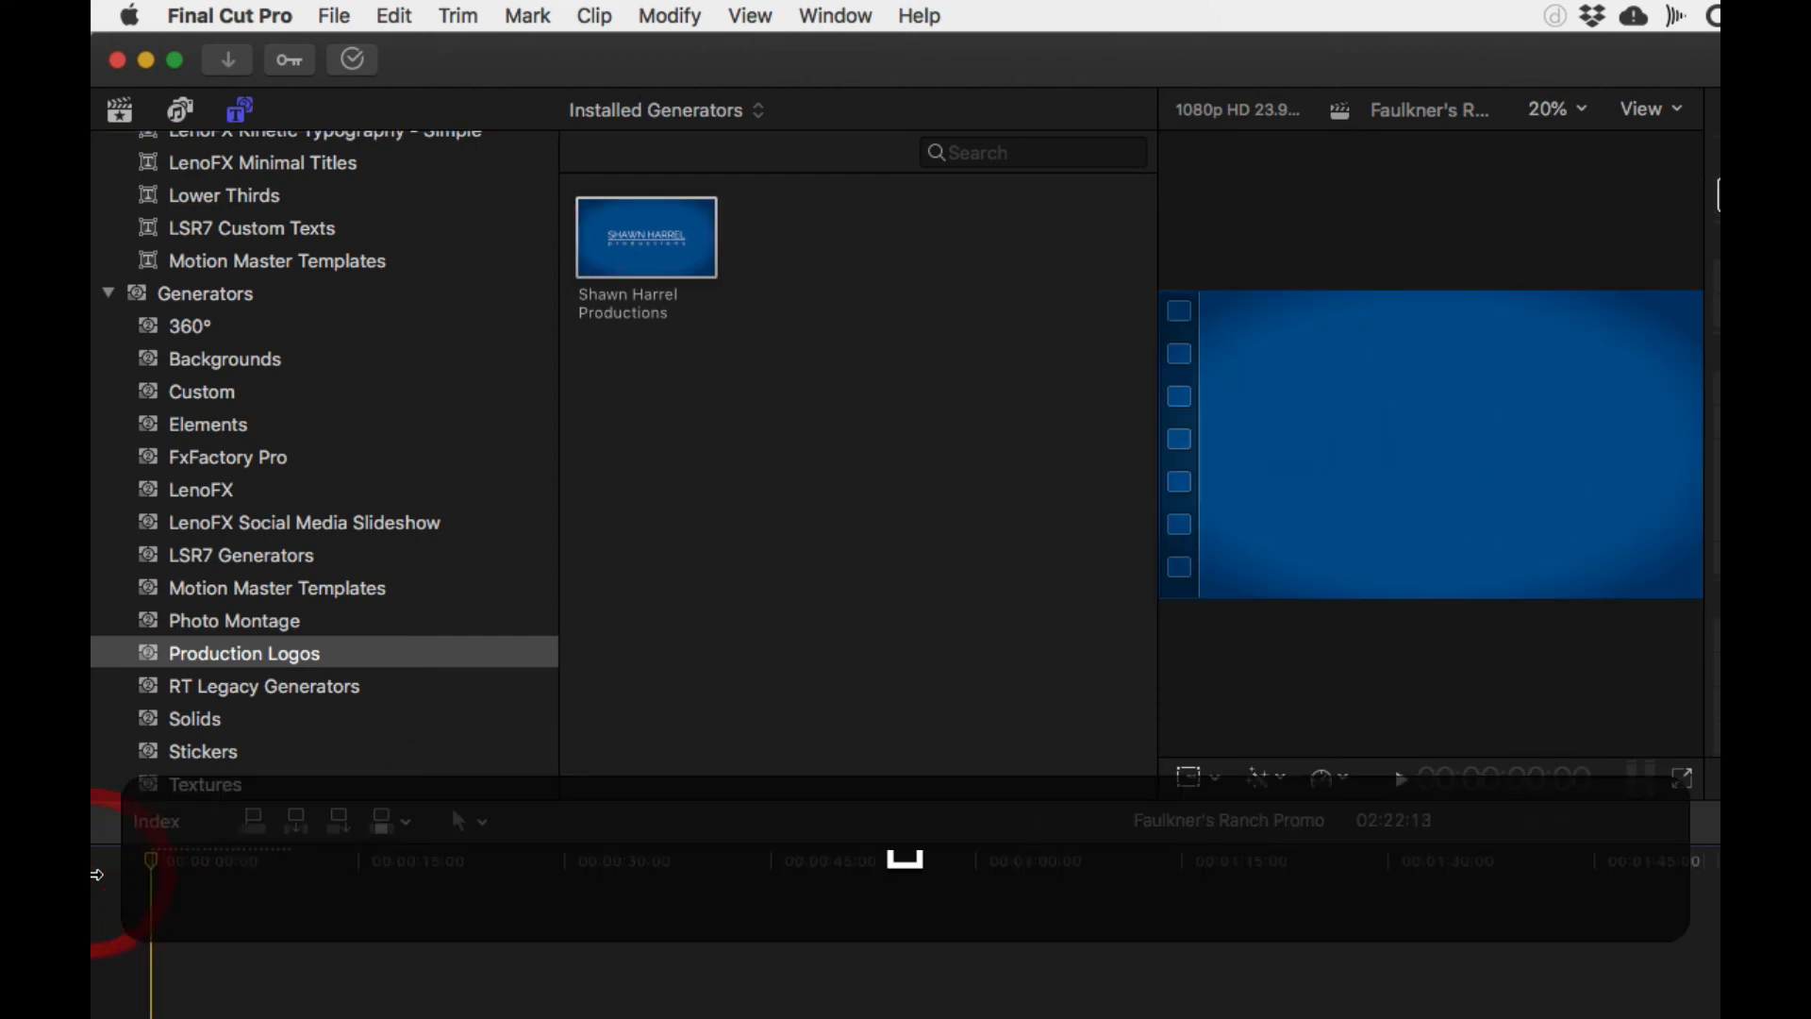
key("space")
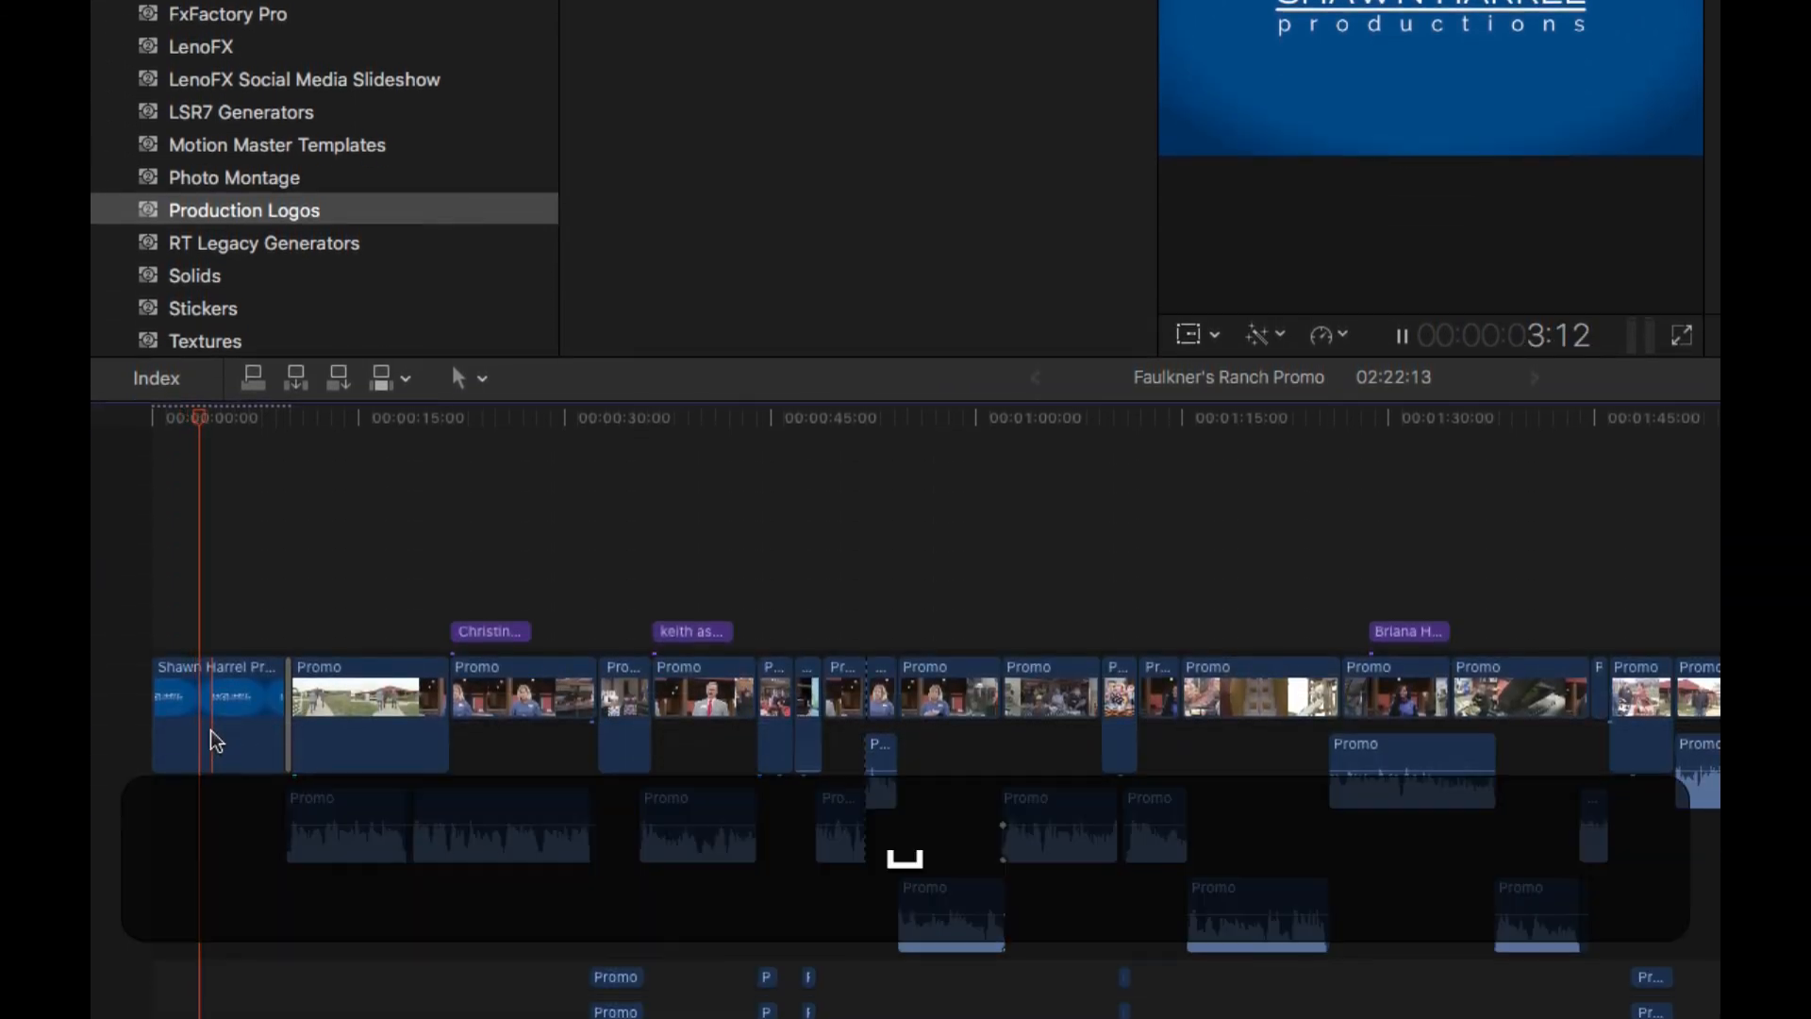
- Shorten the logo generator clip to 4:21 by trimming its end at the transition to the first Promo clip
left_click(216, 740)
key("super+equal")
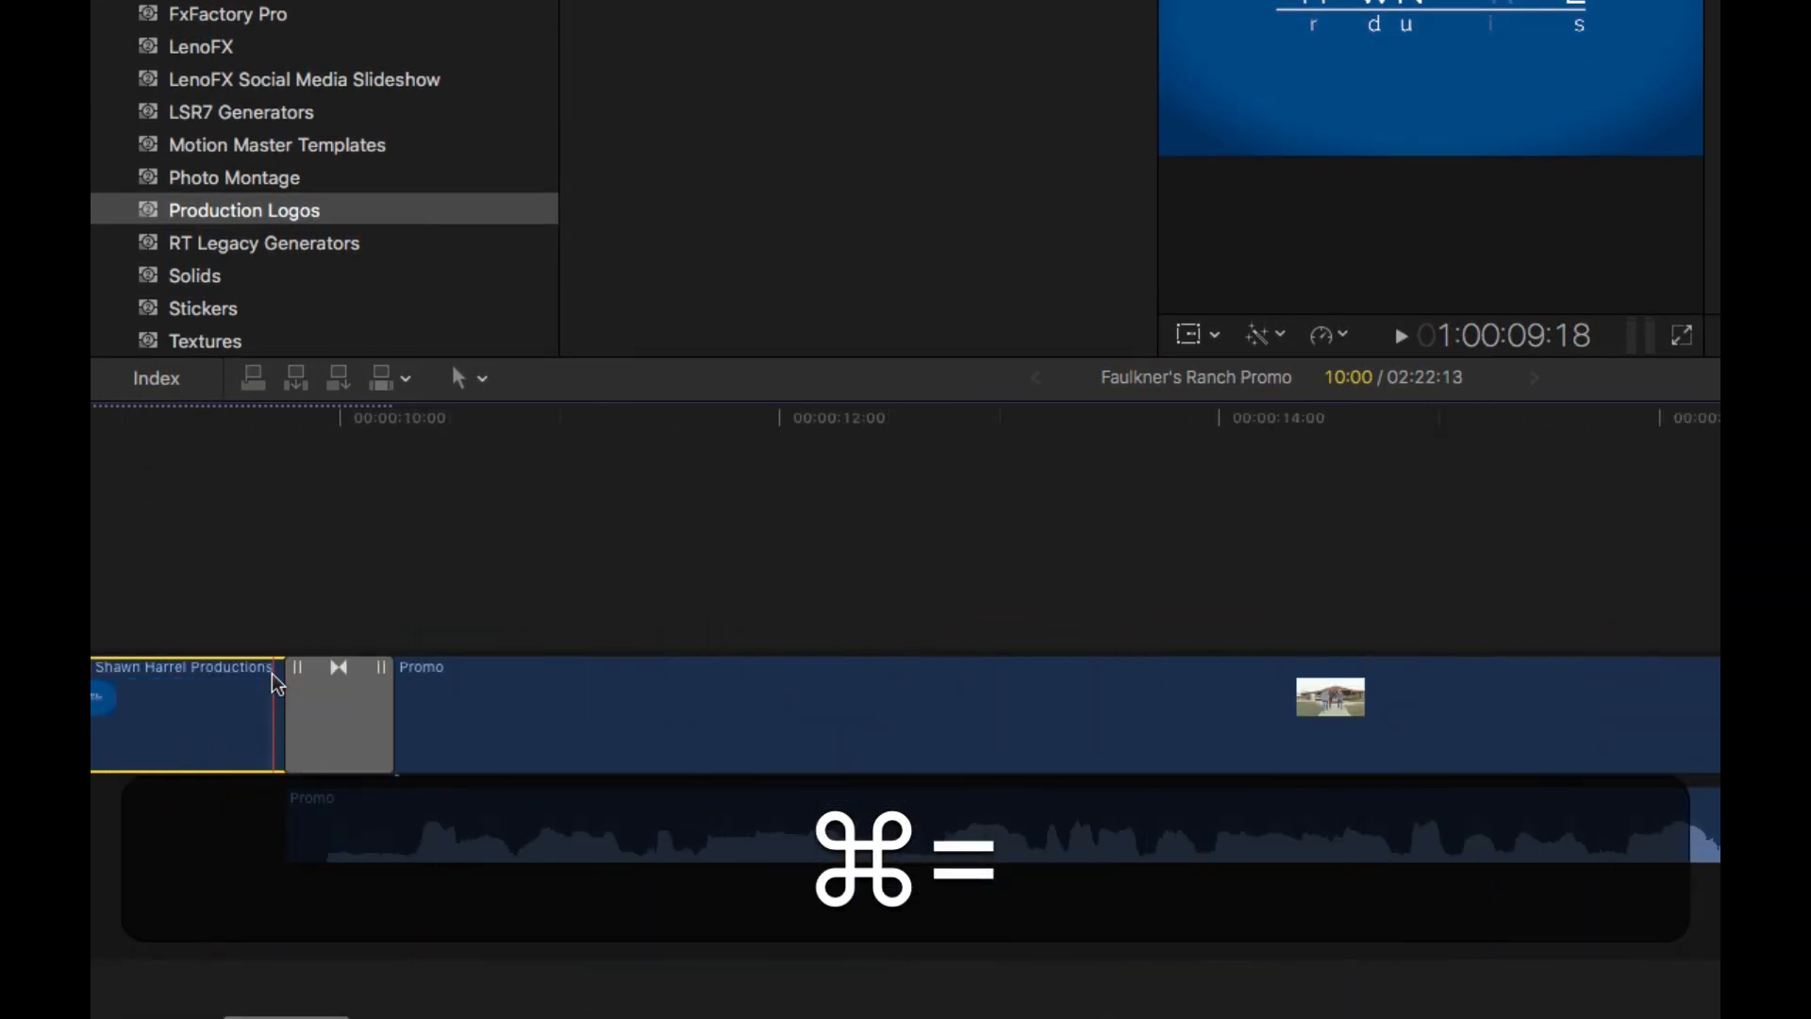
left_click_drag(276, 681, 200, 672)
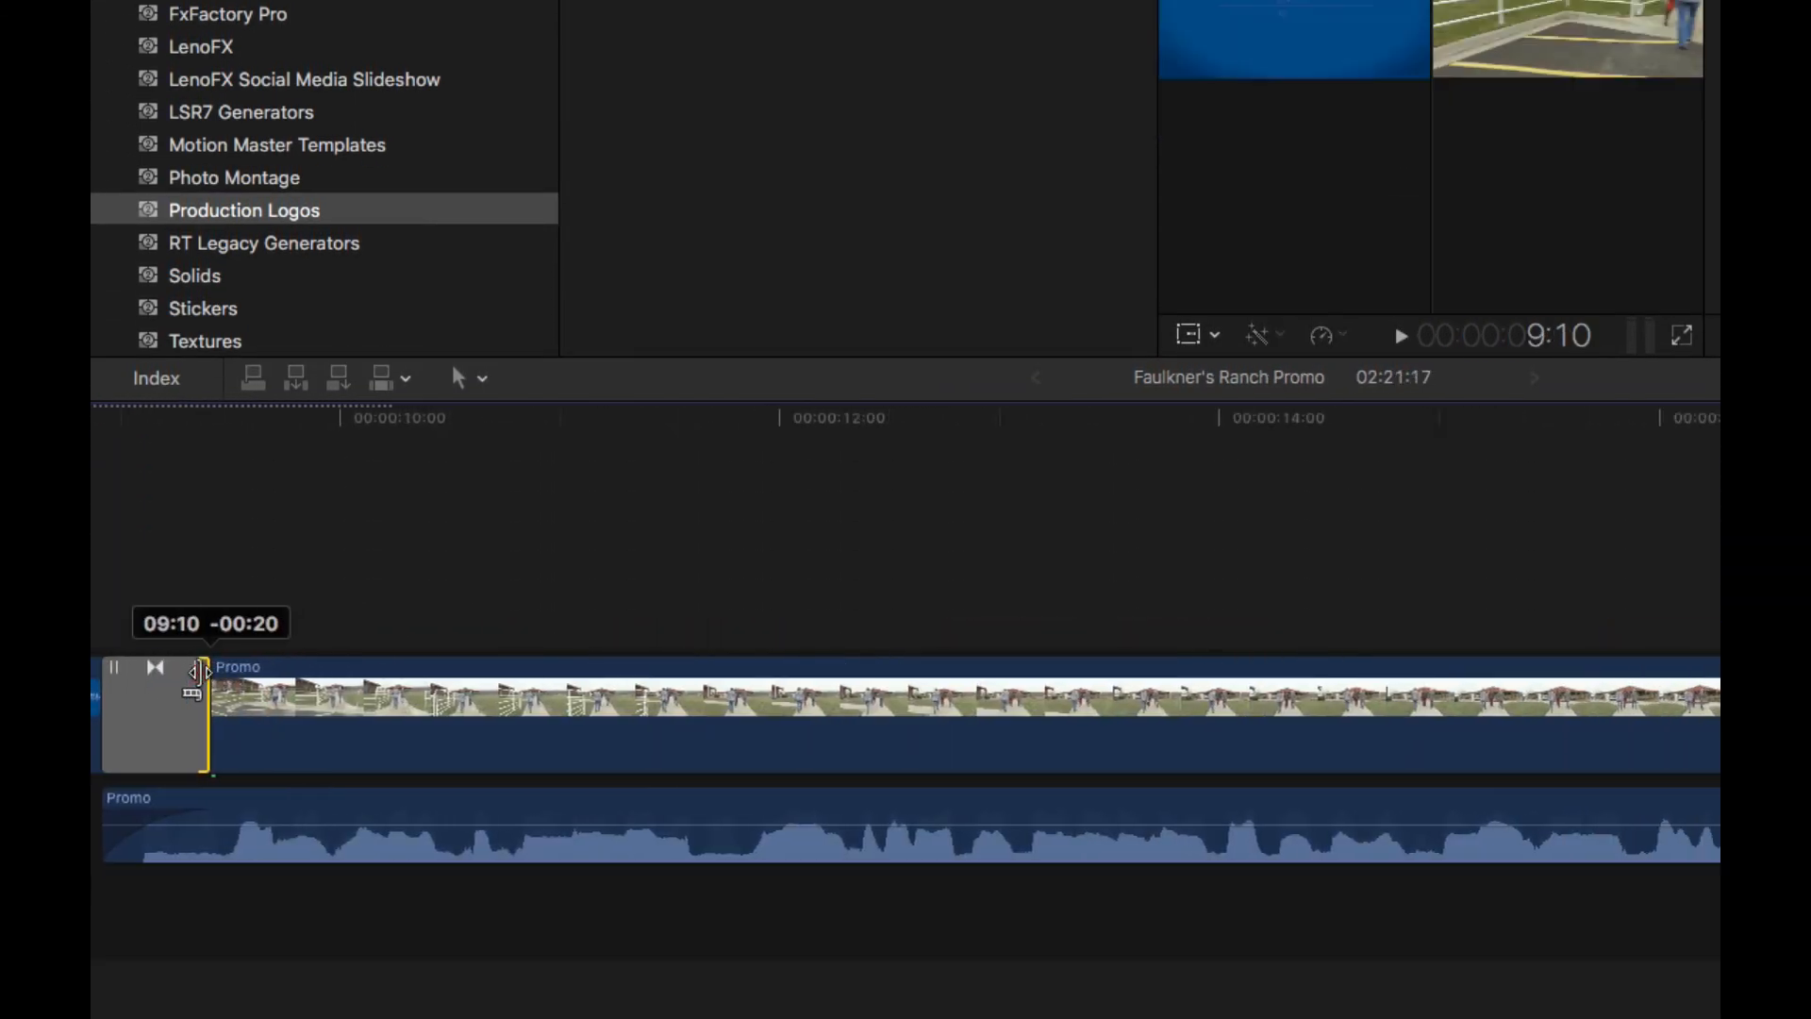
scroll(201, 677, "left", 20)
scroll(563, 632, "right", 2)
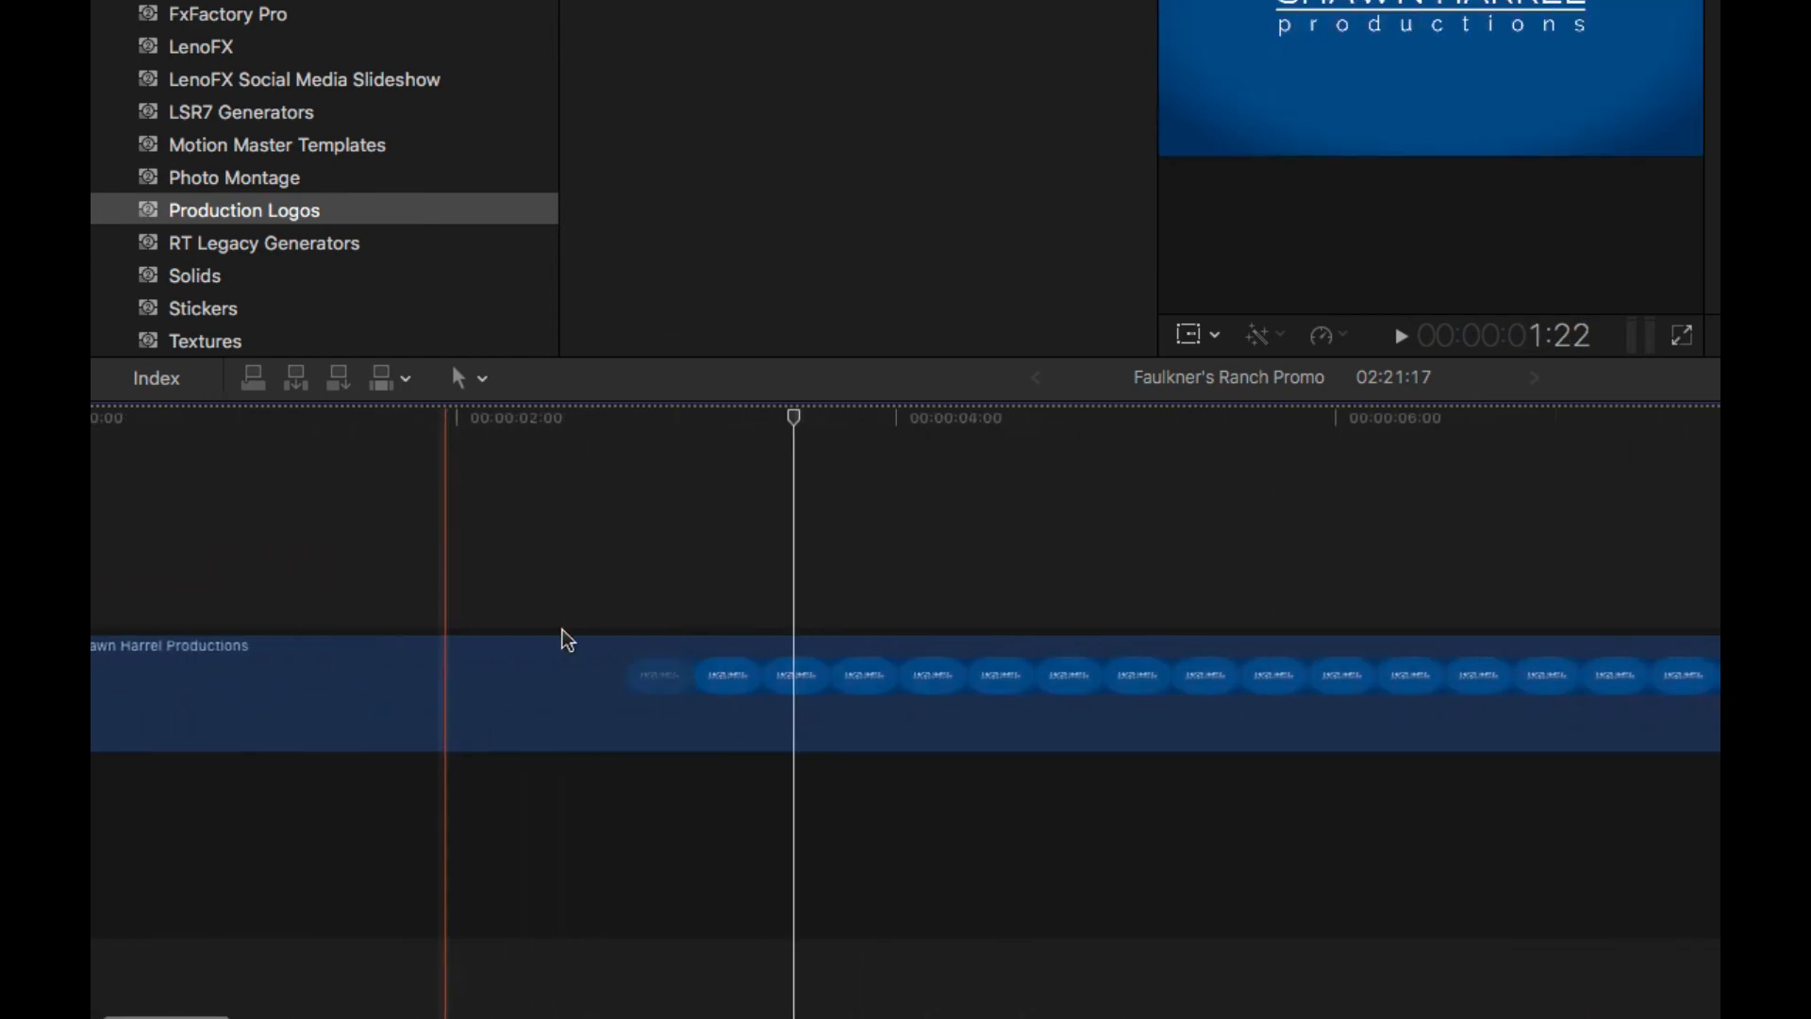
key("super+minus")
- Fit the whole project in the timeline and play the shortened intro from the start into the first Promo clip, stopping at 5:15
key("shift+z")
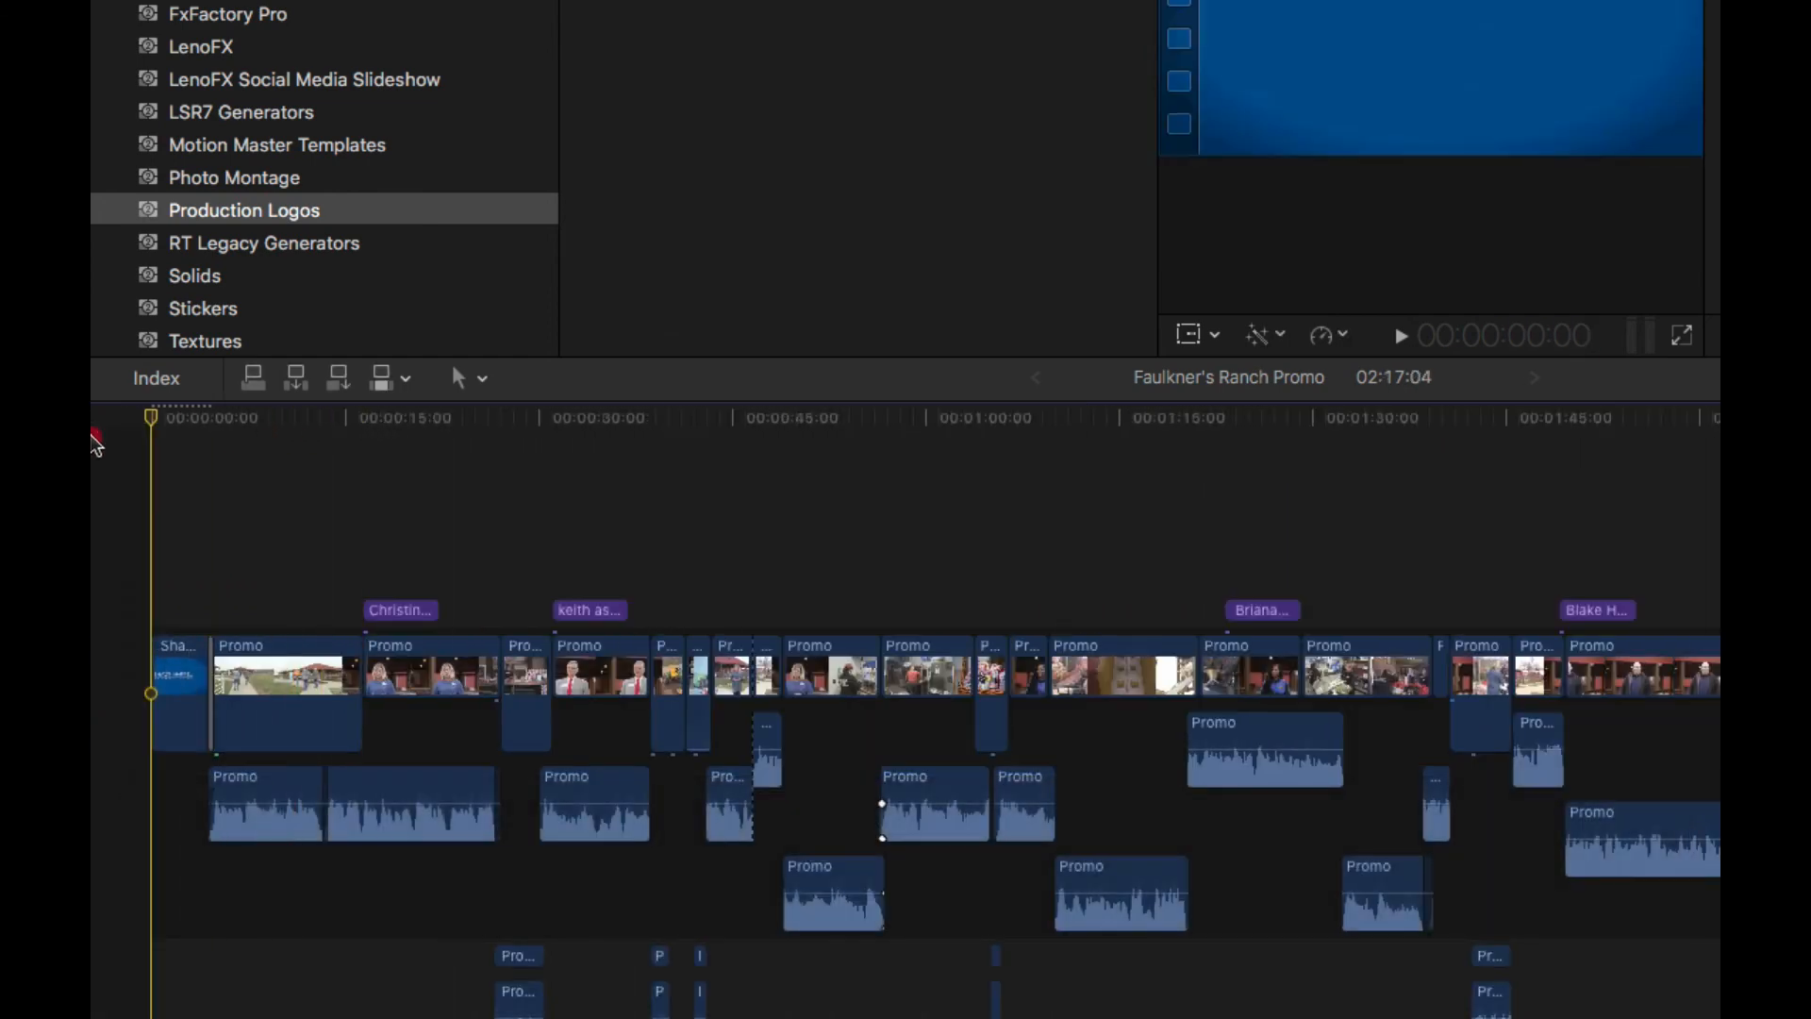
key("space")
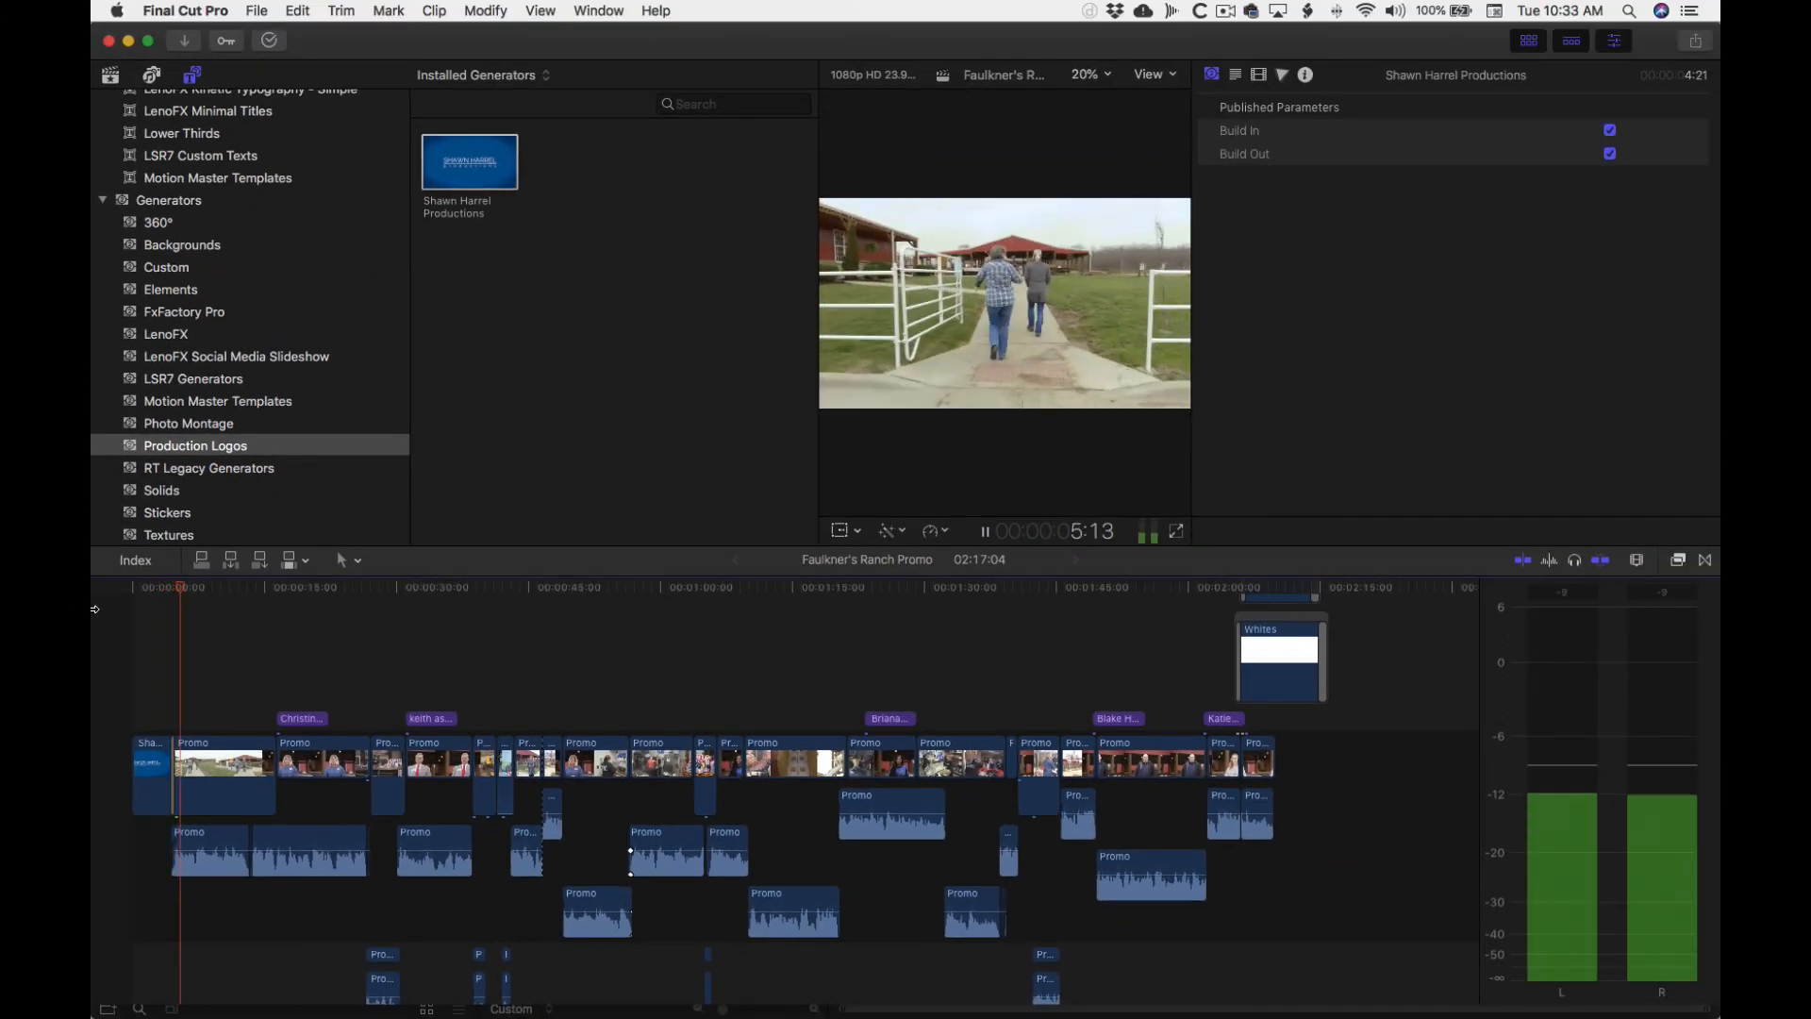
key("space")
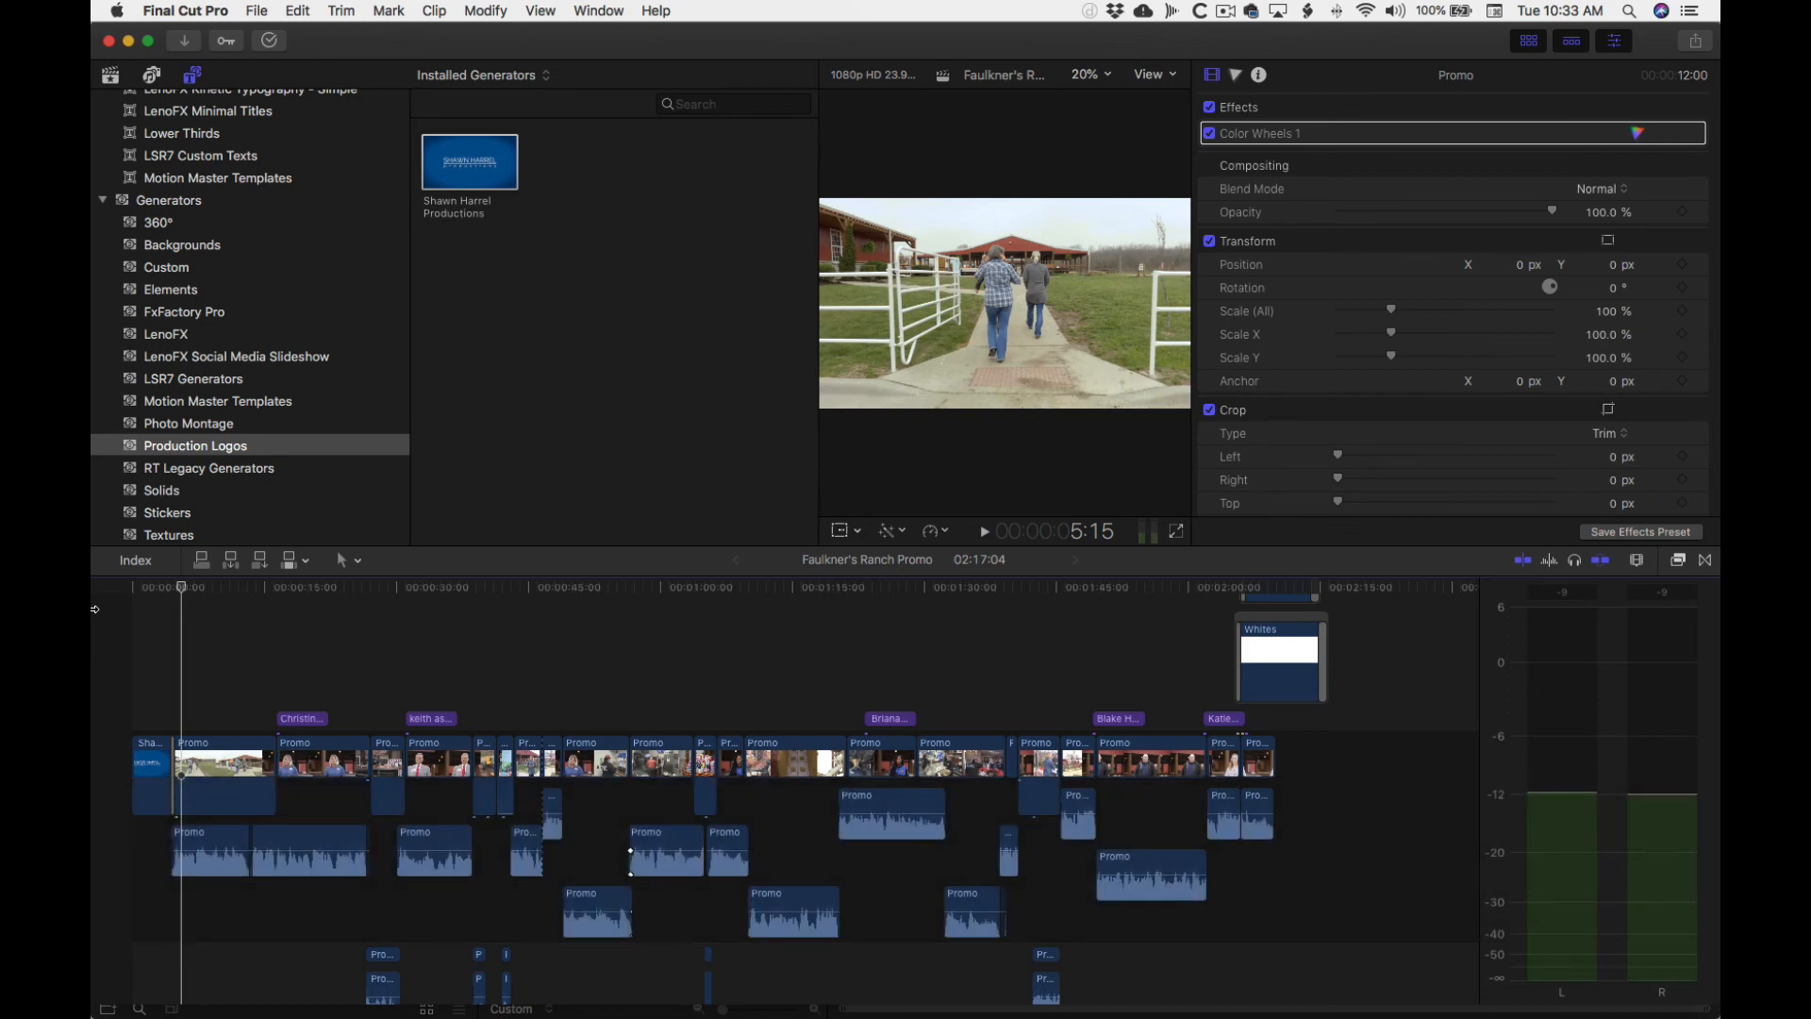